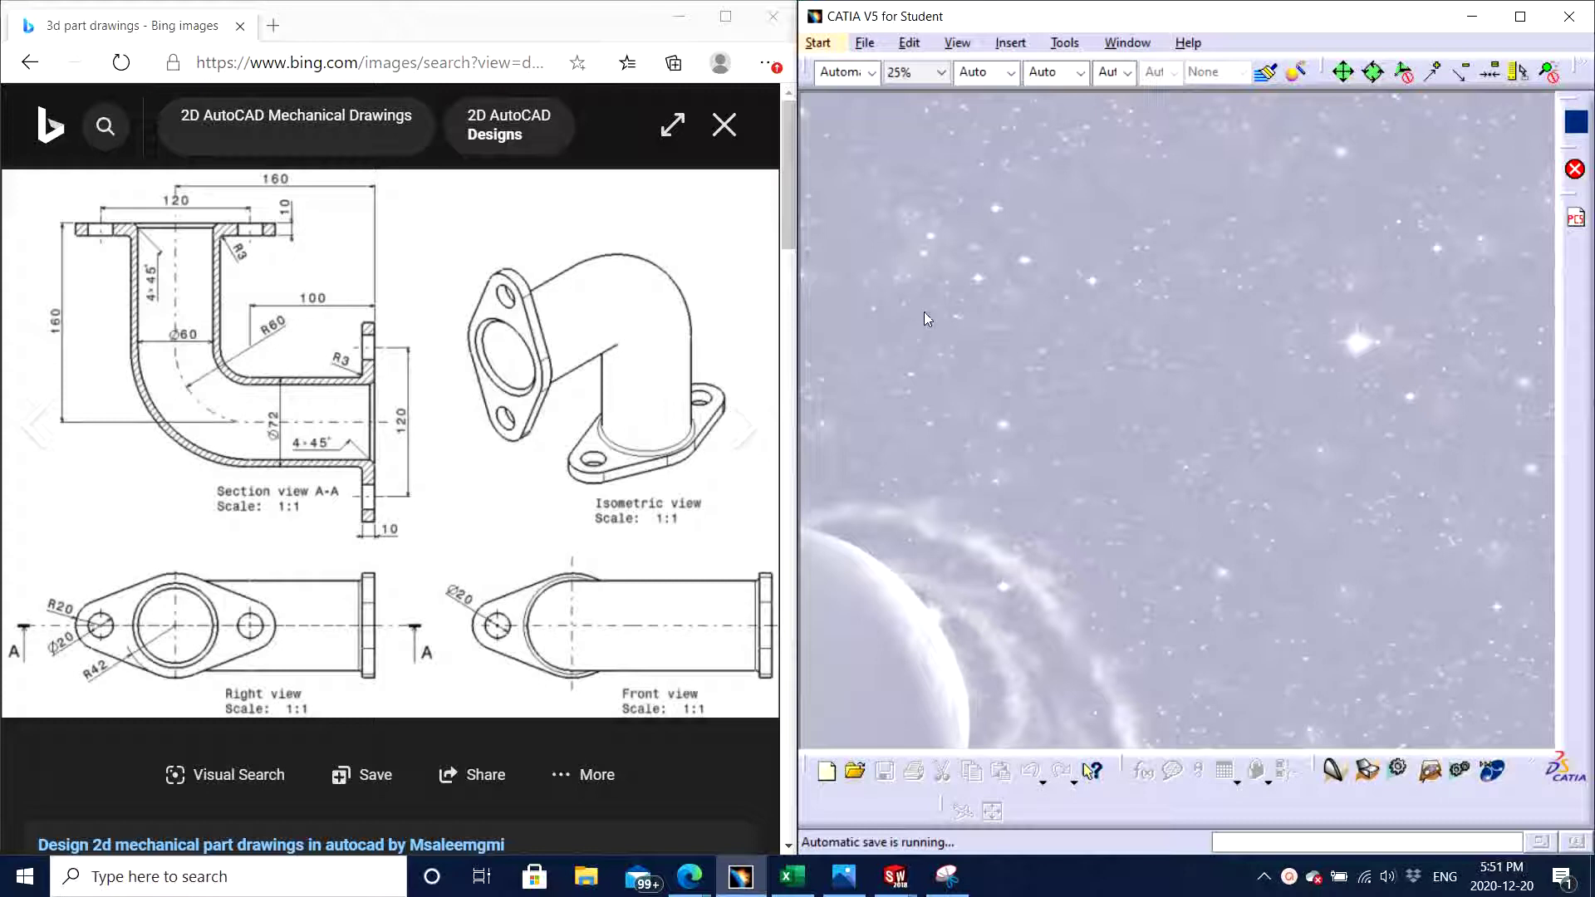
# Create a new document of type Part
pyautogui.click(869, 45)
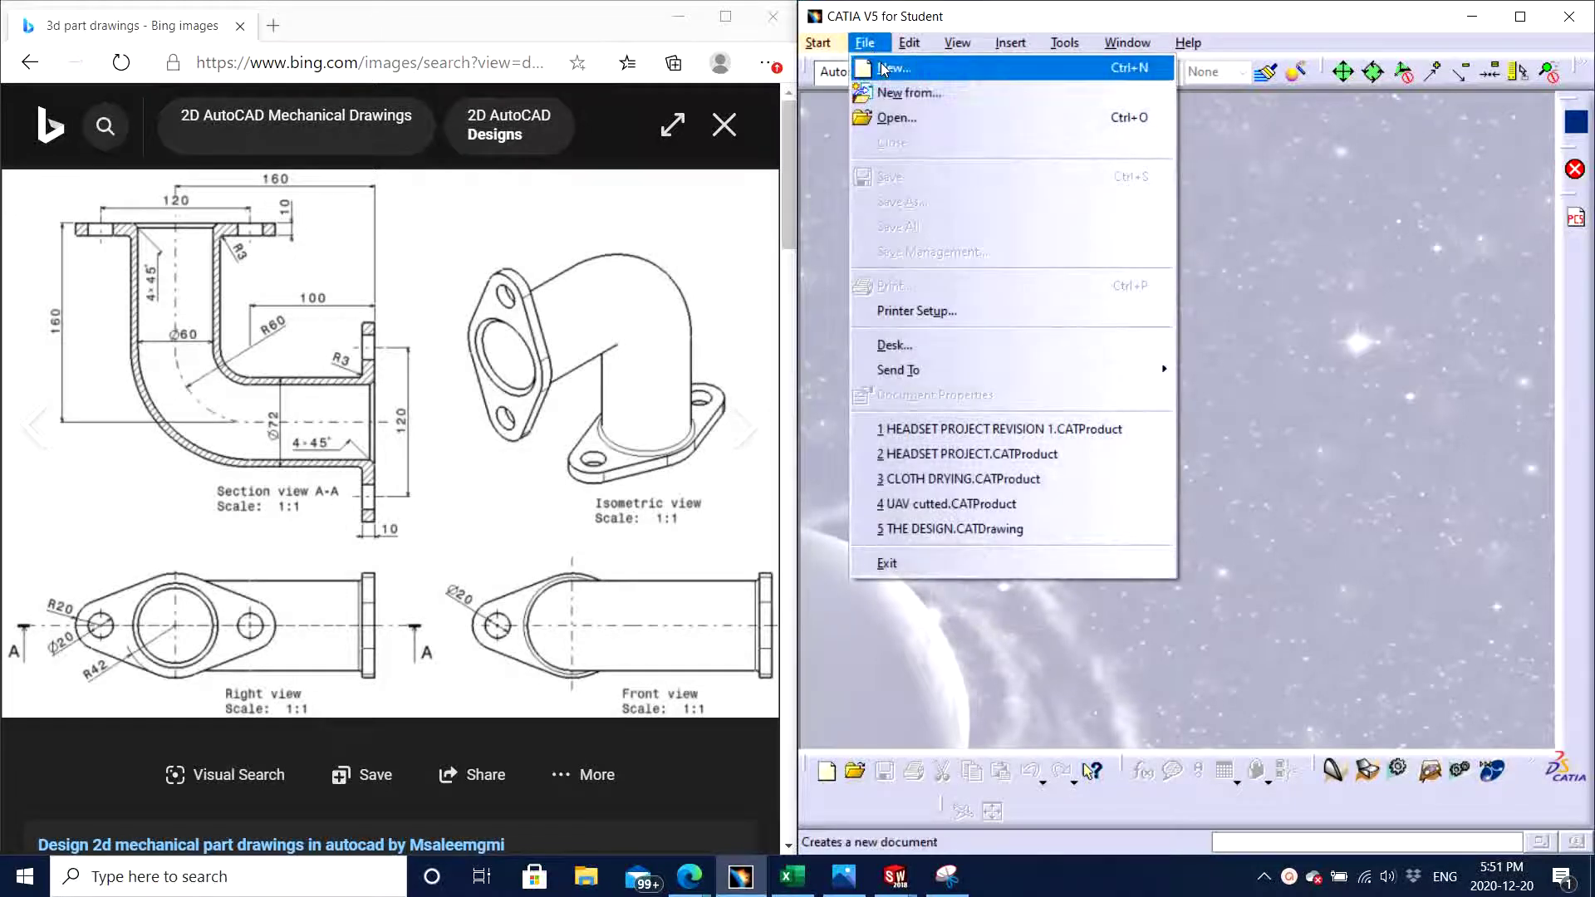
pyautogui.click(893, 67)
pyautogui.scroll(-2, 1062, 306)
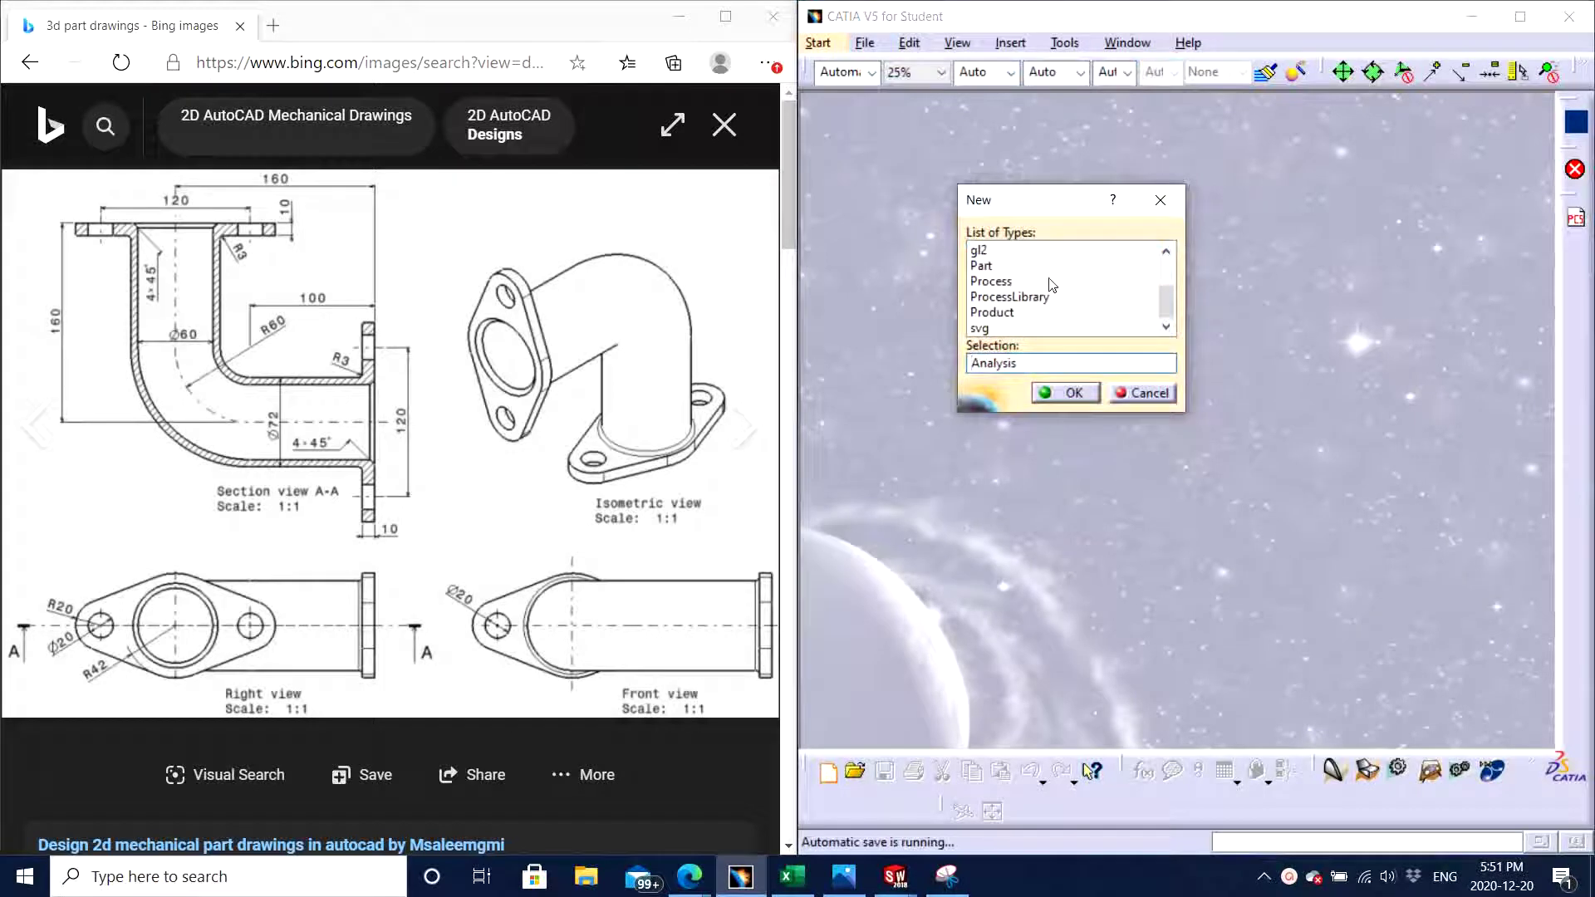
pyautogui.doubleClick(982, 266)
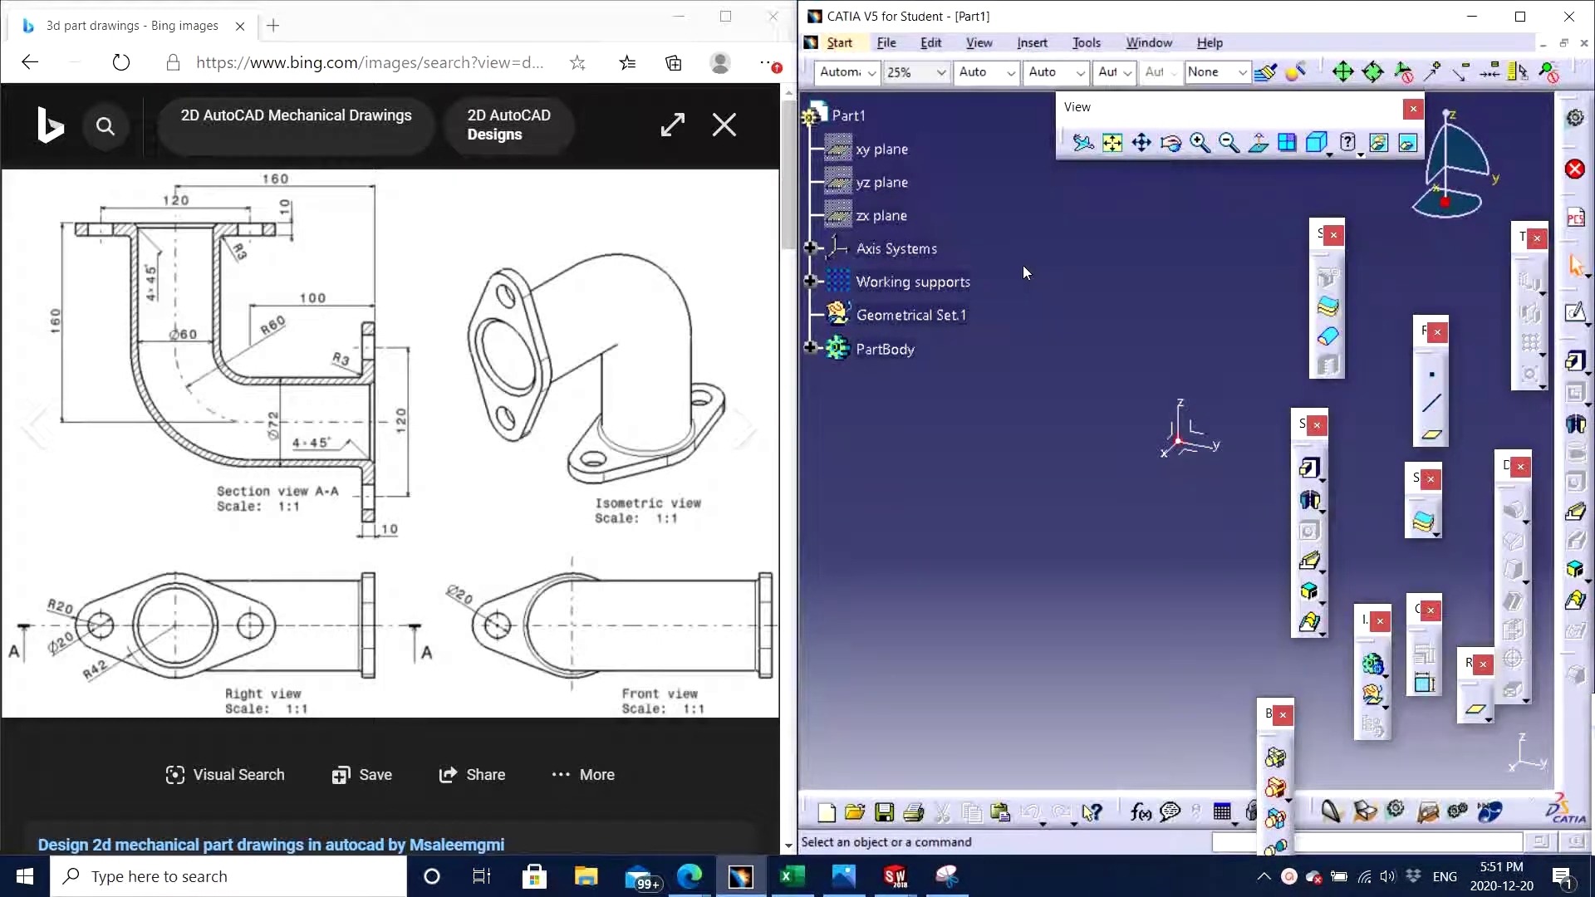
# Open a sketch on the XY plane and switch it to an isometric view
pyautogui.moveTo(1058, 397); pyautogui.dragTo(1094, 427, button='middle')
pyautogui.scroll(-1, 997, 538)
pyautogui.moveTo(1306, 446); pyautogui.dragTo(1273, 483)
pyautogui.moveTo(1080, 465); pyautogui.dragTo(1097, 502, button='middle')
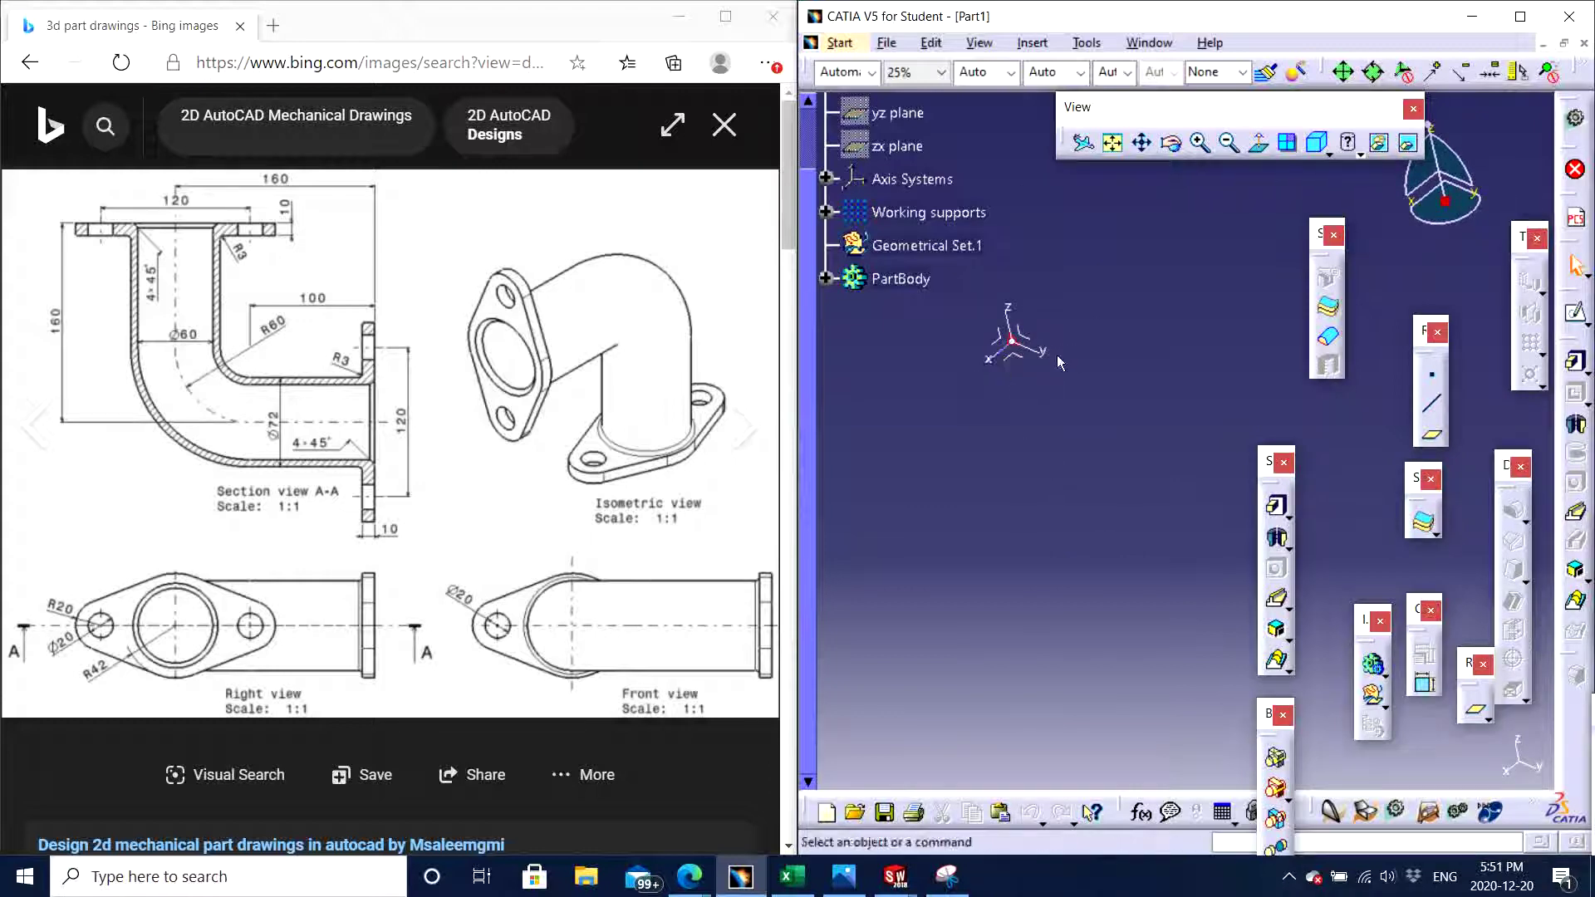
pyautogui.moveTo(1040, 396); pyautogui.dragTo(1032, 380, button='middle')
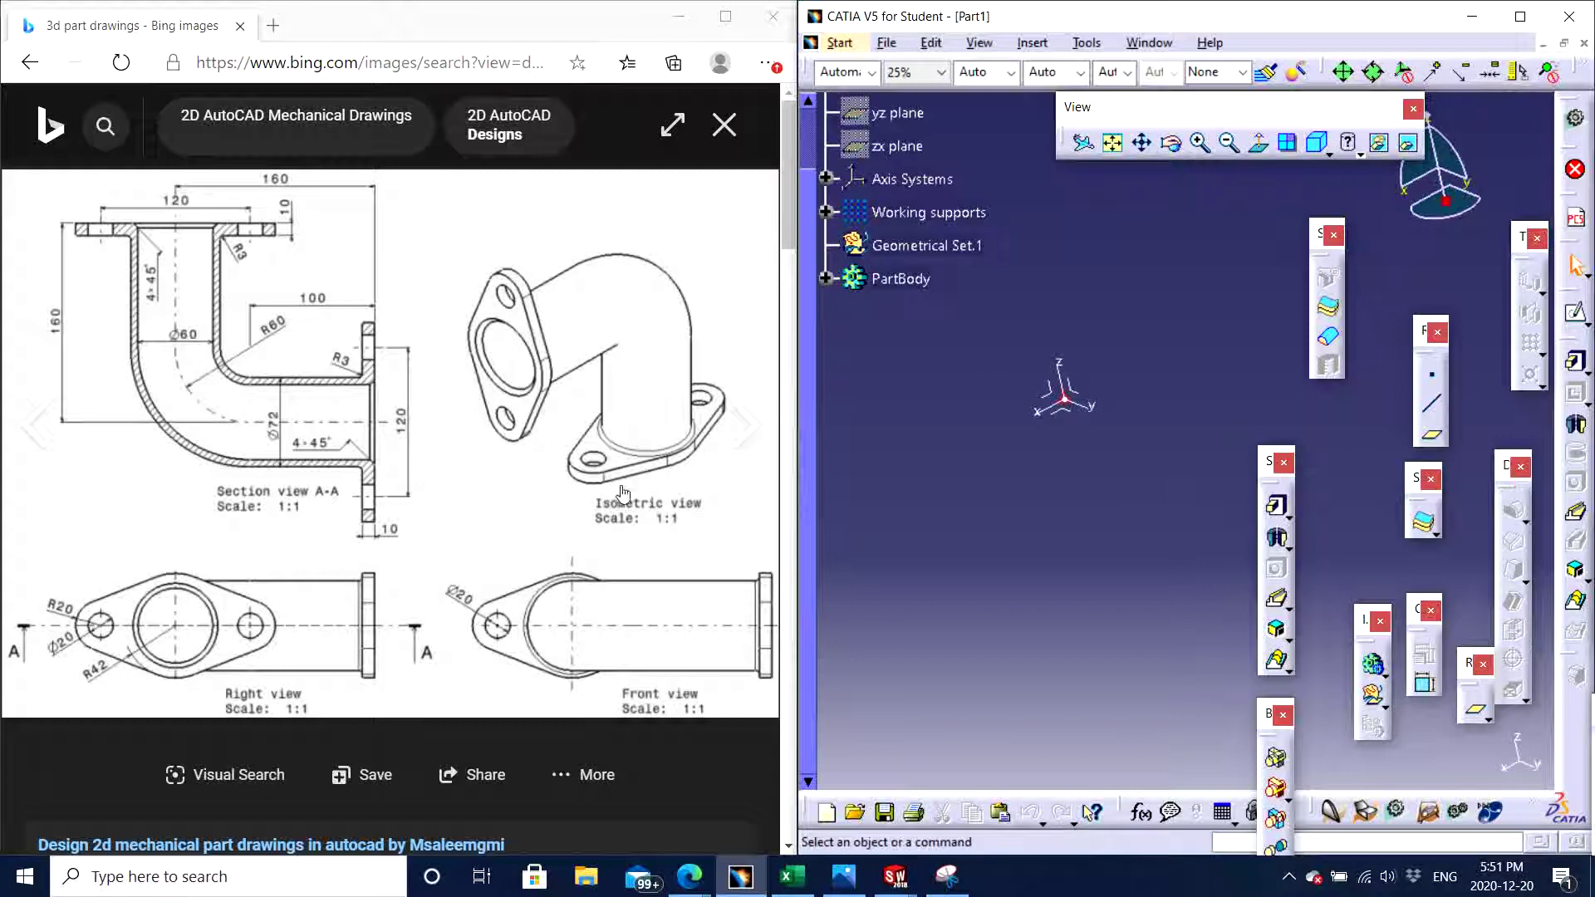
pyautogui.moveTo(1108, 471); pyautogui.dragTo(970, 483, button='middle')
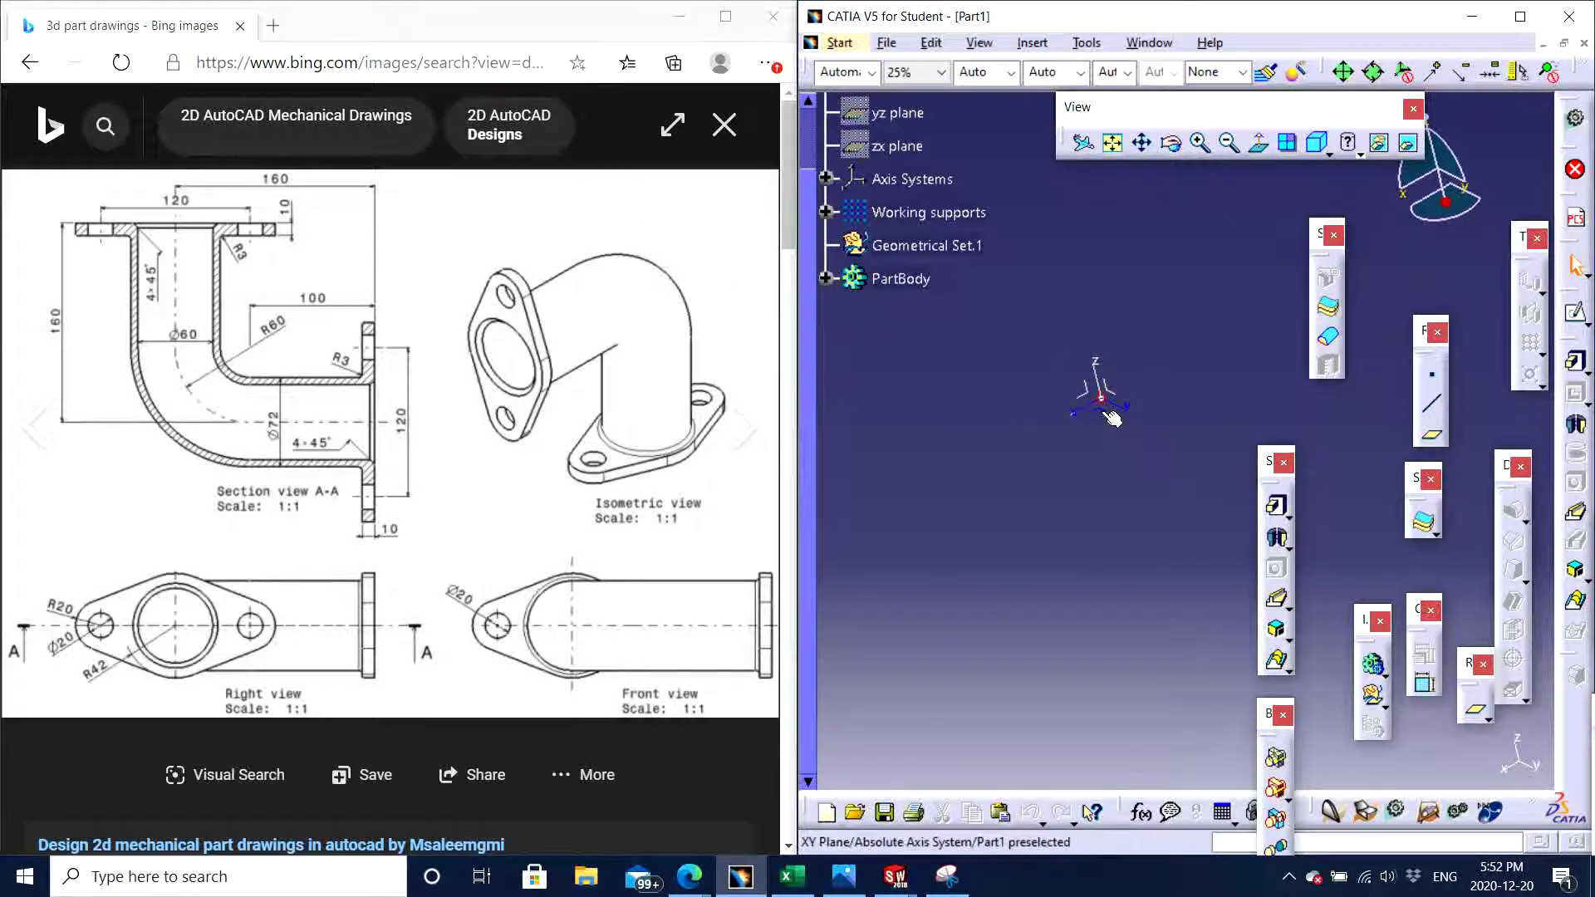
pyautogui.click(1108, 411)
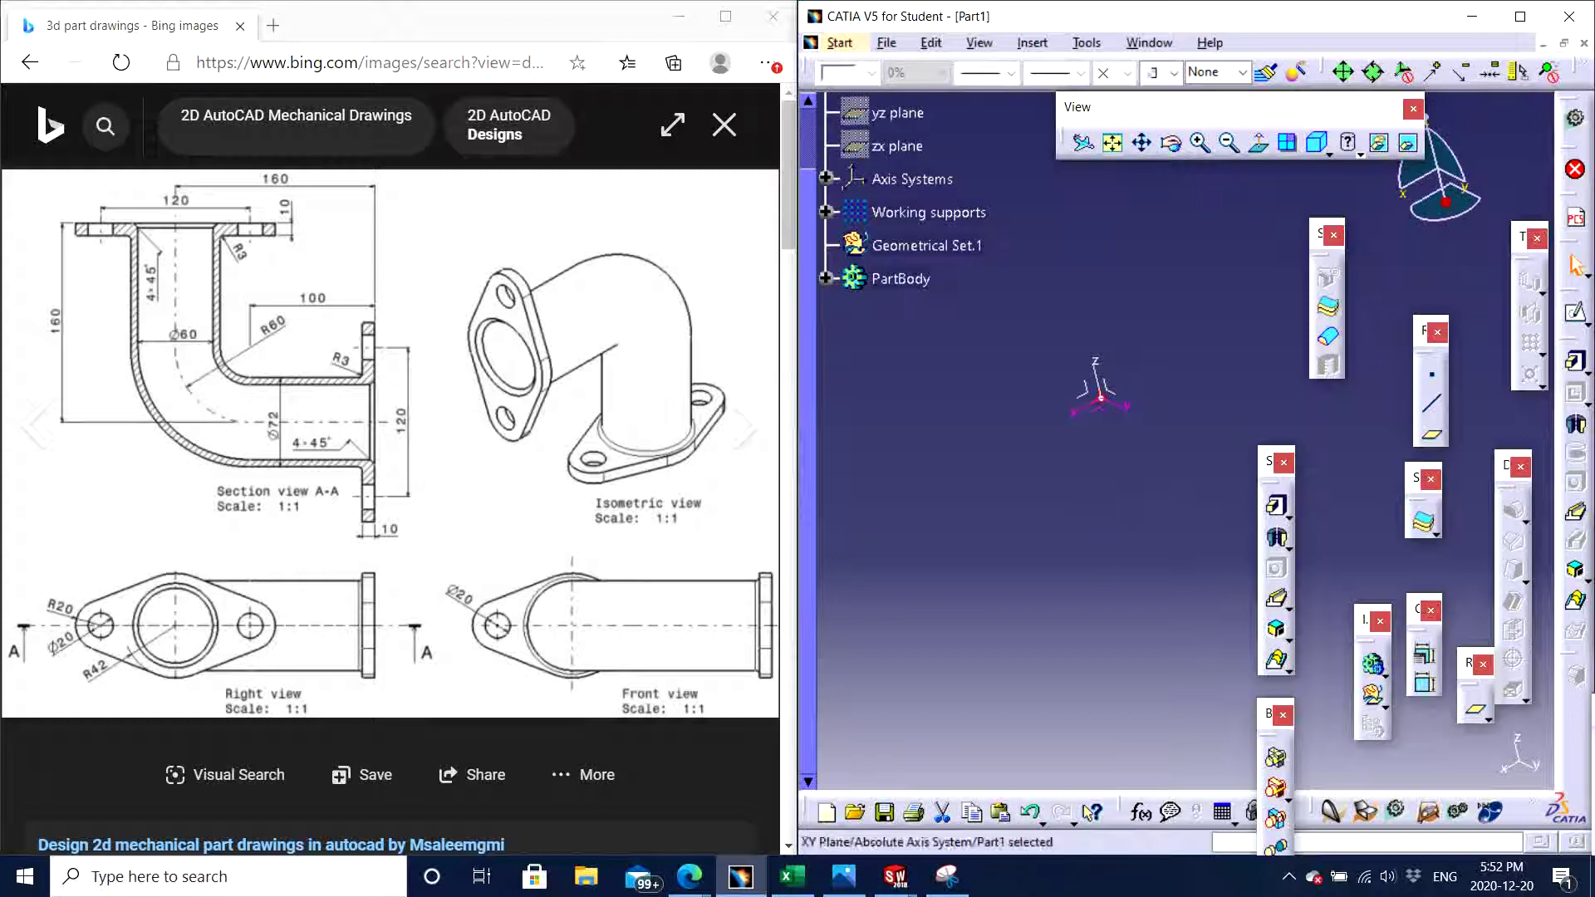
pyautogui.click(1574, 314)
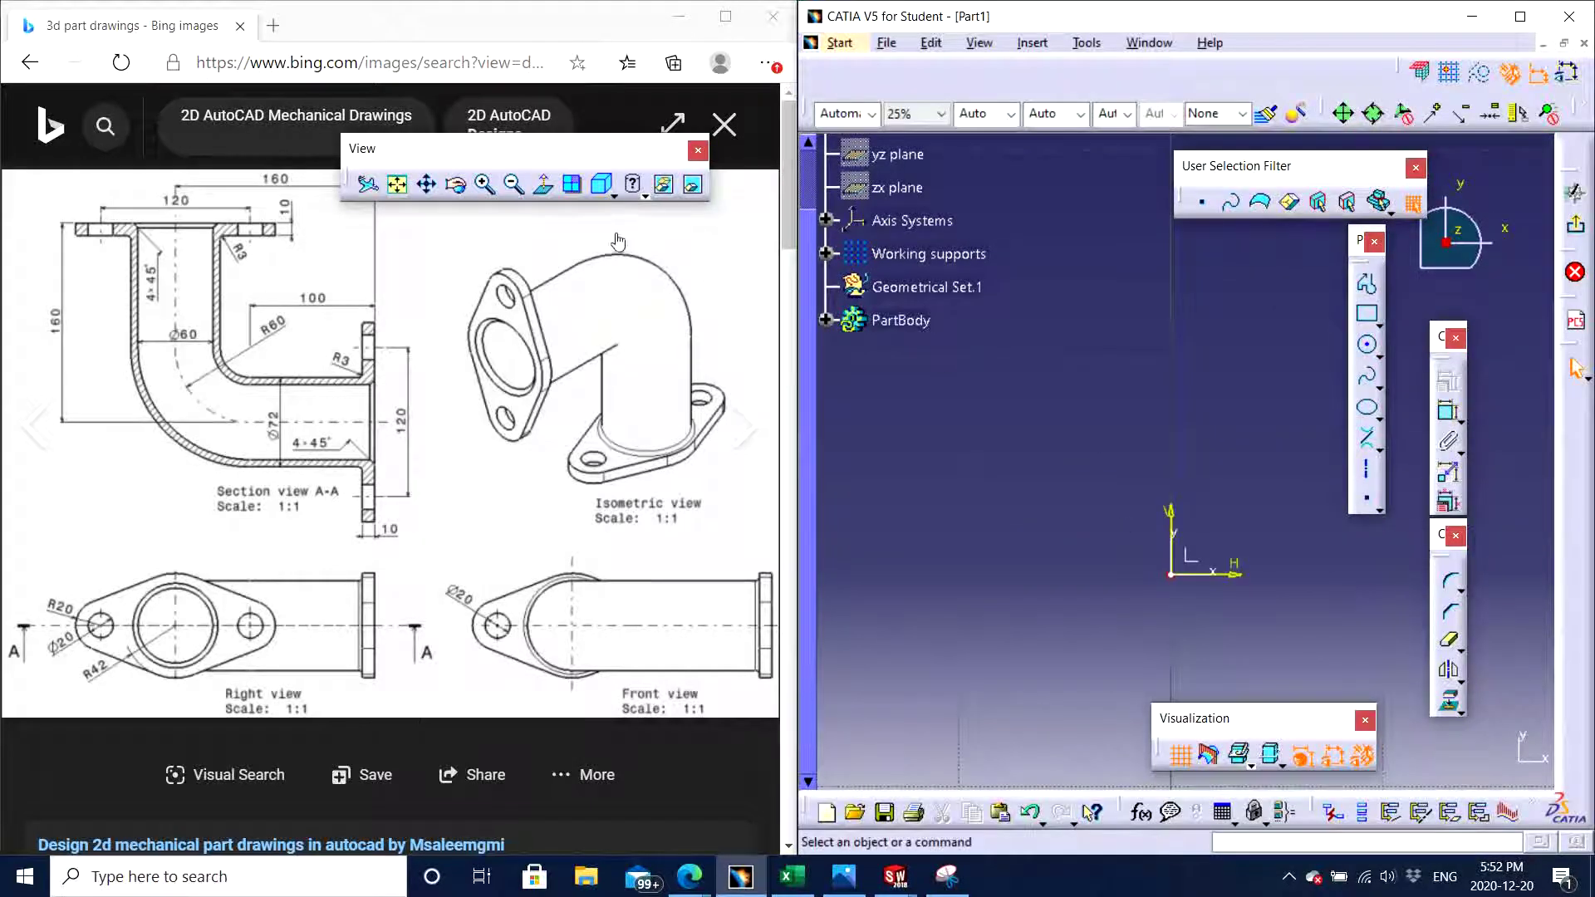
pyautogui.click(605, 186)
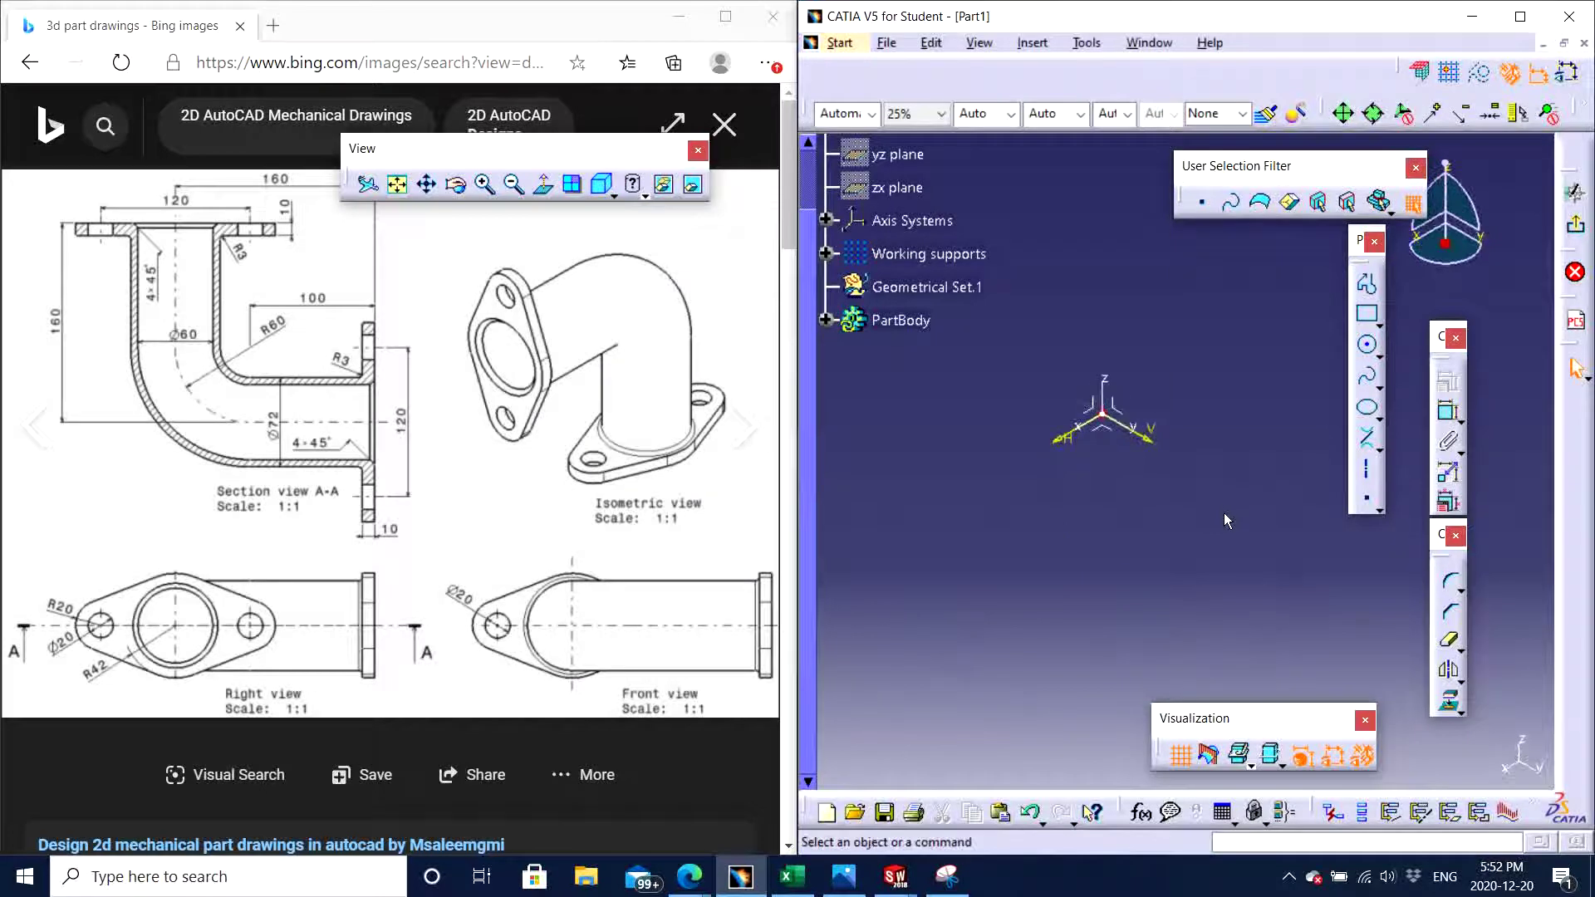
pyautogui.moveTo(1212, 579)
pyautogui.mouseDown(button='middle')
pyautogui.moveTo(1107, 556)
pyautogui.moveTo(1111, 595)
pyautogui.mouseUp(button='middle')
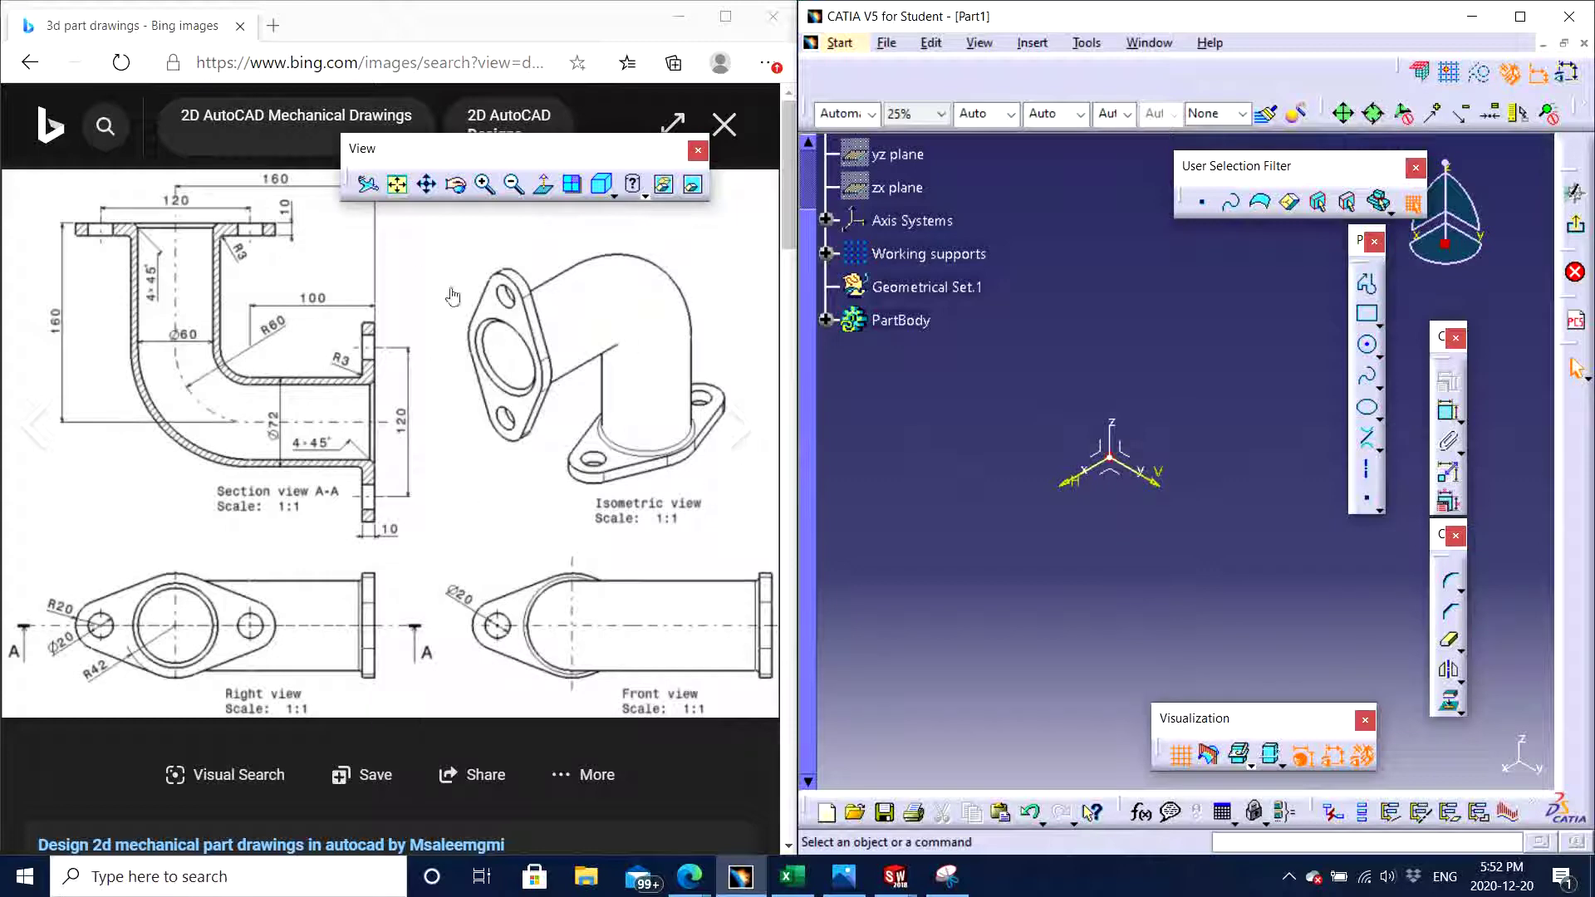
pyautogui.moveTo(1035, 452)
pyautogui.mouseDown(button='middle')
pyautogui.moveTo(1072, 393)
pyautogui.moveTo(1079, 413)
pyautogui.mouseUp(button='middle')
pyautogui.moveTo(1168, 462)
pyautogui.mouseDown(button='middle')
pyautogui.moveTo(1035, 492)
pyautogui.moveTo(1138, 393)
pyautogui.moveTo(1118, 360)
pyautogui.moveTo(1129, 468)
pyautogui.mouseUp(button='middle')
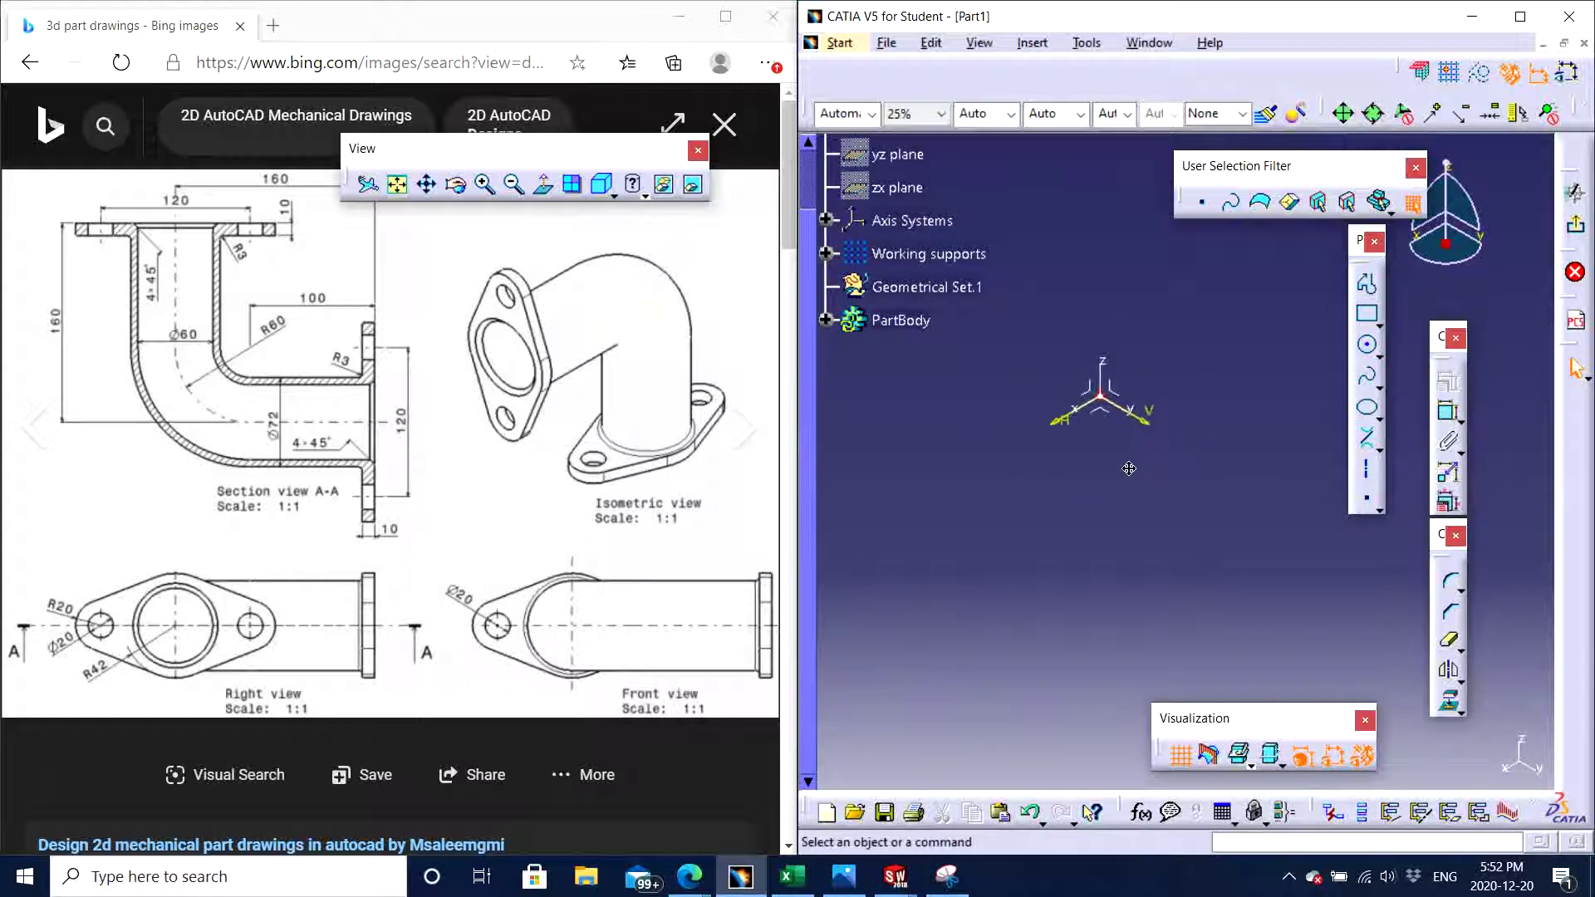
# Sketch a circle with a radius of about 12 mm centred on the origin
pyautogui.click(1366, 348)
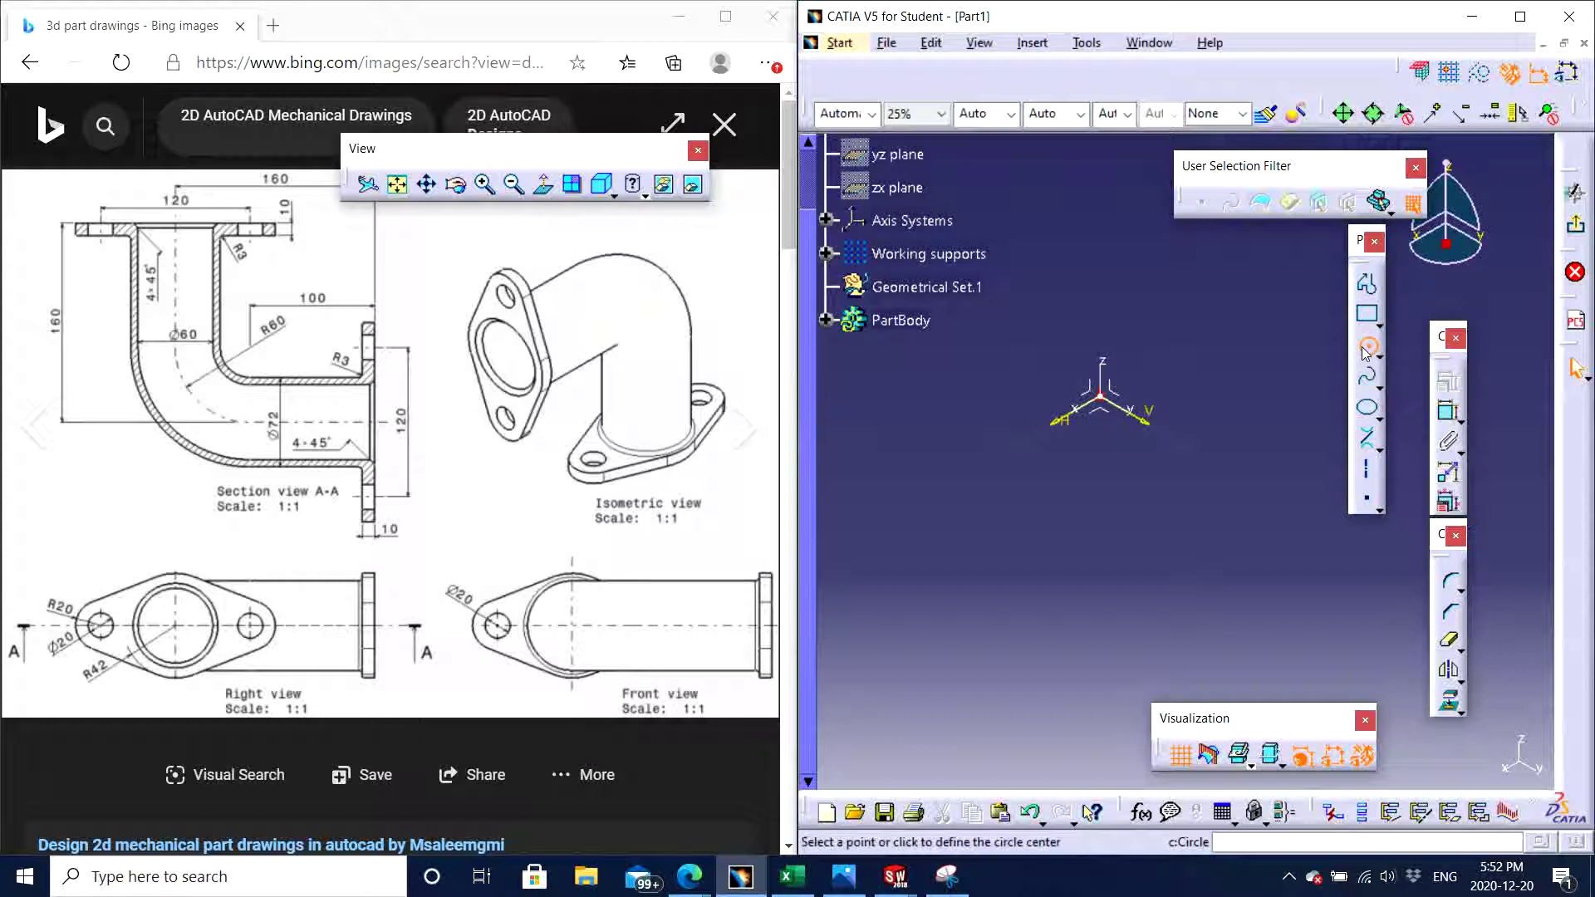
pyautogui.moveTo(1084, 457); pyautogui.dragTo(1105, 484, button='middle')
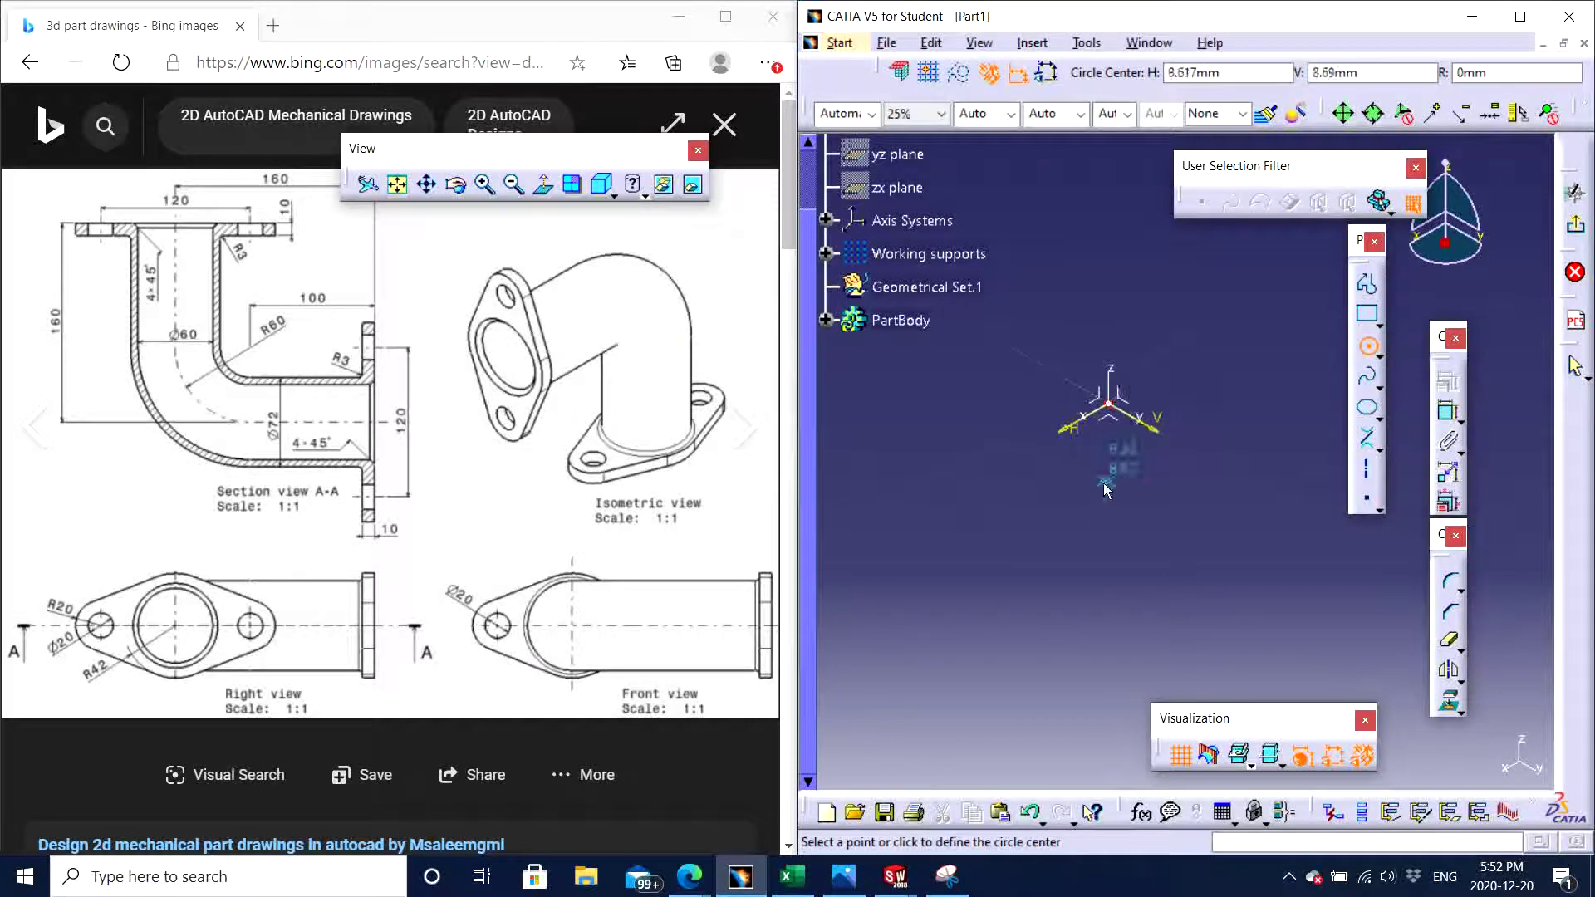
pyautogui.click(1111, 405)
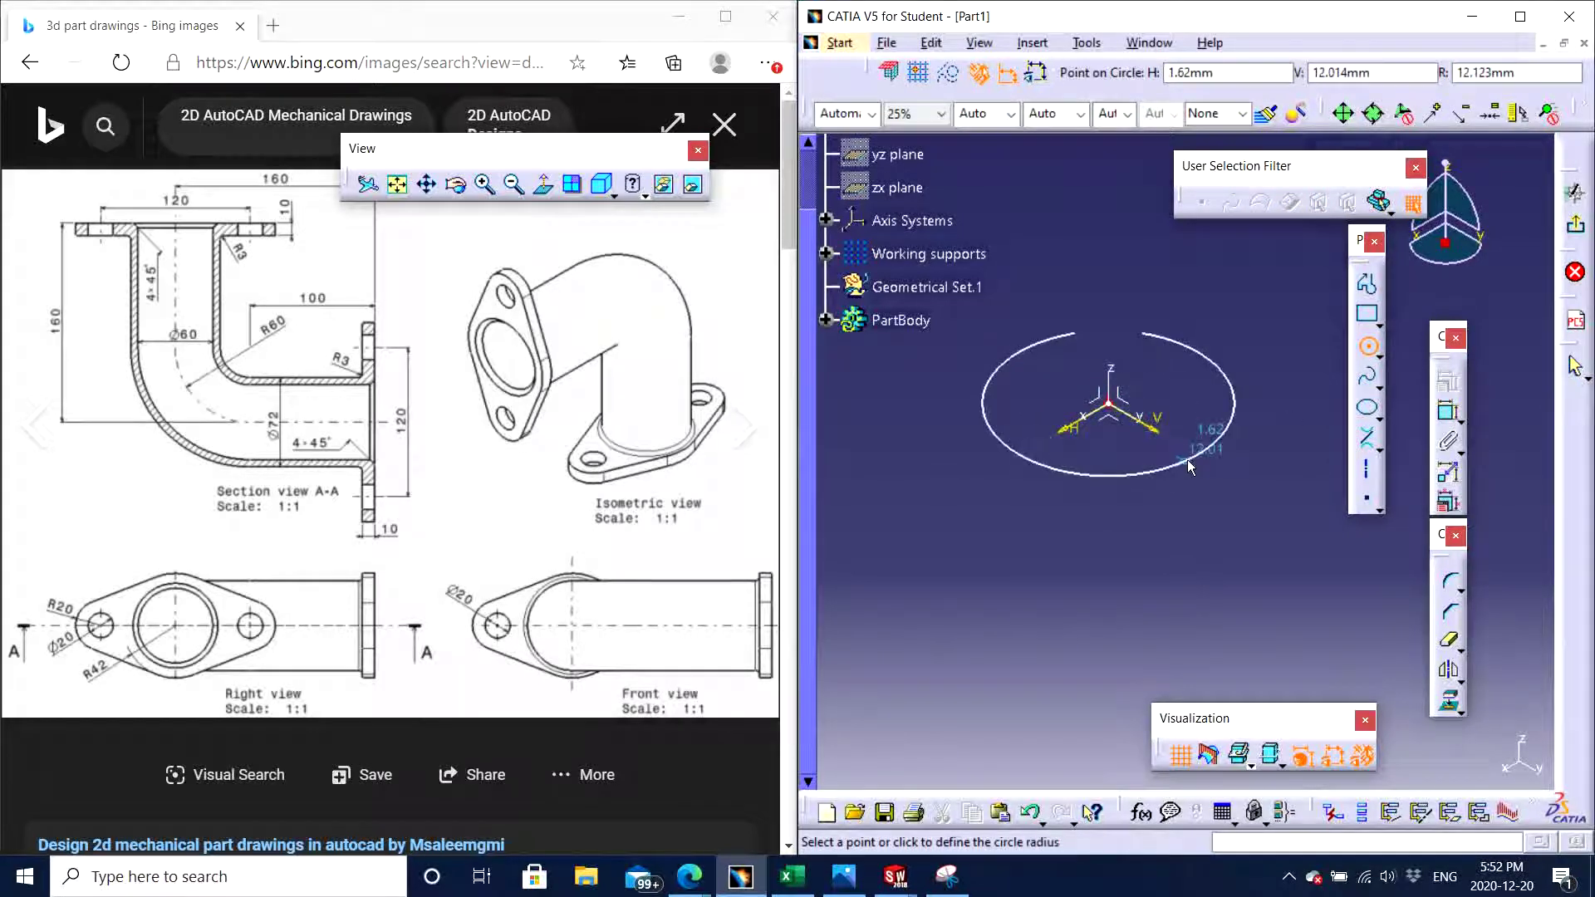
pyautogui.click(1192, 463)
pyautogui.moveTo(1103, 496)
pyautogui.mouseDown(button='middle')
pyautogui.moveTo(1173, 481)
pyautogui.moveTo(1167, 498)
pyautogui.mouseUp(button='middle')
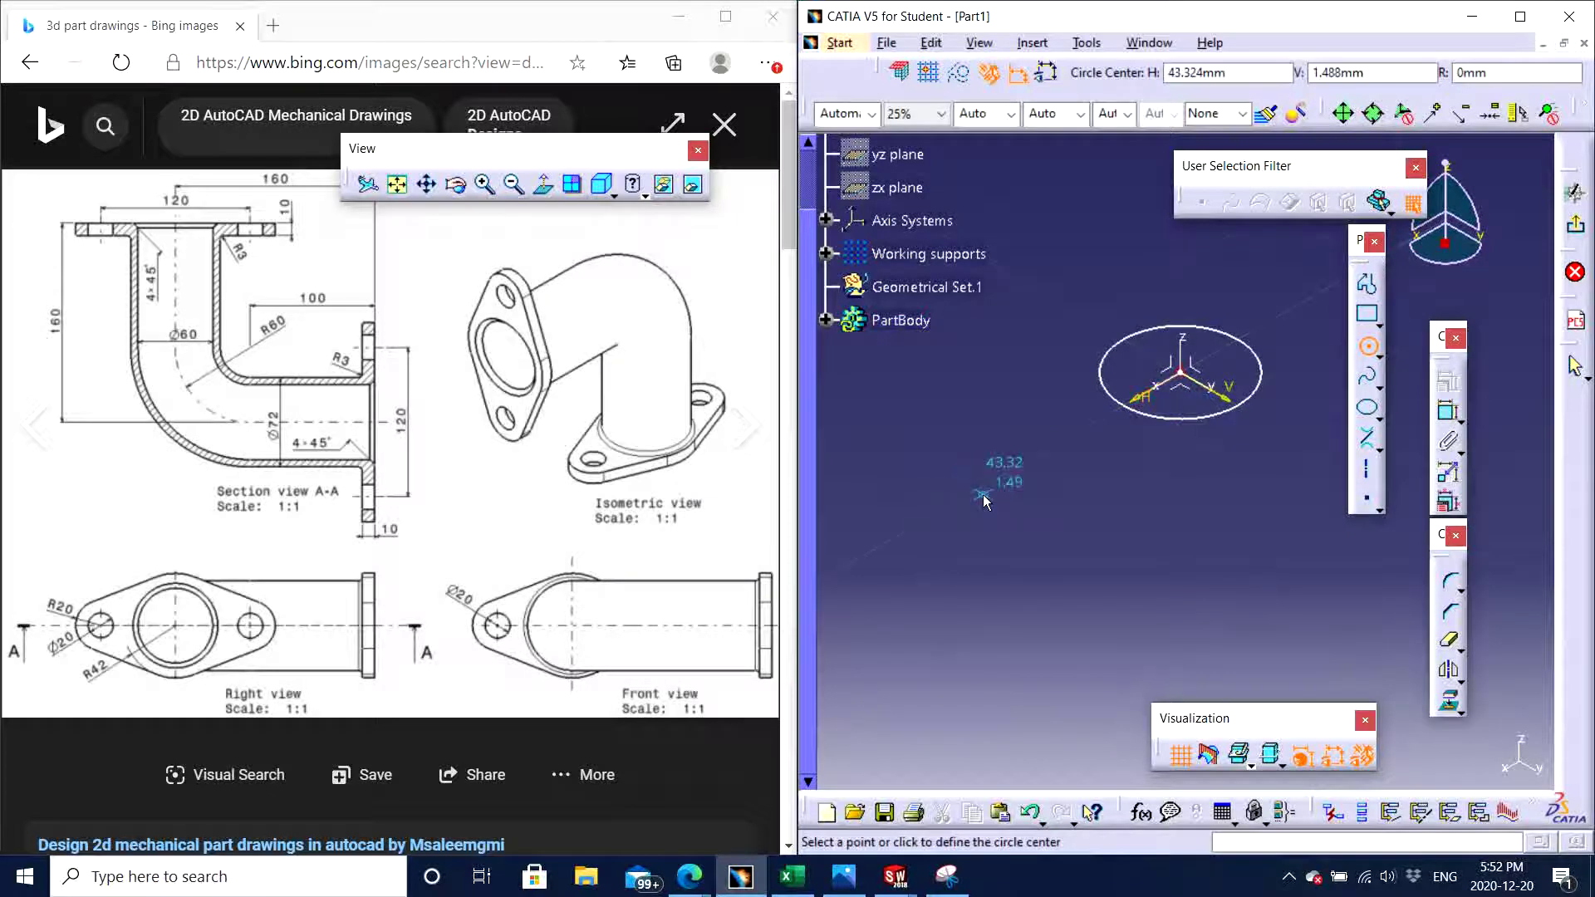
# Sketch one circle on each side of the origin along the H axis, the negative-side one about 22.5 mm in diameter
pyautogui.click(986, 481)
pyautogui.click(1036, 499)
pyautogui.moveTo(1036, 498); pyautogui.dragTo(1161, 485, button='middle')
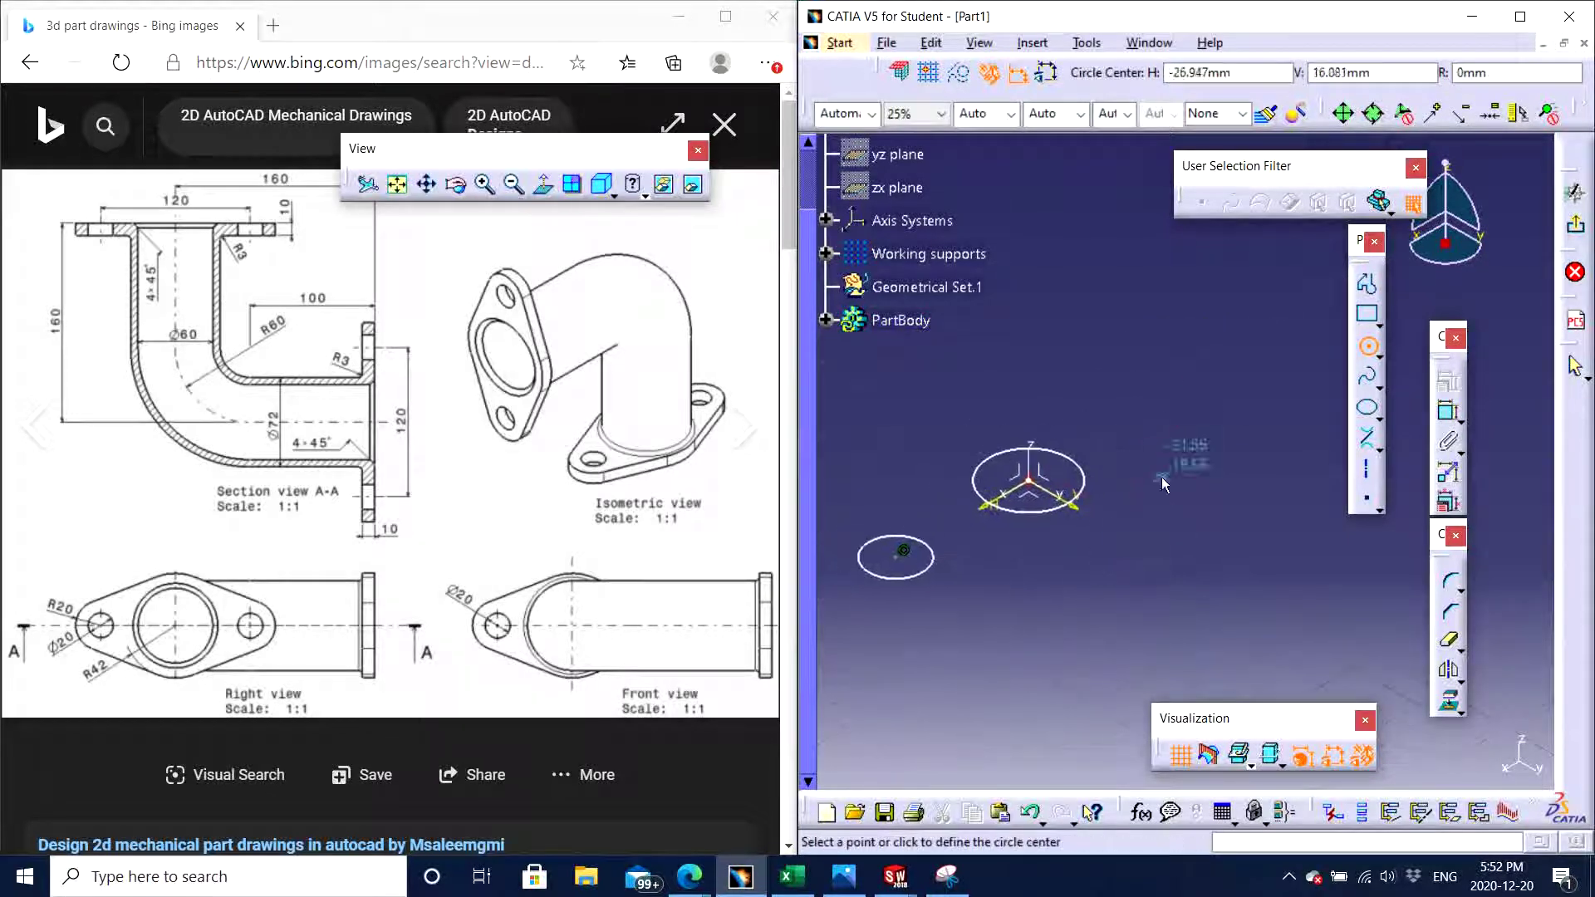
pyautogui.click(1146, 414)
pyautogui.click(1191, 425)
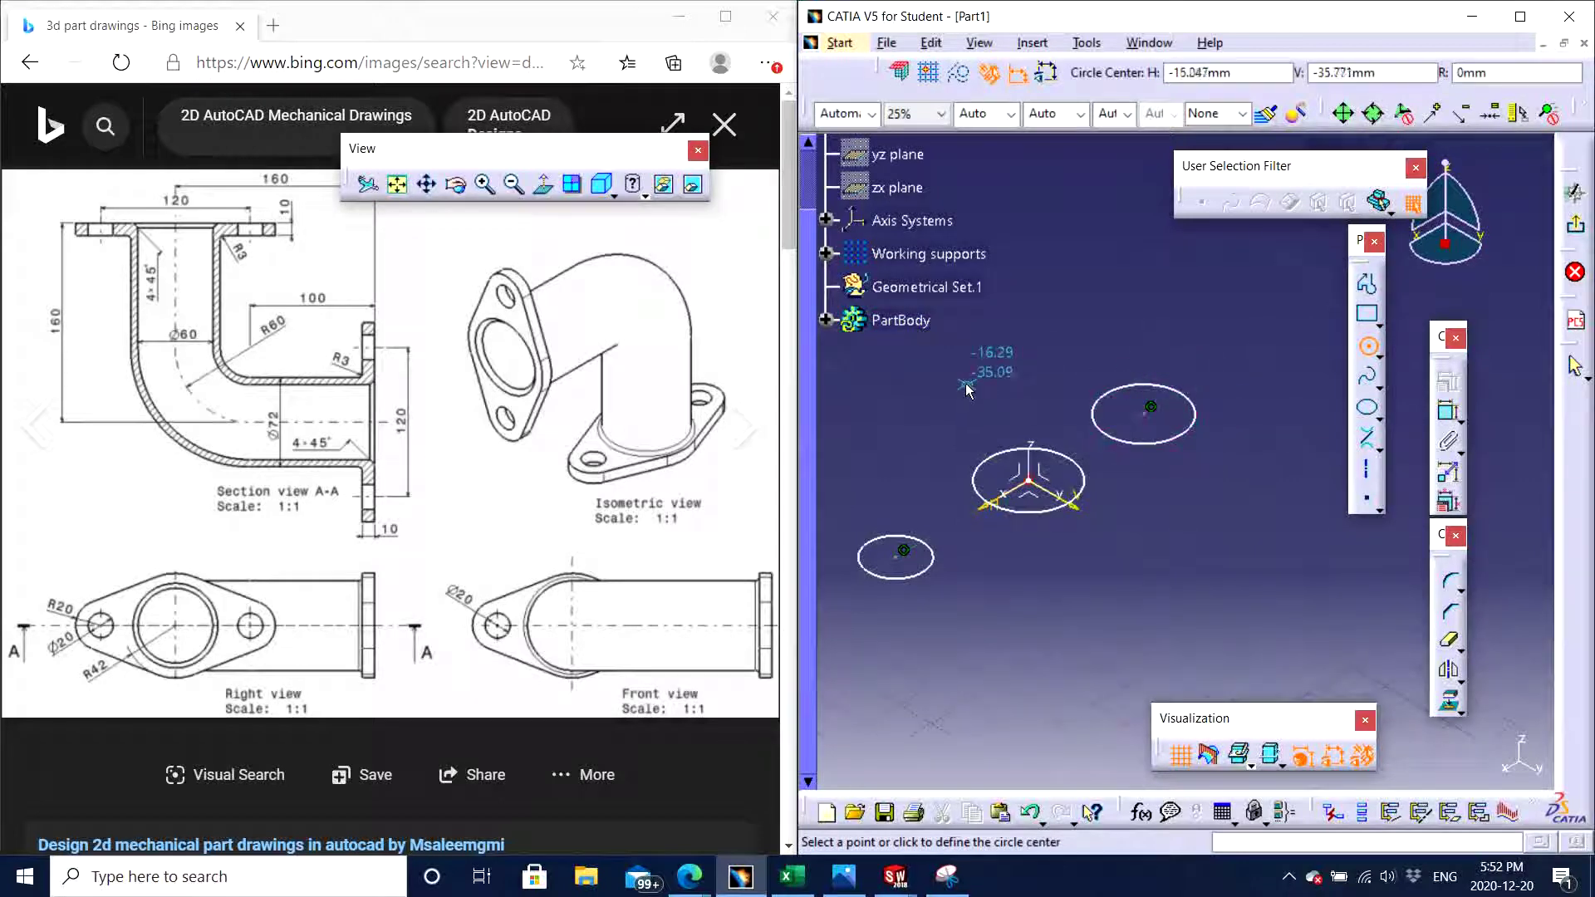
pyautogui.press('Escape')
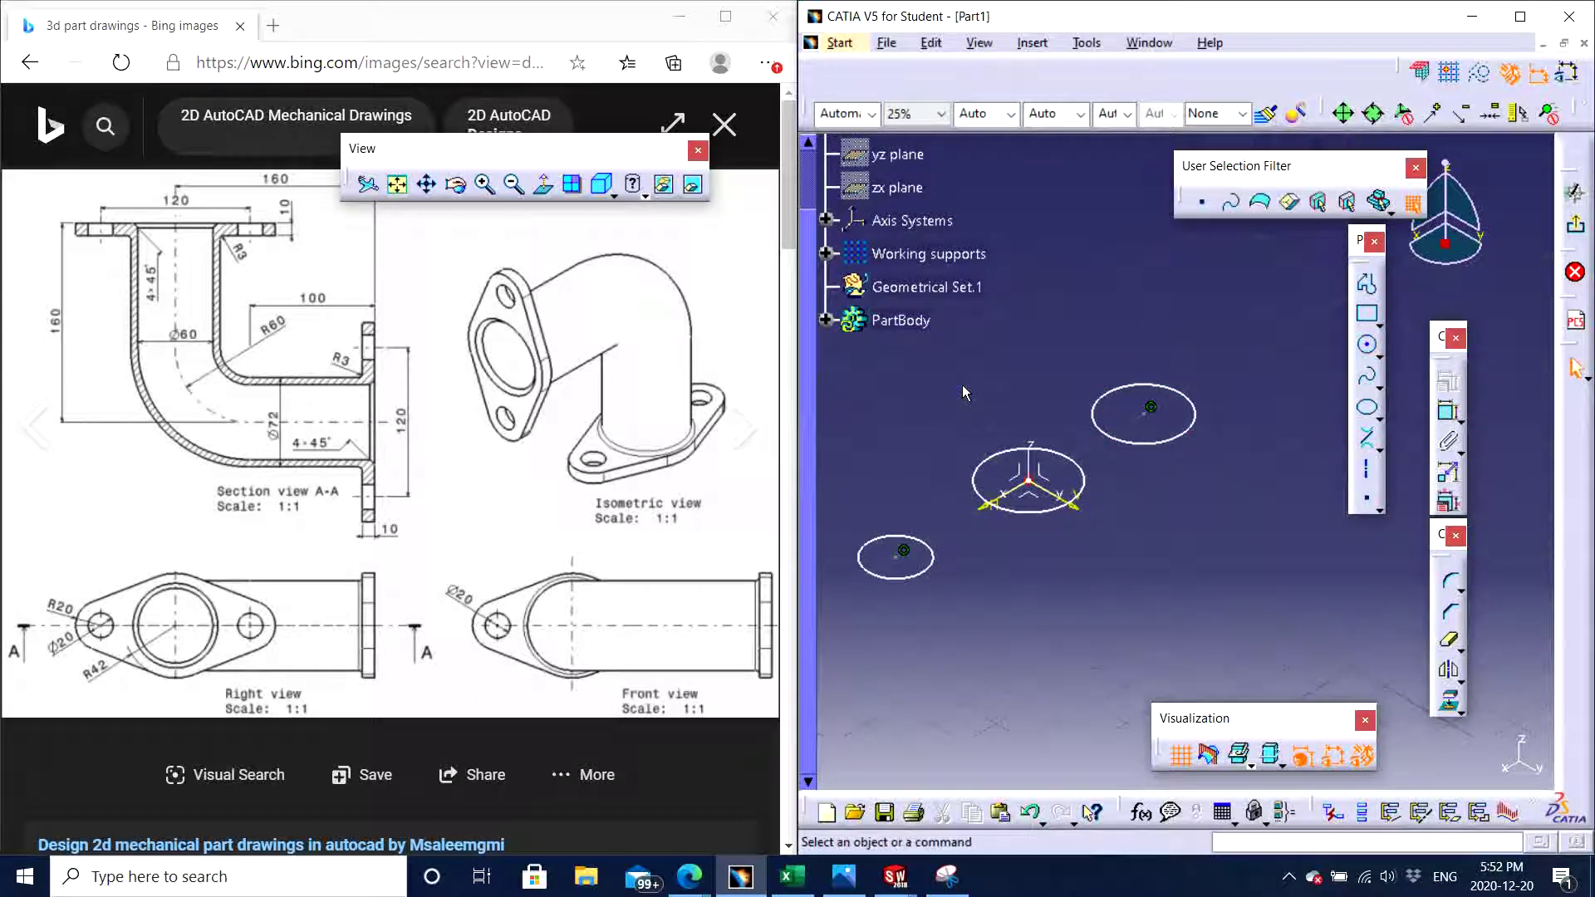
# View the sketch plane straight on and connect the negative-side and central circles with upper and lower bi-tangent lines
pyautogui.click(545, 184)
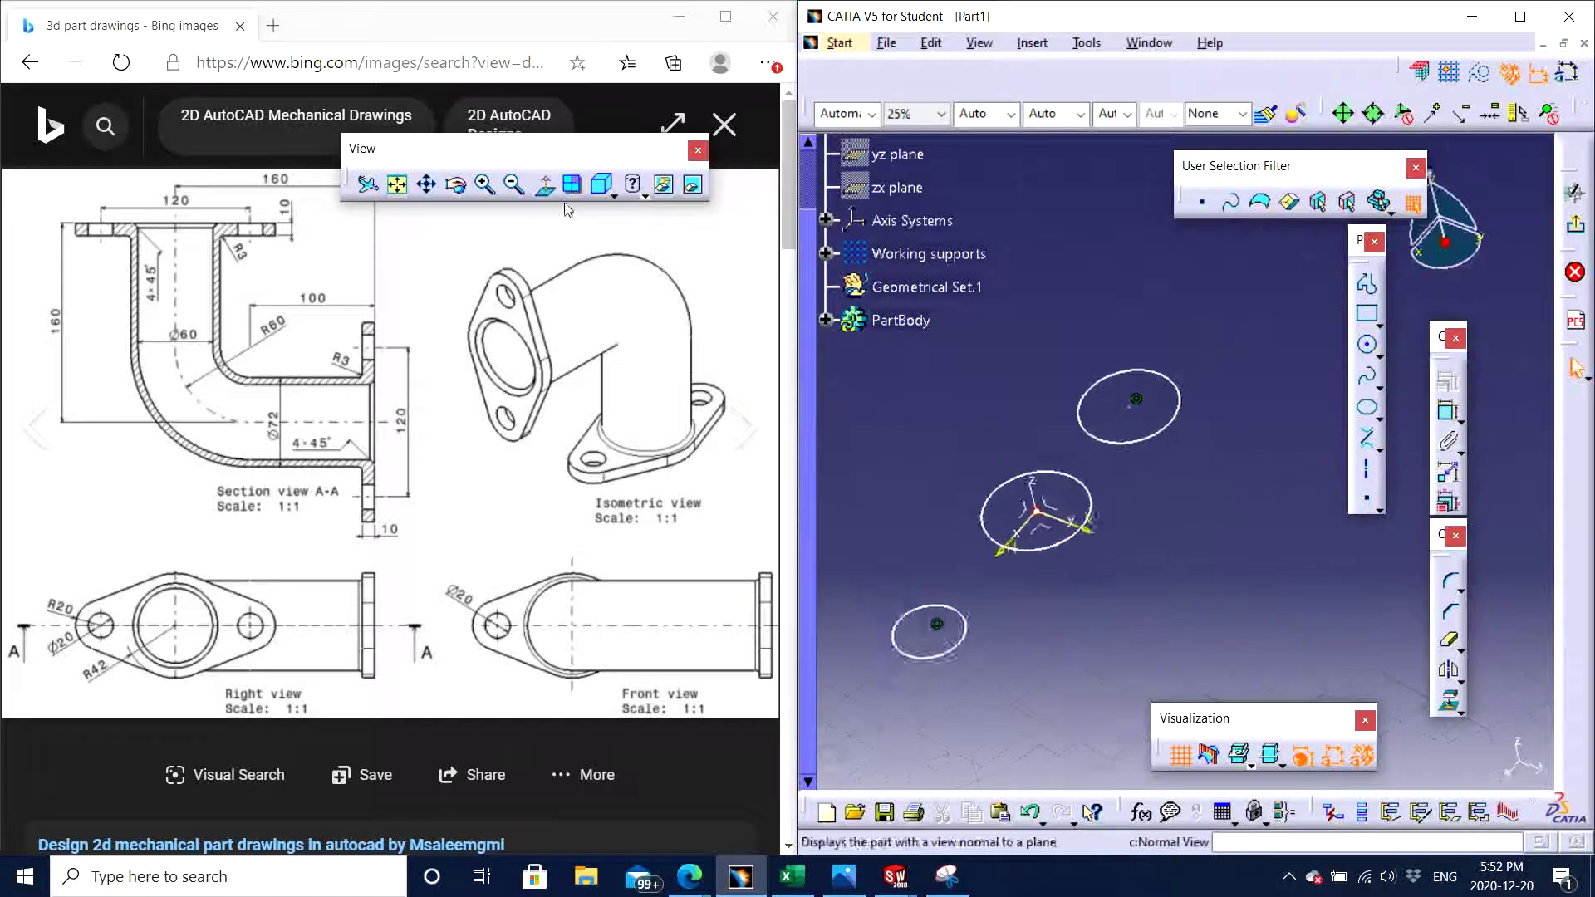
pyautogui.moveTo(1201, 549)
pyautogui.mouseDown(button='middle')
pyautogui.moveTo(959, 399)
pyautogui.moveTo(1007, 461)
pyautogui.moveTo(1064, 454)
pyautogui.moveTo(1073, 405)
pyautogui.mouseUp(button='middle')
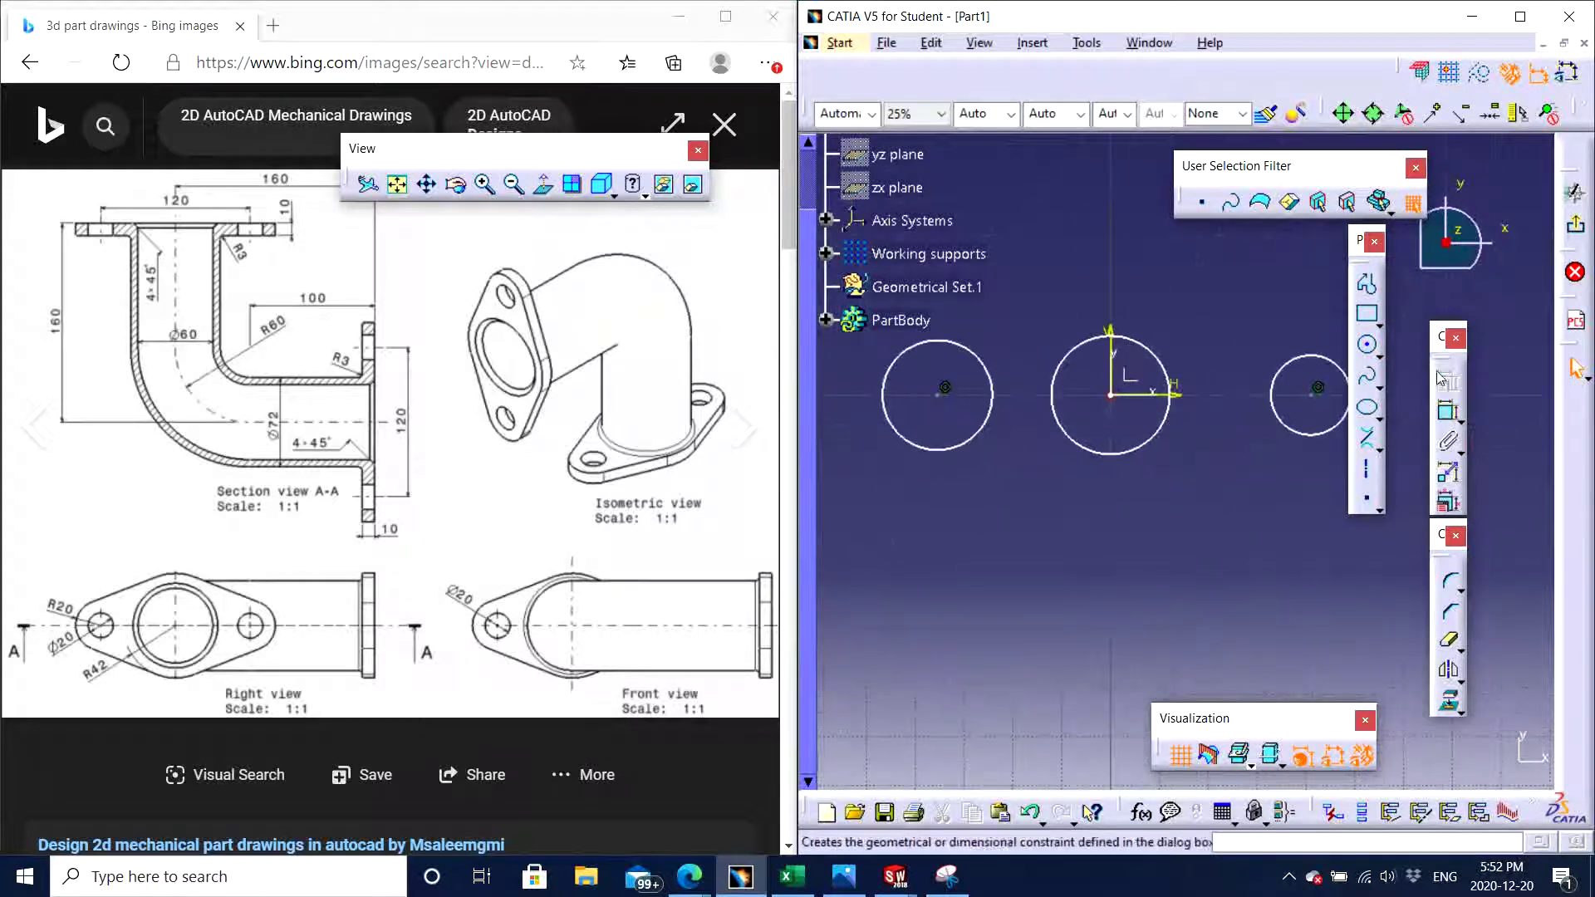
pyautogui.click(1368, 440)
pyautogui.moveTo(1163, 448); pyautogui.dragTo(1142, 467, button='middle')
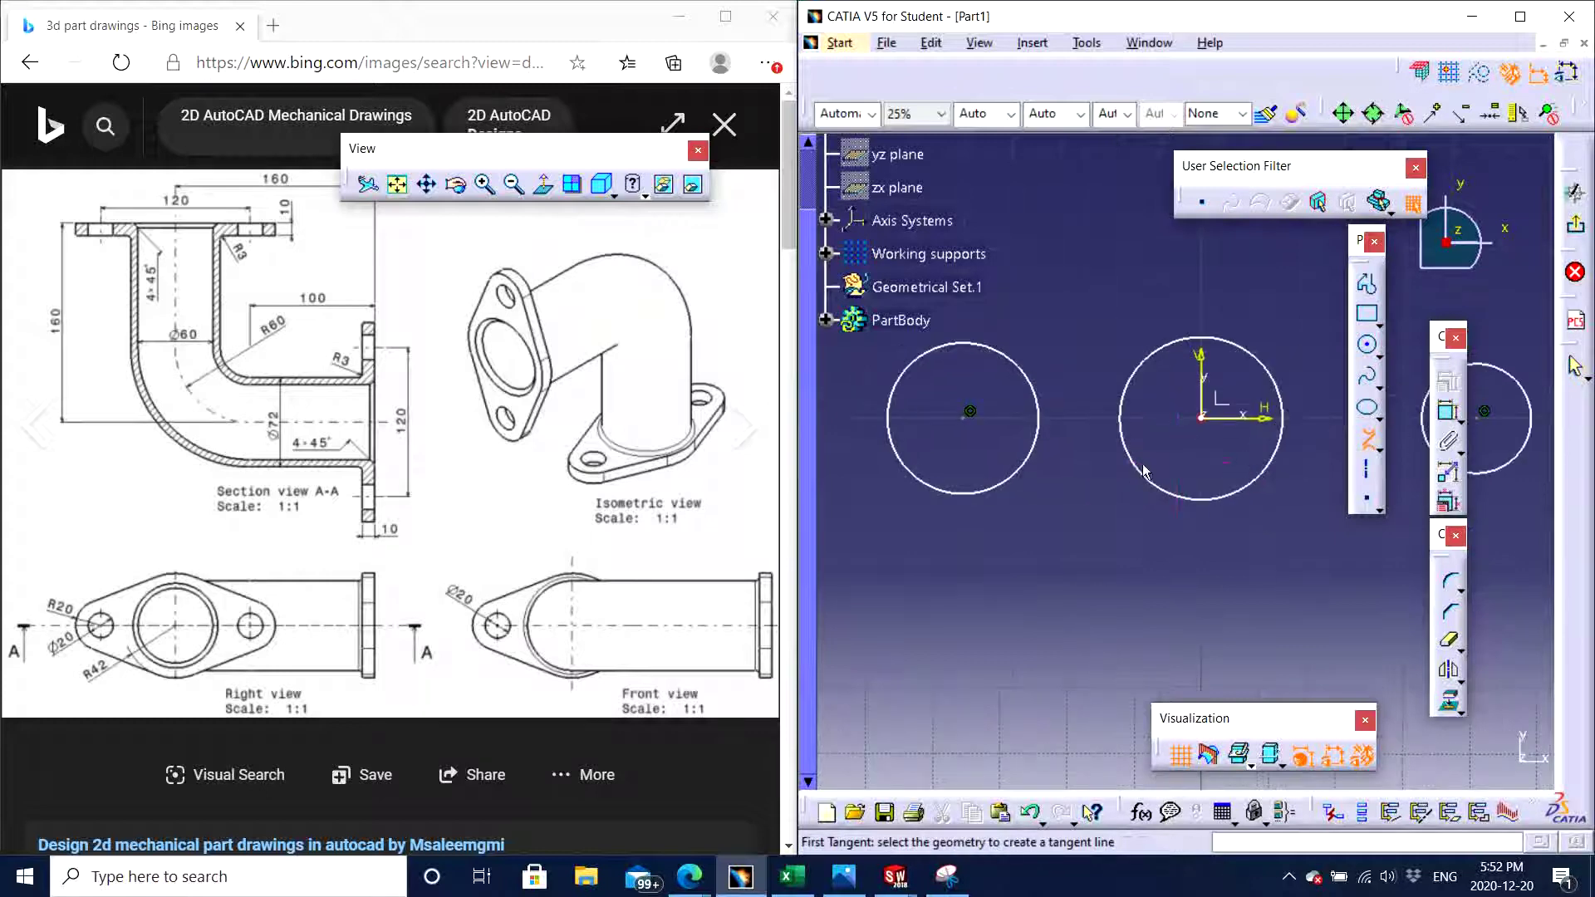
pyautogui.click(999, 350)
pyautogui.click(1194, 345)
pyautogui.click(989, 491)
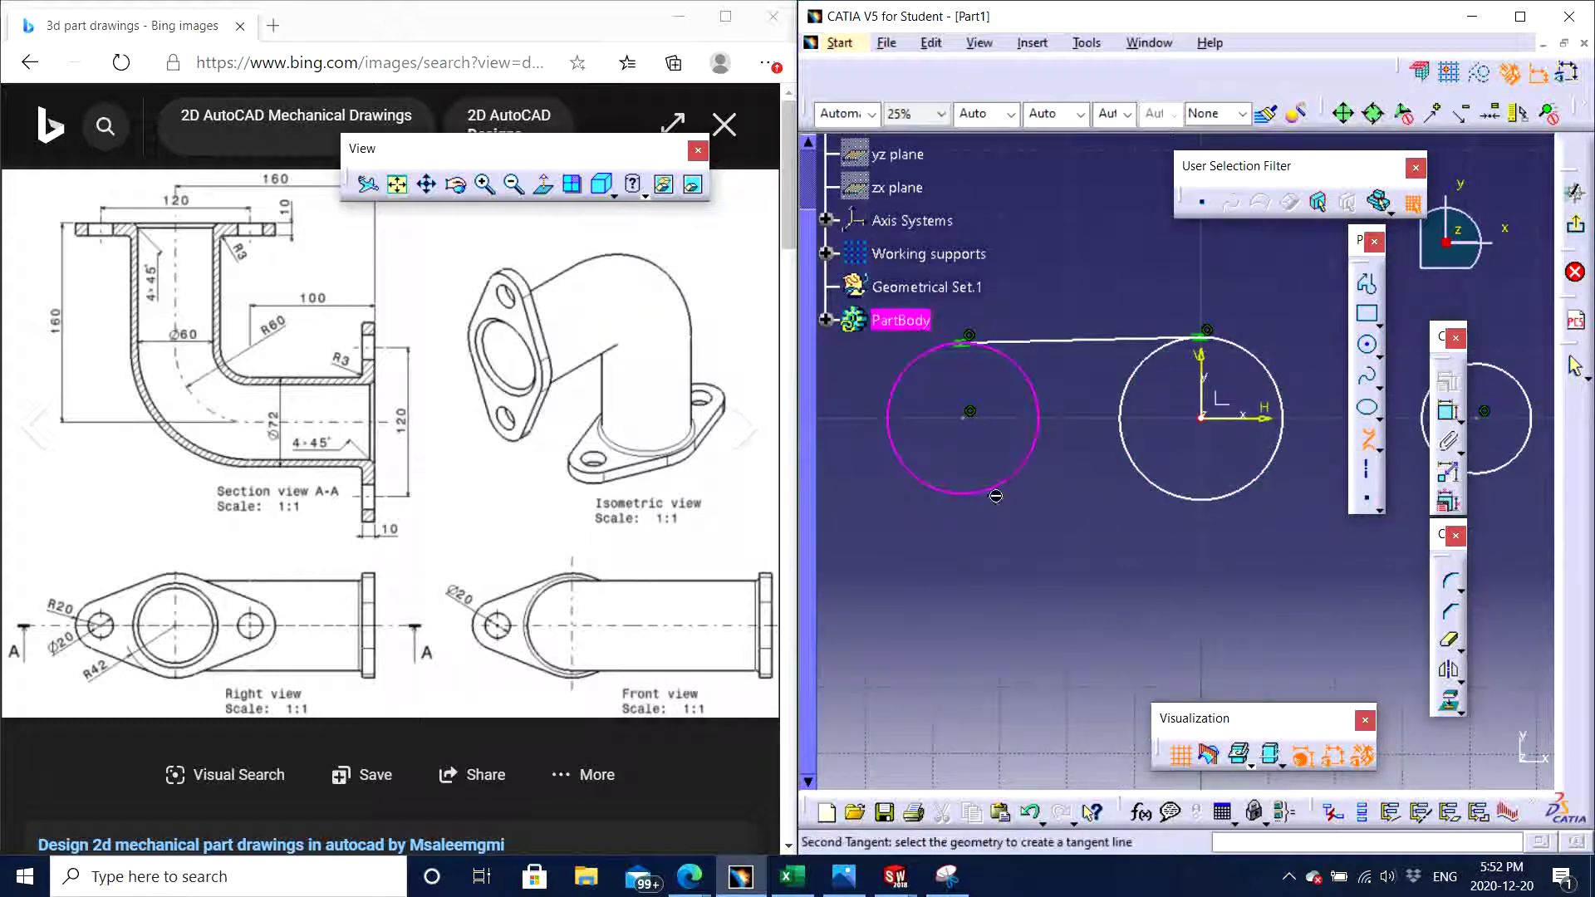
pyautogui.click(1176, 498)
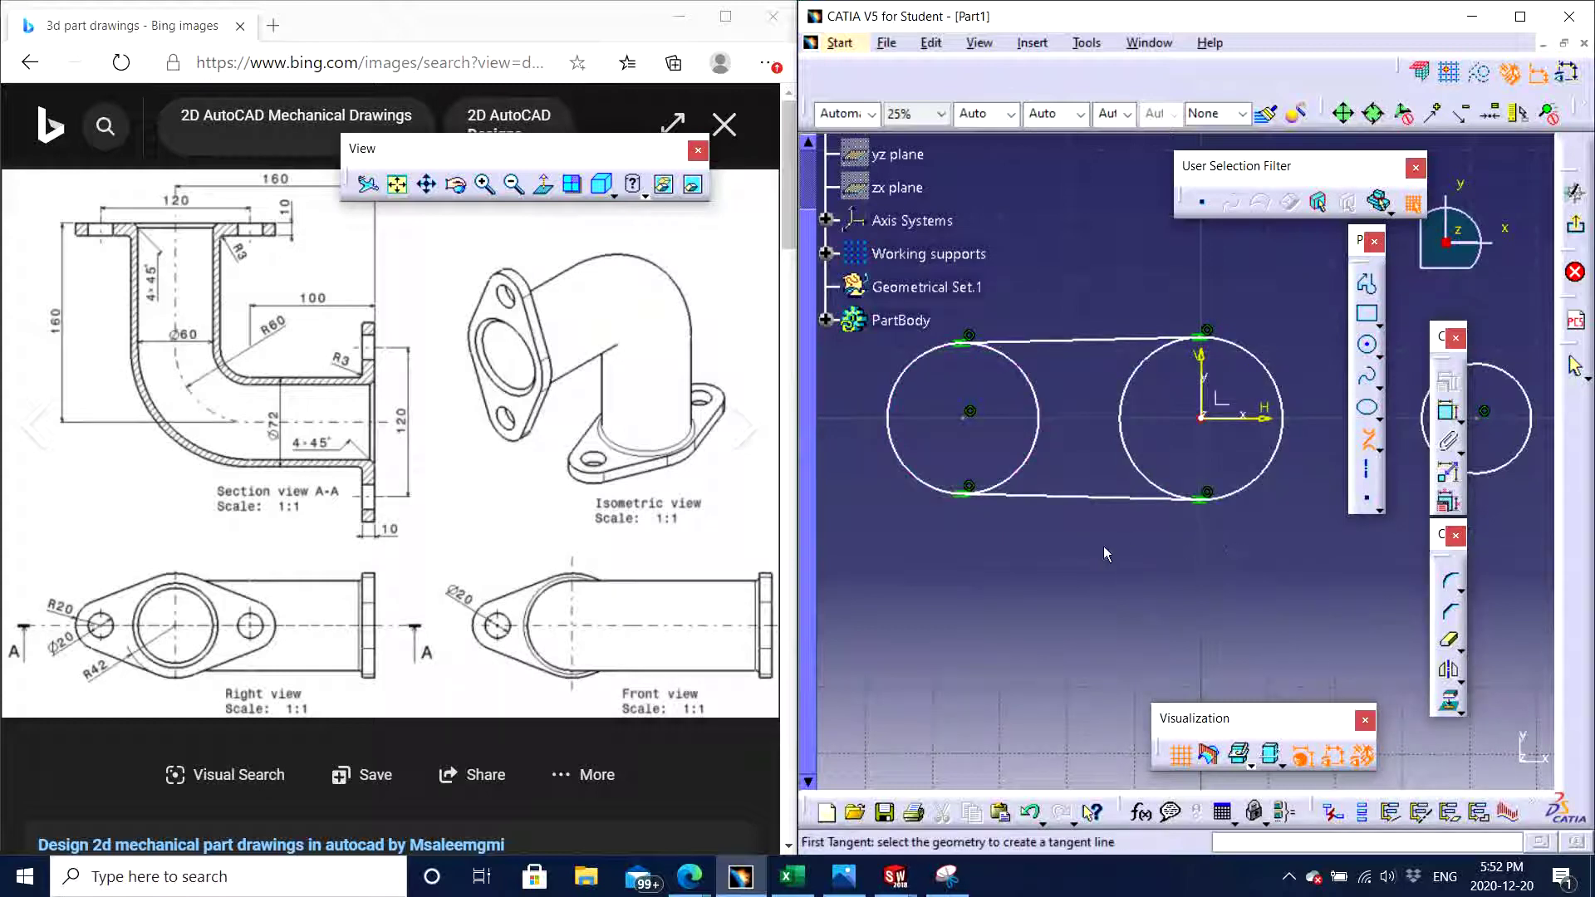
pyautogui.press('Escape')
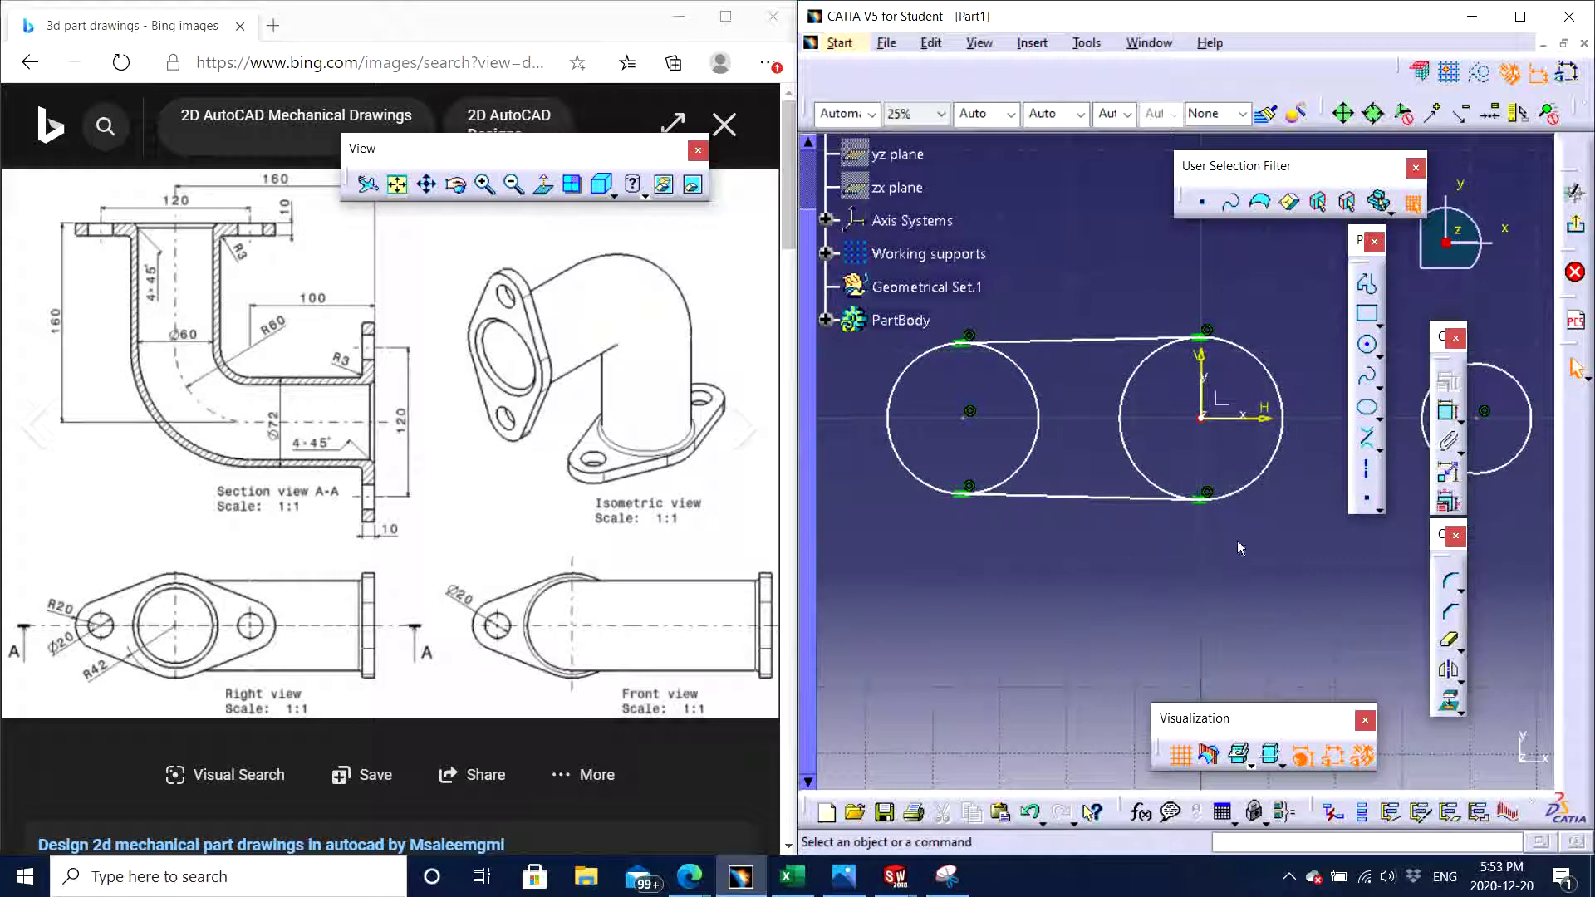
# Connect the central circle and the circle on the positive H side with upper and lower bi-tangent lines
pyautogui.click(1379, 449)
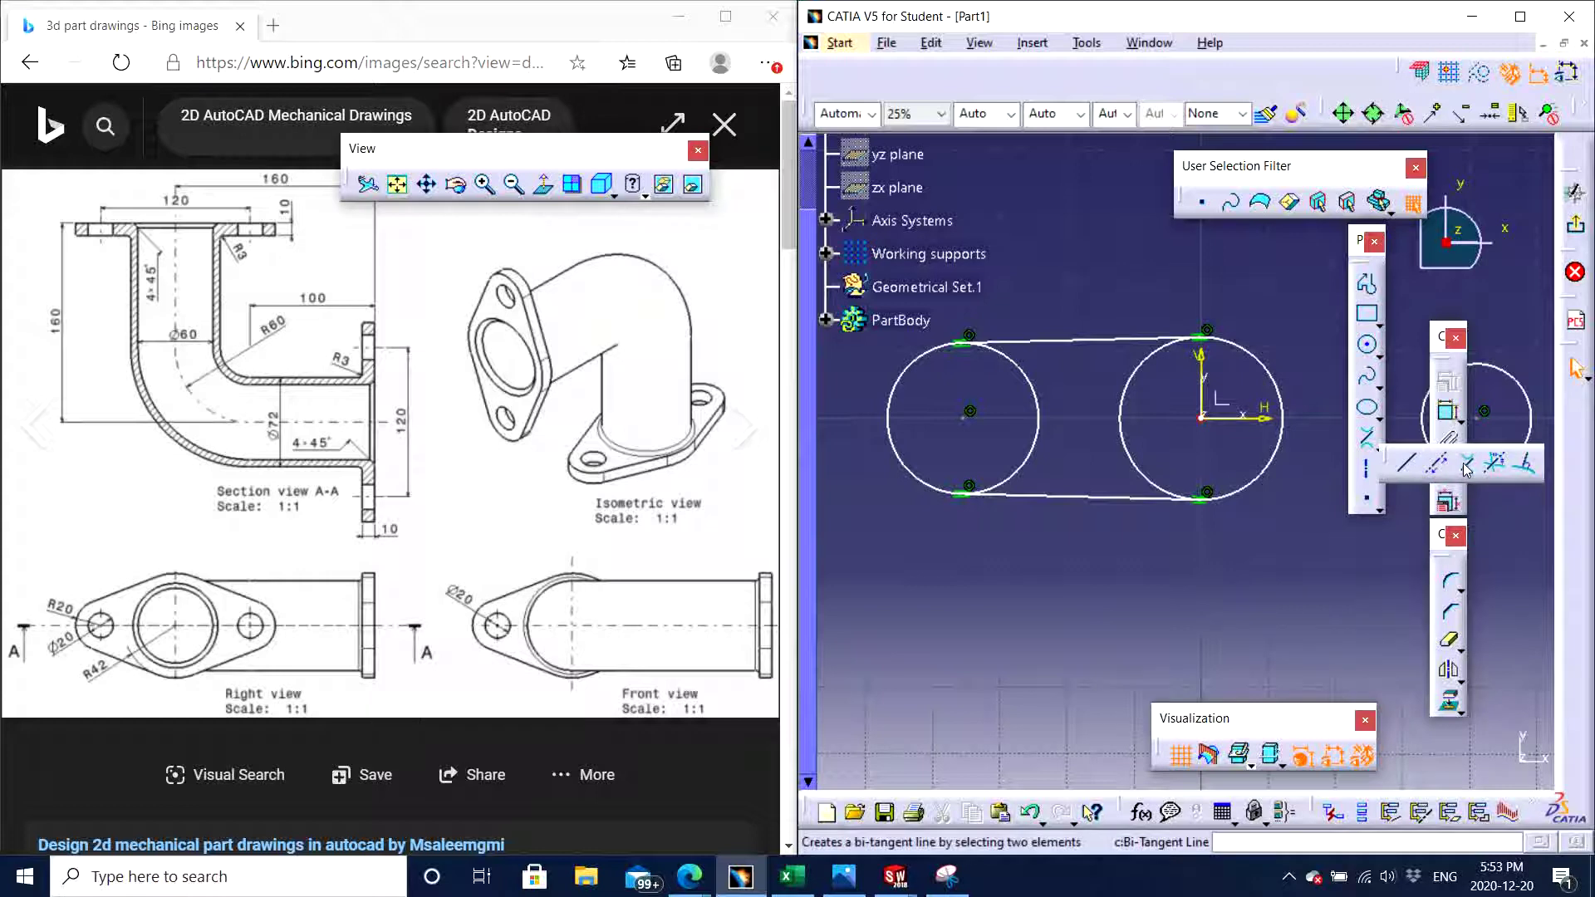
pyautogui.click(1141, 593)
pyautogui.moveTo(1128, 576); pyautogui.dragTo(1124, 642, button='middle')
pyautogui.moveTo(1243, 565)
pyautogui.mouseDown(button='middle')
pyautogui.moveTo(1153, 591)
pyautogui.moveTo(1111, 545)
pyautogui.moveTo(1179, 453)
pyautogui.mouseUp(button='middle')
pyautogui.click(1367, 439)
pyautogui.click(1266, 402)
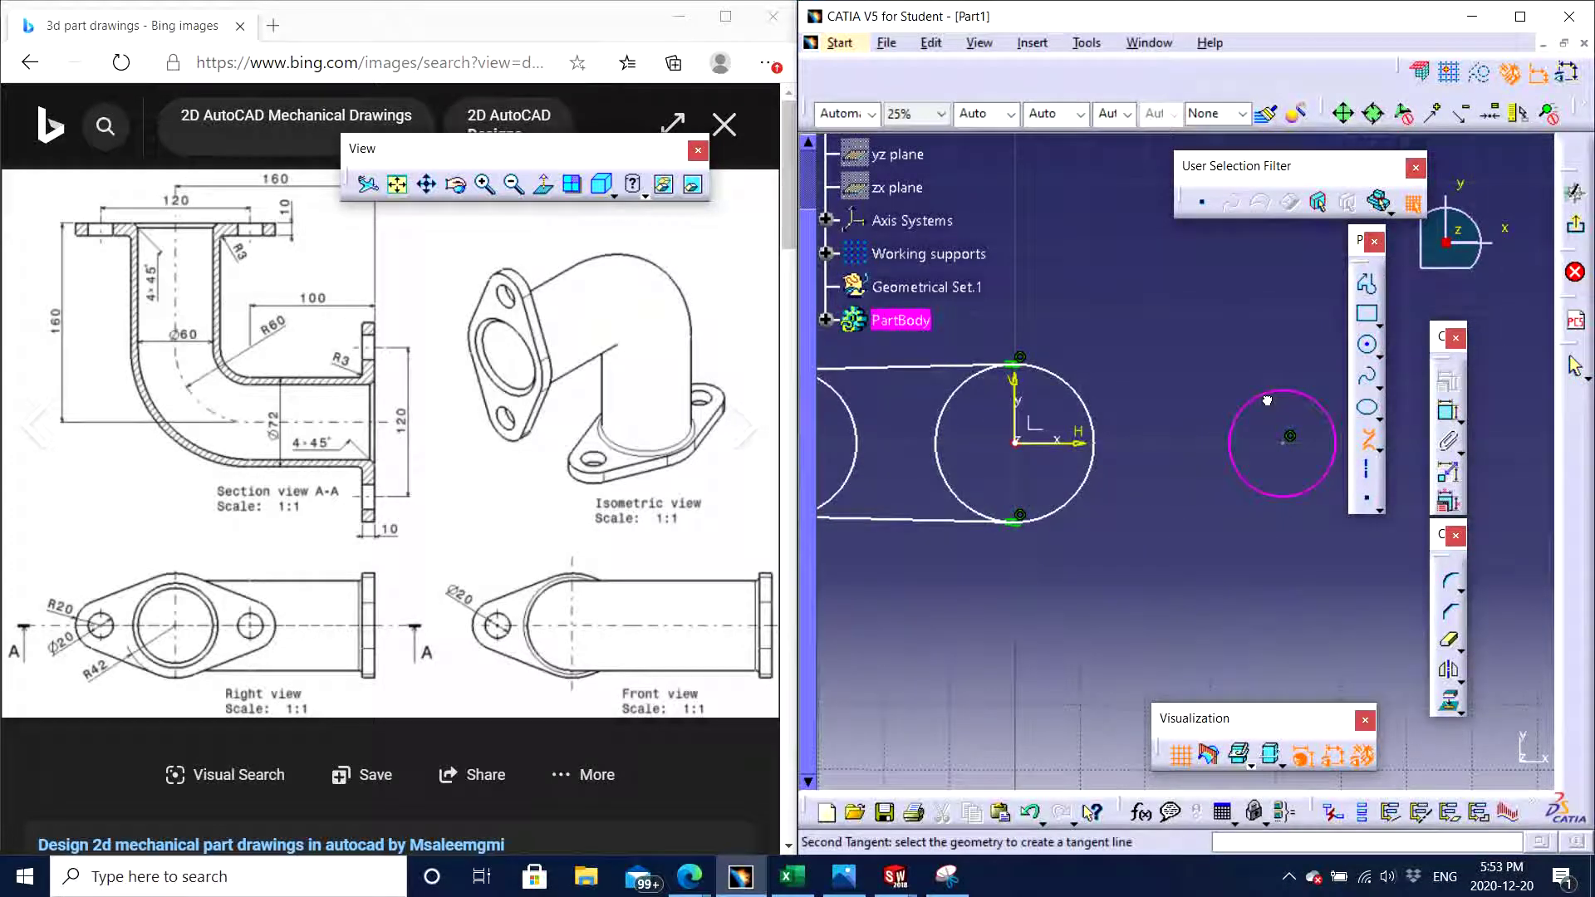
pyautogui.click(1075, 382)
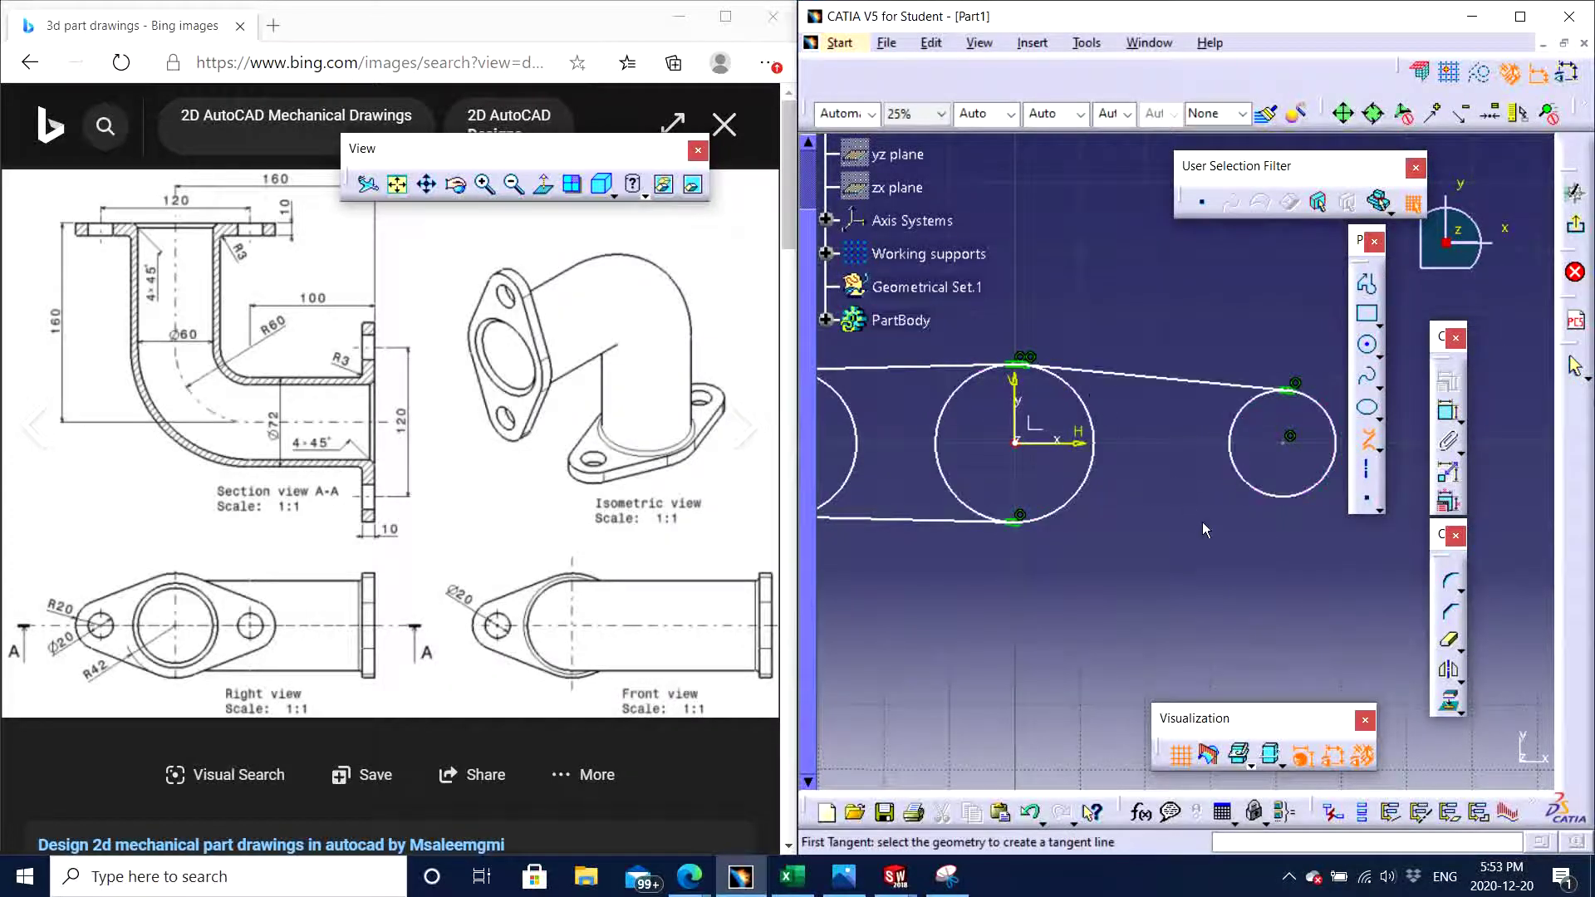
pyautogui.moveTo(1211, 537); pyautogui.dragTo(1177, 468, button='middle')
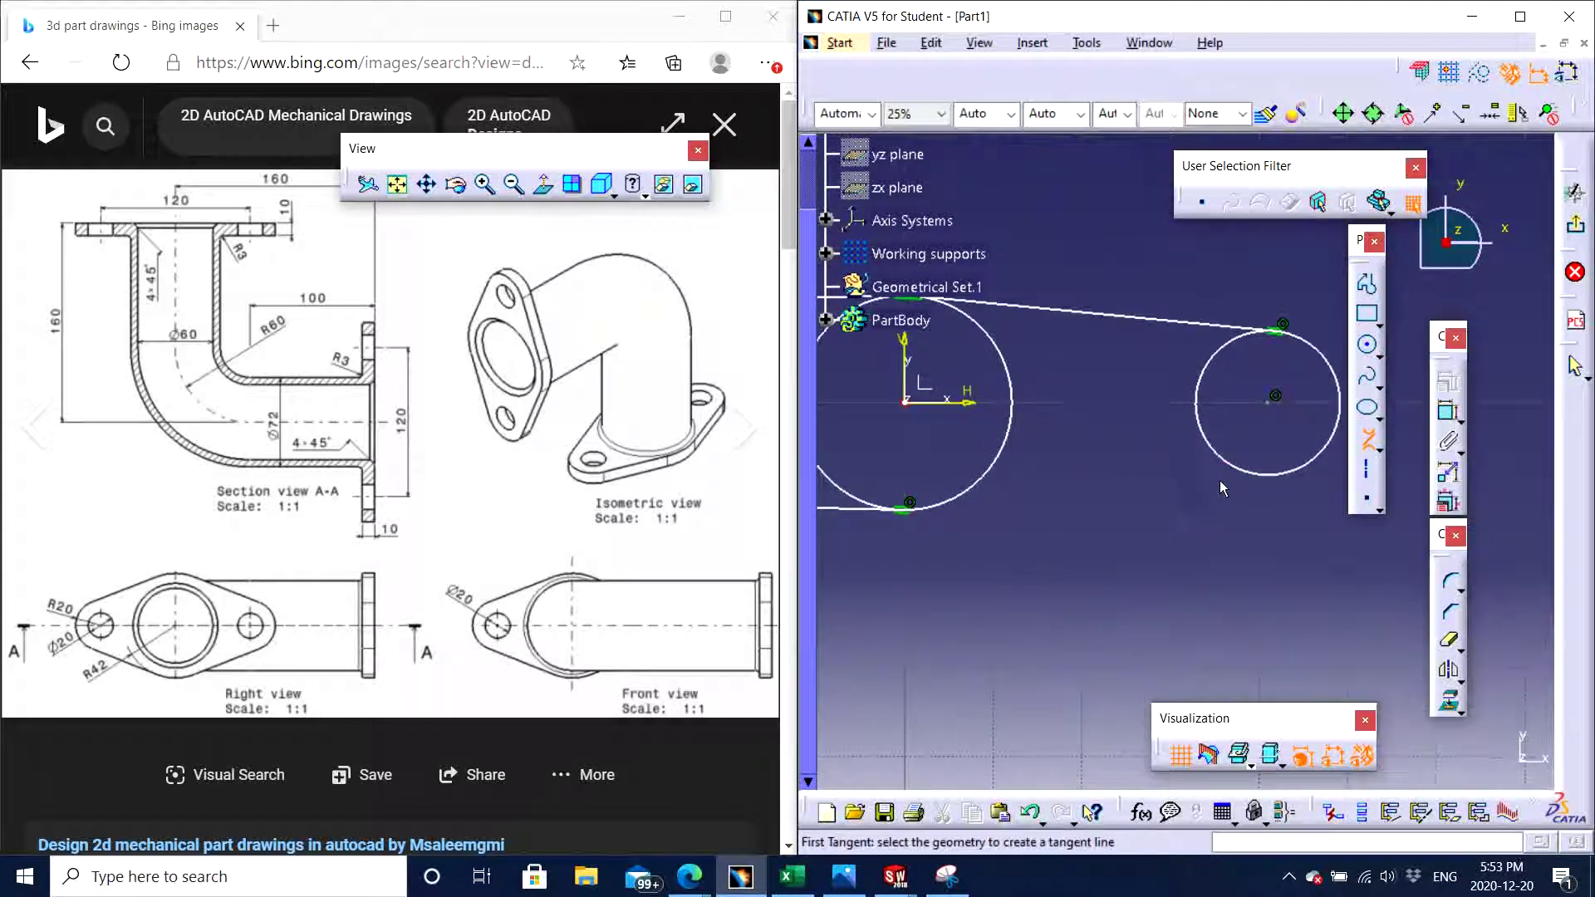
pyautogui.click(1217, 460)
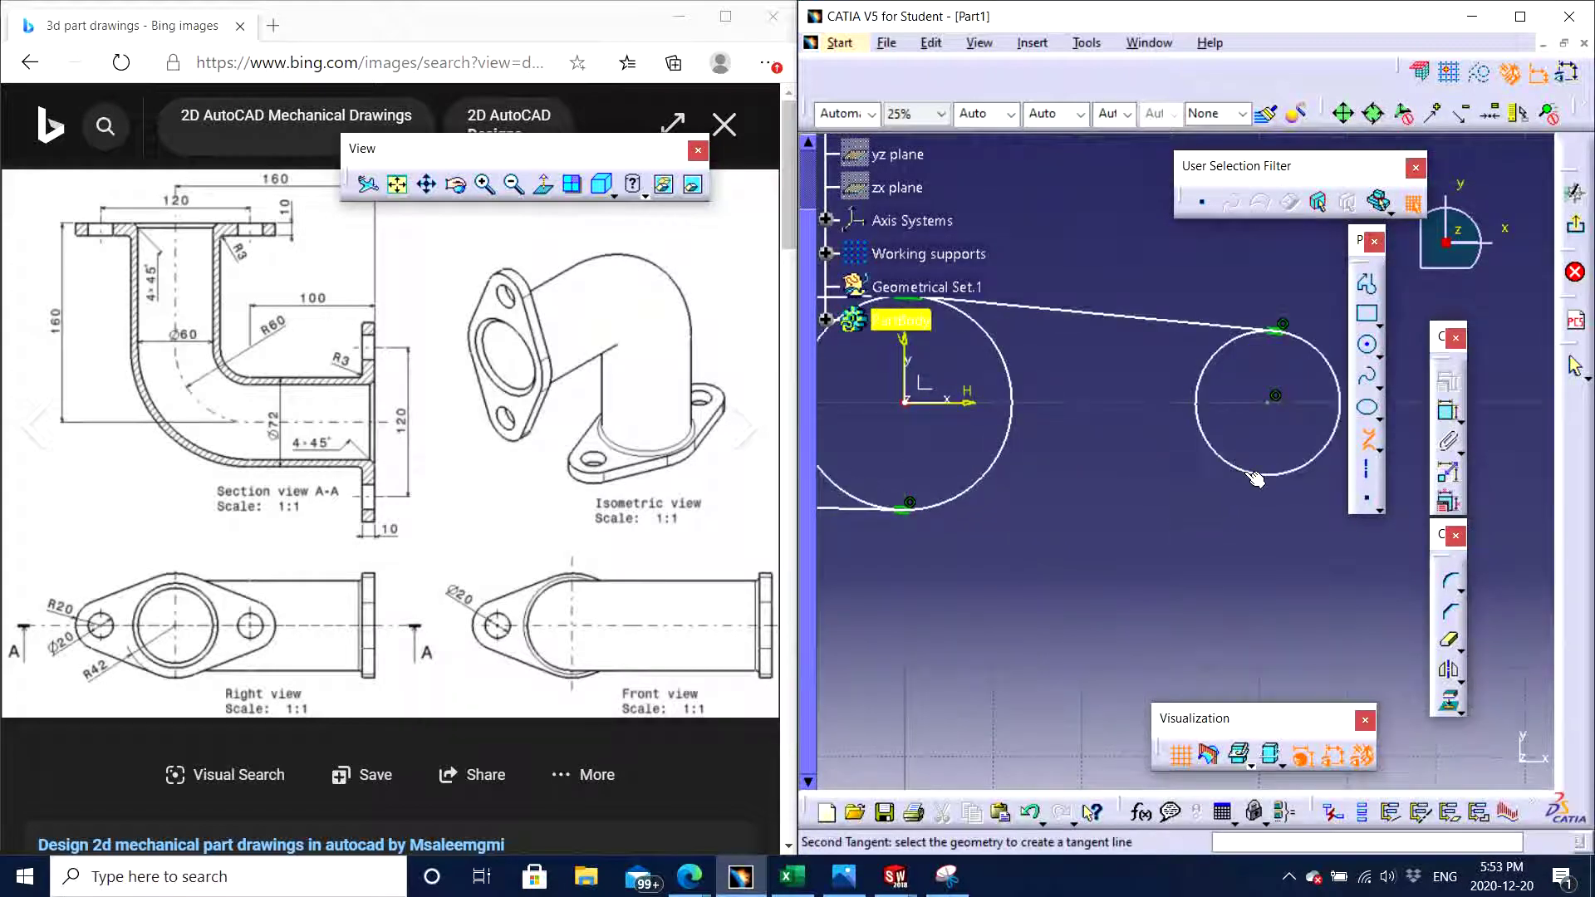
pyautogui.click(978, 490)
pyautogui.moveTo(1067, 524); pyautogui.dragTo(1135, 573, button='middle')
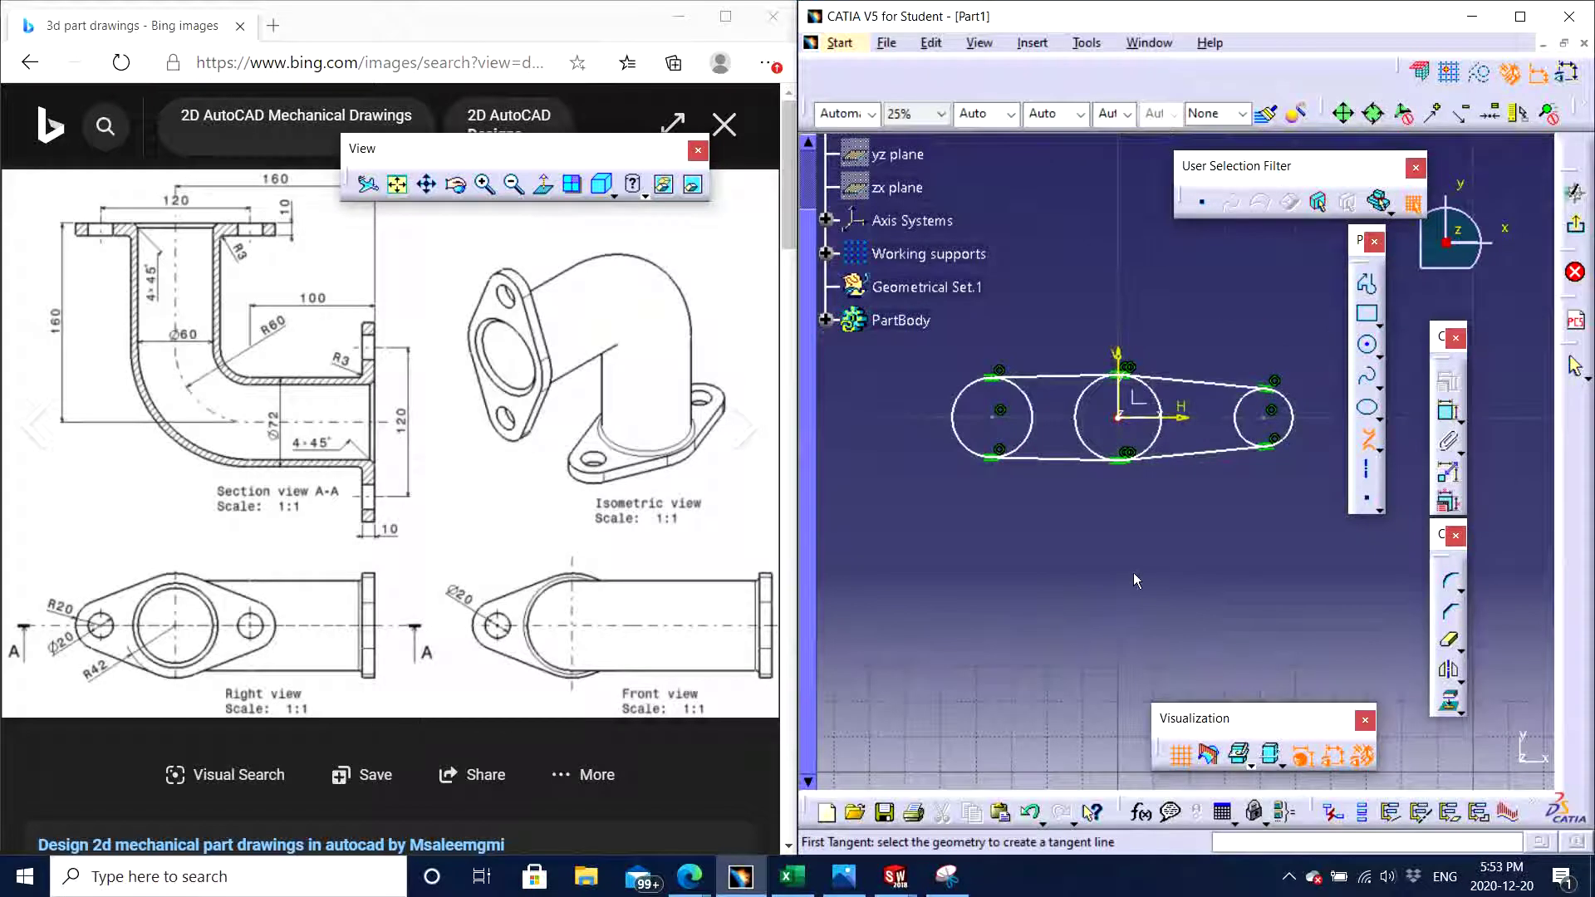
pyautogui.press('Escape')
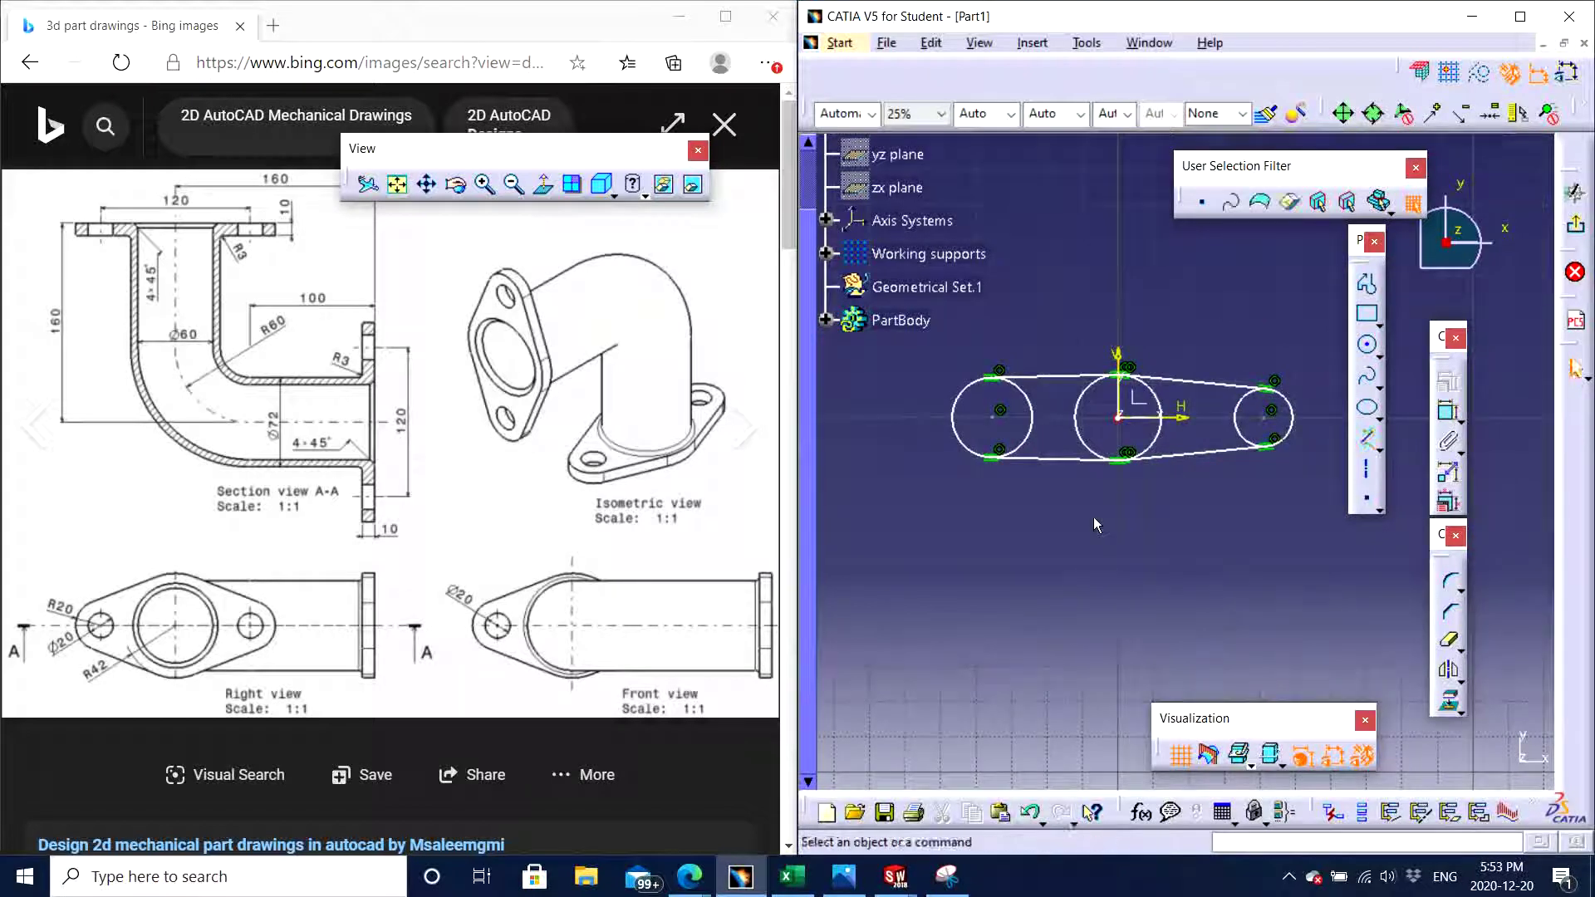
# Dimension the diameter of the circle on the negative H side and set it to 40 mm
pyautogui.click(1447, 416)
pyautogui.moveTo(1000, 449); pyautogui.dragTo(1118, 390, button='middle')
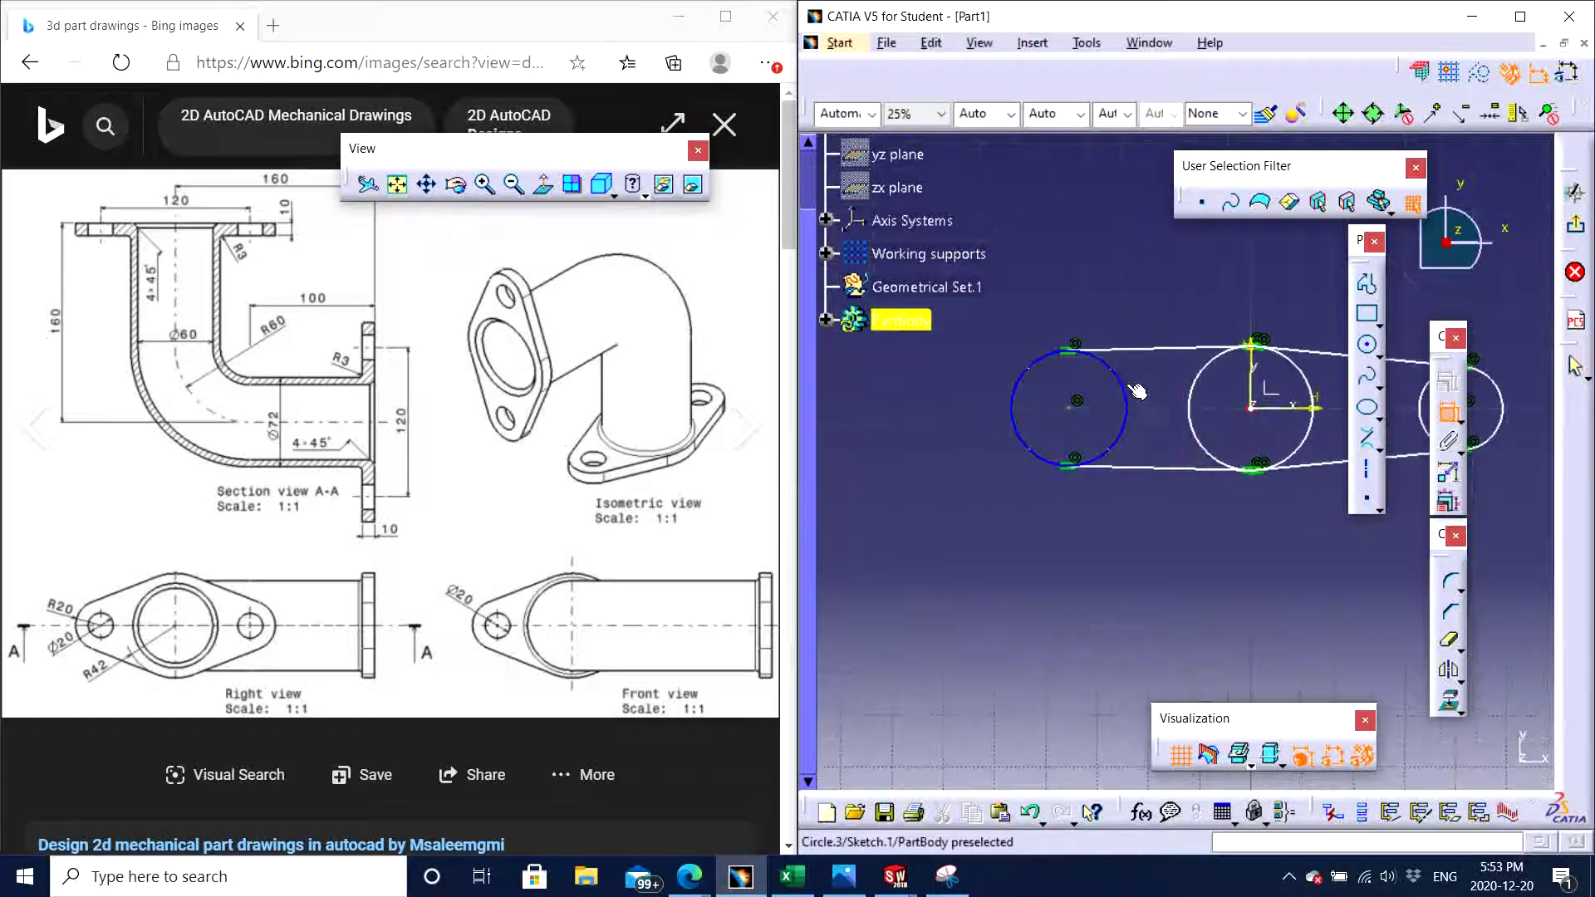
pyautogui.click(1127, 383)
pyautogui.click(879, 387)
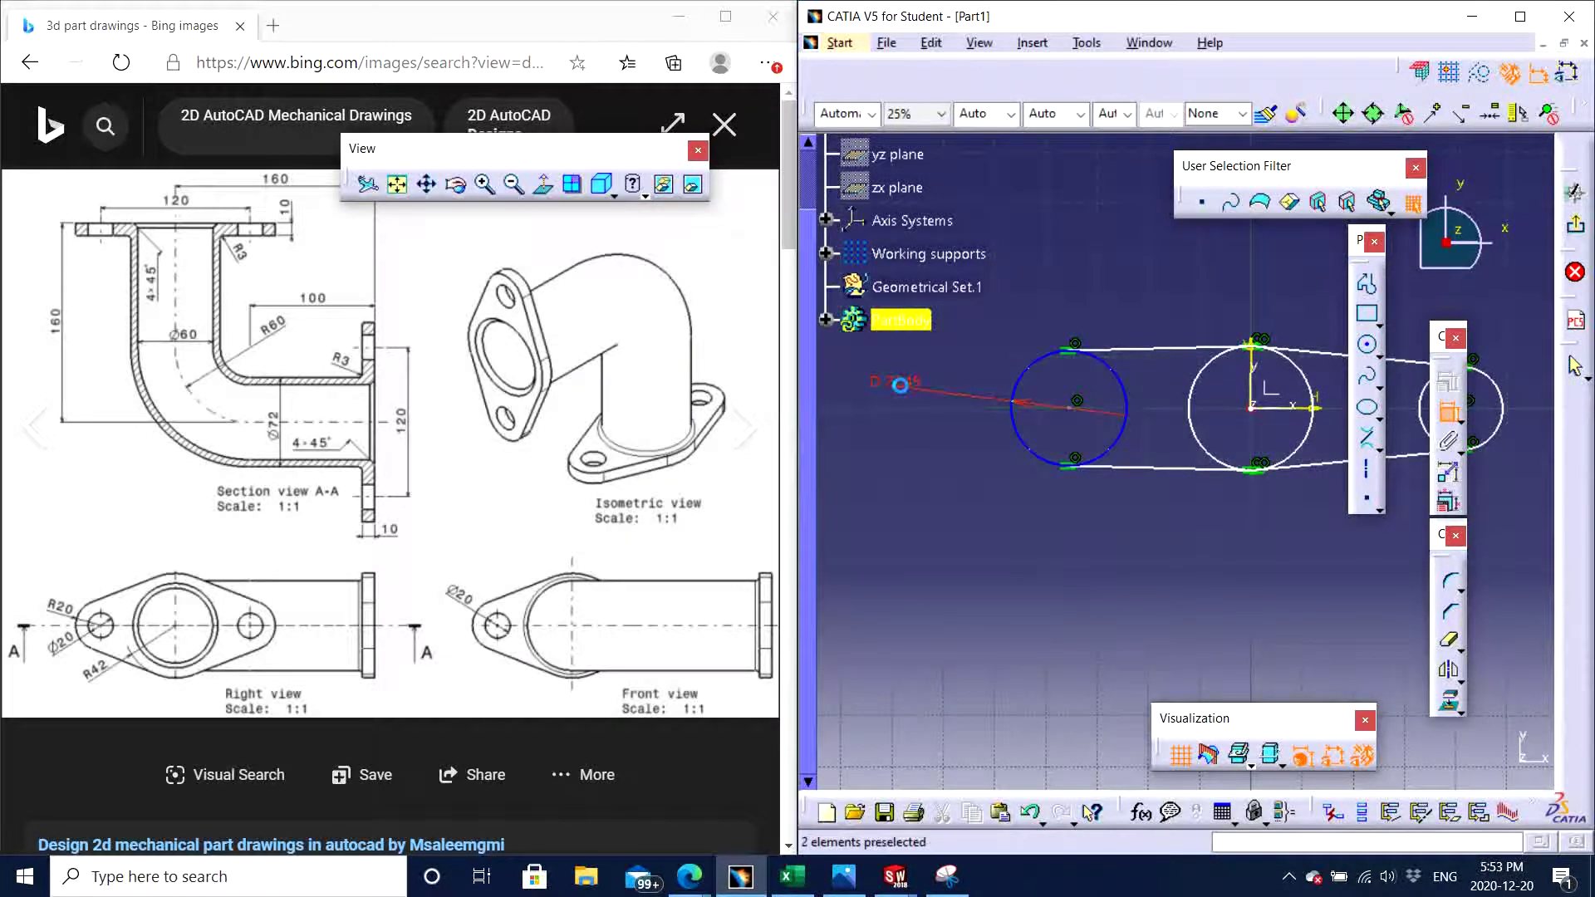
pyautogui.moveTo(970, 446); pyautogui.dragTo(1058, 421, button='middle')
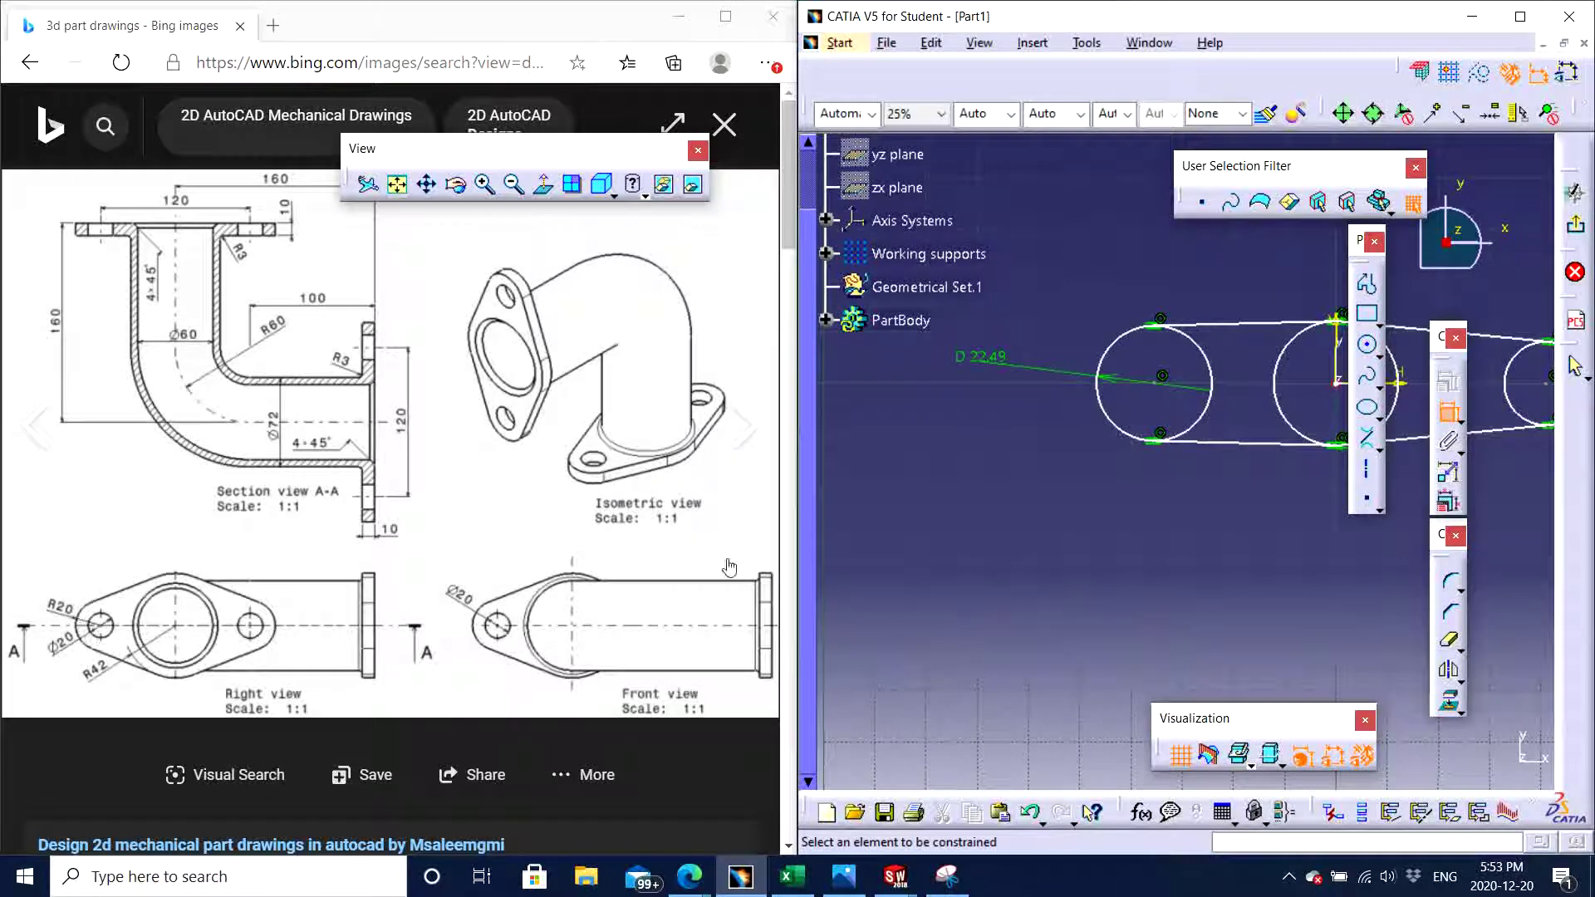
pyautogui.doubleClick(980, 358)
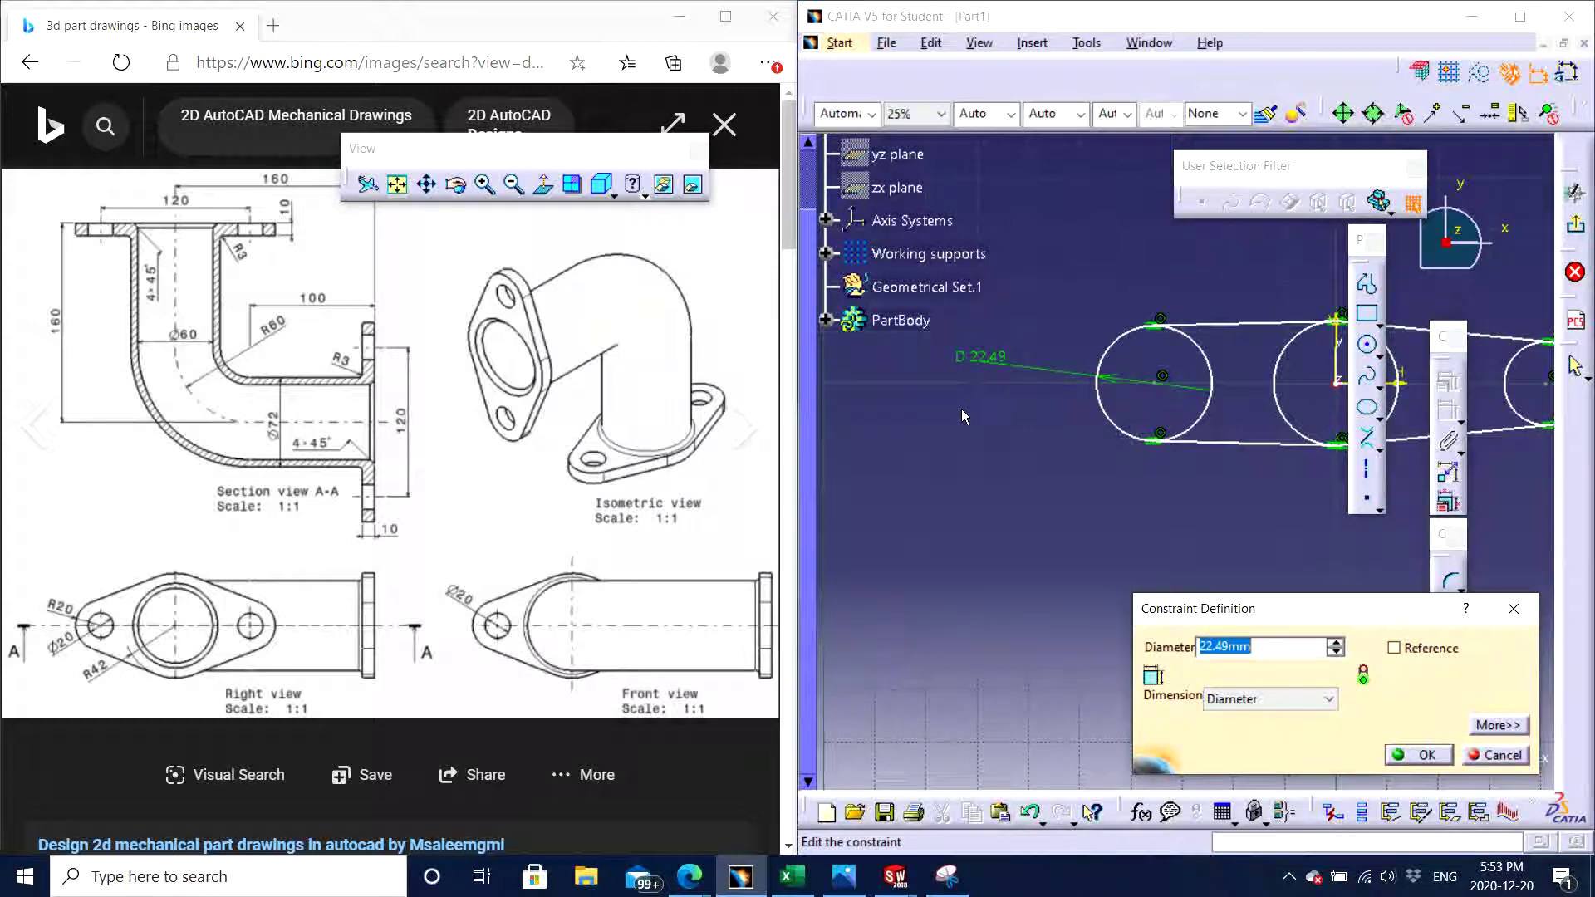
pyautogui.write('40')
pyautogui.press('Return')
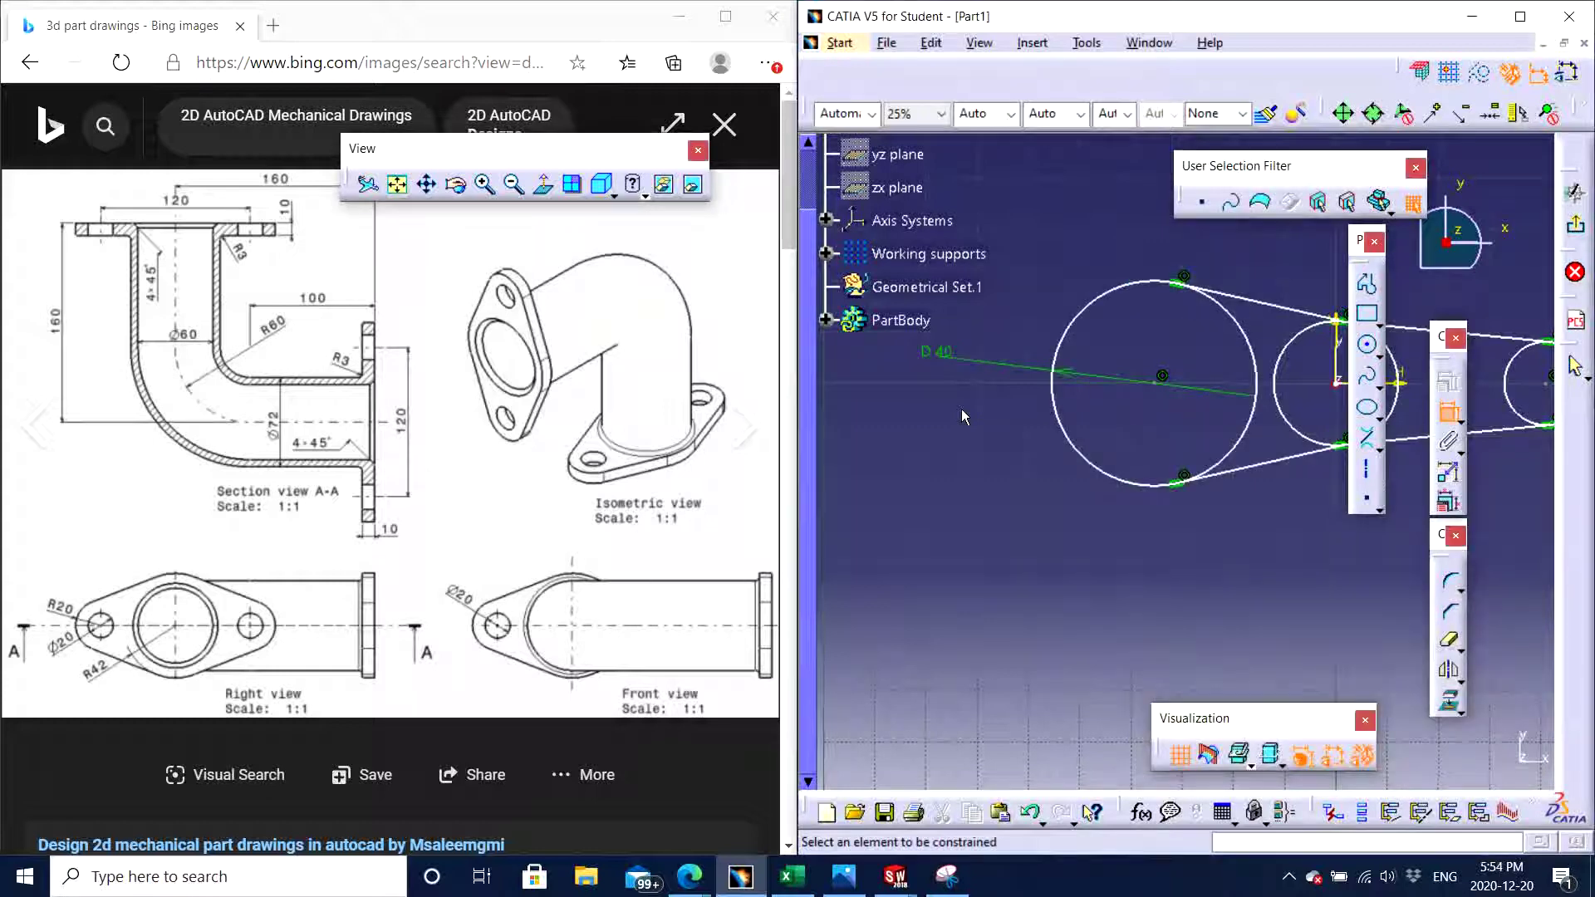
# Dimension the diameter of the circle on the positive H side and set it to 40 mm
pyautogui.moveTo(980, 411)
pyautogui.mouseDown(button='middle')
pyautogui.moveTo(858, 413)
pyautogui.moveTo(1009, 537)
pyautogui.mouseUp(button='middle')
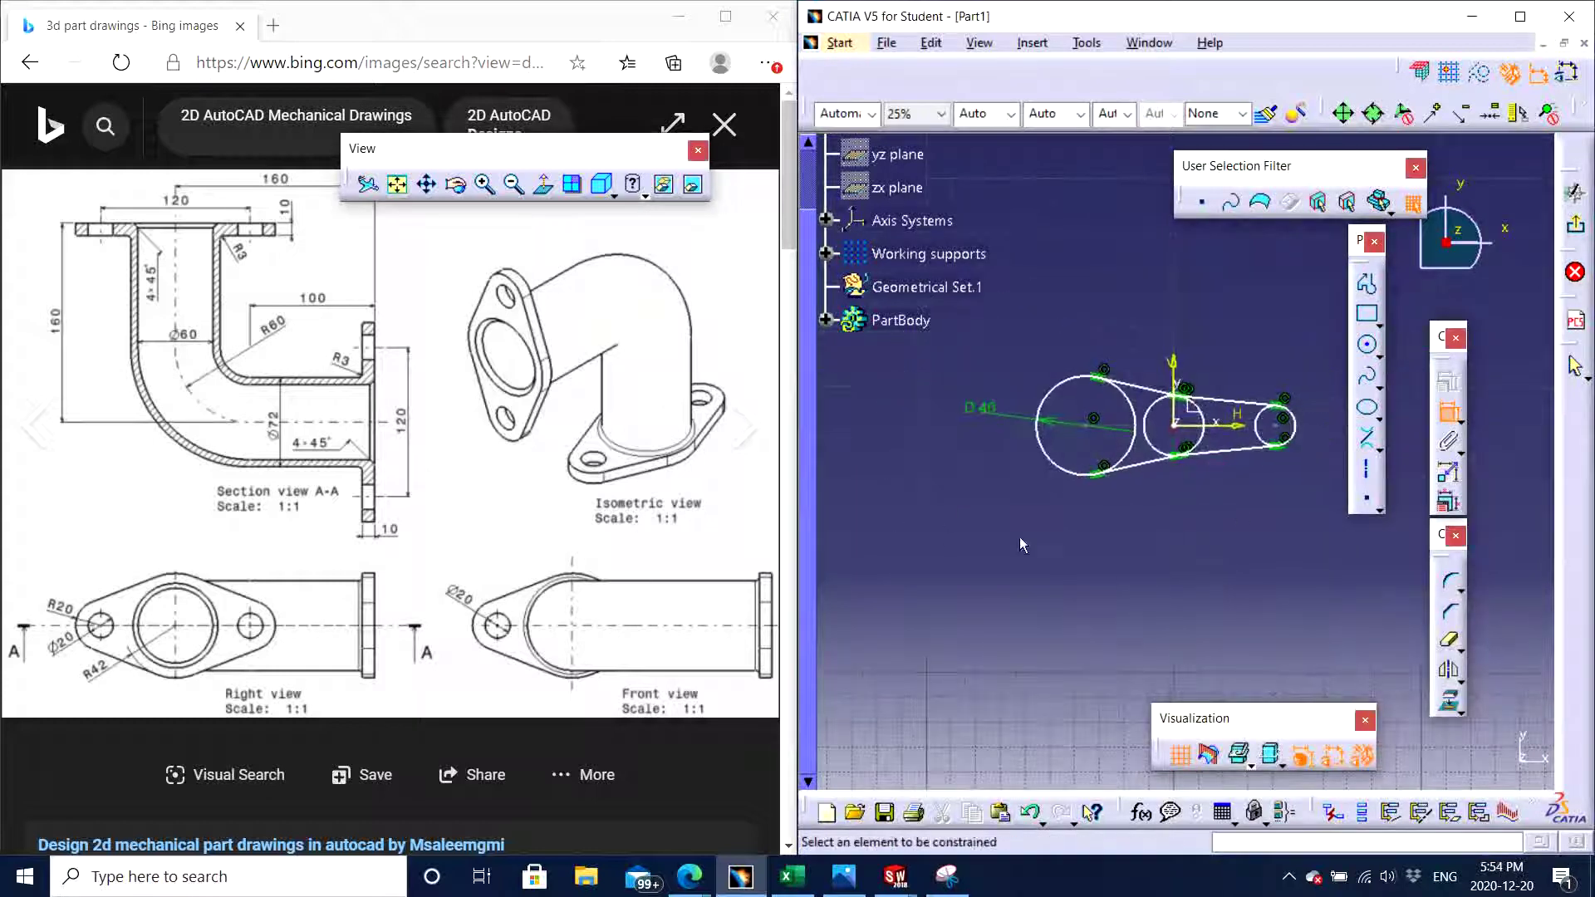
pyautogui.click(1255, 420)
pyautogui.click(1304, 311)
pyautogui.doubleClick(1304, 311)
pyautogui.write('40')
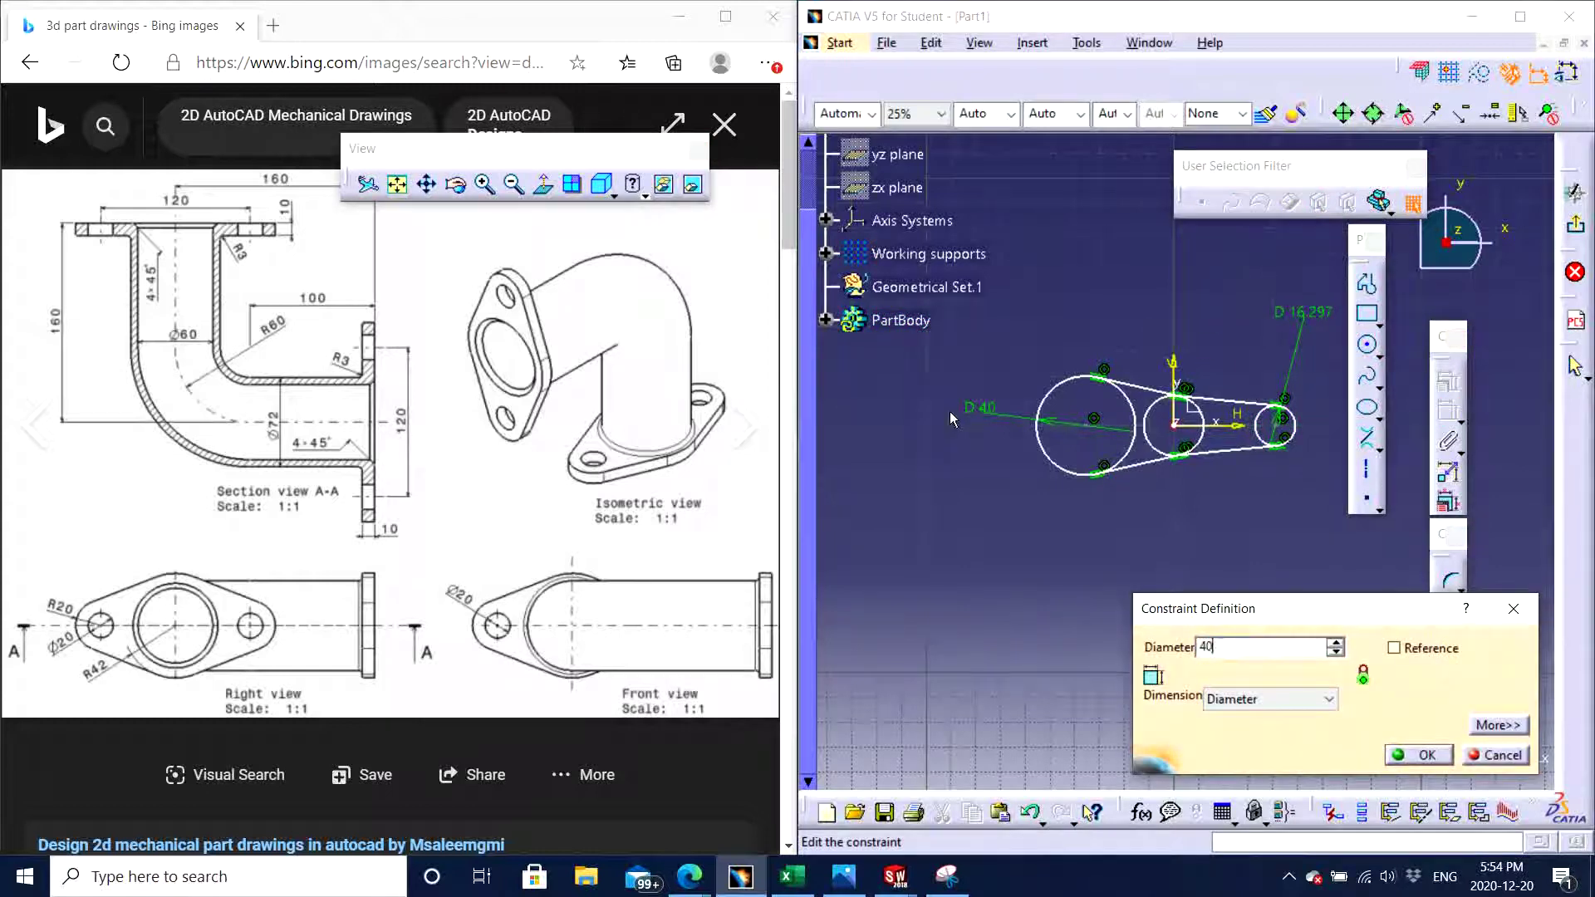
pyautogui.press('Return')
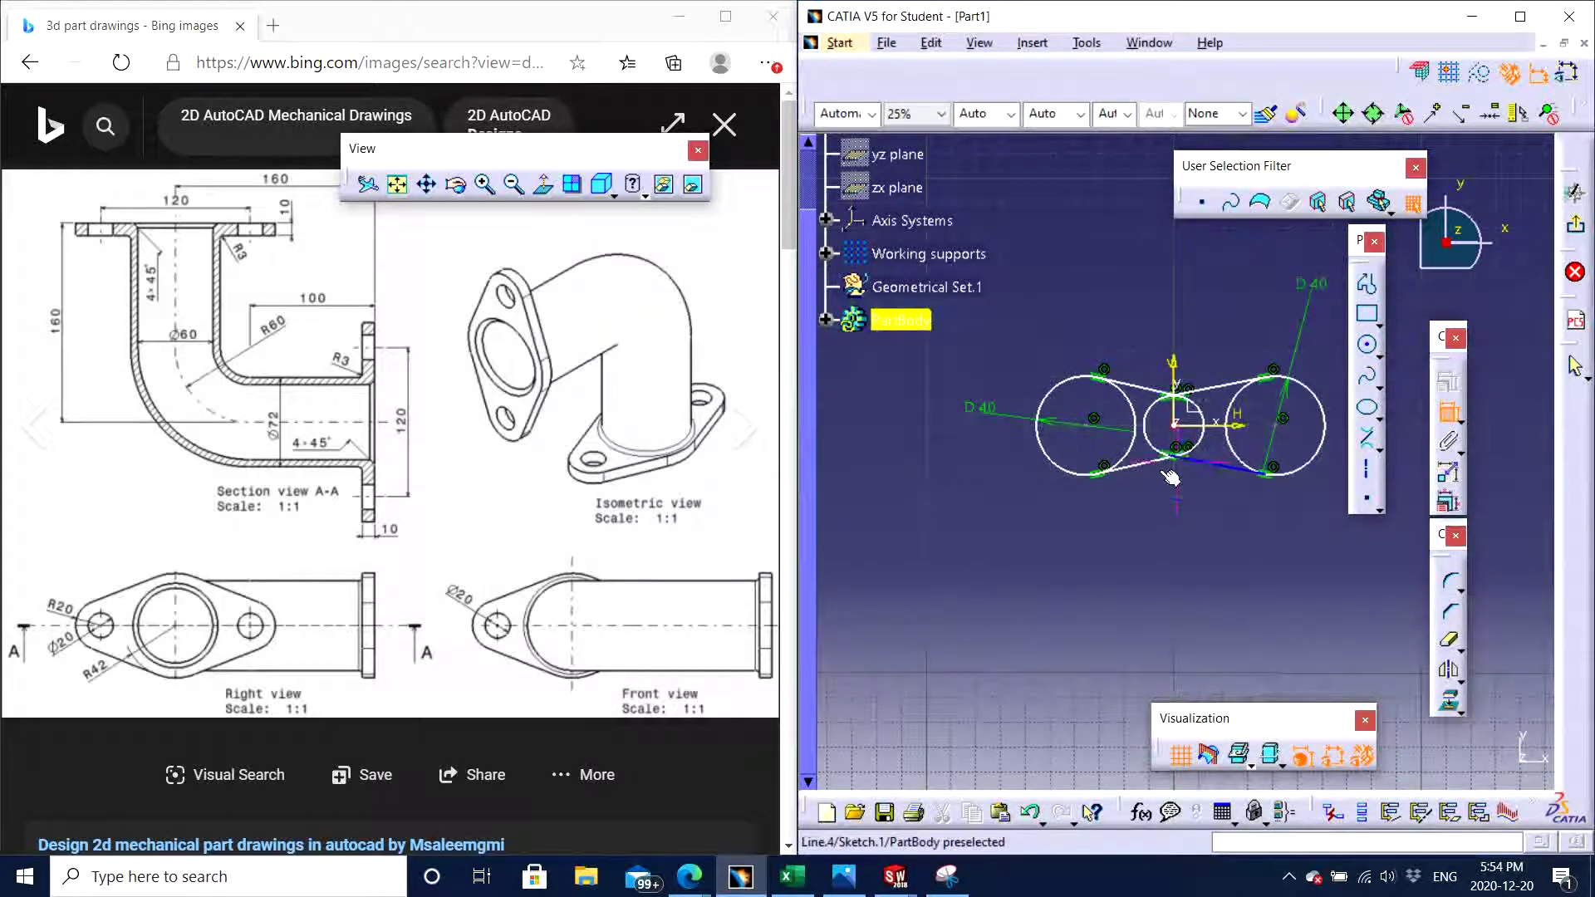
# Dimension the central circle's diameter and set it to 84 mm
pyautogui.moveTo(1171, 473); pyautogui.dragTo(1159, 415, button='middle')
pyautogui.click(1149, 420)
pyautogui.doubleClick(1143, 274)
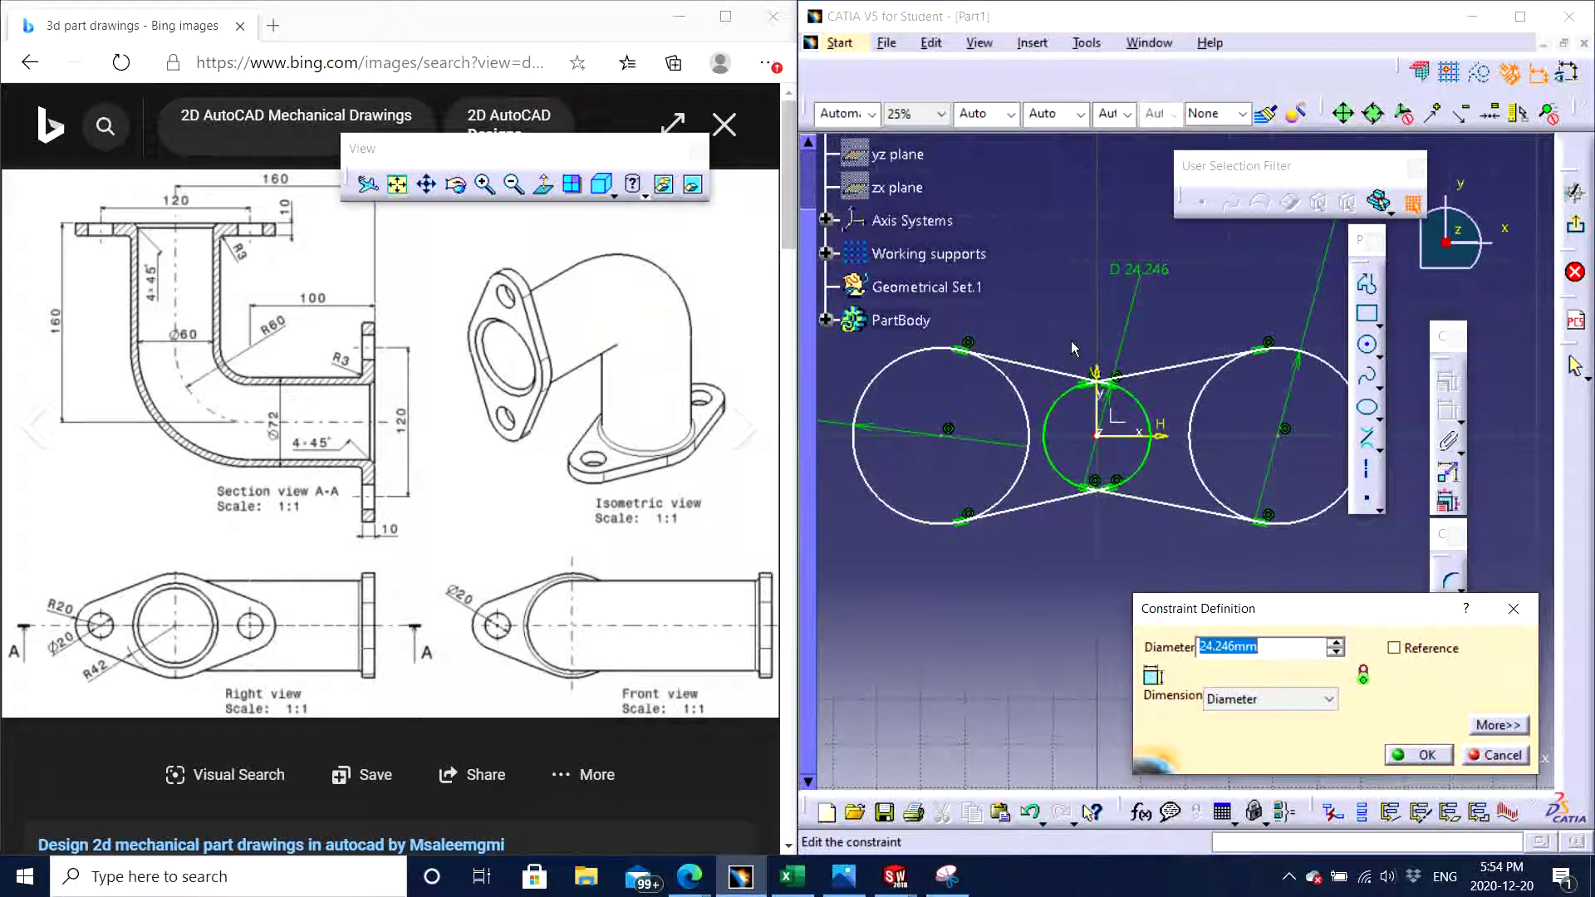
pyautogui.write('84')
pyautogui.press('Return')
# Dimension the horizontal distance from the V axis to the centre of the negative-side circle and set it to 60 mm
pyautogui.moveTo(1070, 340)
pyautogui.keyDown('ctrl'); pyautogui.mouseDown(button='middle')
pyautogui.moveTo(1103, 396)
pyautogui.moveTo(1100, 538)
pyautogui.moveTo(1115, 525)
pyautogui.moveTo(1089, 488)
pyautogui.moveTo(1171, 441)
pyautogui.mouseUp(button='middle'); pyautogui.keyUp('ctrl')
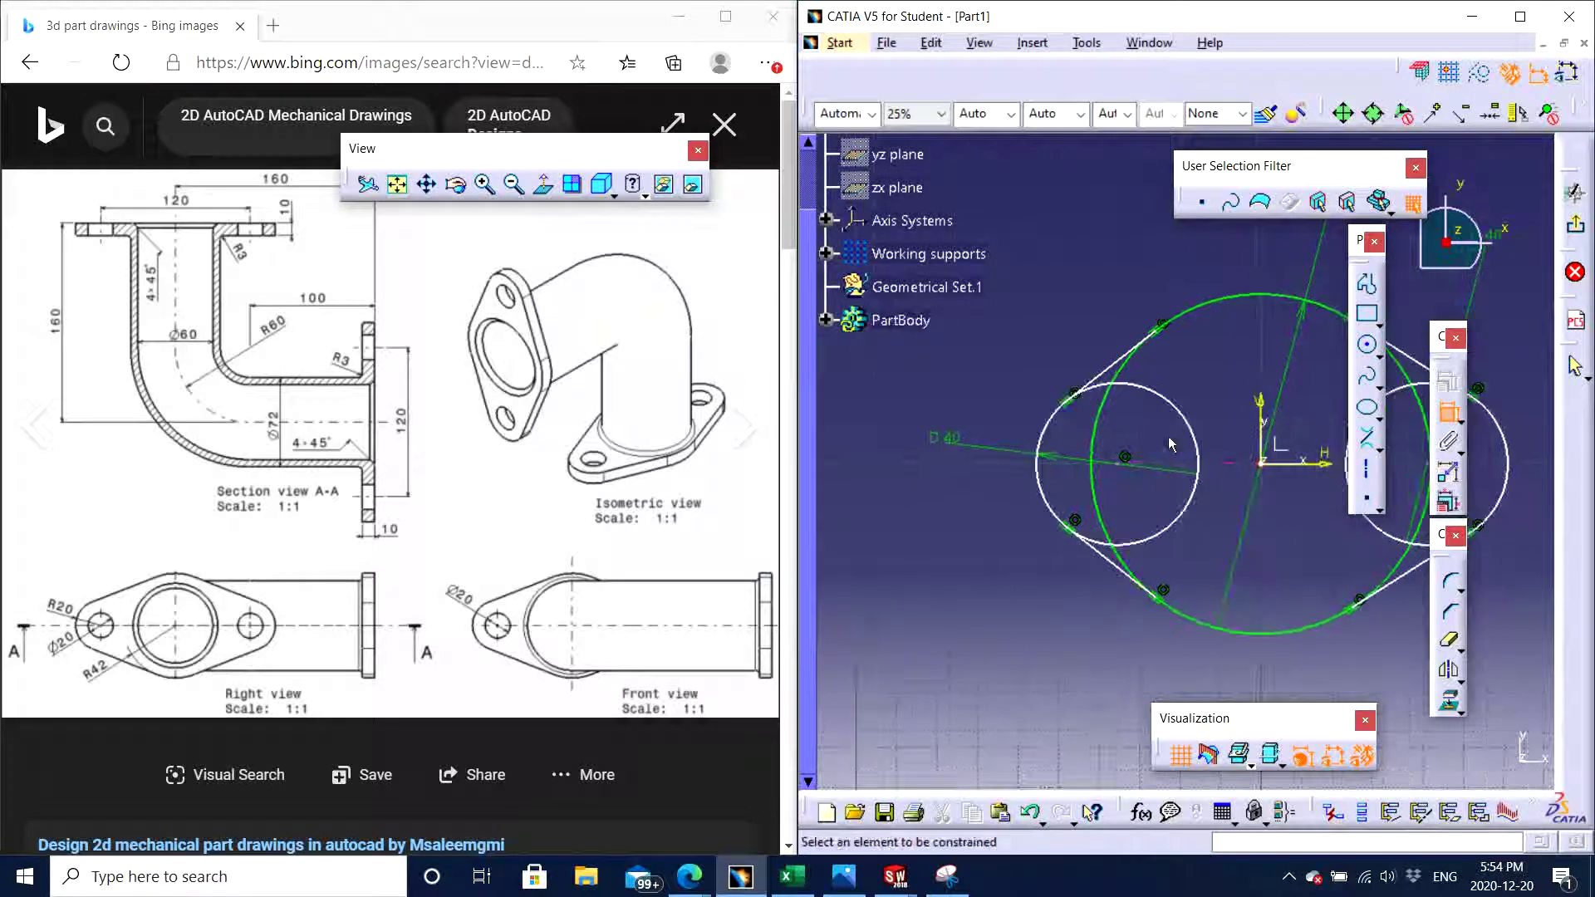
pyautogui.click(1260, 413)
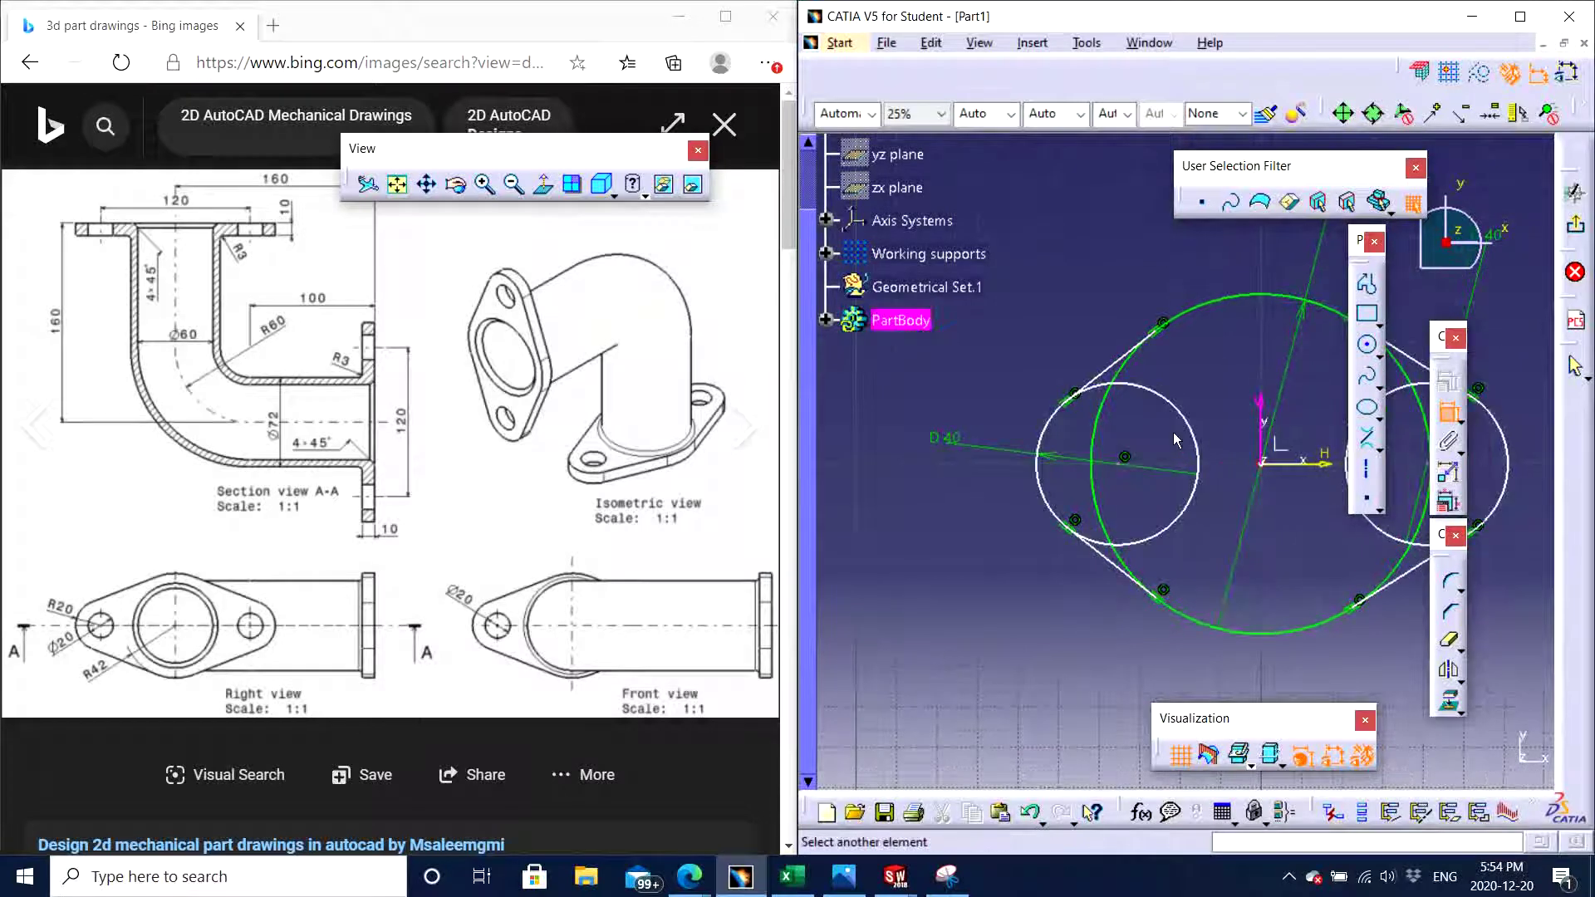
pyautogui.click(1125, 456)
pyautogui.doubleClick(1122, 298)
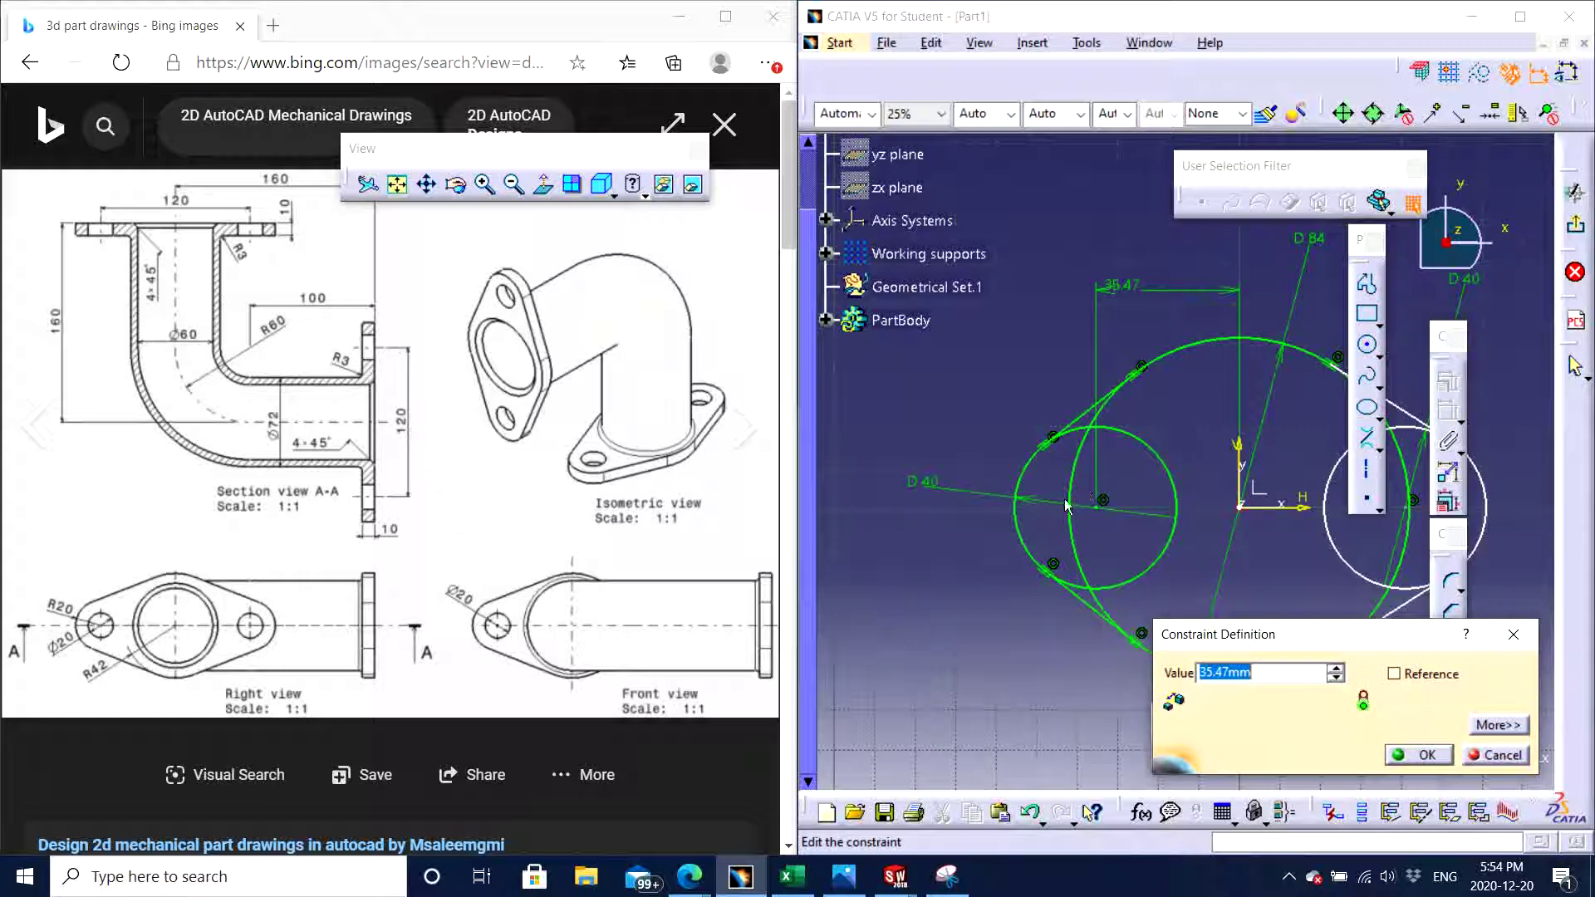
pyautogui.moveTo(1038, 544)
pyautogui.mouseDown(button='middle')
pyautogui.moveTo(939, 485)
pyautogui.moveTo(930, 565)
pyautogui.moveTo(995, 556)
pyautogui.moveTo(1012, 508)
pyautogui.mouseUp(button='middle')
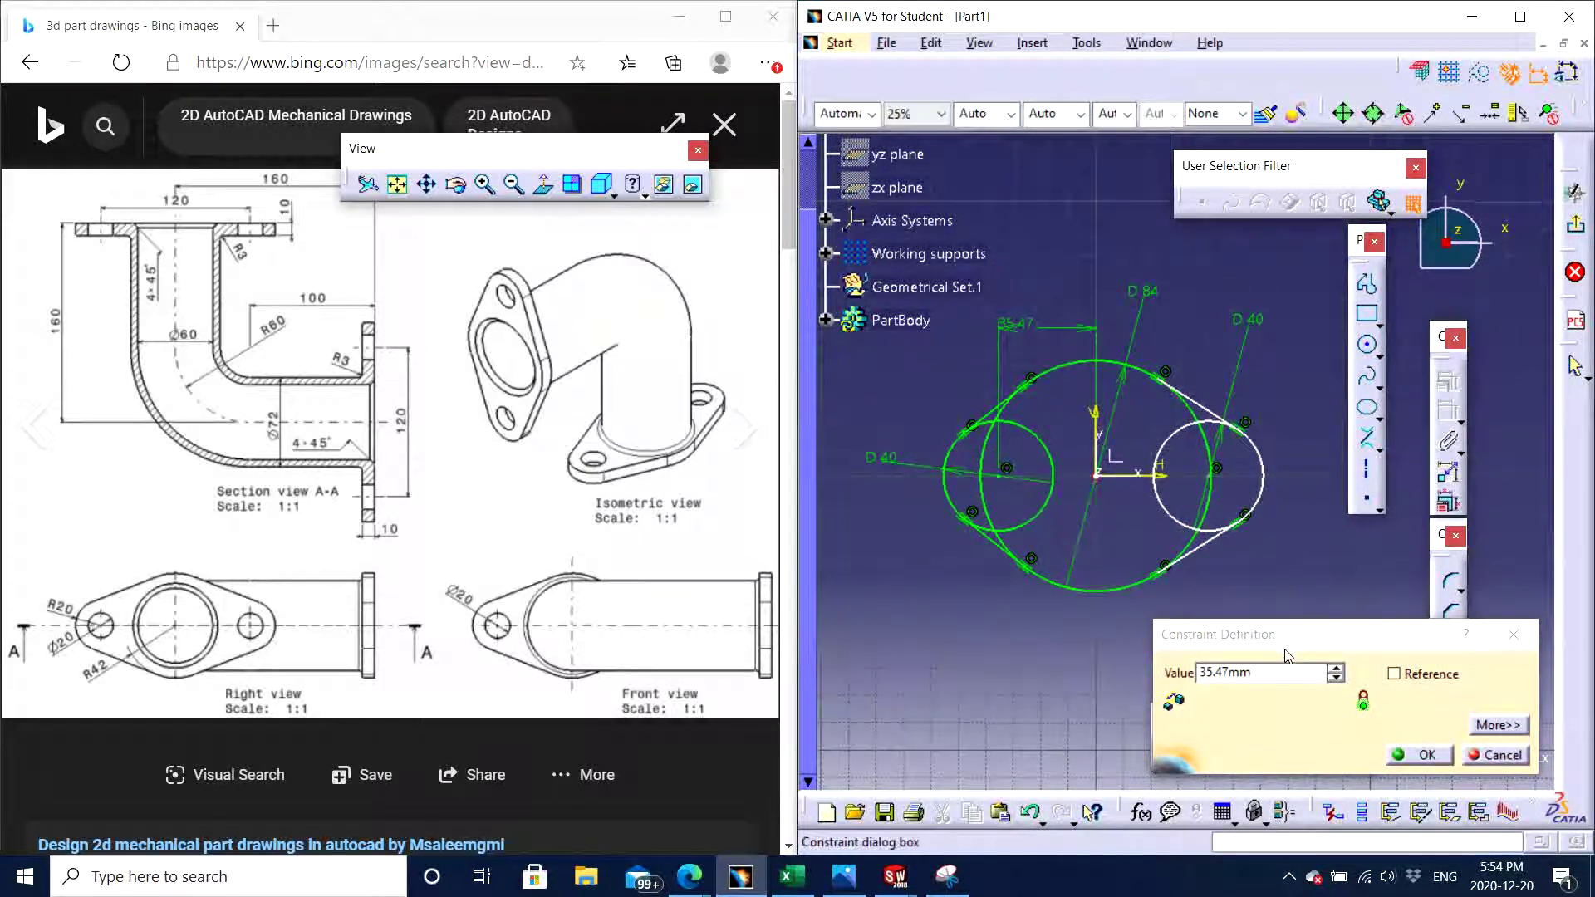
pyautogui.moveTo(1271, 673); pyautogui.dragTo(1199, 692)
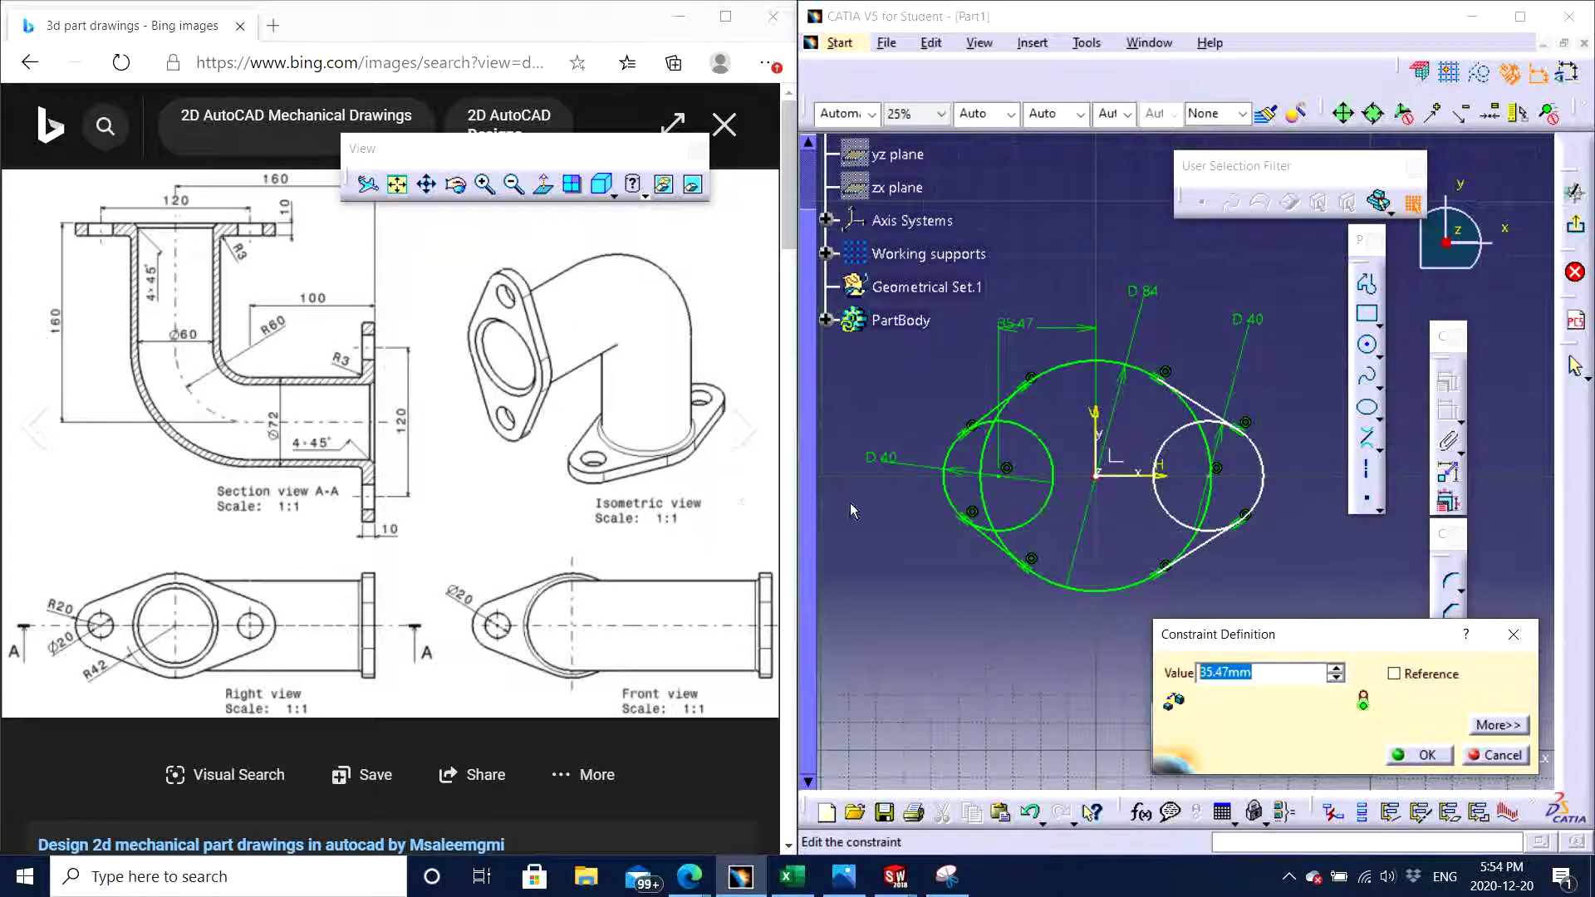
pyautogui.write('60')
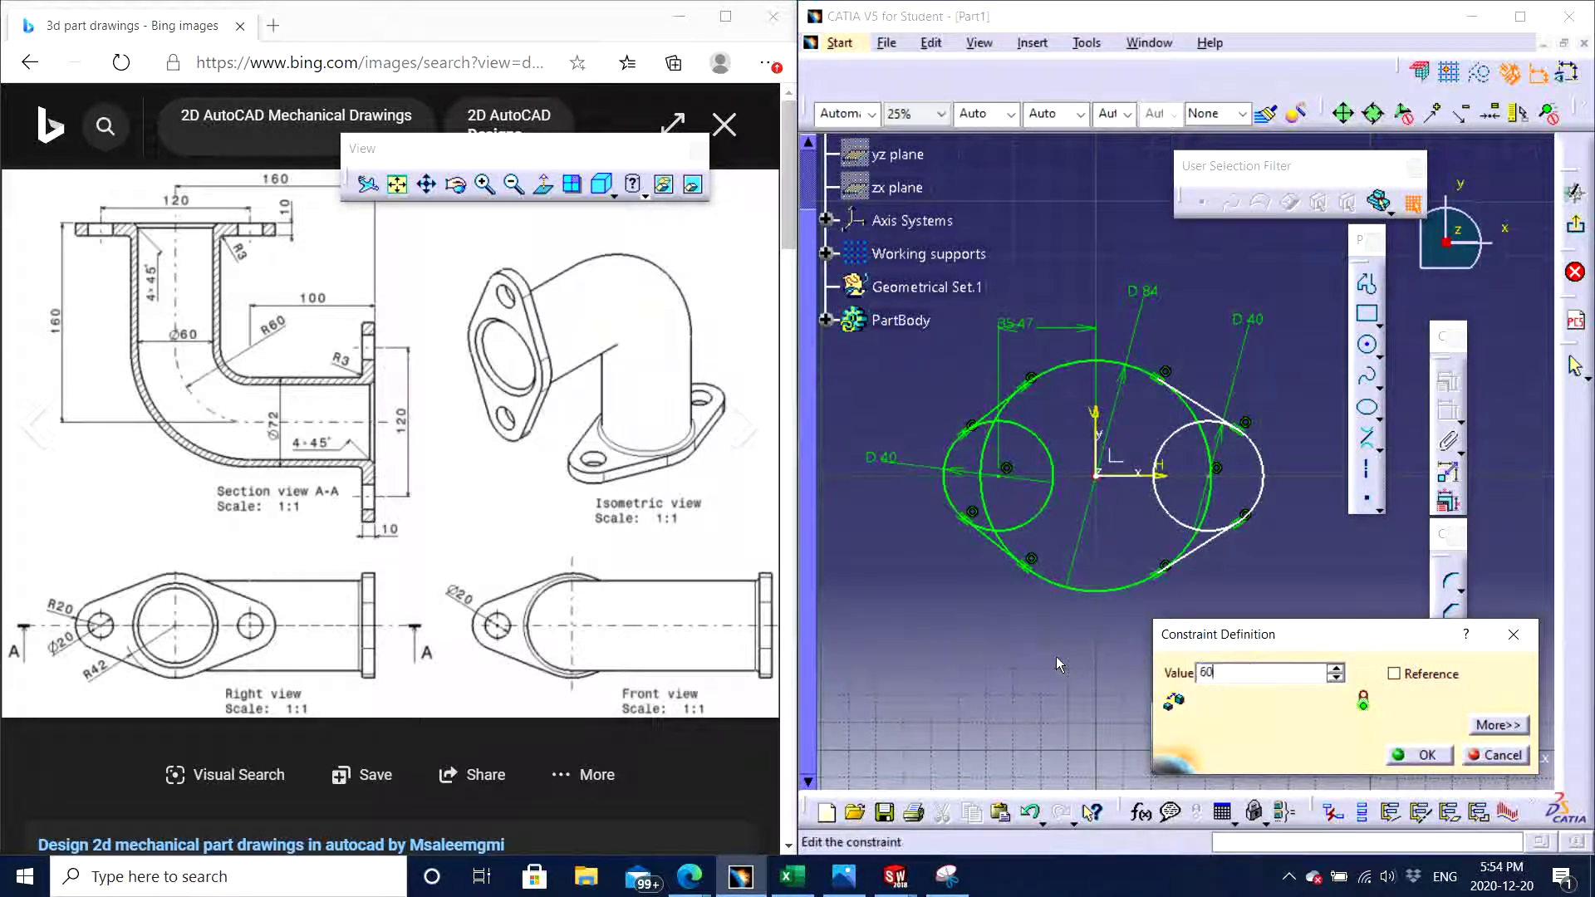
pyautogui.press('Return')
# Dimension the horizontal distance between the centres of the two outer circles and set it to 120 mm
pyautogui.moveTo(1017, 532)
pyautogui.mouseDown(button='middle')
pyautogui.moveTo(1043, 491)
pyautogui.moveTo(1043, 522)
pyautogui.mouseUp(button='middle')
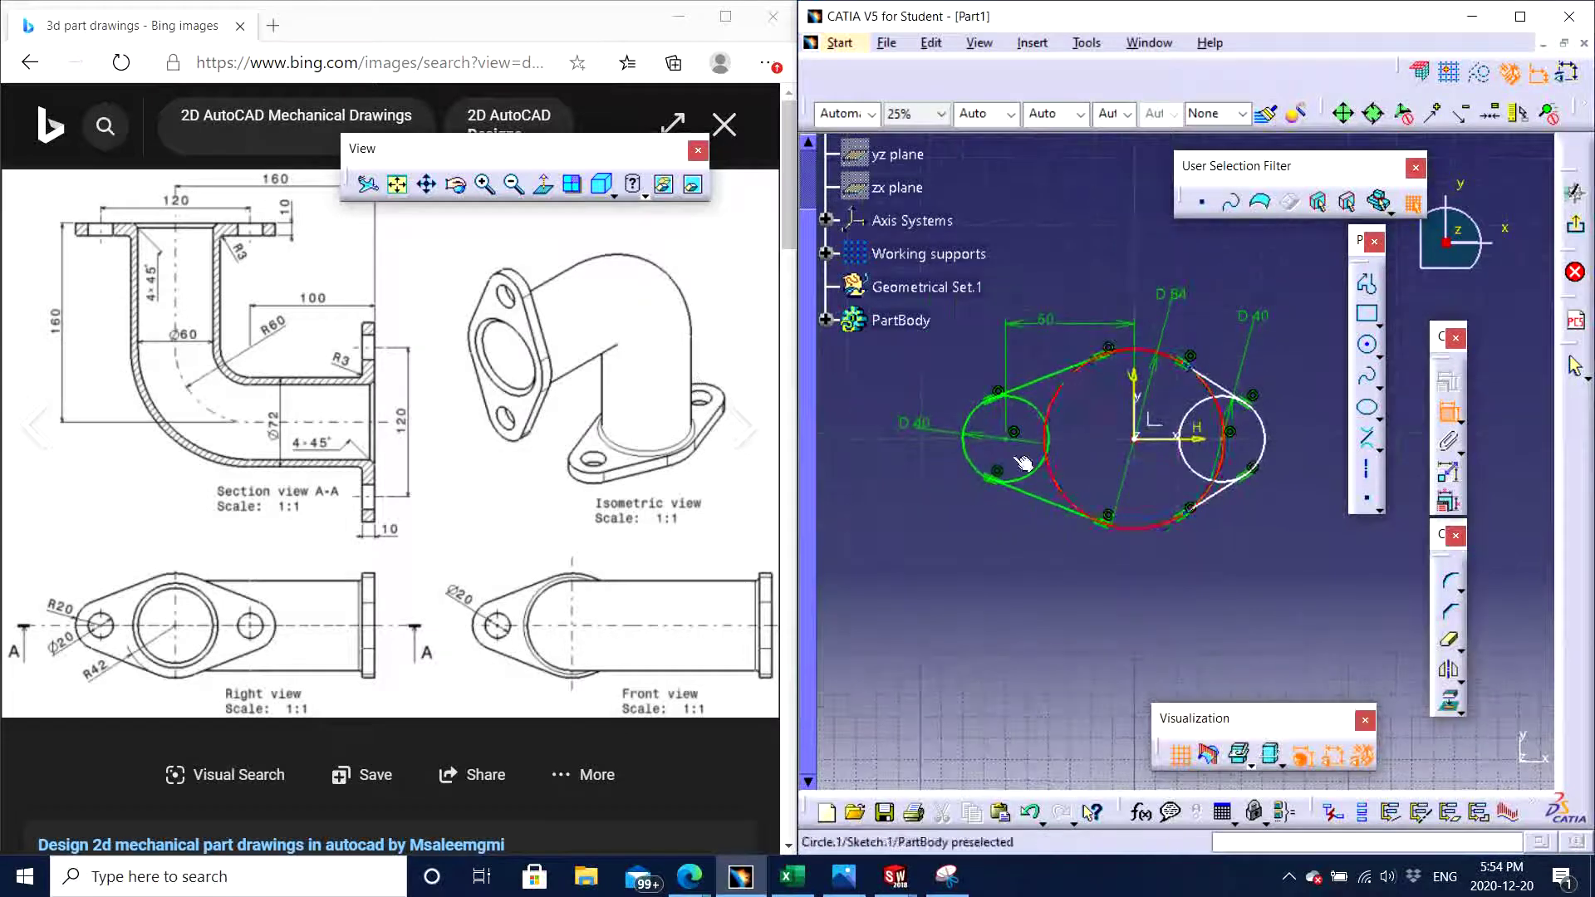
pyautogui.click(1224, 437)
pyautogui.moveTo(1084, 393); pyautogui.dragTo(1087, 501, button='middle')
pyautogui.click(1127, 323)
pyautogui.doubleClick(1134, 330)
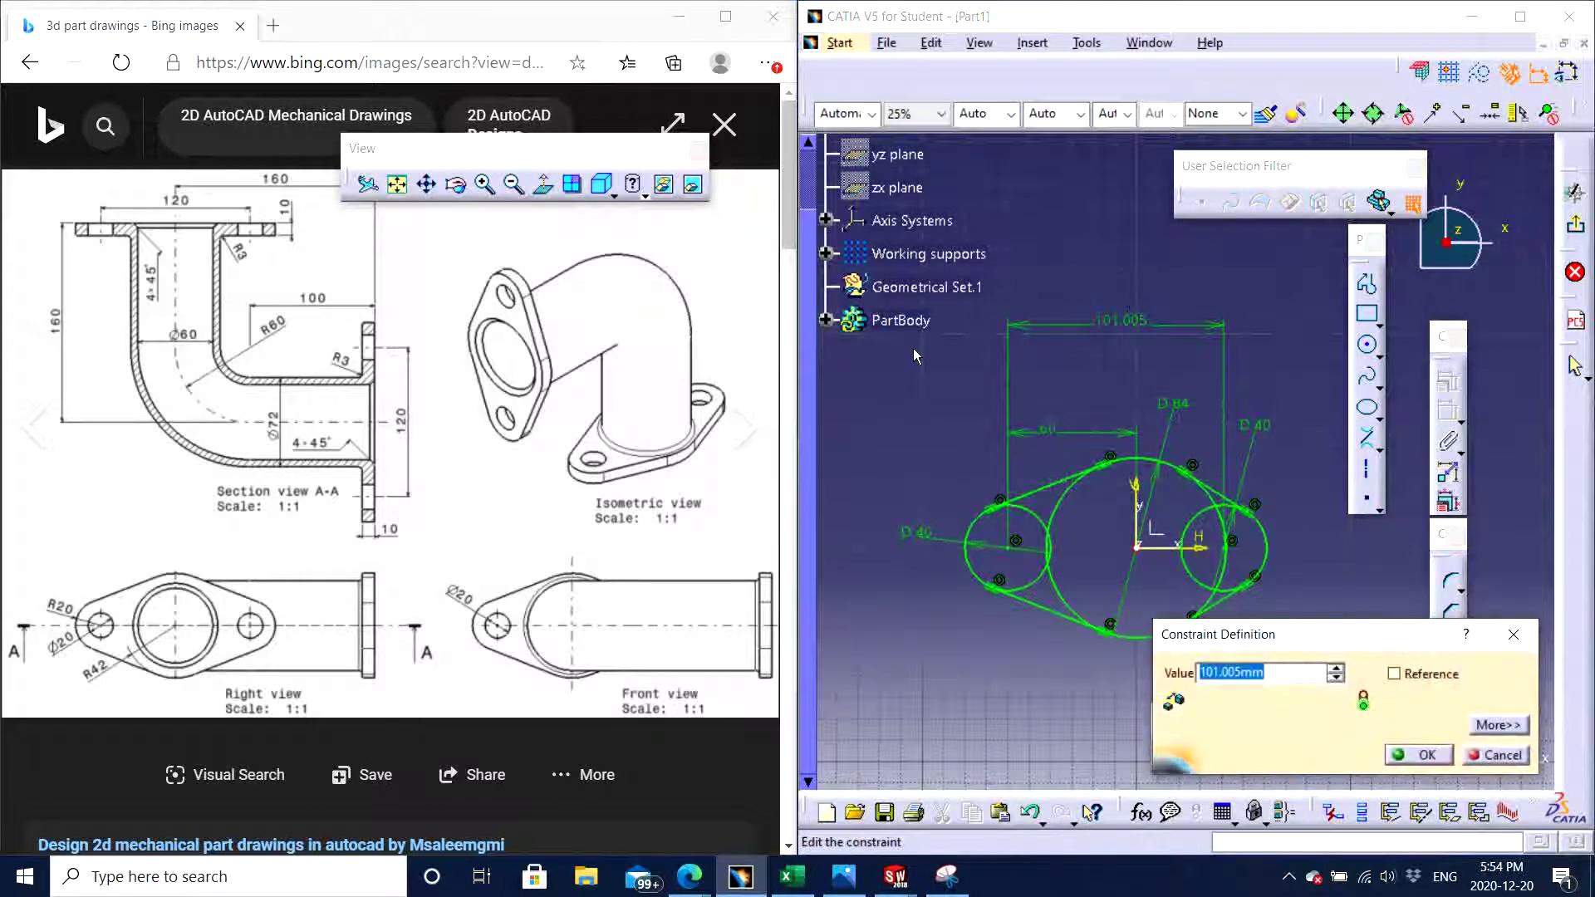
pyautogui.write('120')
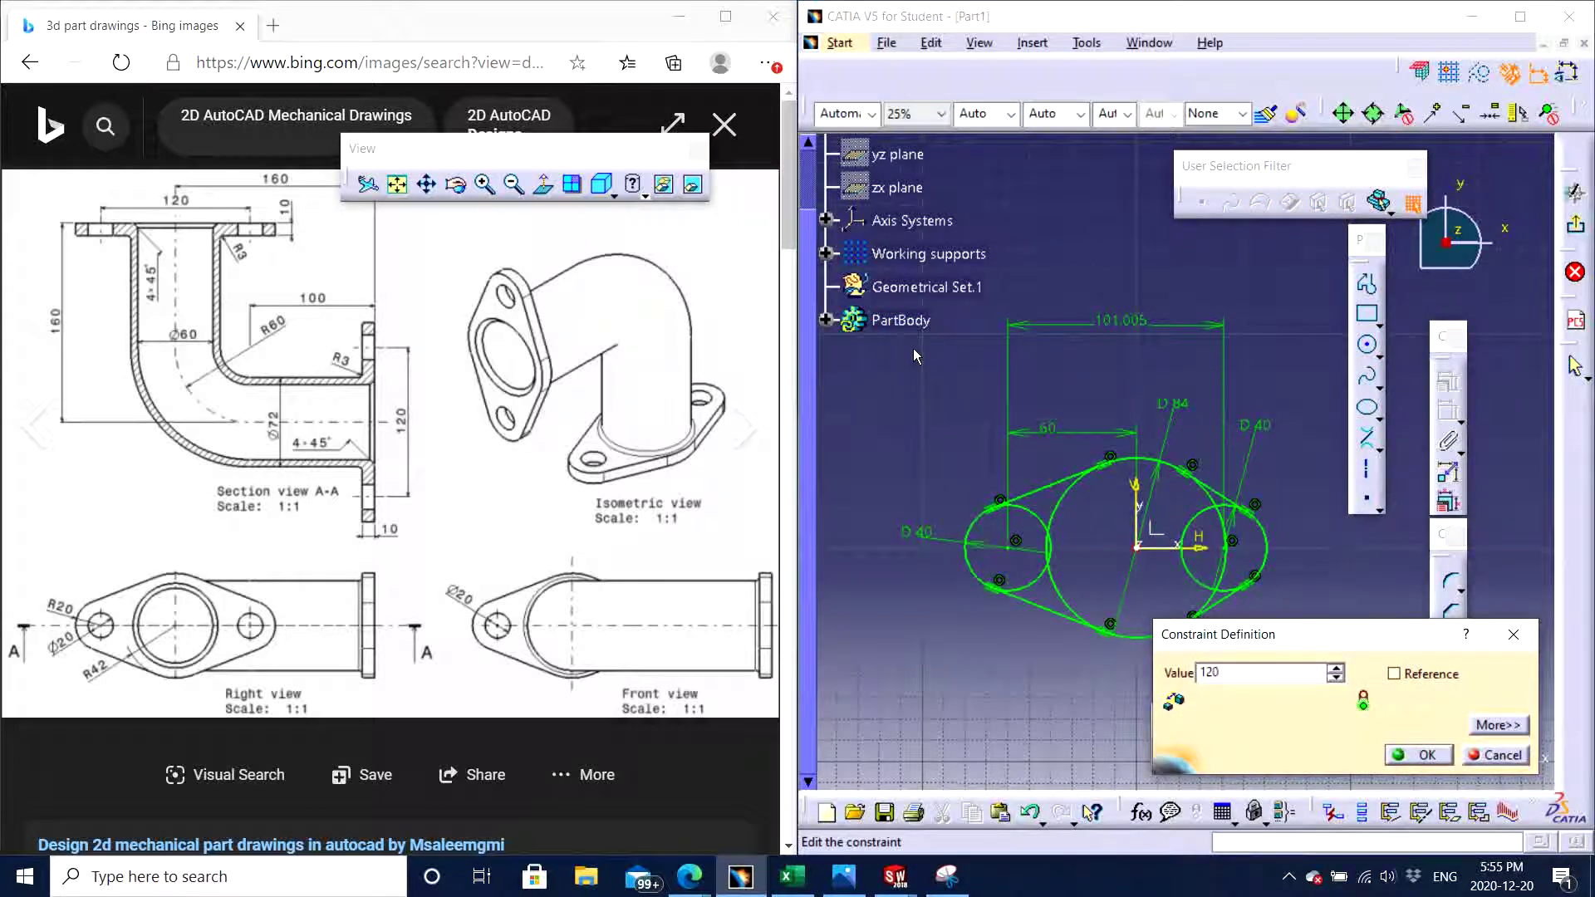
pyautogui.press('Return')
# Quick Trim the inner arcs of the positive-side circle and the central circle so only the outer flange contour remains there
pyautogui.moveTo(1093, 471); pyautogui.dragTo(1077, 428, button='middle')
pyautogui.click(1086, 413)
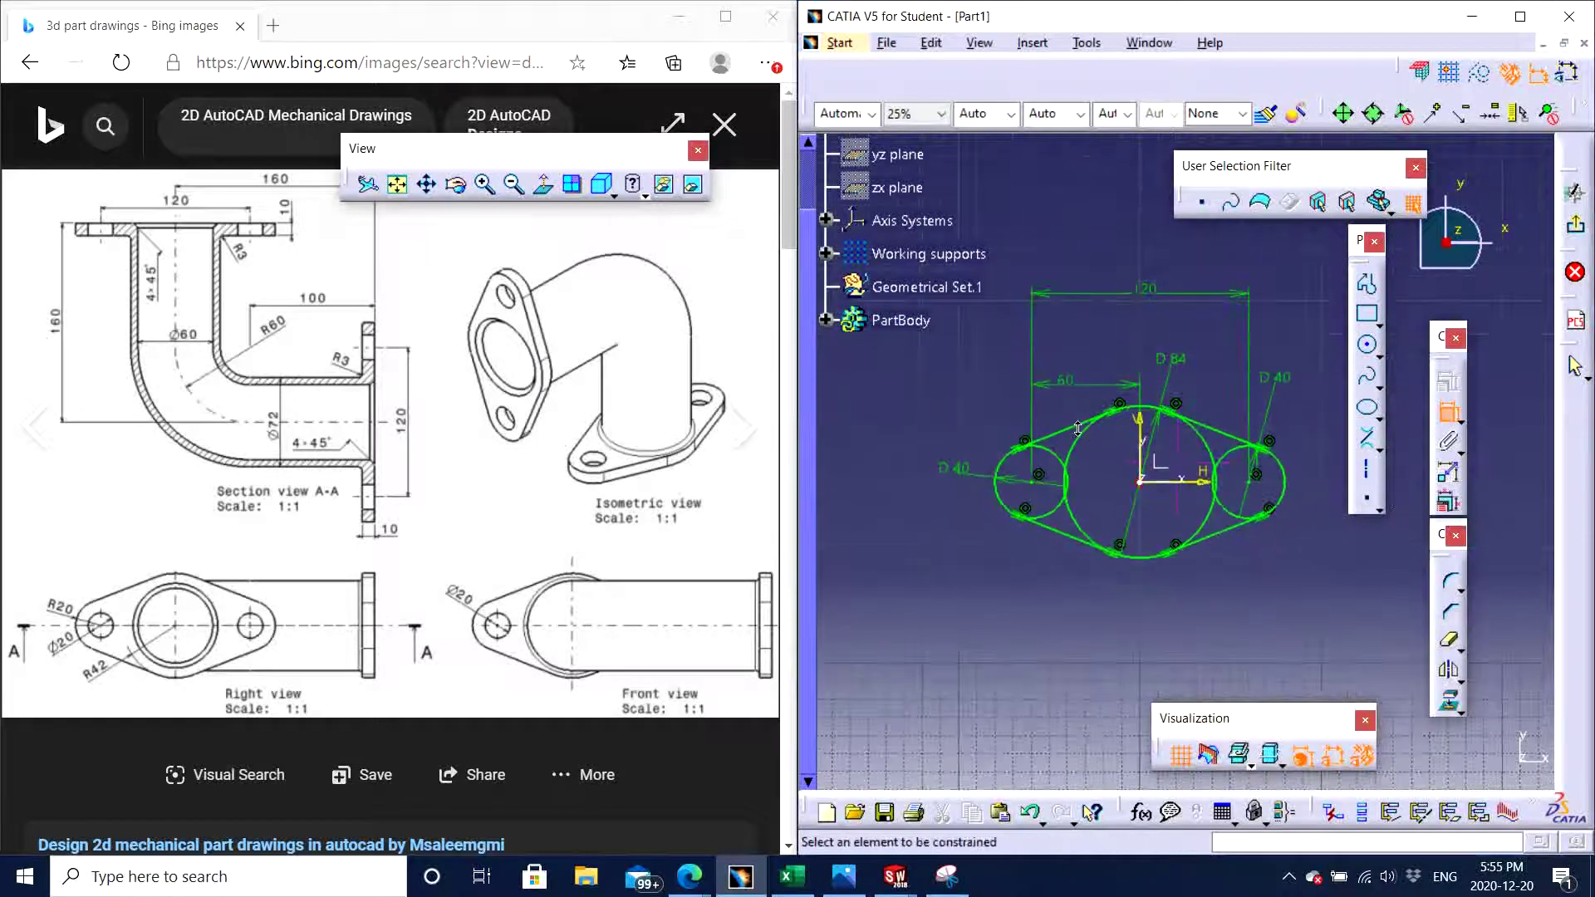
pyautogui.click(1449, 640)
pyautogui.moveTo(1196, 565); pyautogui.dragTo(1204, 470, button='middle')
pyautogui.click(1246, 476)
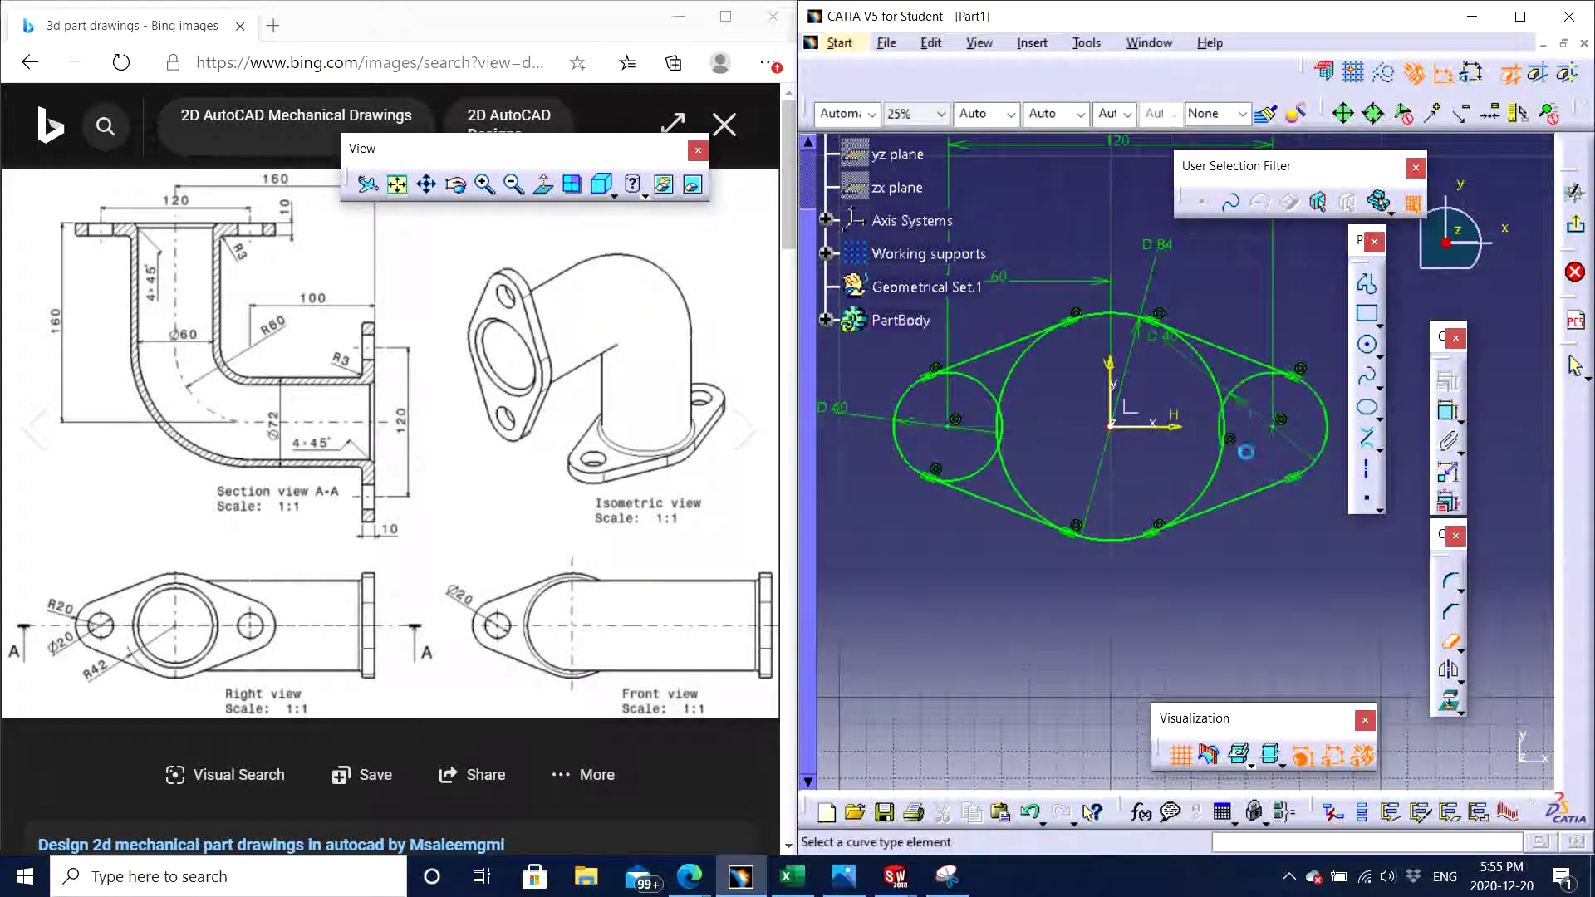
pyautogui.click(1243, 383)
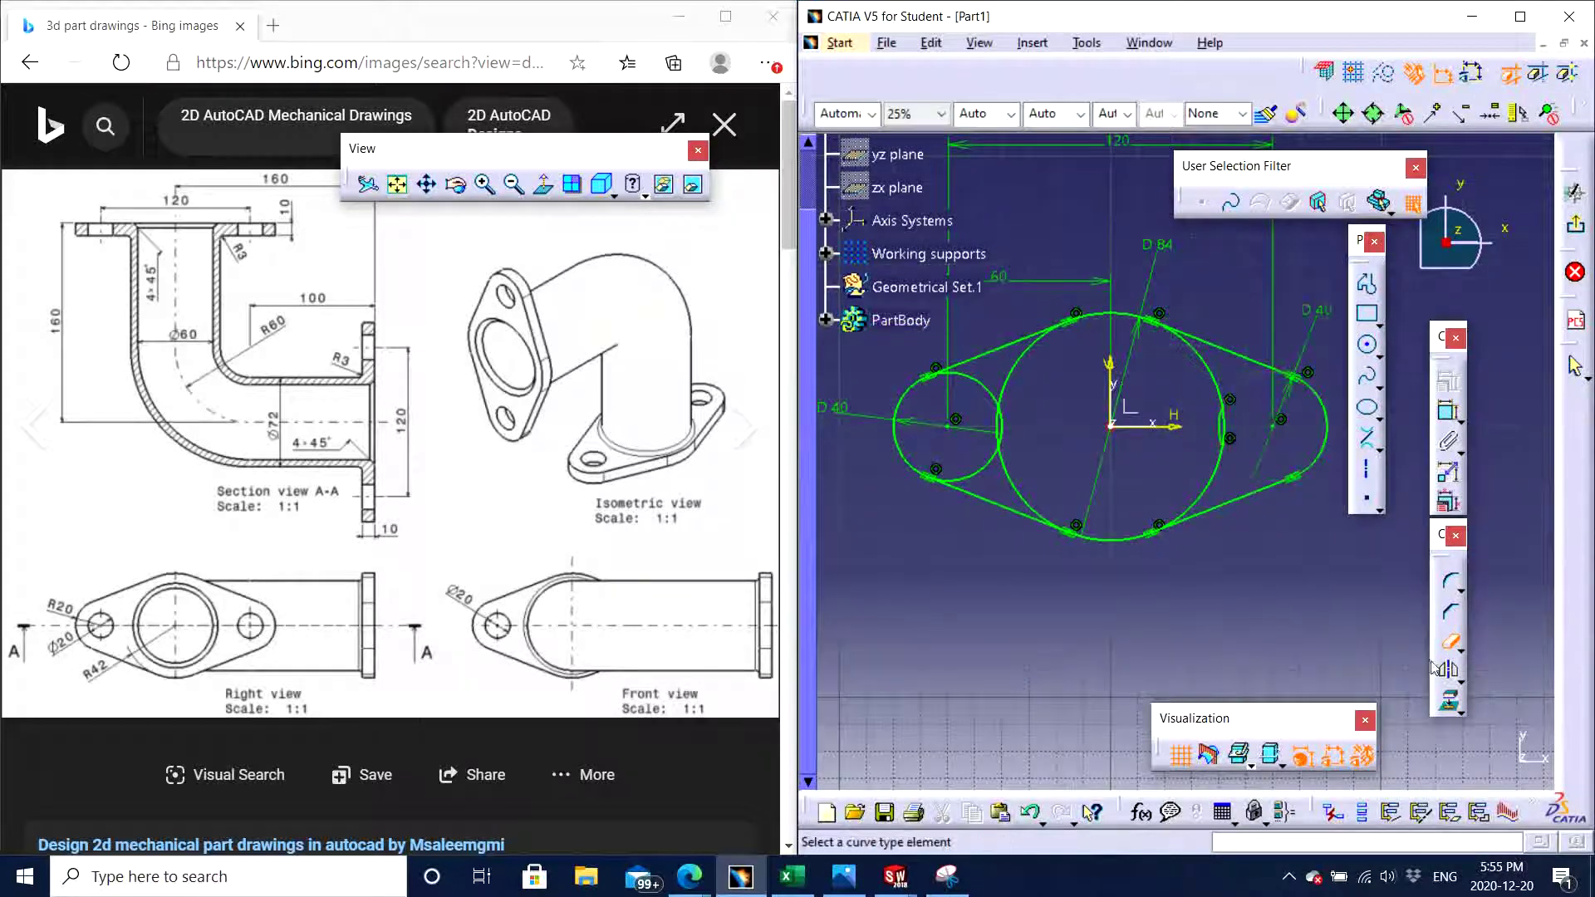
pyautogui.click(1221, 403)
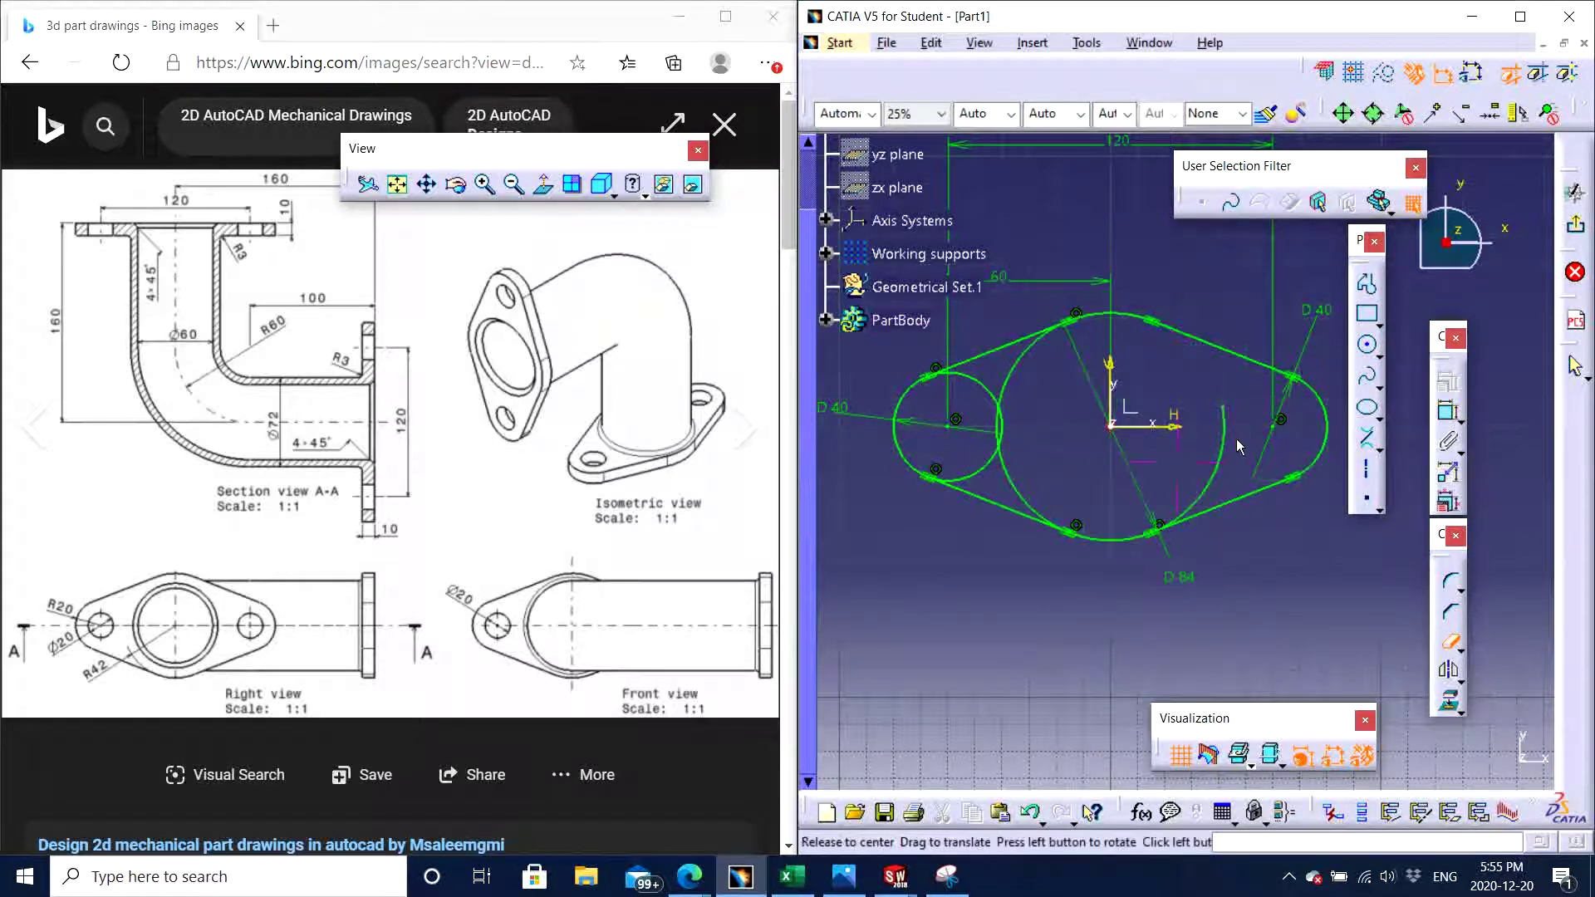
pyautogui.moveTo(1236, 439); pyautogui.dragTo(1244, 394, button='middle')
pyautogui.click(1242, 425)
# Quick Trim the inner arcs of the central and negative-side circles to complete the closed flange outline
pyautogui.moveTo(1164, 466)
pyautogui.mouseDown(button='middle')
pyautogui.moveTo(1239, 452)
pyautogui.moveTo(1233, 463)
pyautogui.mouseUp(button='middle')
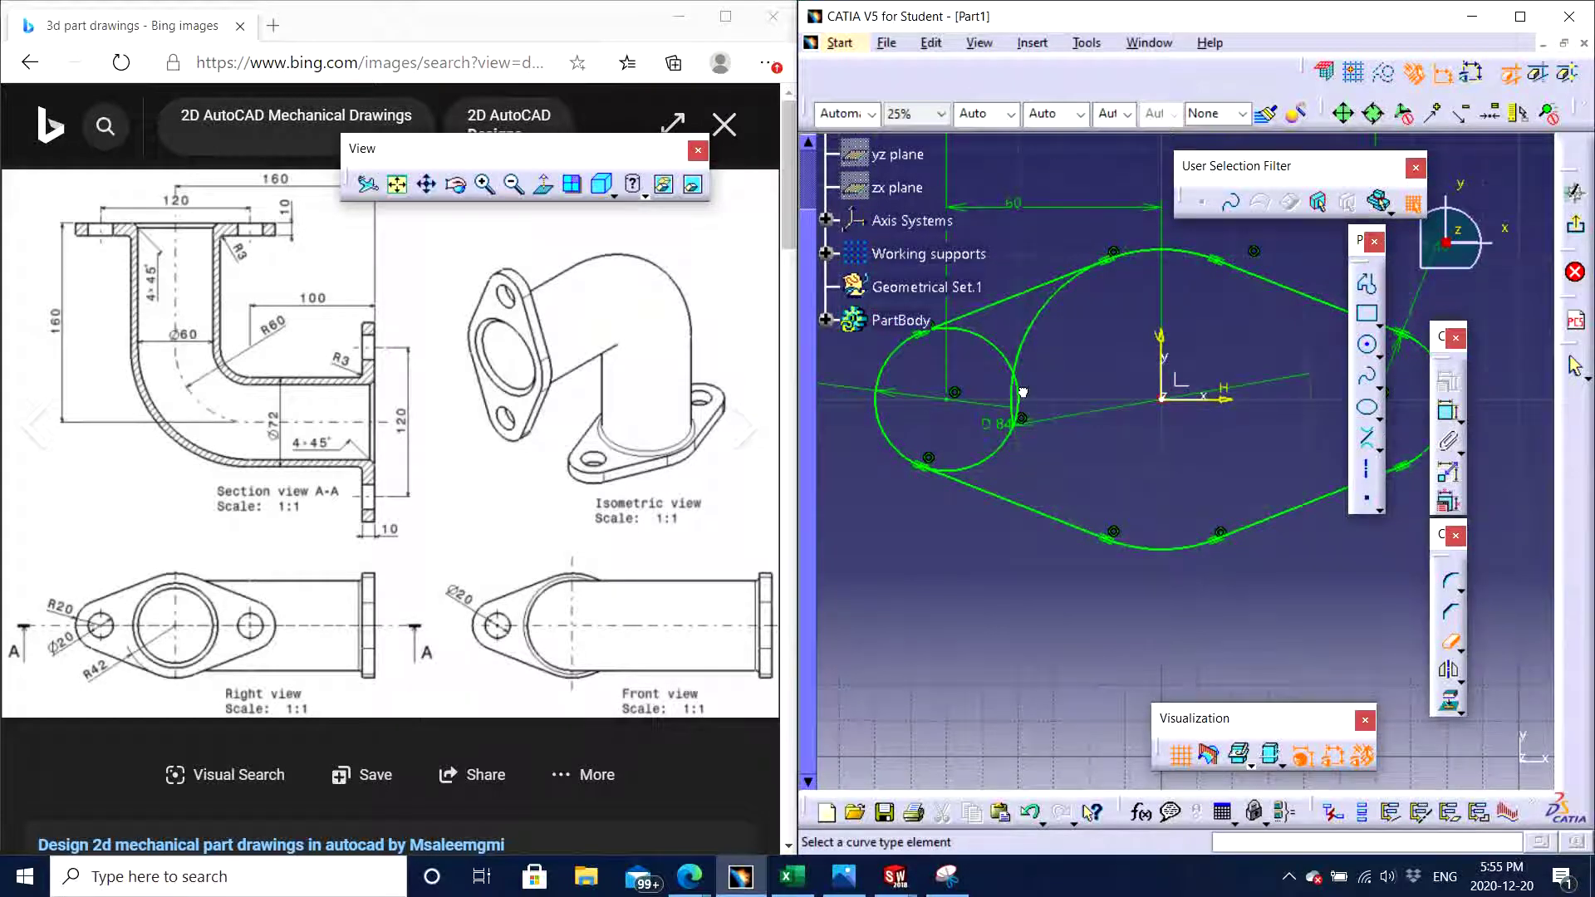
pyautogui.click(1018, 384)
pyautogui.click(1022, 351)
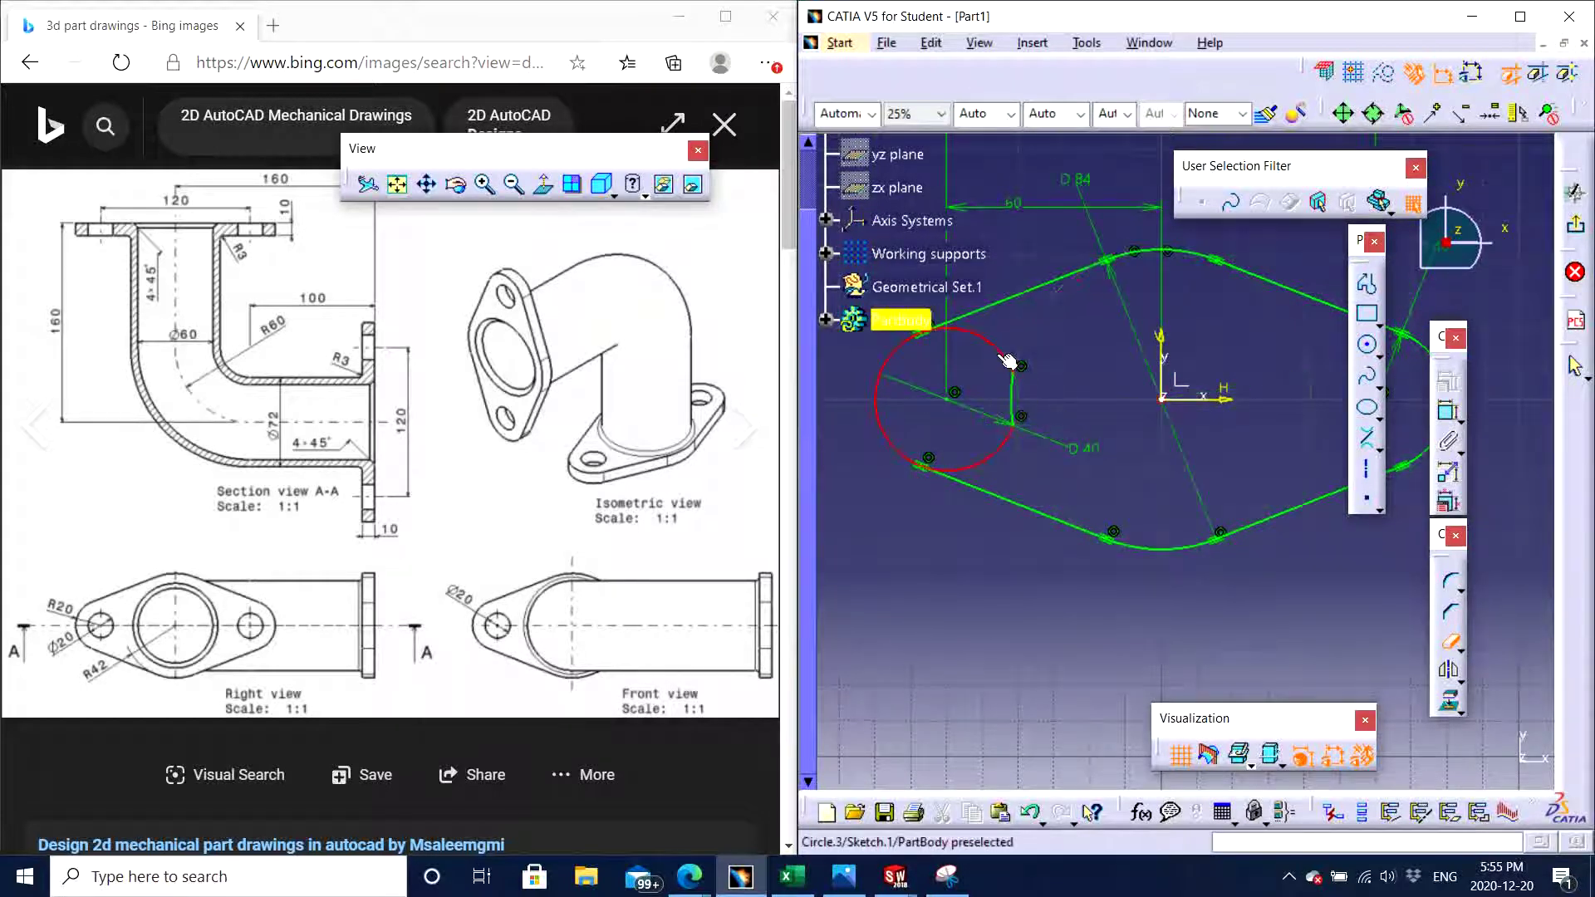
pyautogui.click(1008, 359)
pyautogui.click(1012, 397)
pyautogui.click(1008, 435)
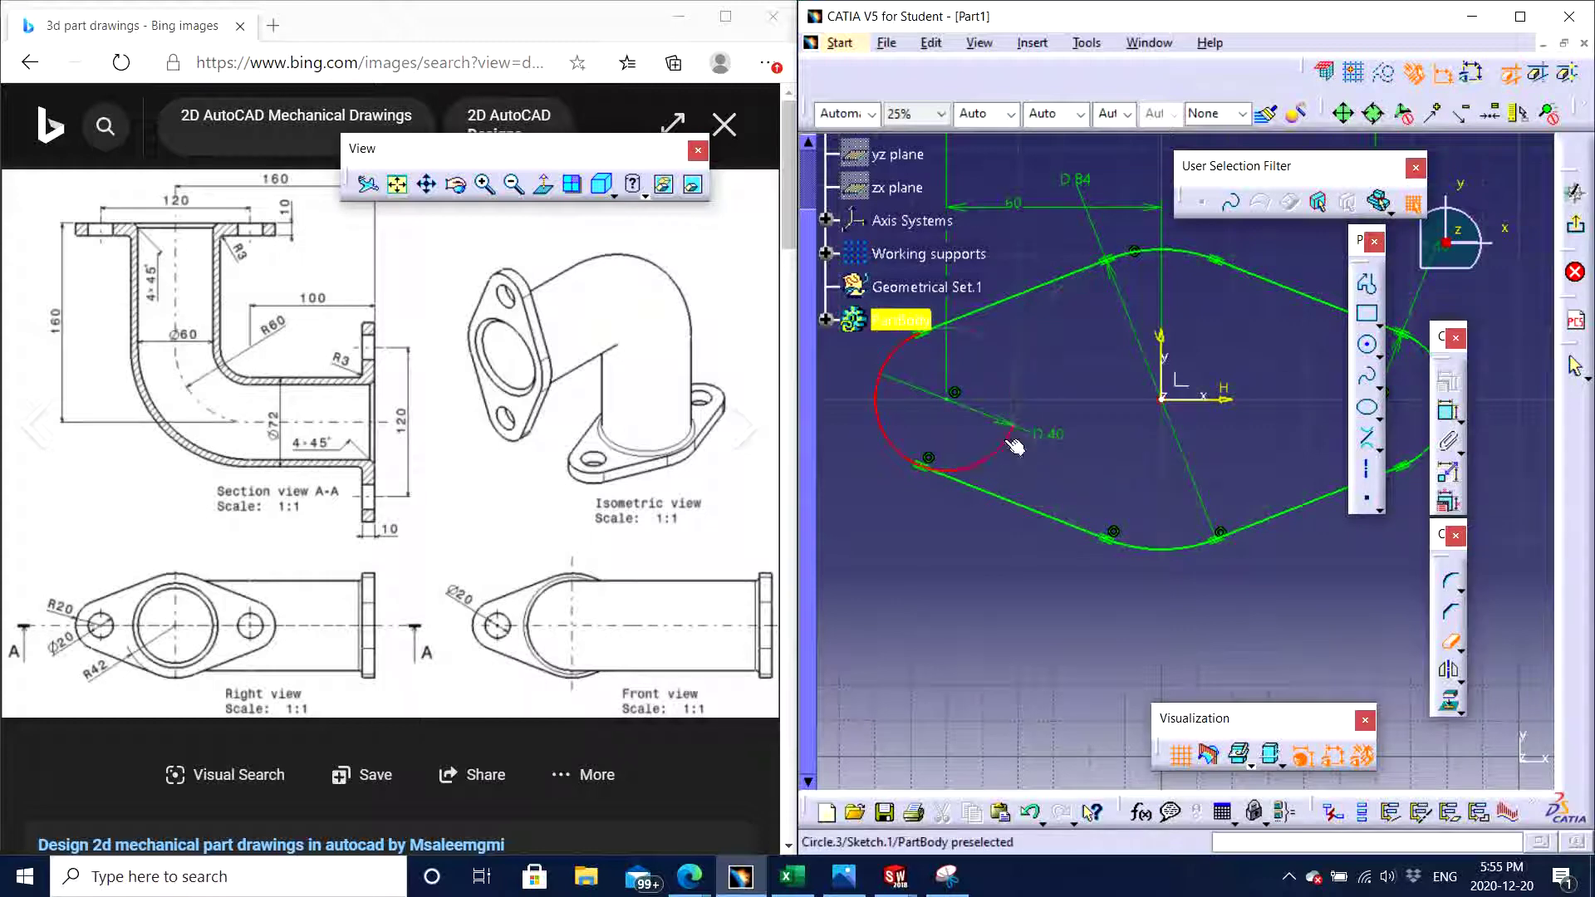
pyautogui.moveTo(1039, 396); pyautogui.dragTo(1060, 525, button='middle')
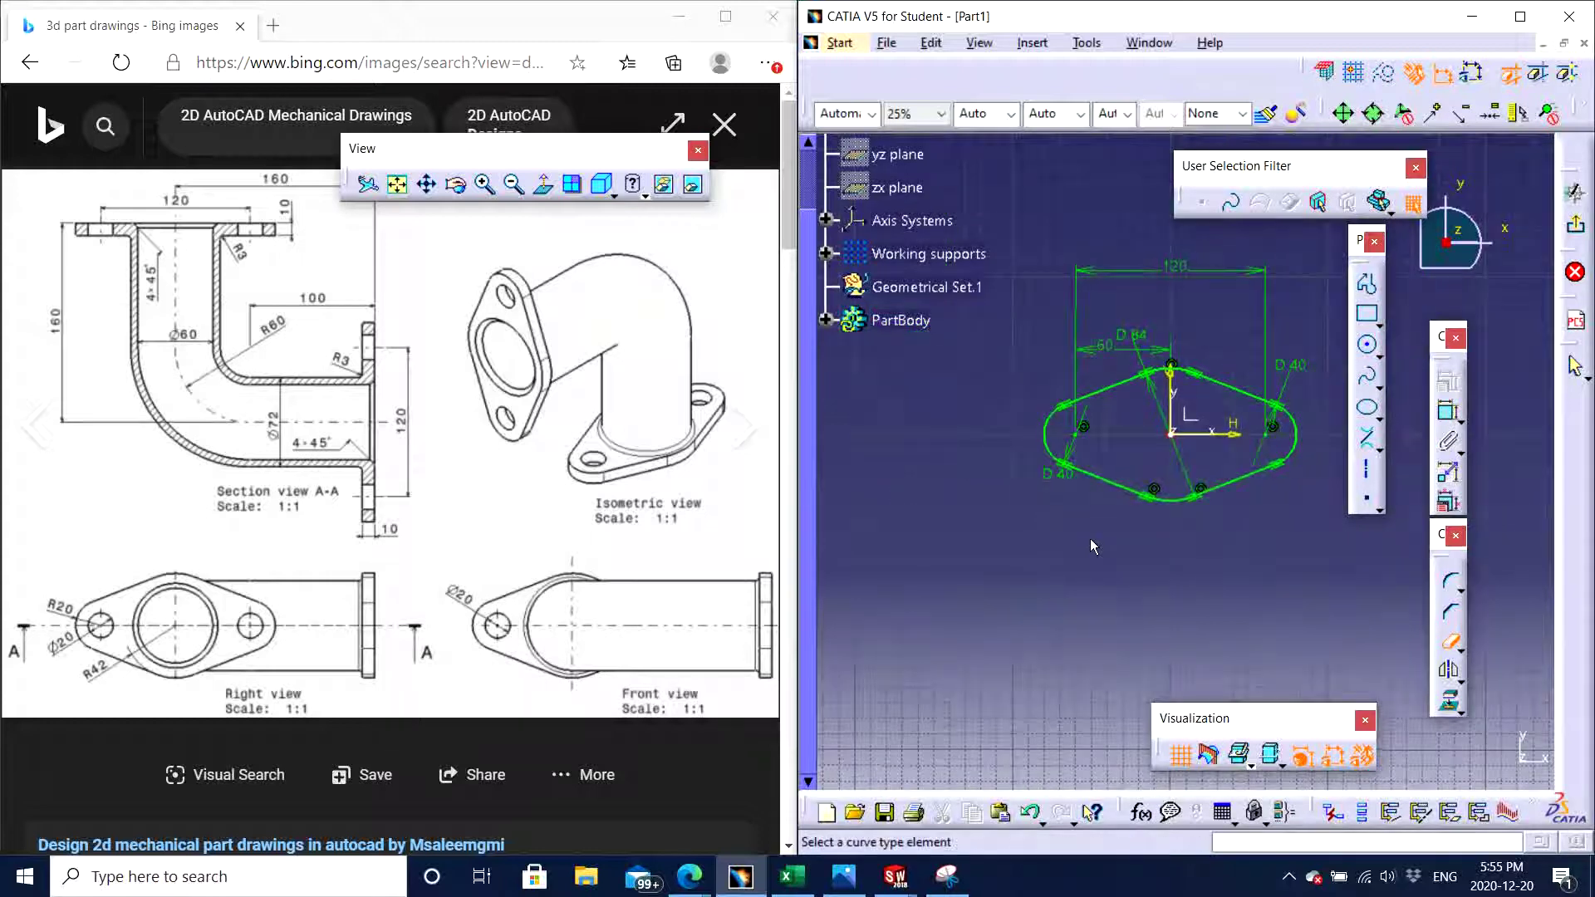
pyautogui.press('Escape')
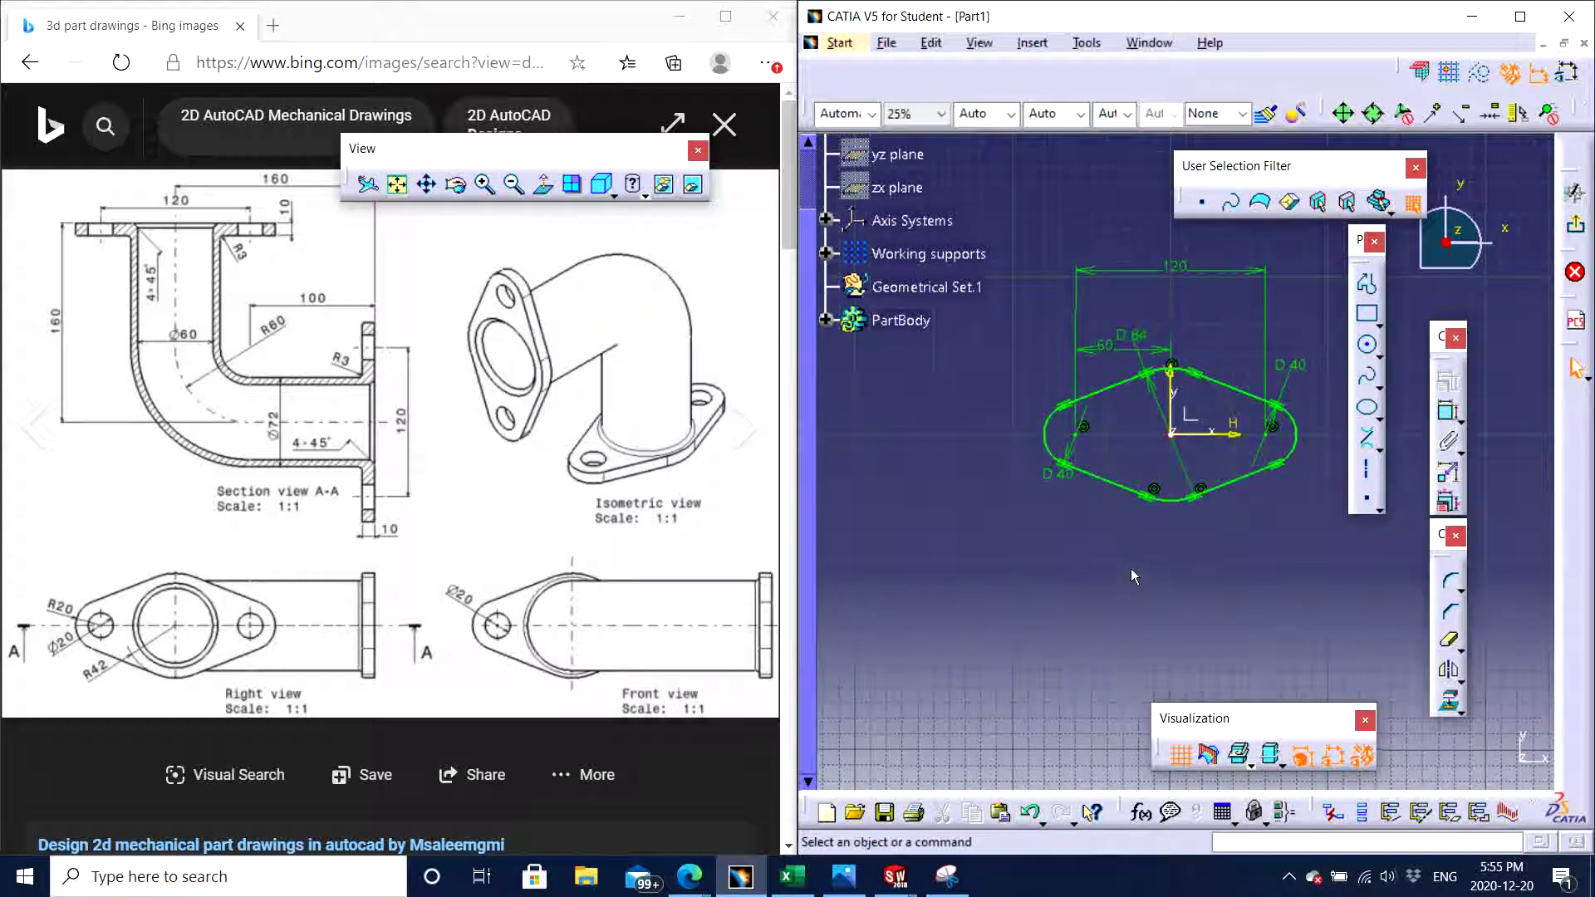
# Sketch a circle centred on the origin inside the flange outline for the pipe bore
pyautogui.moveTo(1129, 569); pyautogui.dragTo(1188, 560, button='middle')
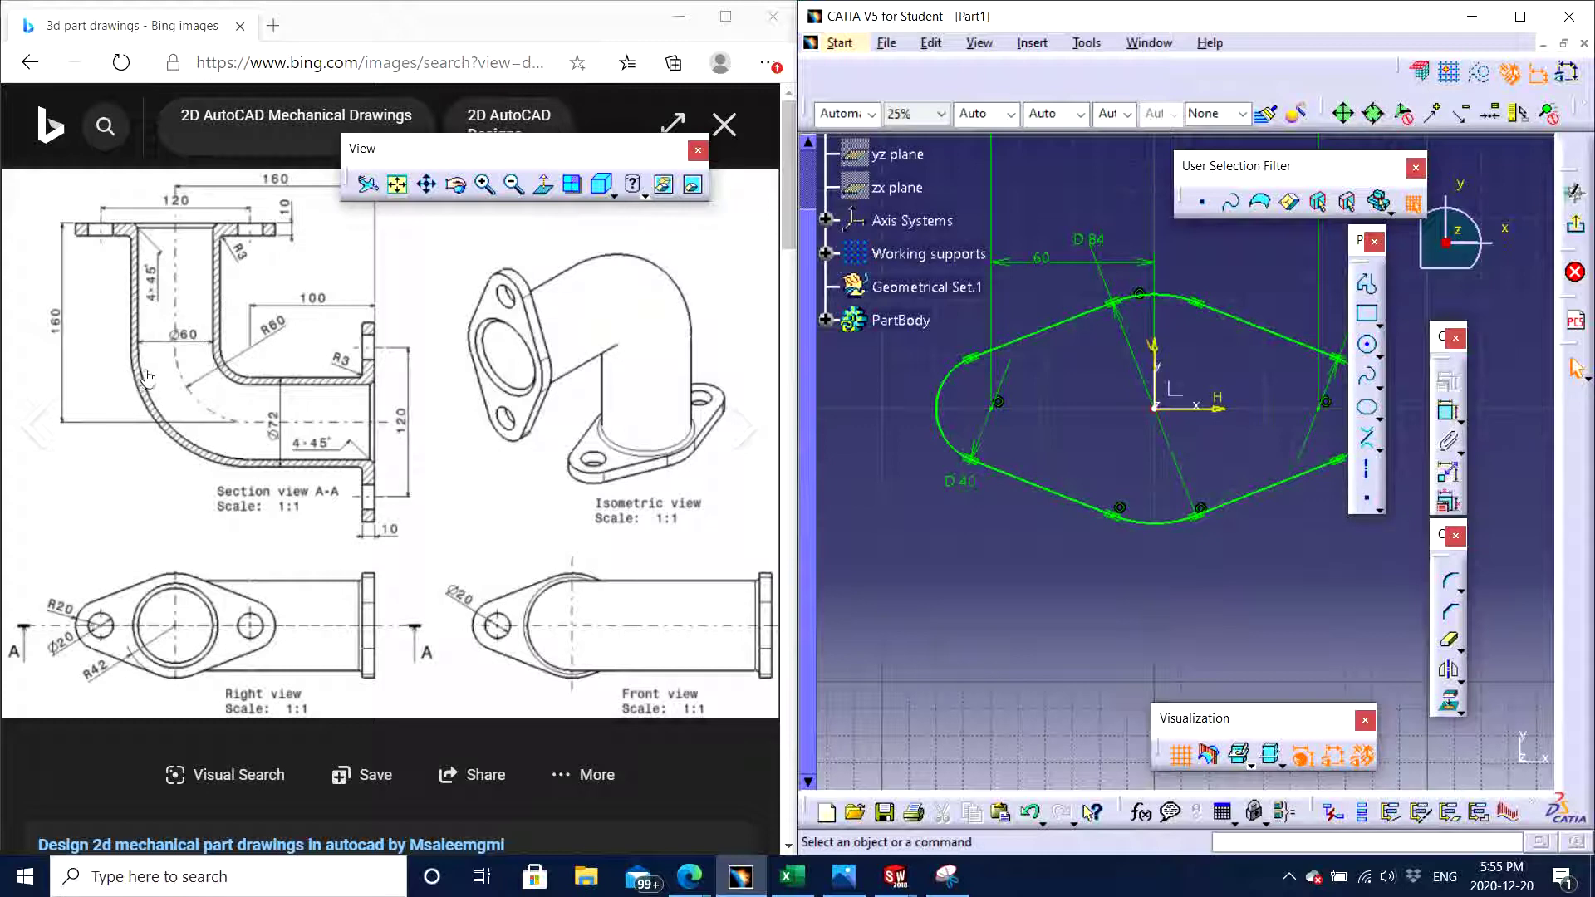
pyautogui.moveTo(1043, 488)
pyautogui.mouseDown(button='middle')
pyautogui.moveTo(1002, 494)
pyautogui.moveTo(1005, 548)
pyautogui.mouseUp(button='middle')
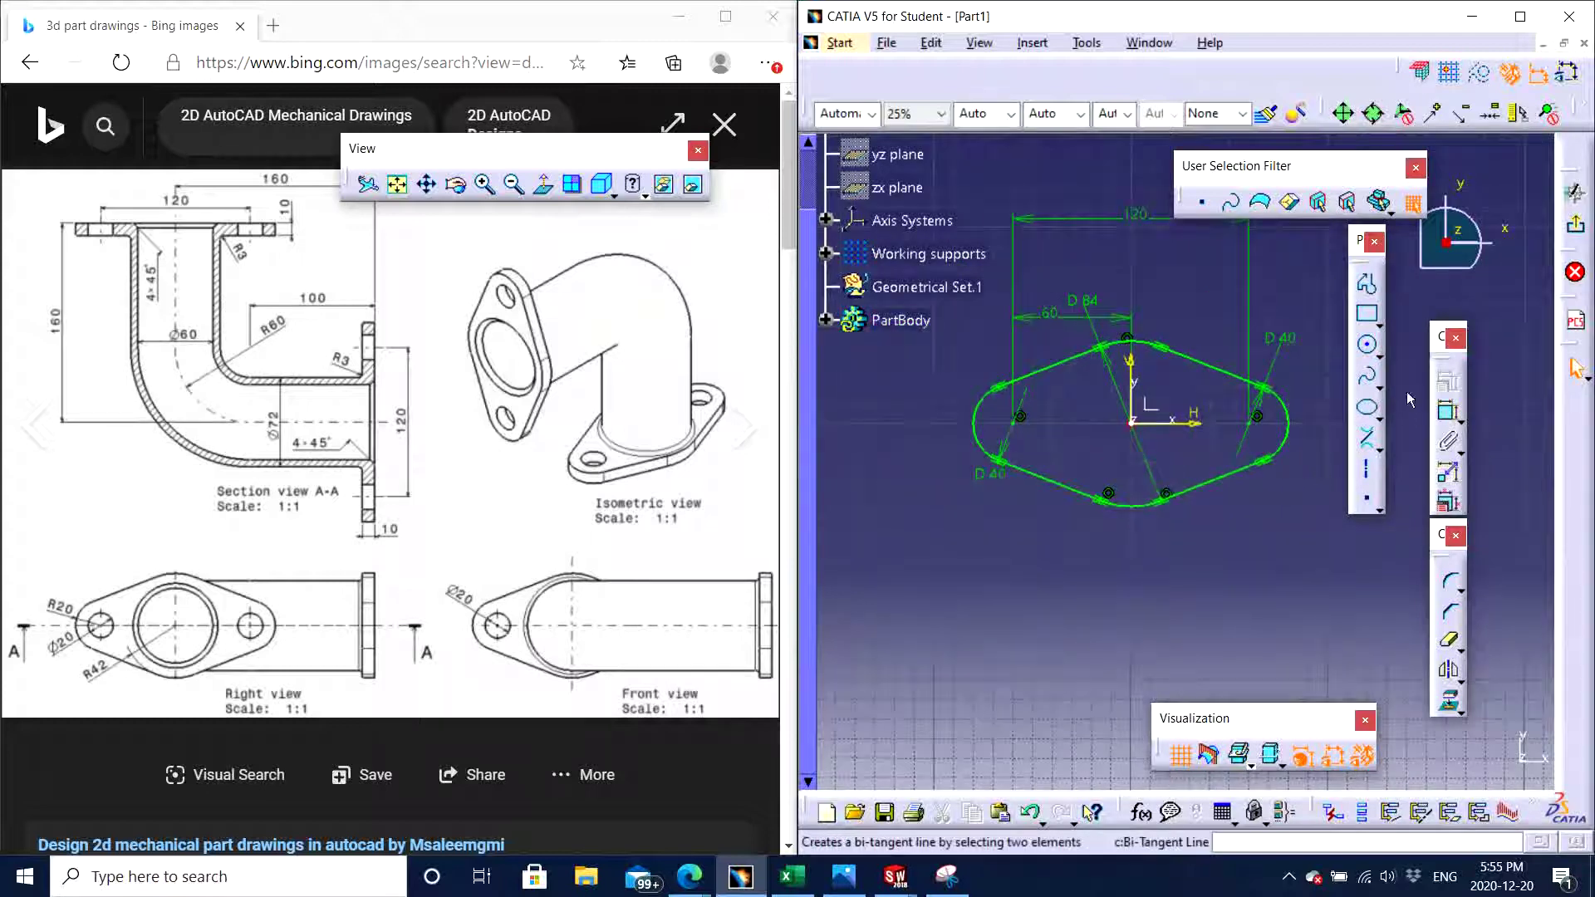
pyautogui.click(1366, 343)
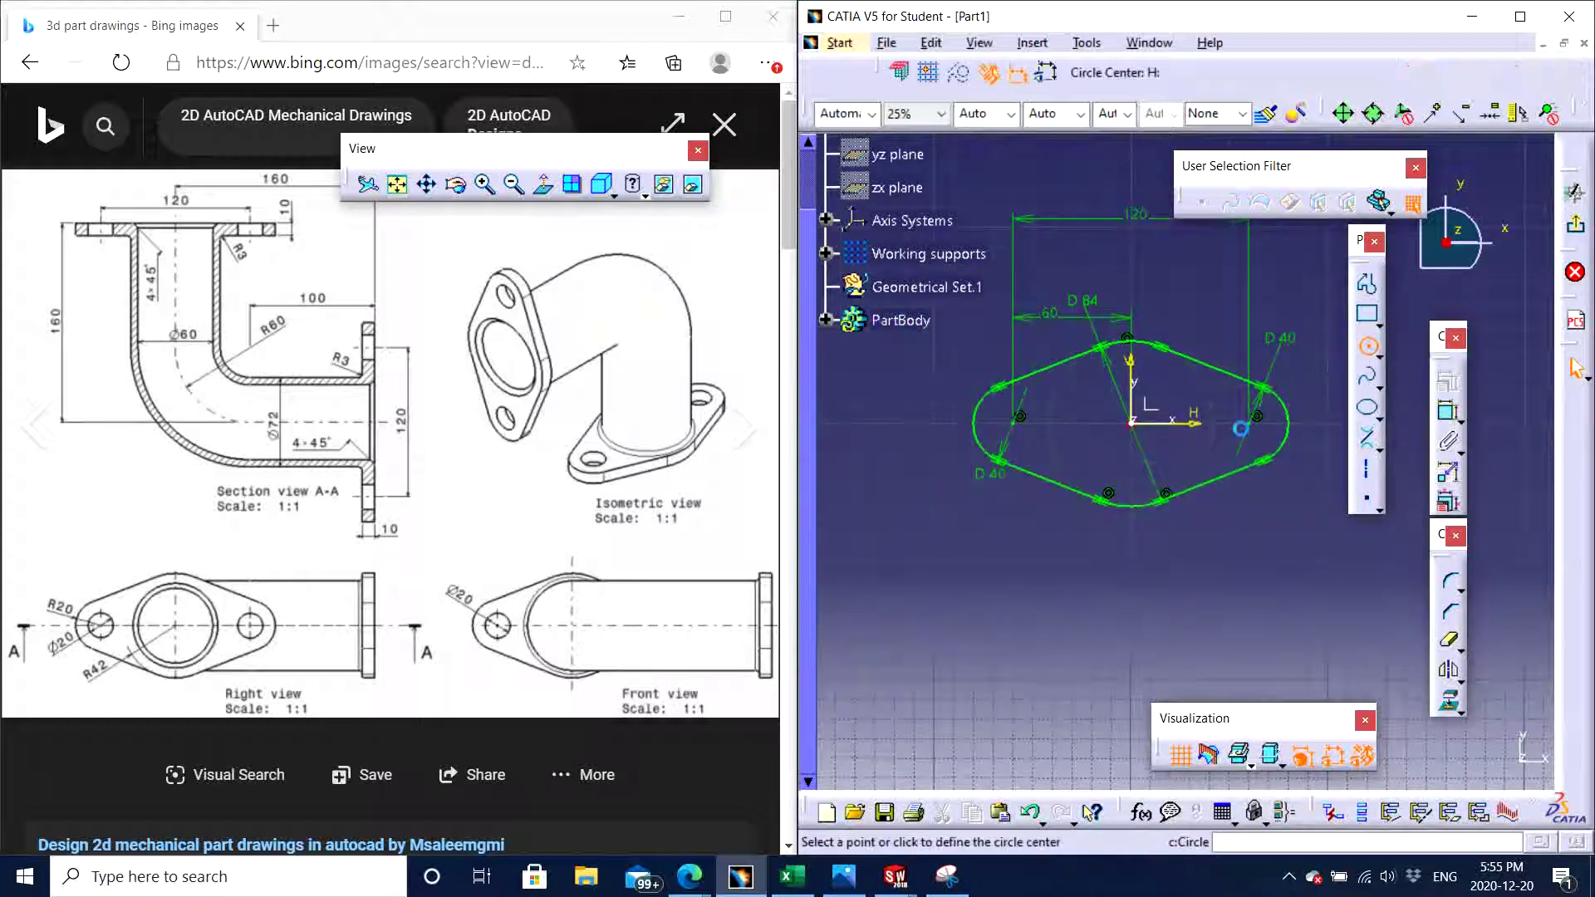
pyautogui.click(1131, 422)
pyautogui.click(1183, 447)
# Dimension the bore circle's diameter and set it to 60 mm
pyautogui.moveTo(1332, 516); pyautogui.dragTo(1284, 555, button='middle')
pyautogui.click(1447, 412)
pyautogui.click(1188, 586)
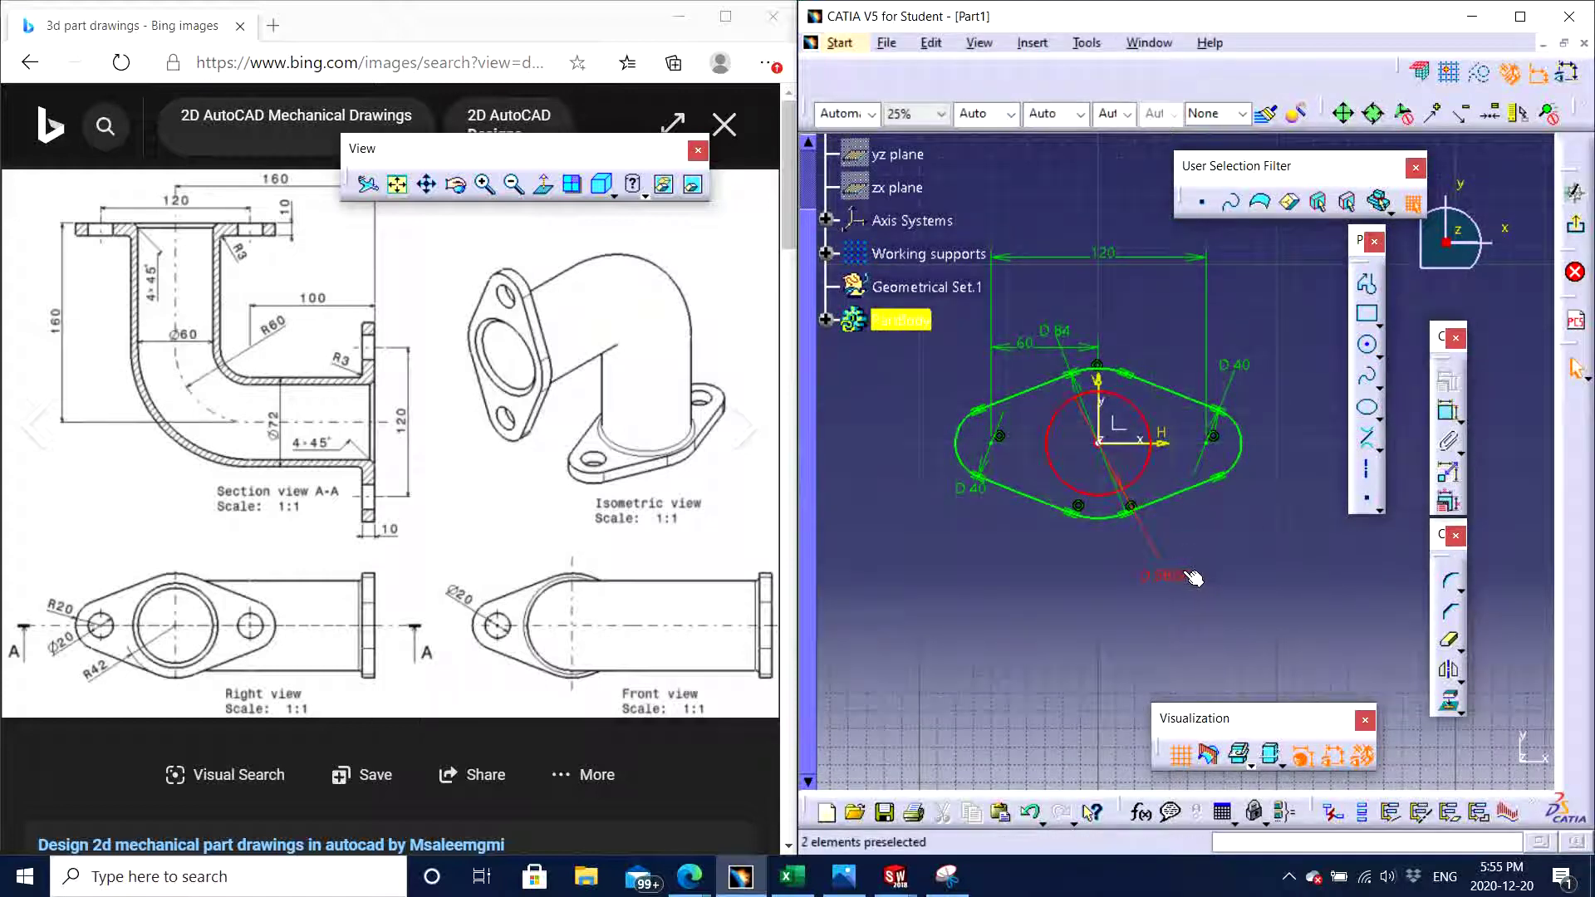
pyautogui.doubleClick(1131, 531)
pyautogui.write('40')
pyautogui.press('Return')
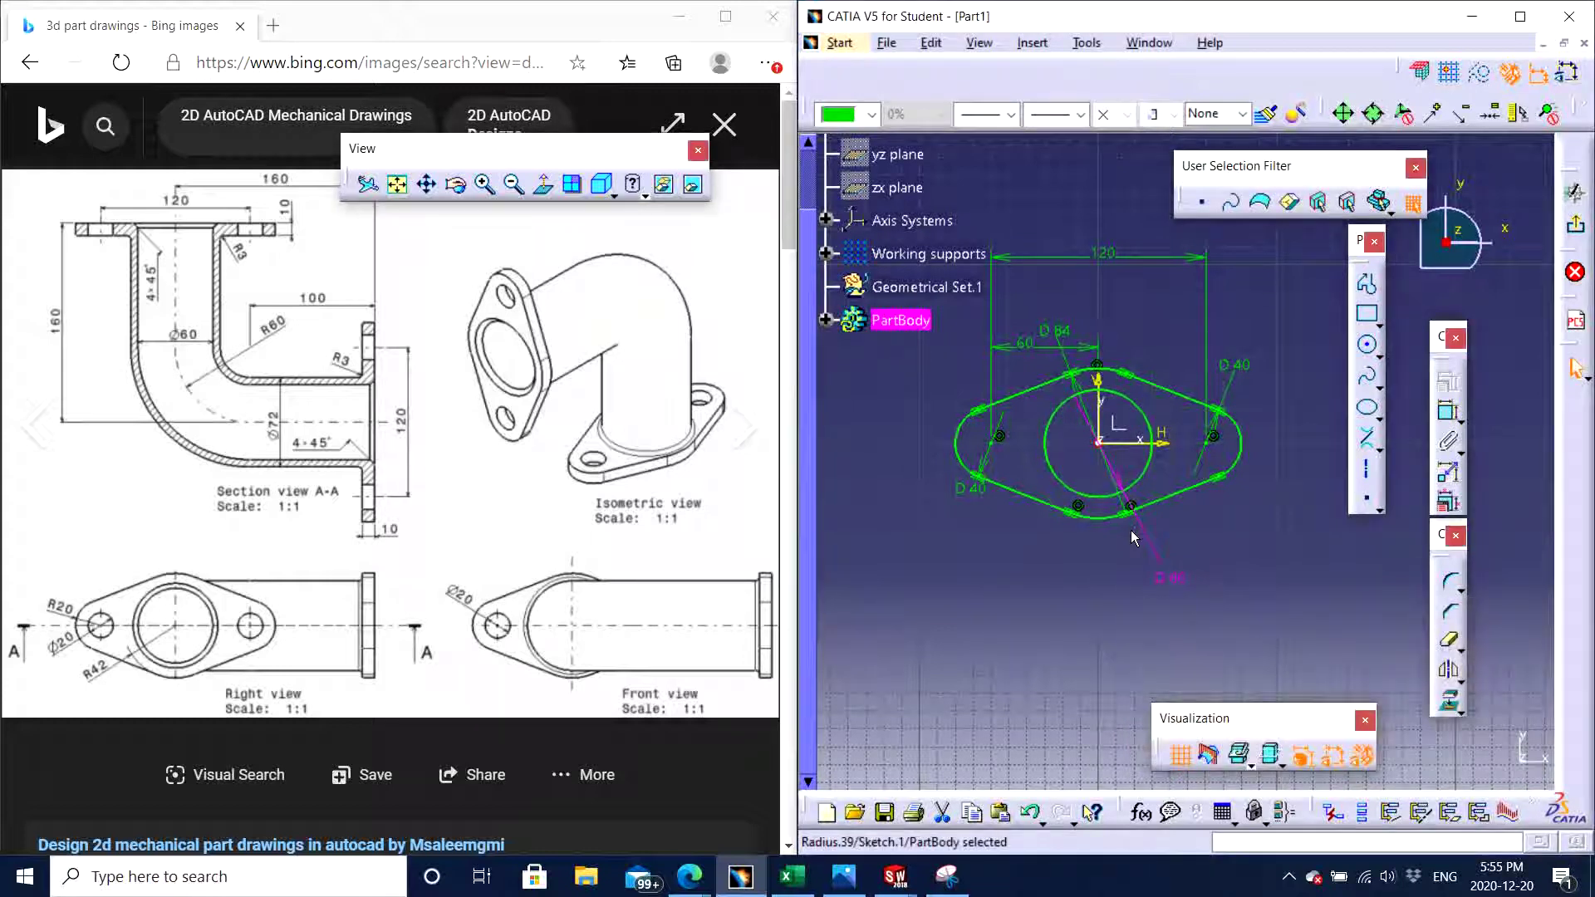
pyautogui.click(1259, 599)
# Sketch a small bolt-hole circle centred on the centre of the flange's negative-side end arc
pyautogui.moveTo(1026, 602)
pyautogui.mouseDown(button='middle')
pyautogui.moveTo(1110, 565)
pyautogui.moveTo(1128, 512)
pyautogui.moveTo(1033, 559)
pyautogui.moveTo(1035, 656)
pyautogui.moveTo(1154, 585)
pyautogui.mouseUp(button='middle')
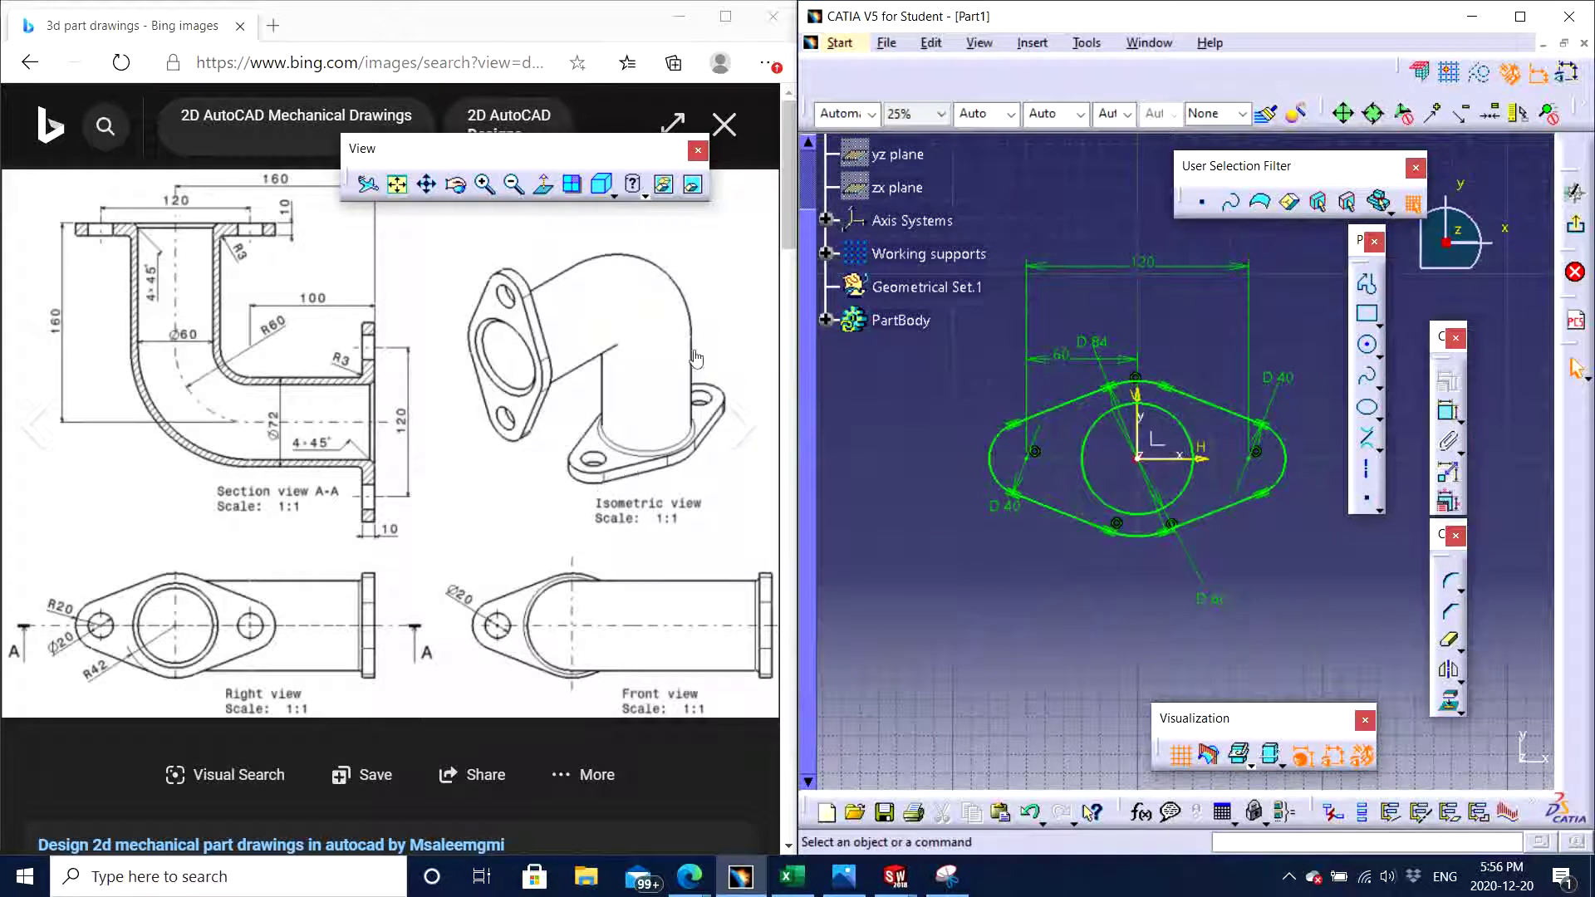
pyautogui.moveTo(1042, 528)
pyautogui.mouseDown(button='middle')
pyautogui.moveTo(1078, 513)
pyautogui.moveTo(1091, 459)
pyautogui.mouseUp(button='middle')
pyautogui.moveTo(1157, 509)
pyautogui.mouseDown(button='middle')
pyautogui.moveTo(1118, 537)
pyautogui.moveTo(1116, 502)
pyautogui.mouseUp(button='middle')
pyautogui.click(1369, 347)
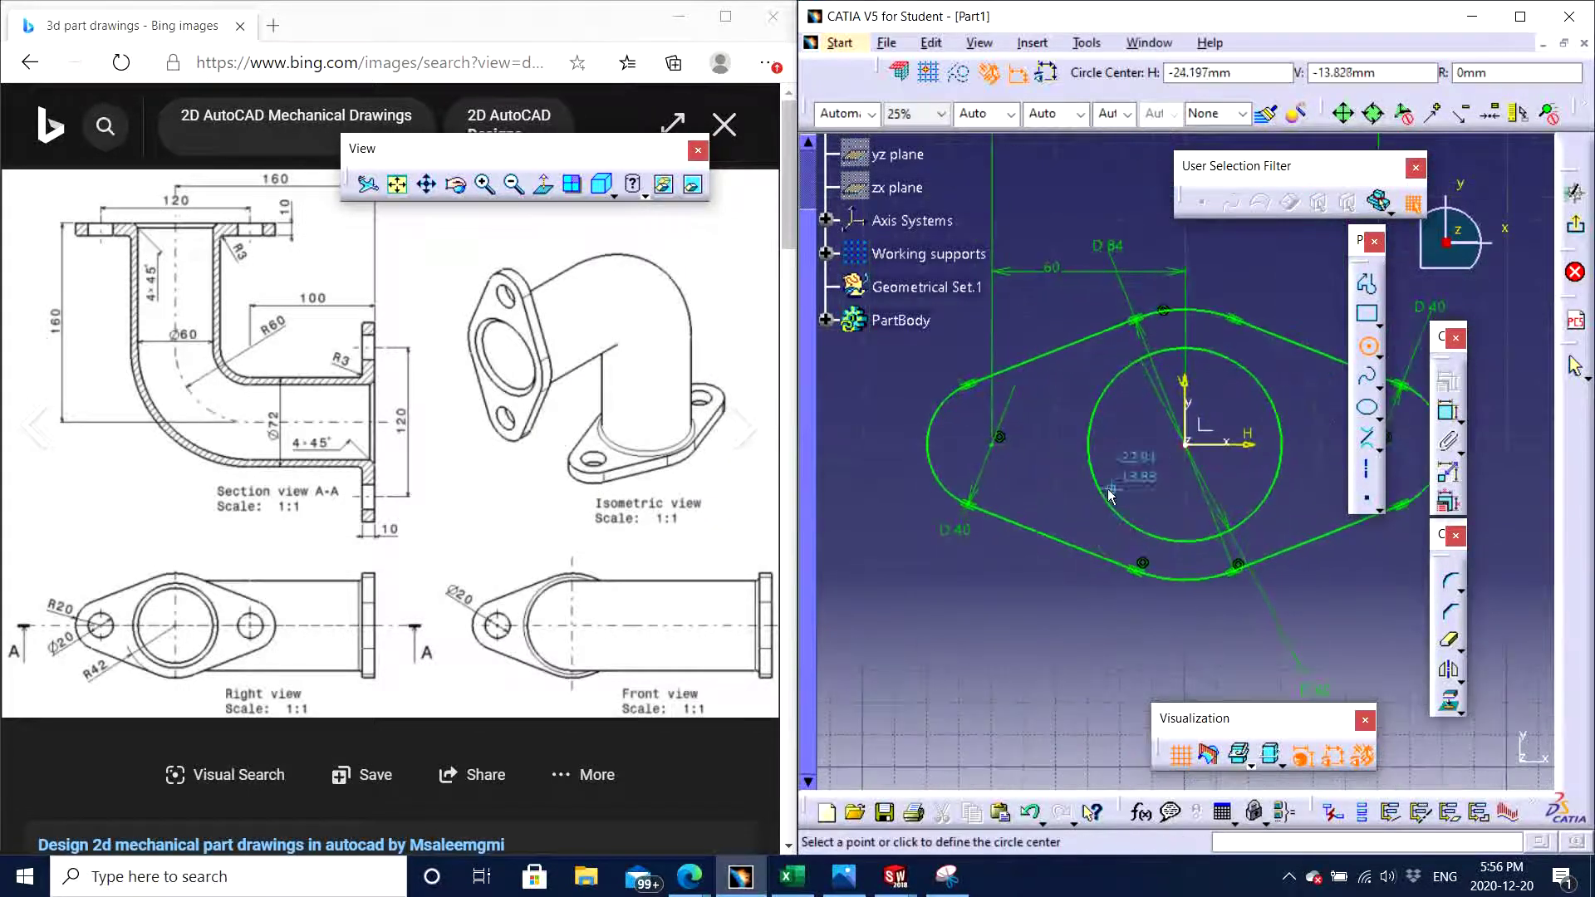
pyautogui.click(995, 446)
pyautogui.keyDown('ctrl'); pyautogui.moveTo(995, 446); pyautogui.dragTo(985, 444, button='middle'); pyautogui.keyUp('ctrl')
pyautogui.click(986, 445)
pyautogui.keyDown('ctrl'); pyautogui.moveTo(1072, 564); pyautogui.dragTo(1072, 587, button='middle'); pyautogui.keyUp('ctrl')
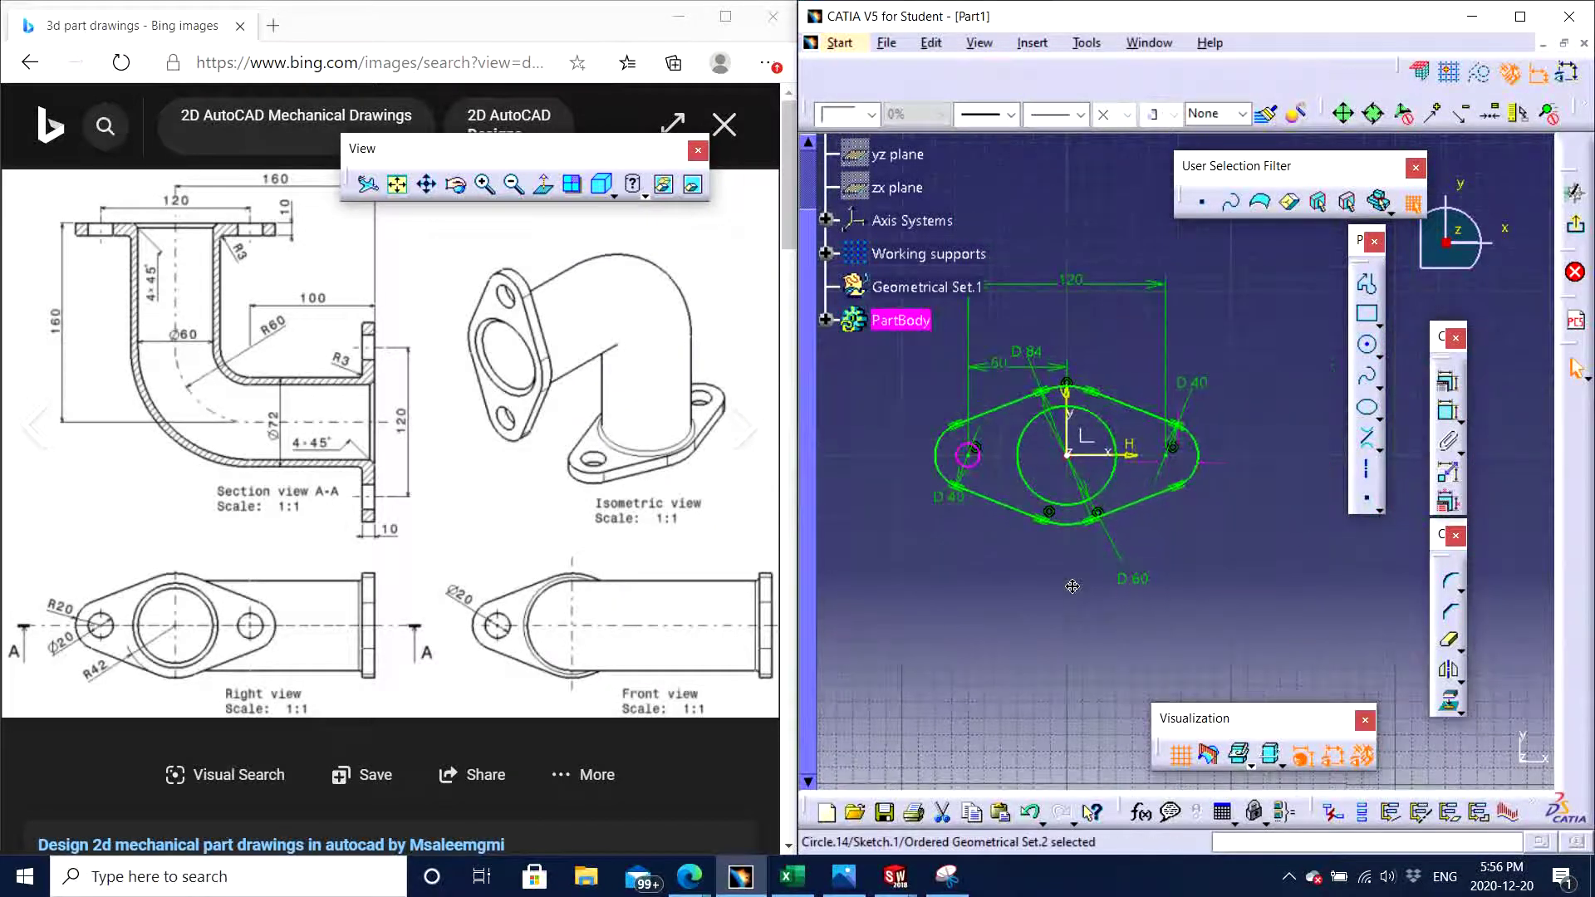
pyautogui.click(1447, 411)
pyautogui.moveTo(981, 540); pyautogui.dragTo(1121, 508, button='middle')
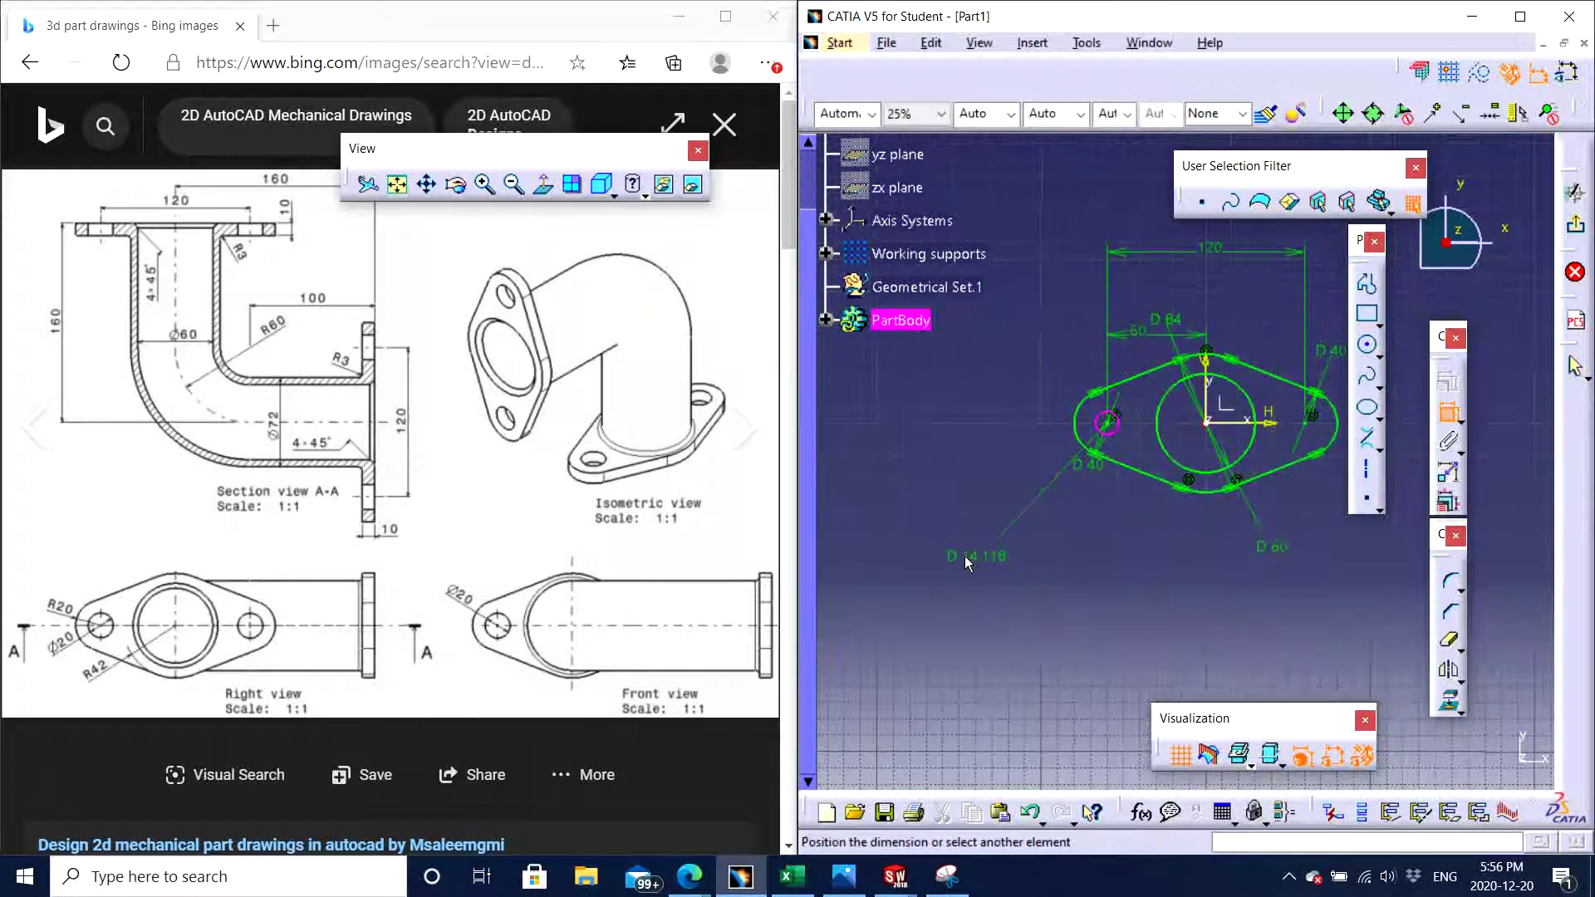
pyautogui.press('Escape')
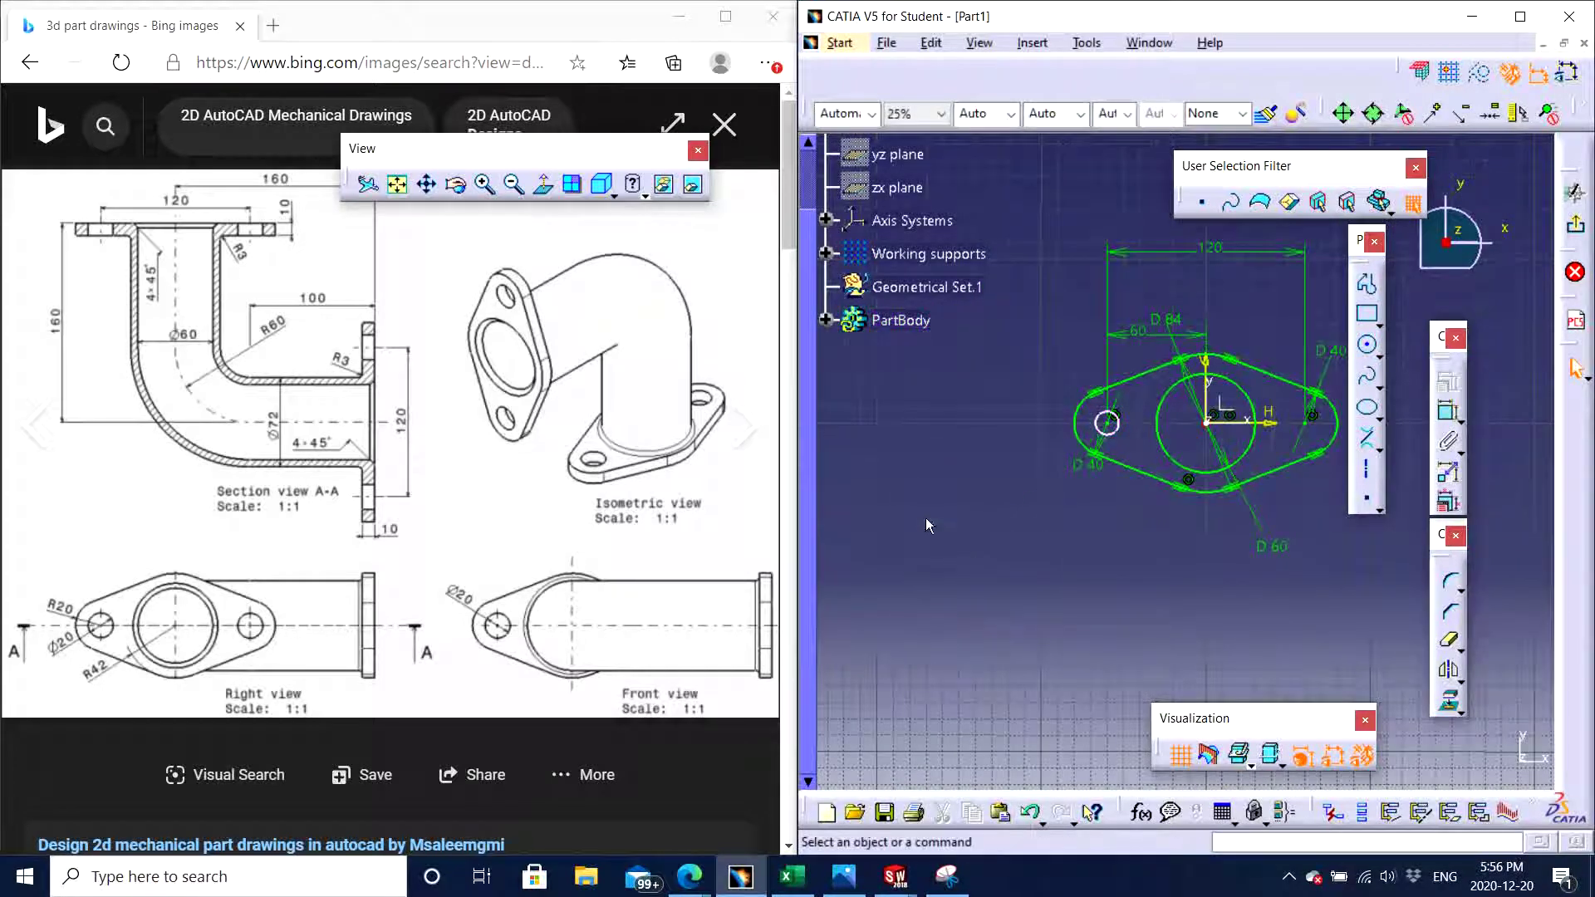
# Mirror the negative-side bolt-hole circle about the sketch's vertical axis
pyautogui.moveTo(1174, 590)
pyautogui.mouseDown(button='middle')
pyautogui.moveTo(1164, 598)
pyautogui.moveTo(1155, 524)
pyautogui.moveTo(1039, 577)
pyautogui.mouseUp(button='middle')
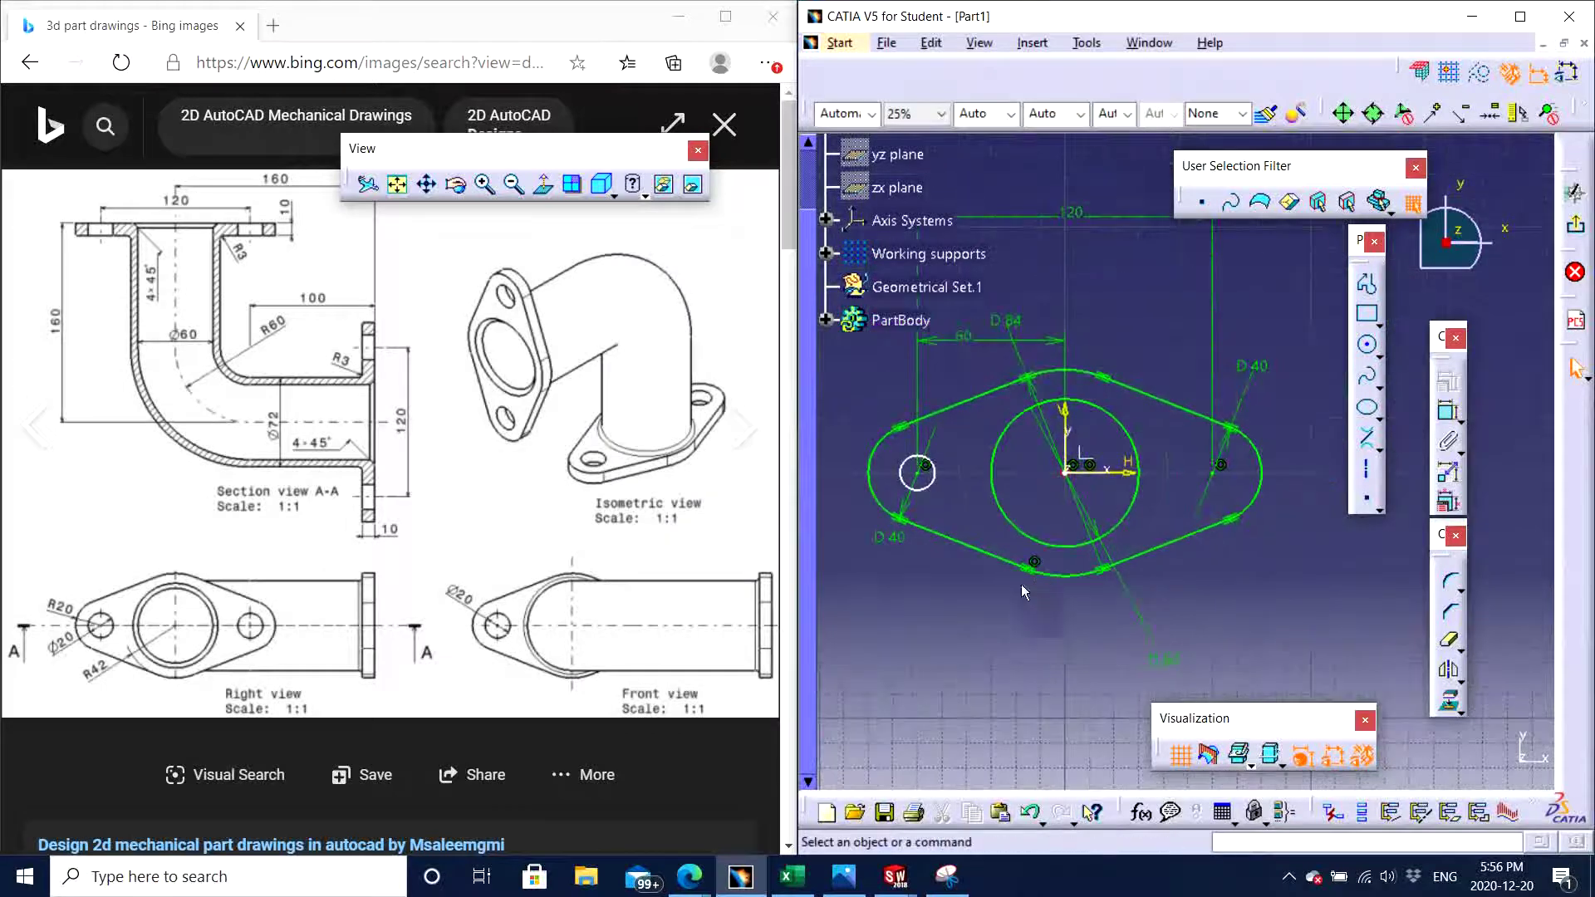
pyautogui.click(1448, 669)
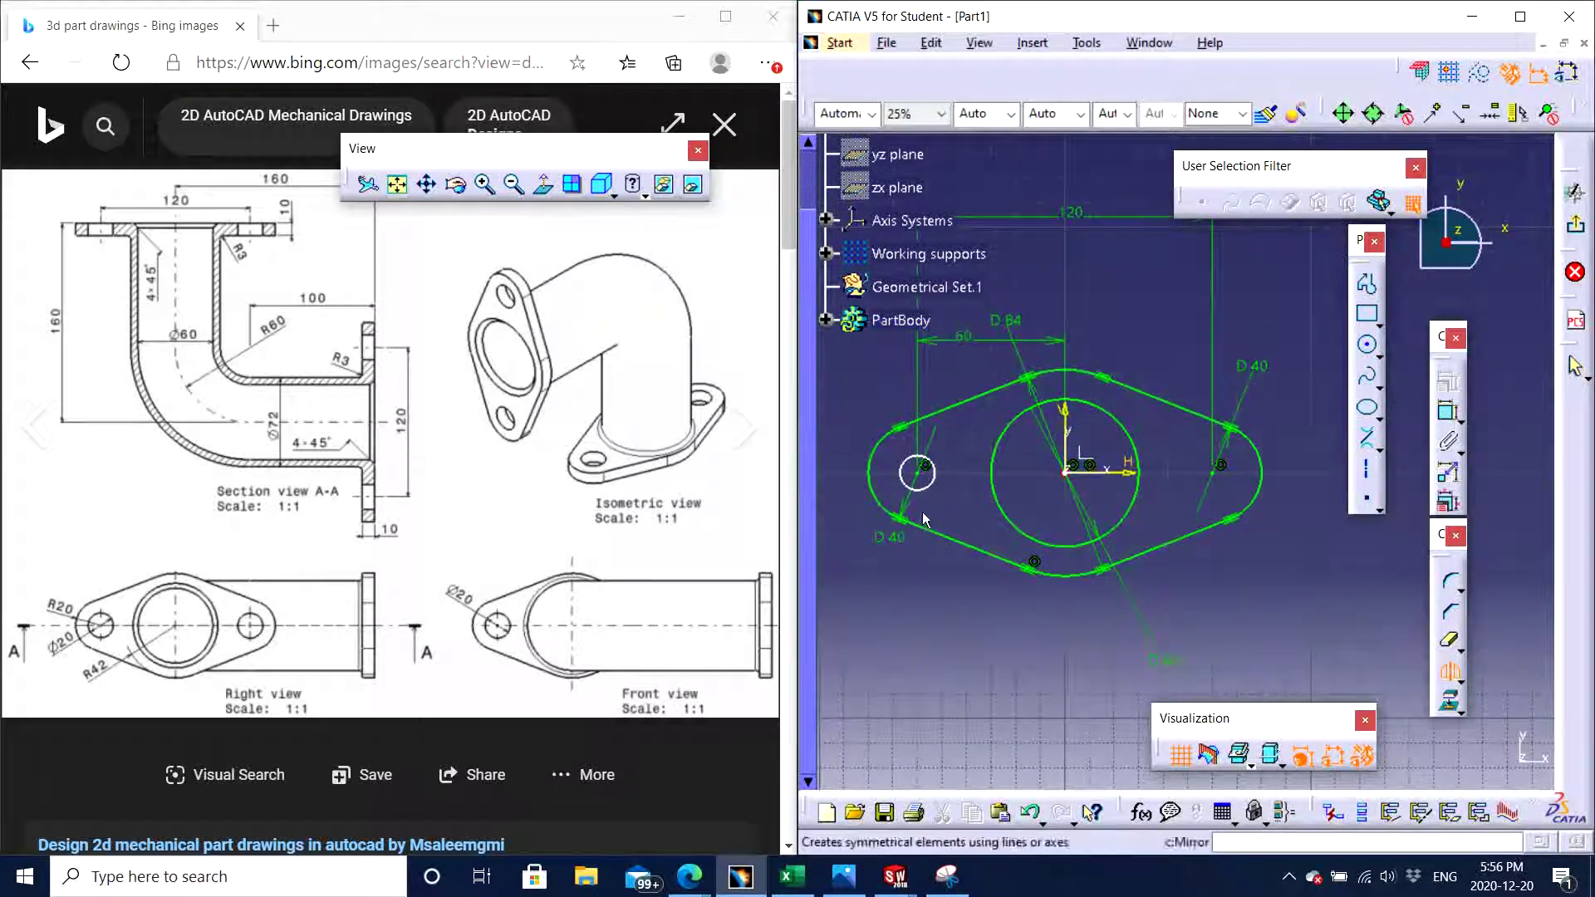
pyautogui.click(937, 486)
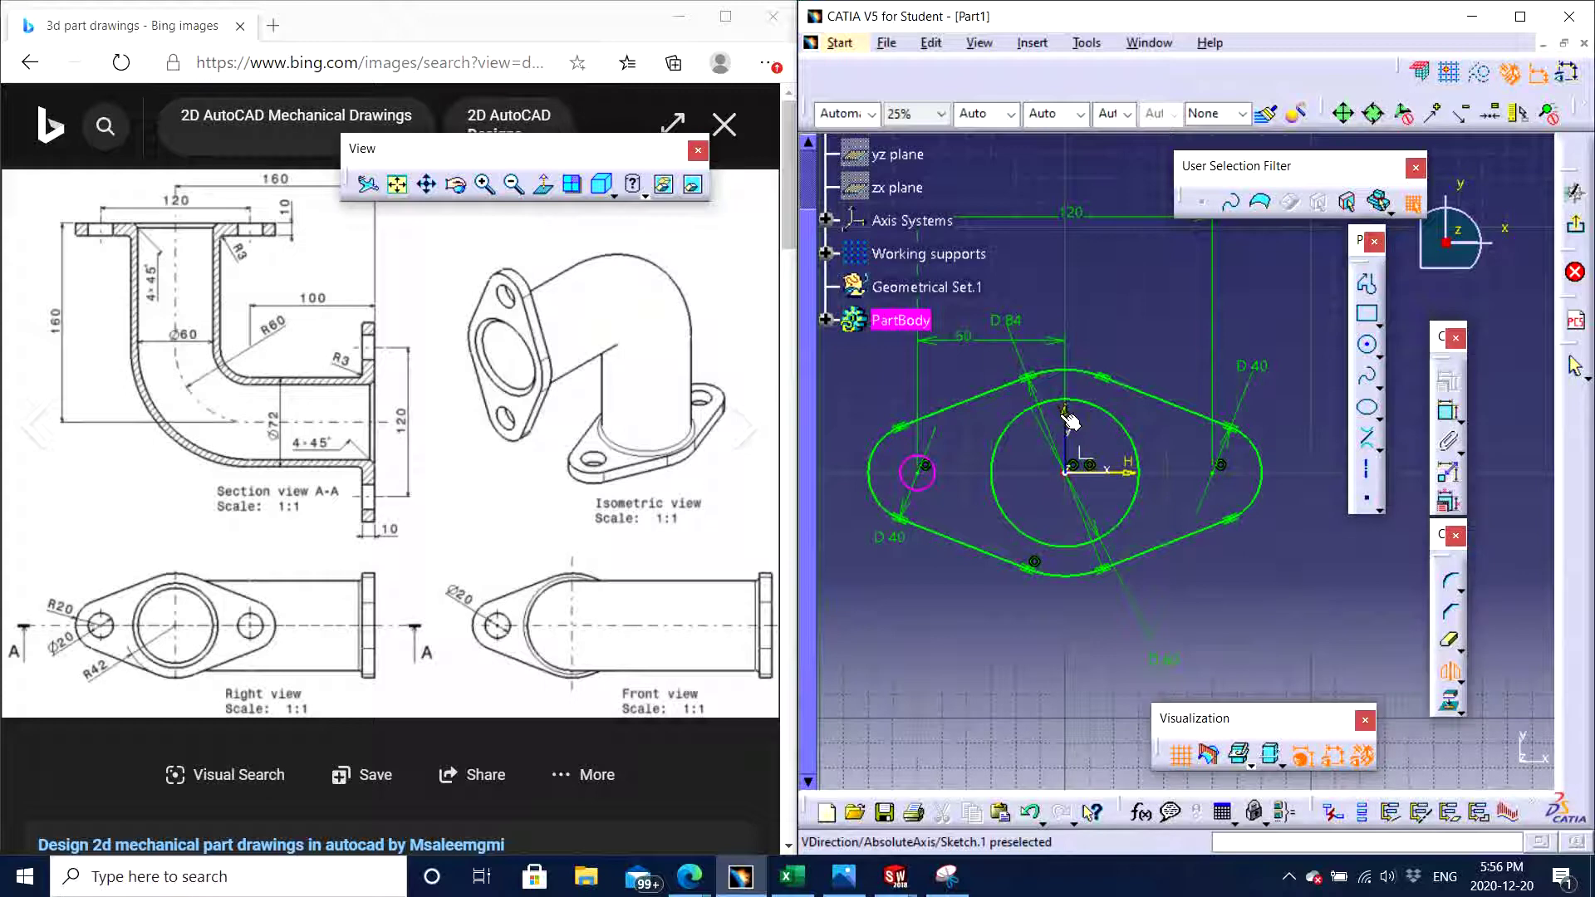
pyautogui.click(1069, 419)
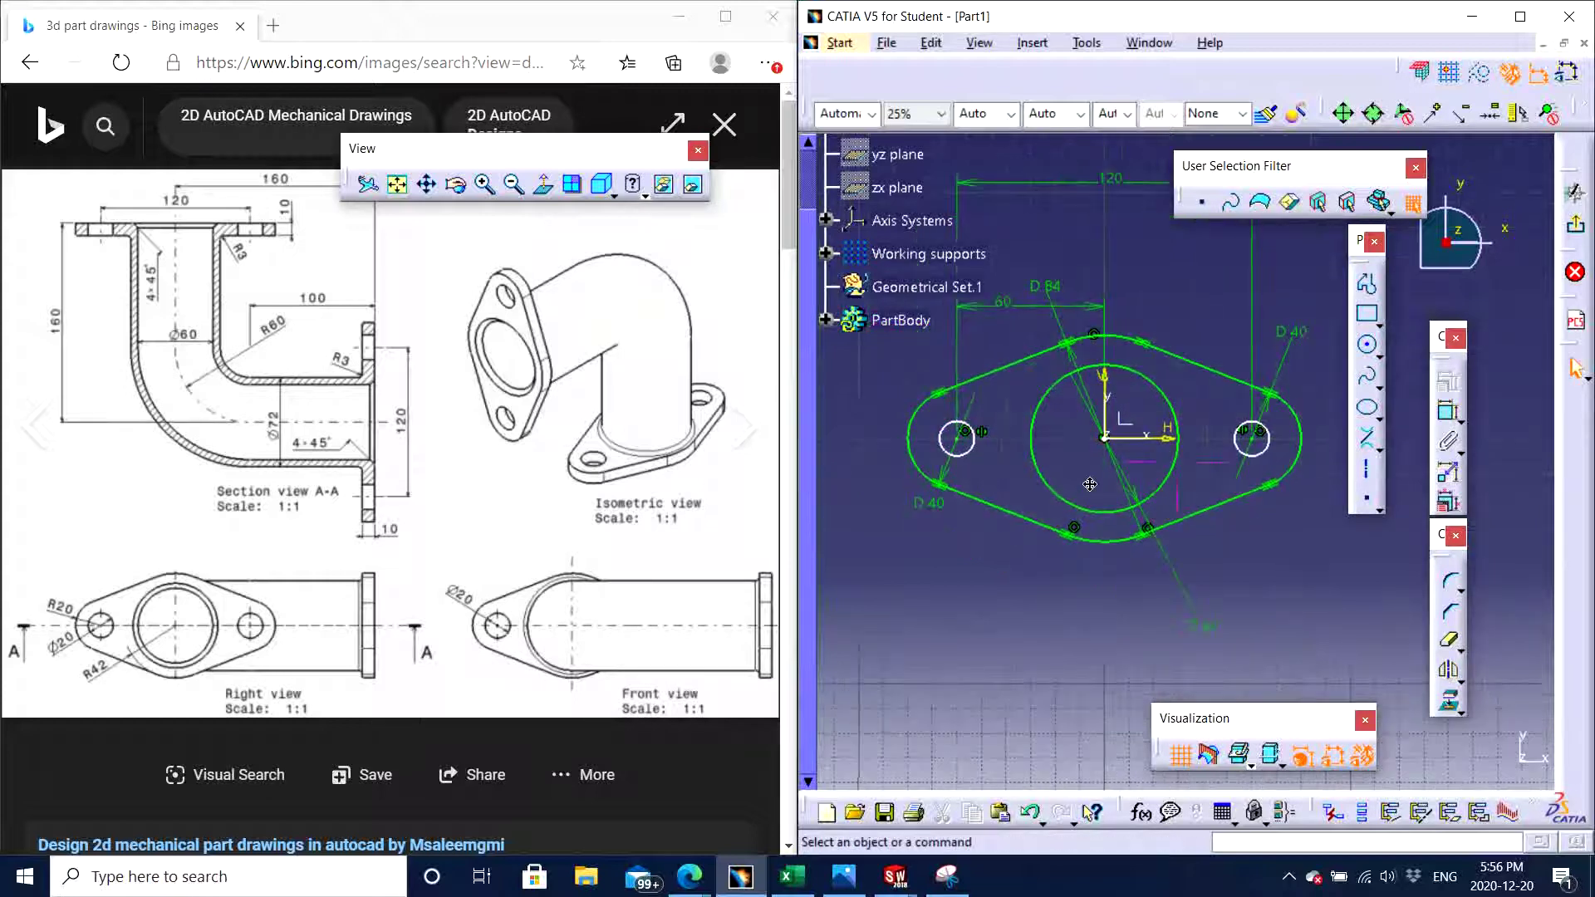
# Dimension the negative-side bolt hole's diameter and set it to 20 mm
pyautogui.click(1448, 411)
pyautogui.moveTo(1042, 490)
pyautogui.mouseDown(button='middle')
pyautogui.moveTo(1118, 478)
pyautogui.moveTo(1071, 428)
pyautogui.moveTo(1093, 470)
pyautogui.moveTo(1111, 382)
pyautogui.mouseUp(button='middle')
pyautogui.moveTo(971, 460)
pyautogui.mouseDown(button='middle')
pyautogui.moveTo(1150, 575)
pyautogui.moveTo(1057, 565)
pyautogui.mouseUp(button='middle')
pyautogui.moveTo(964, 503)
pyautogui.mouseDown(button='middle')
pyautogui.moveTo(1218, 486)
pyautogui.moveTo(1133, 516)
pyautogui.mouseUp(button='middle')
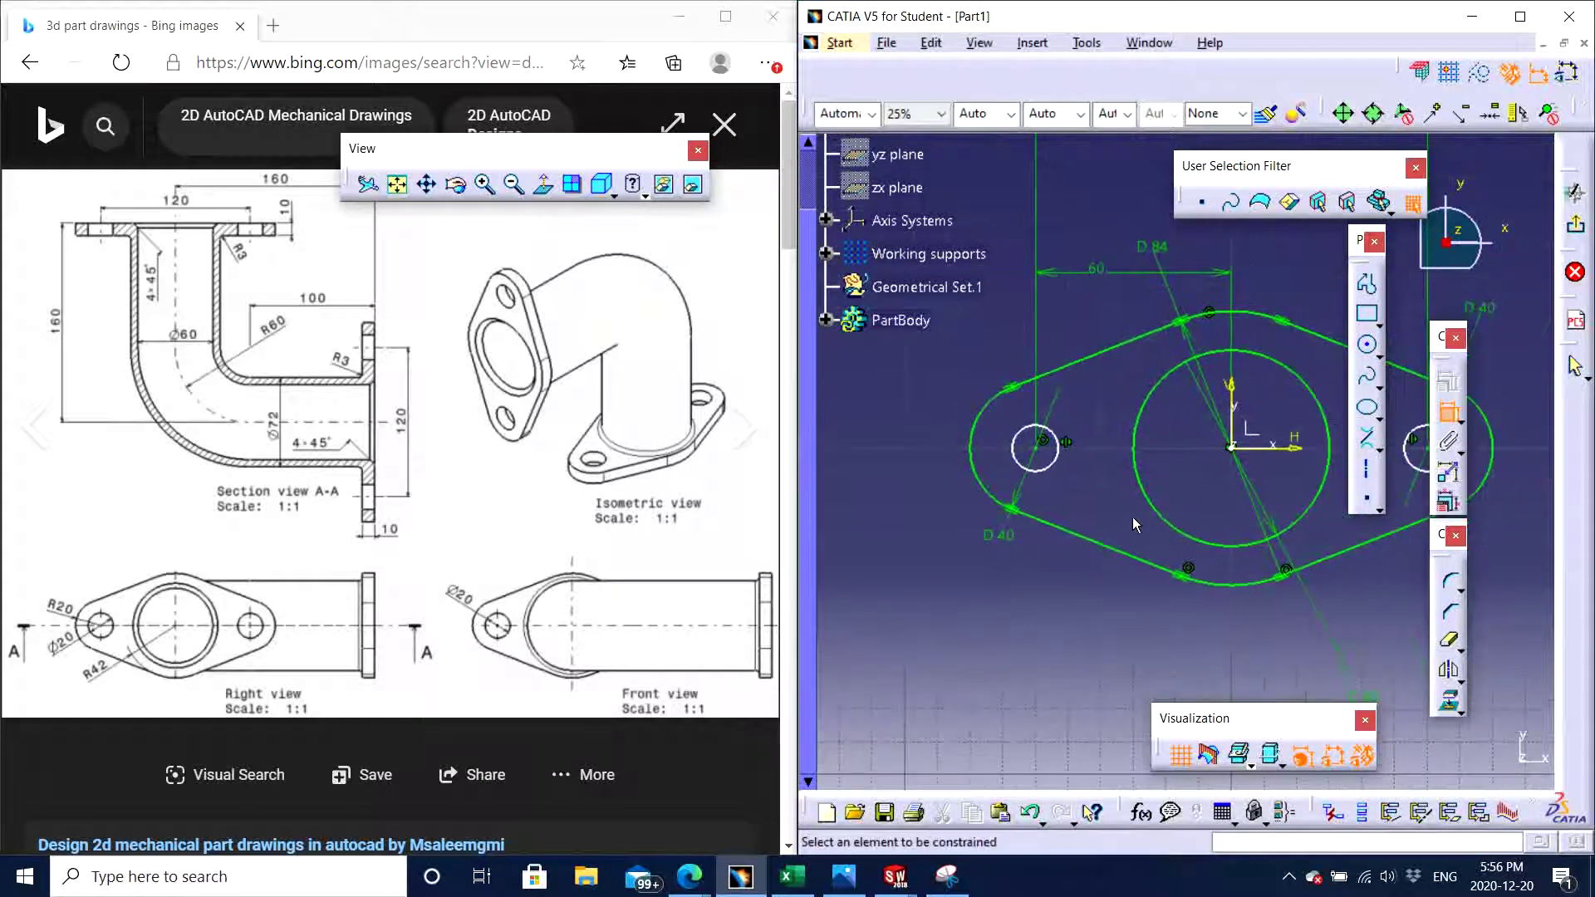
pyautogui.click(1038, 465)
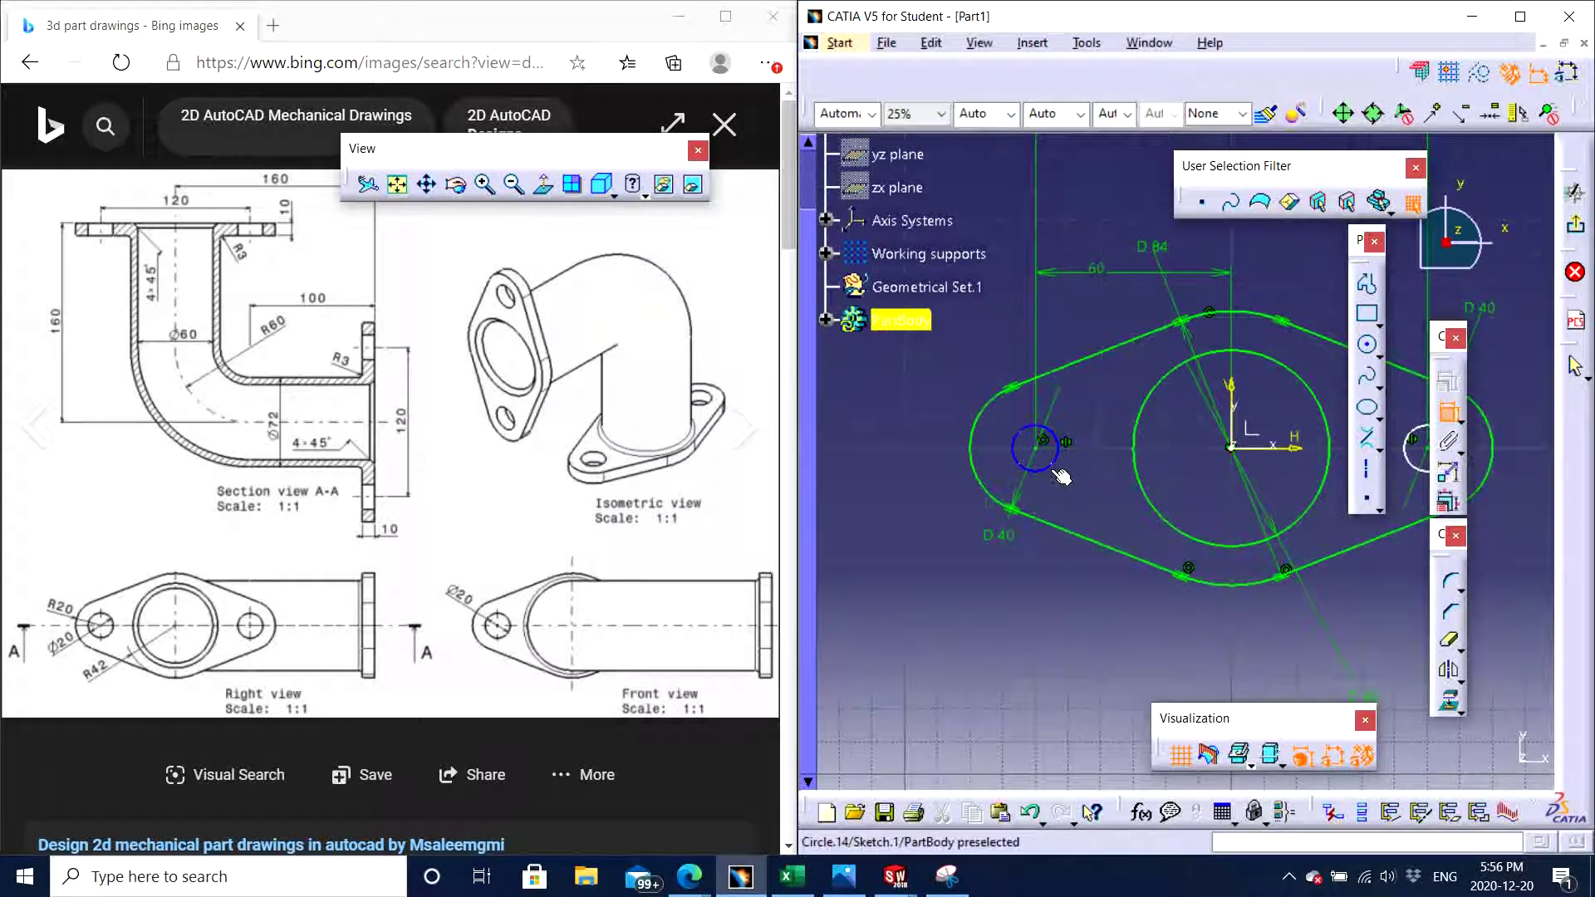
pyautogui.doubleClick(967, 622)
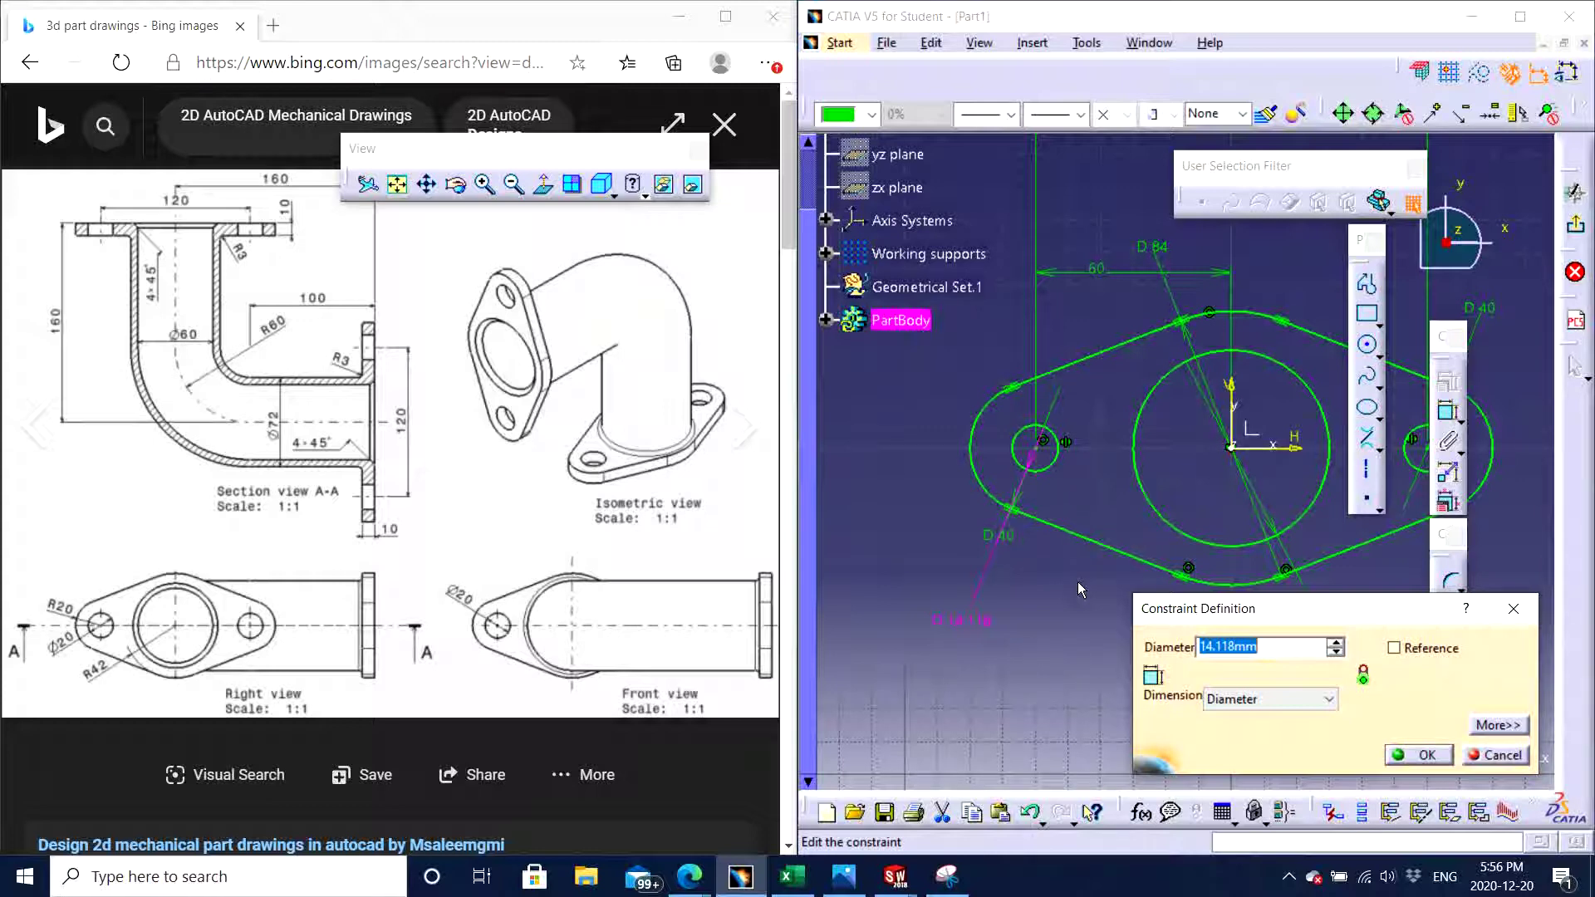
pyautogui.write('20')
pyautogui.press('Return')
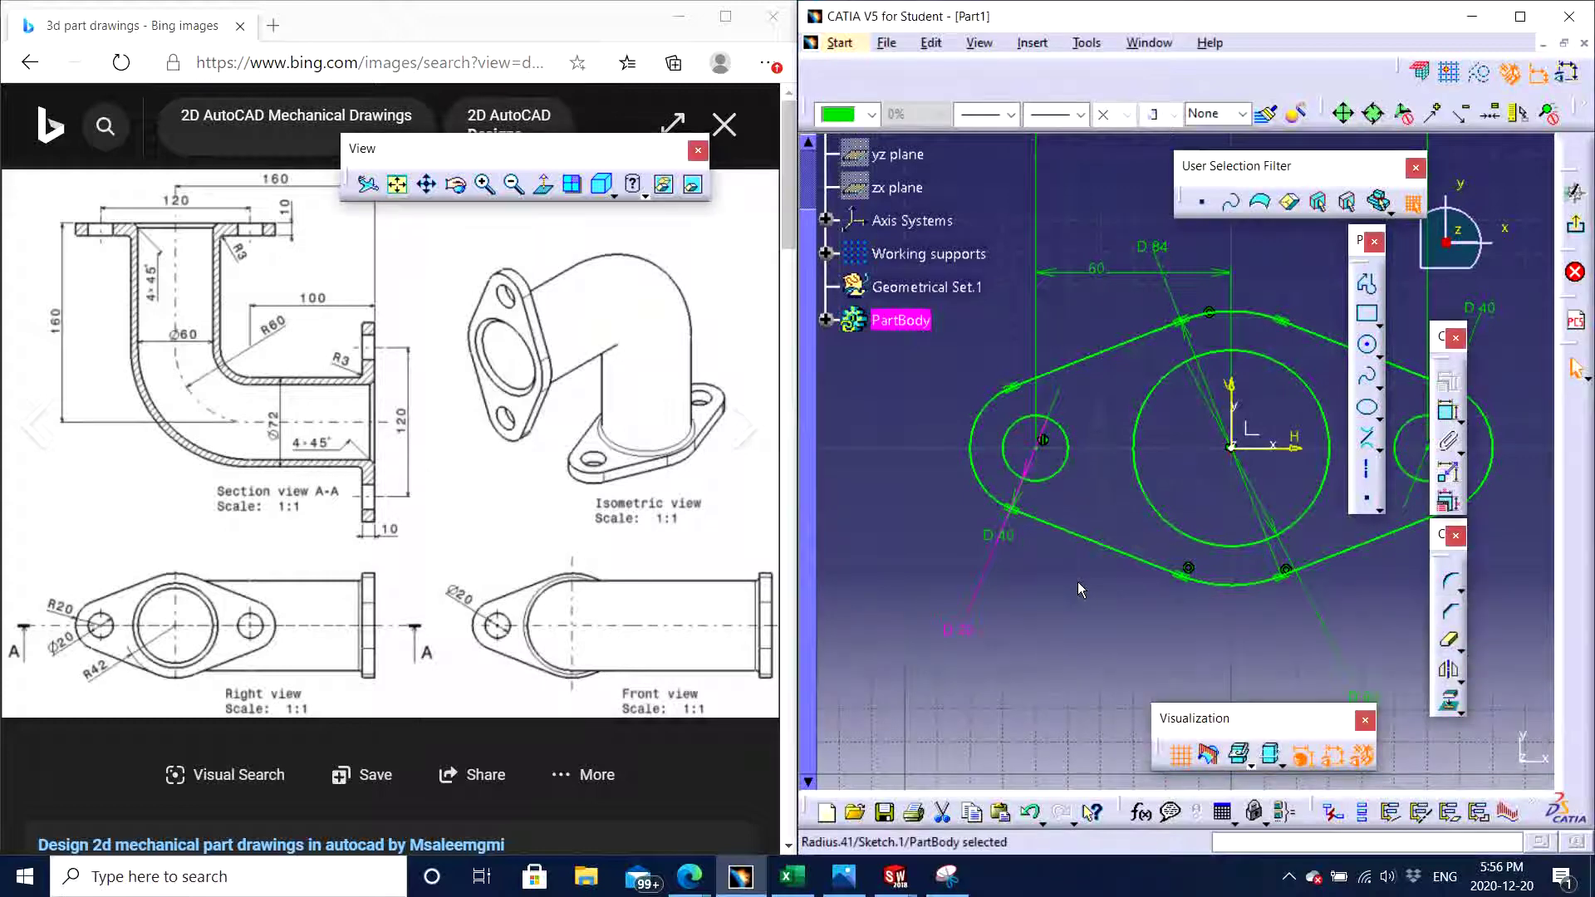
pyautogui.moveTo(1011, 612)
pyautogui.mouseDown(button='middle')
pyautogui.moveTo(1050, 644)
pyautogui.moveTo(935, 649)
pyautogui.mouseUp(button='middle')
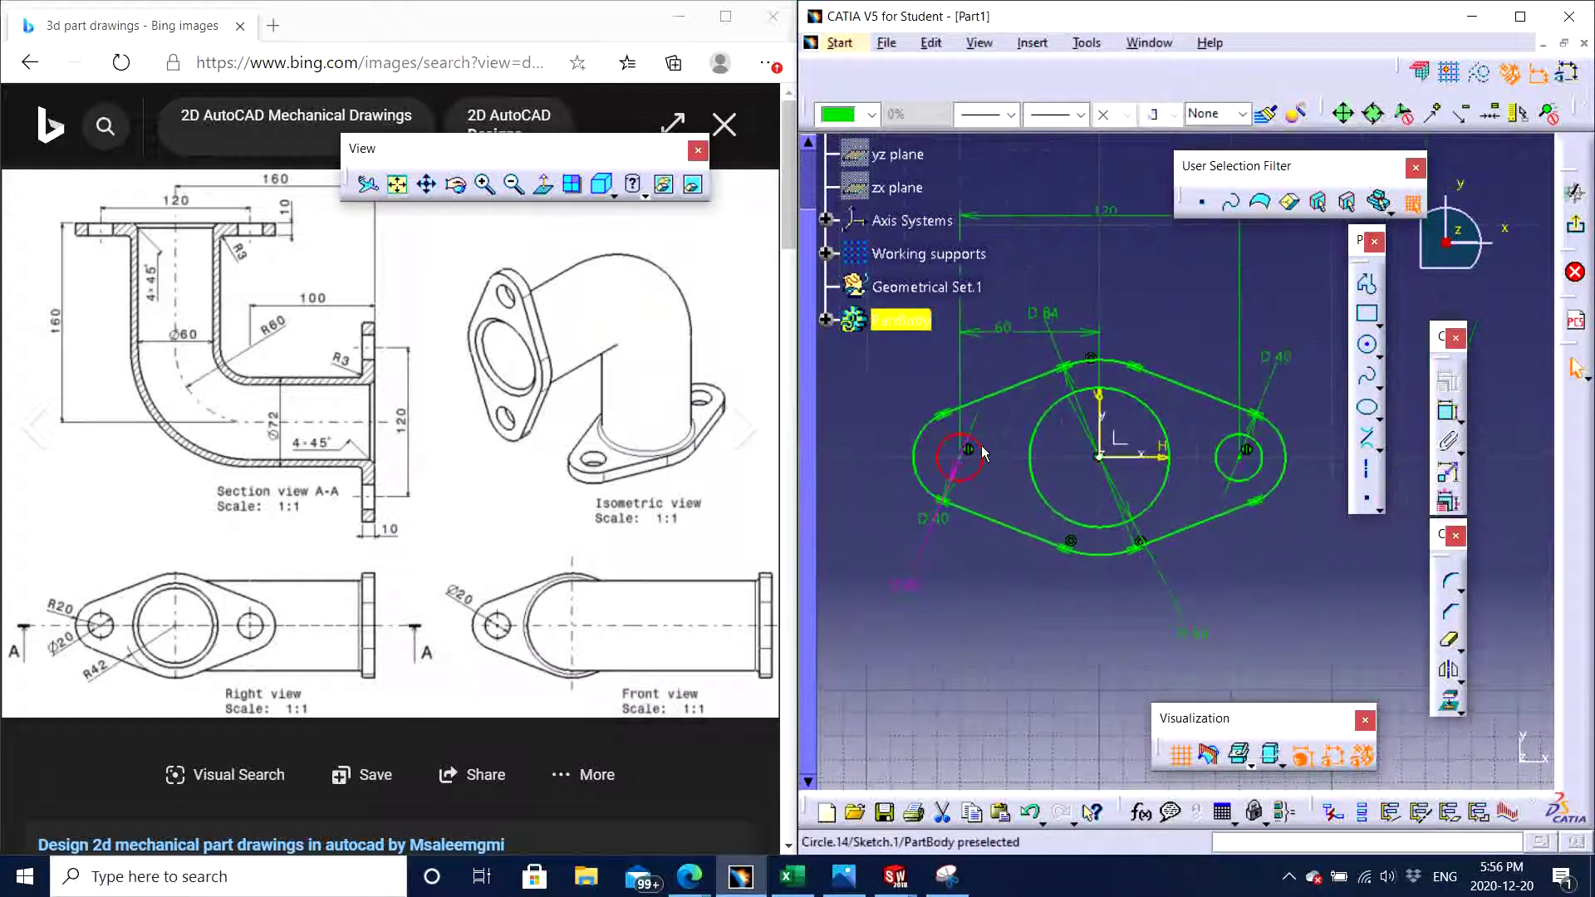
pyautogui.click(960, 470)
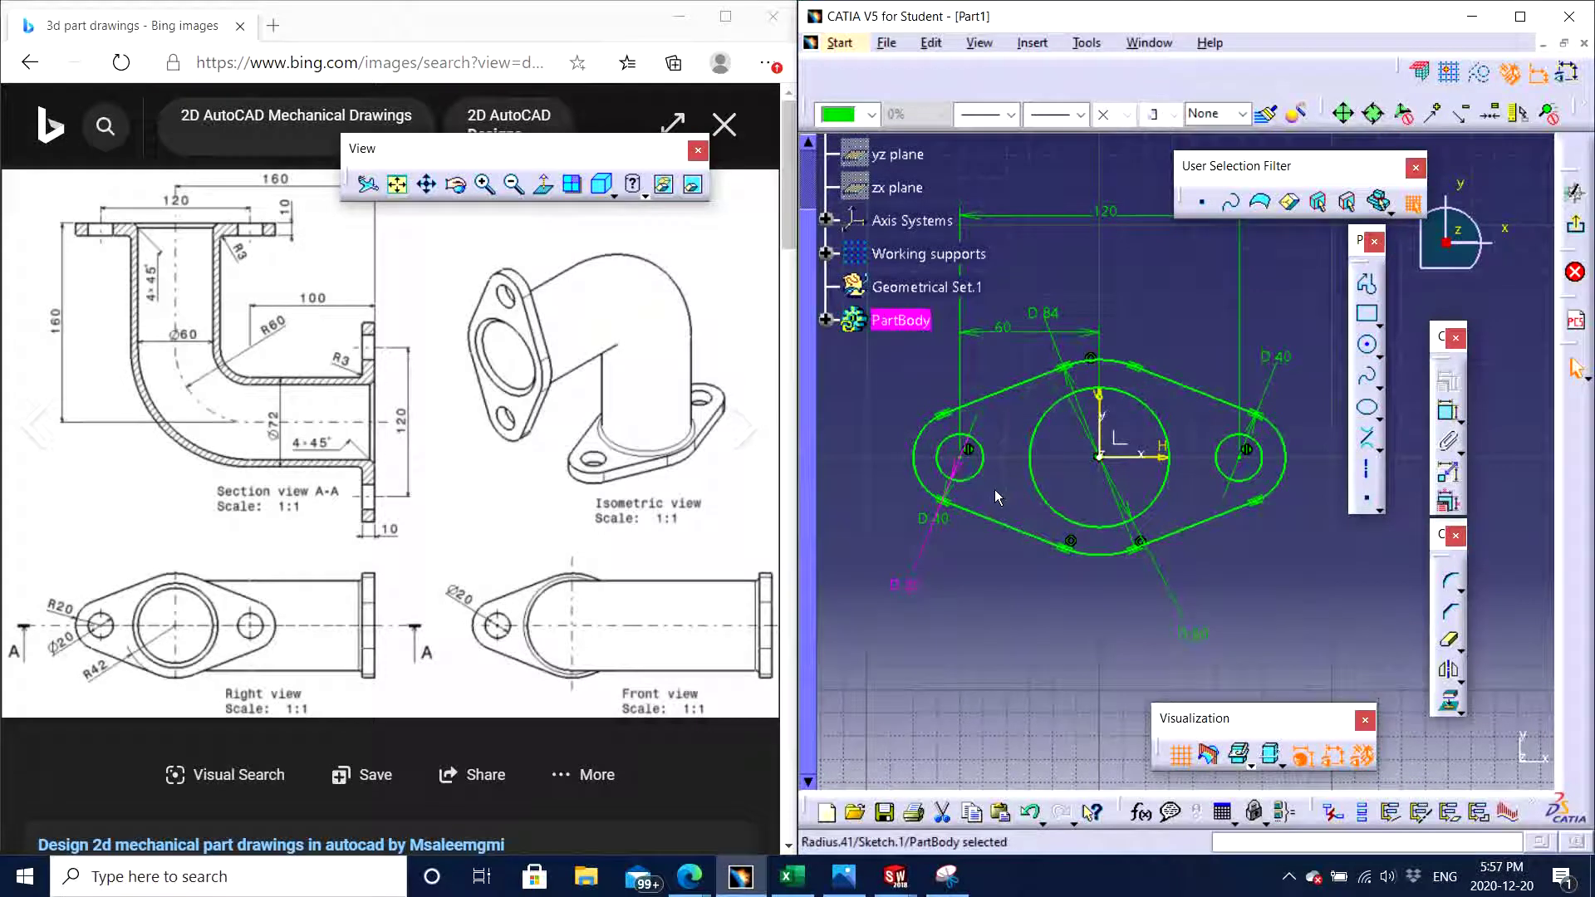
pyautogui.click(1299, 556)
# Exit the flange sketch and show the profile in the isometric view
pyautogui.moveTo(1072, 518)
pyautogui.mouseDown(button='middle')
pyautogui.moveTo(1130, 448)
pyautogui.moveTo(1144, 504)
pyautogui.mouseUp(button='middle')
pyautogui.click(1576, 225)
pyautogui.click(1572, 192)
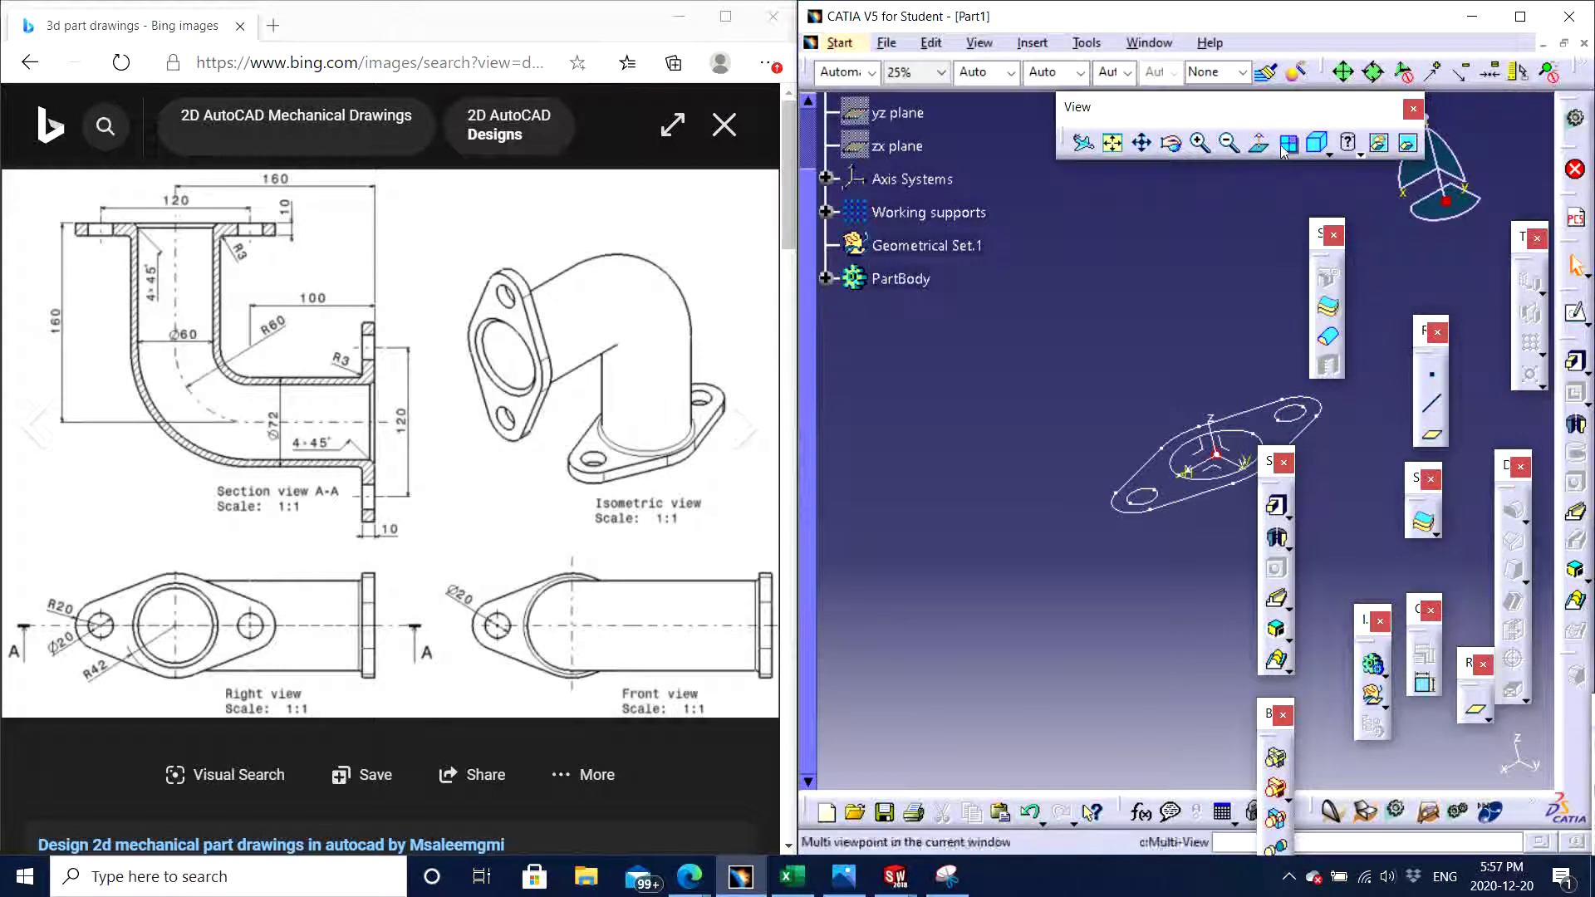
pyautogui.click(1318, 146)
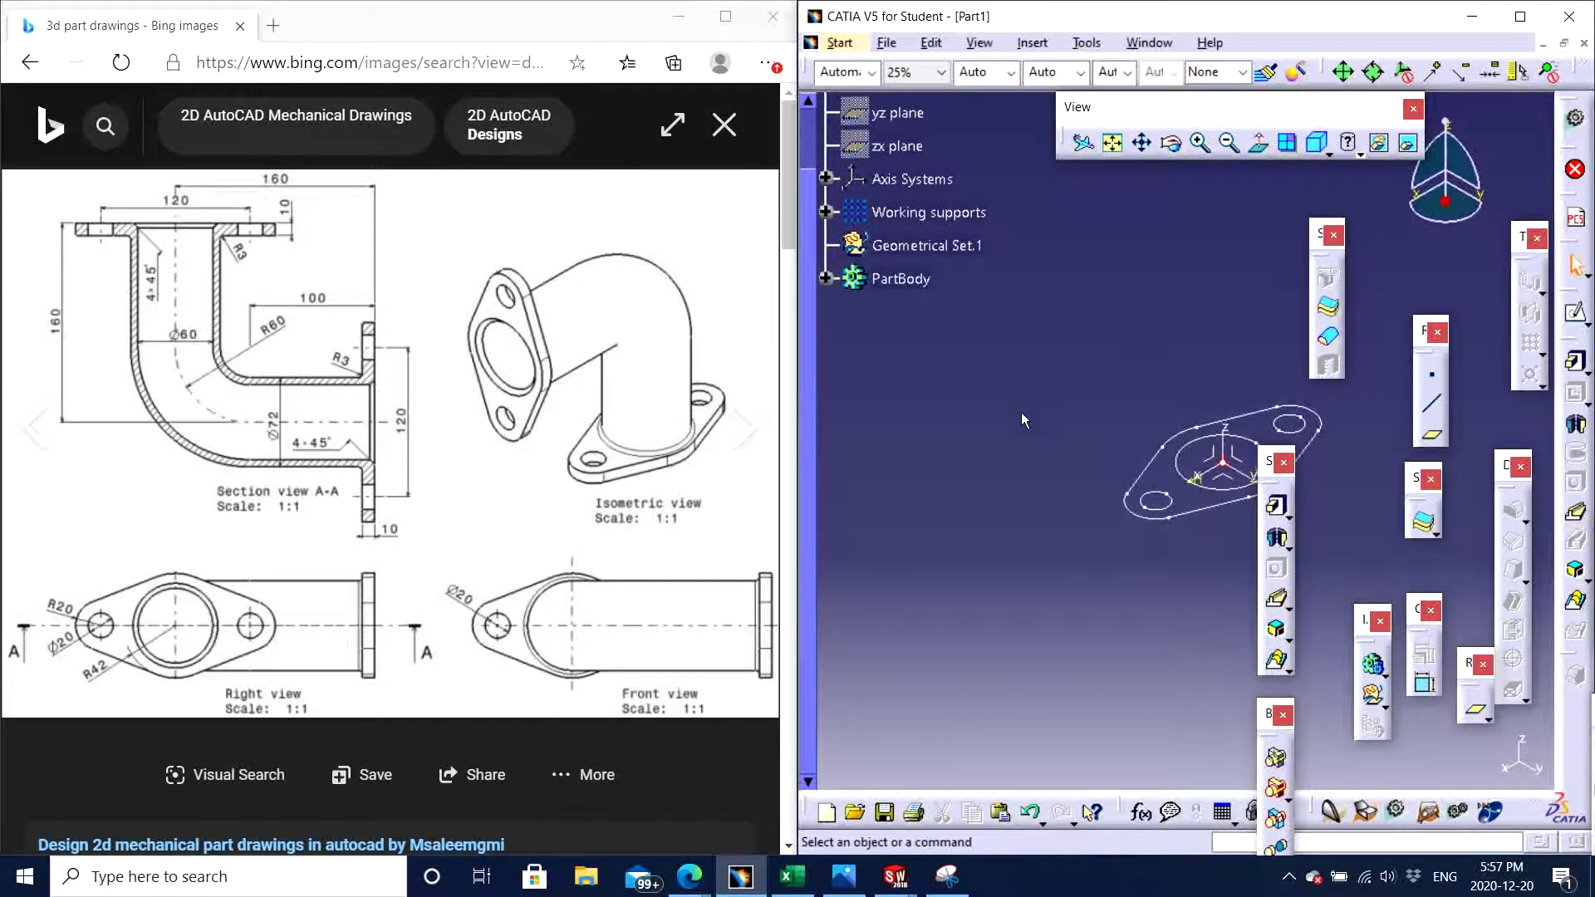
pyautogui.moveTo(1086, 559); pyautogui.dragTo(966, 555, button='middle')
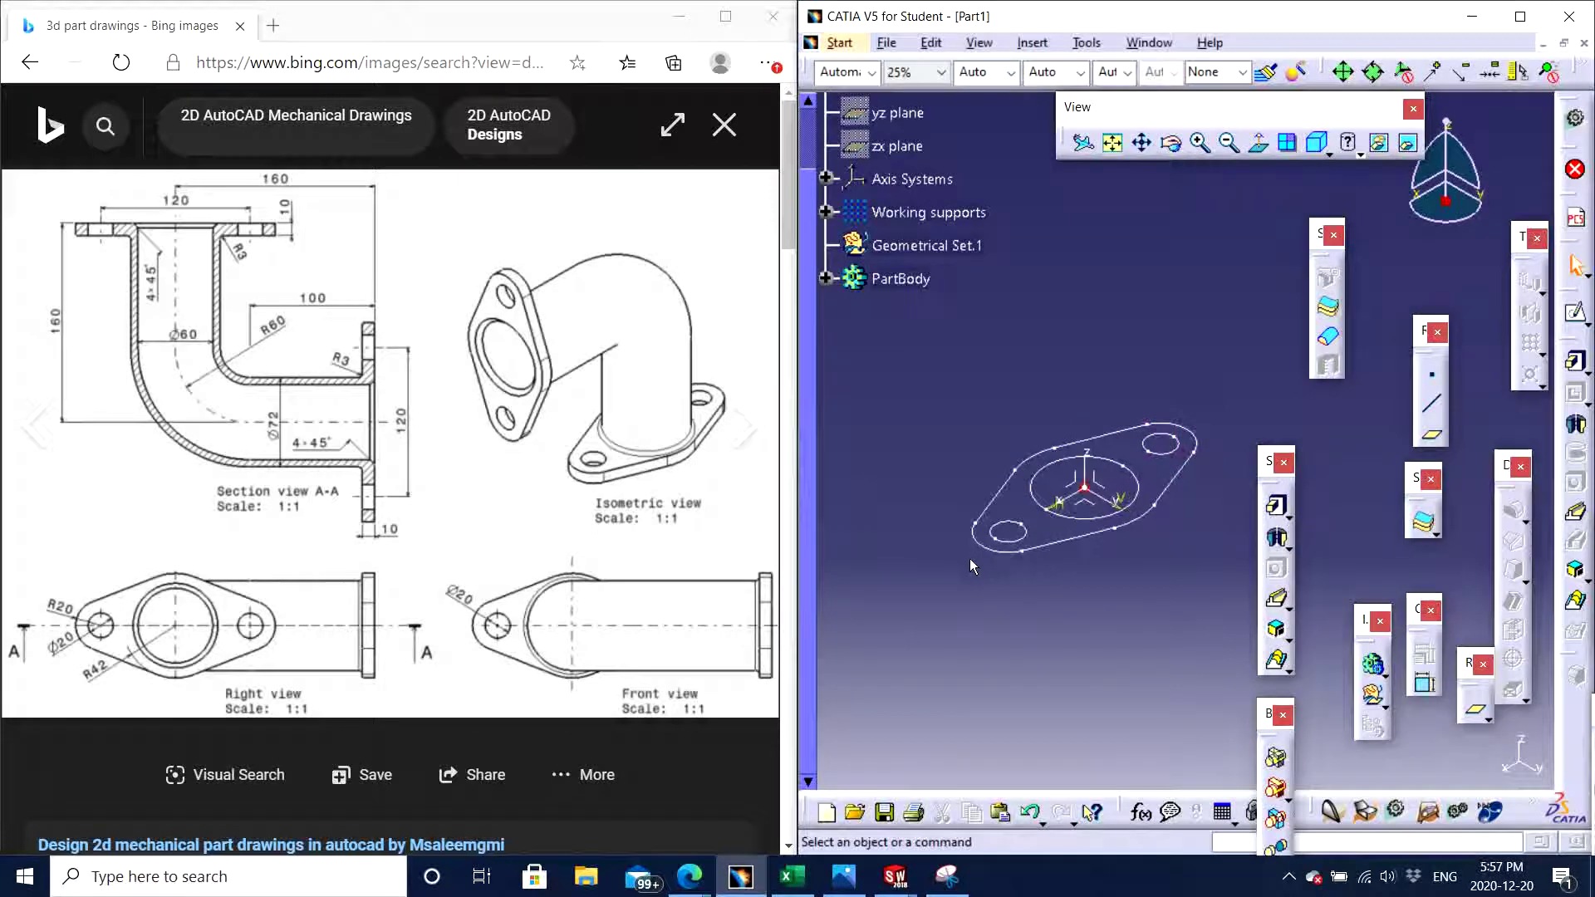
pyautogui.moveTo(1123, 620)
pyautogui.mouseDown(button='middle')
pyautogui.moveTo(1150, 580)
pyautogui.moveTo(1135, 518)
pyautogui.mouseUp(button='middle')
# Pad the flange sketch with a length of 10 mm
pyautogui.click(1572, 357)
pyautogui.click(1576, 363)
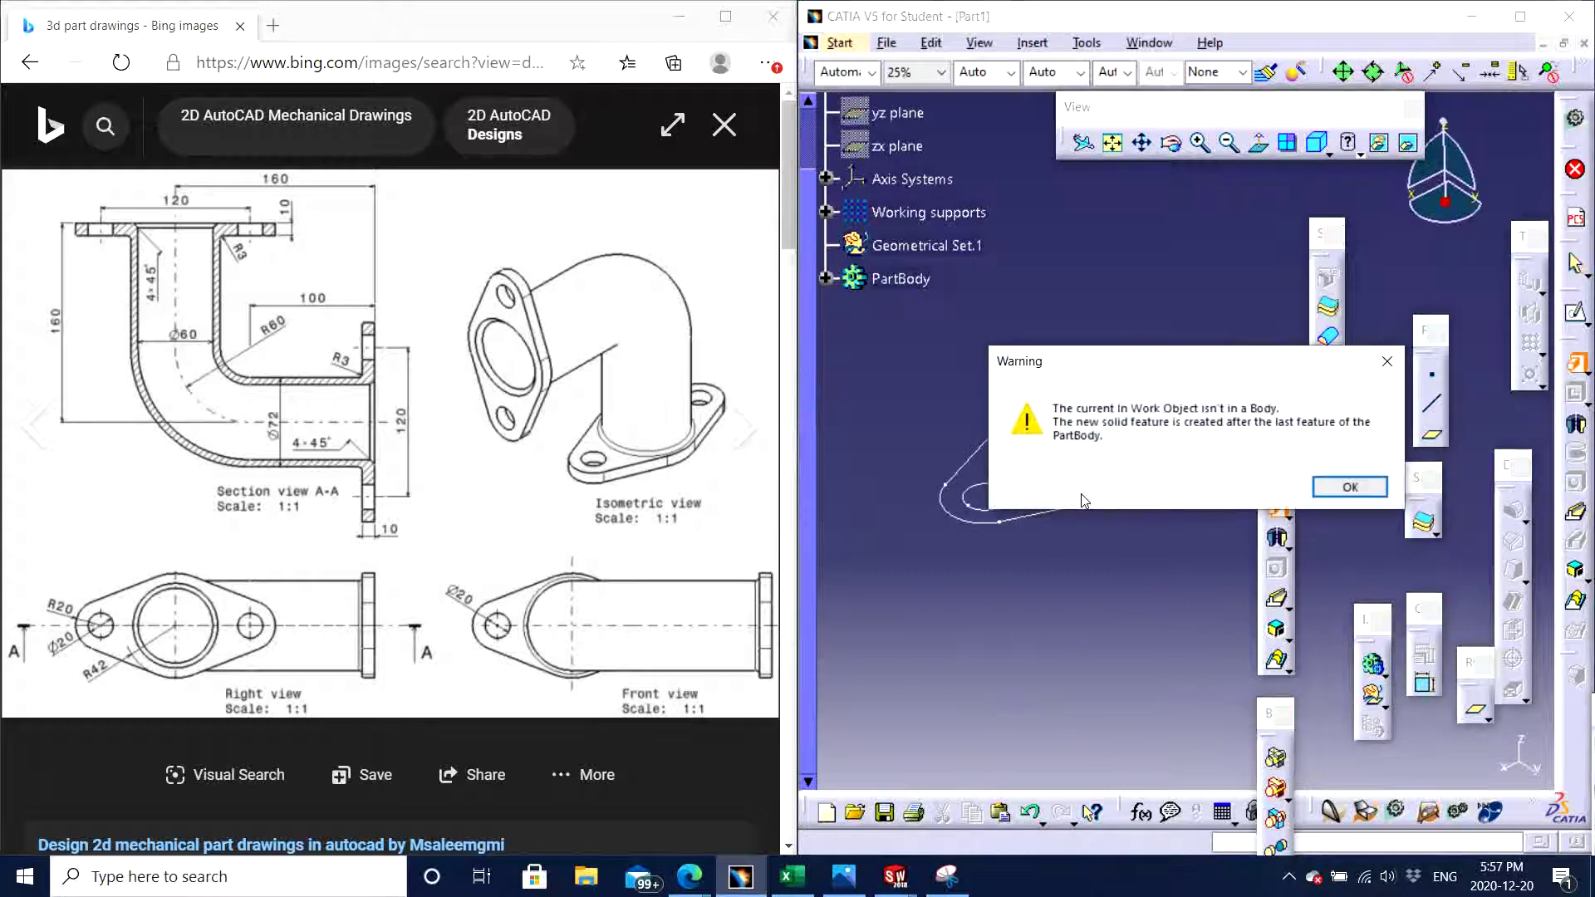
pyautogui.click(1347, 490)
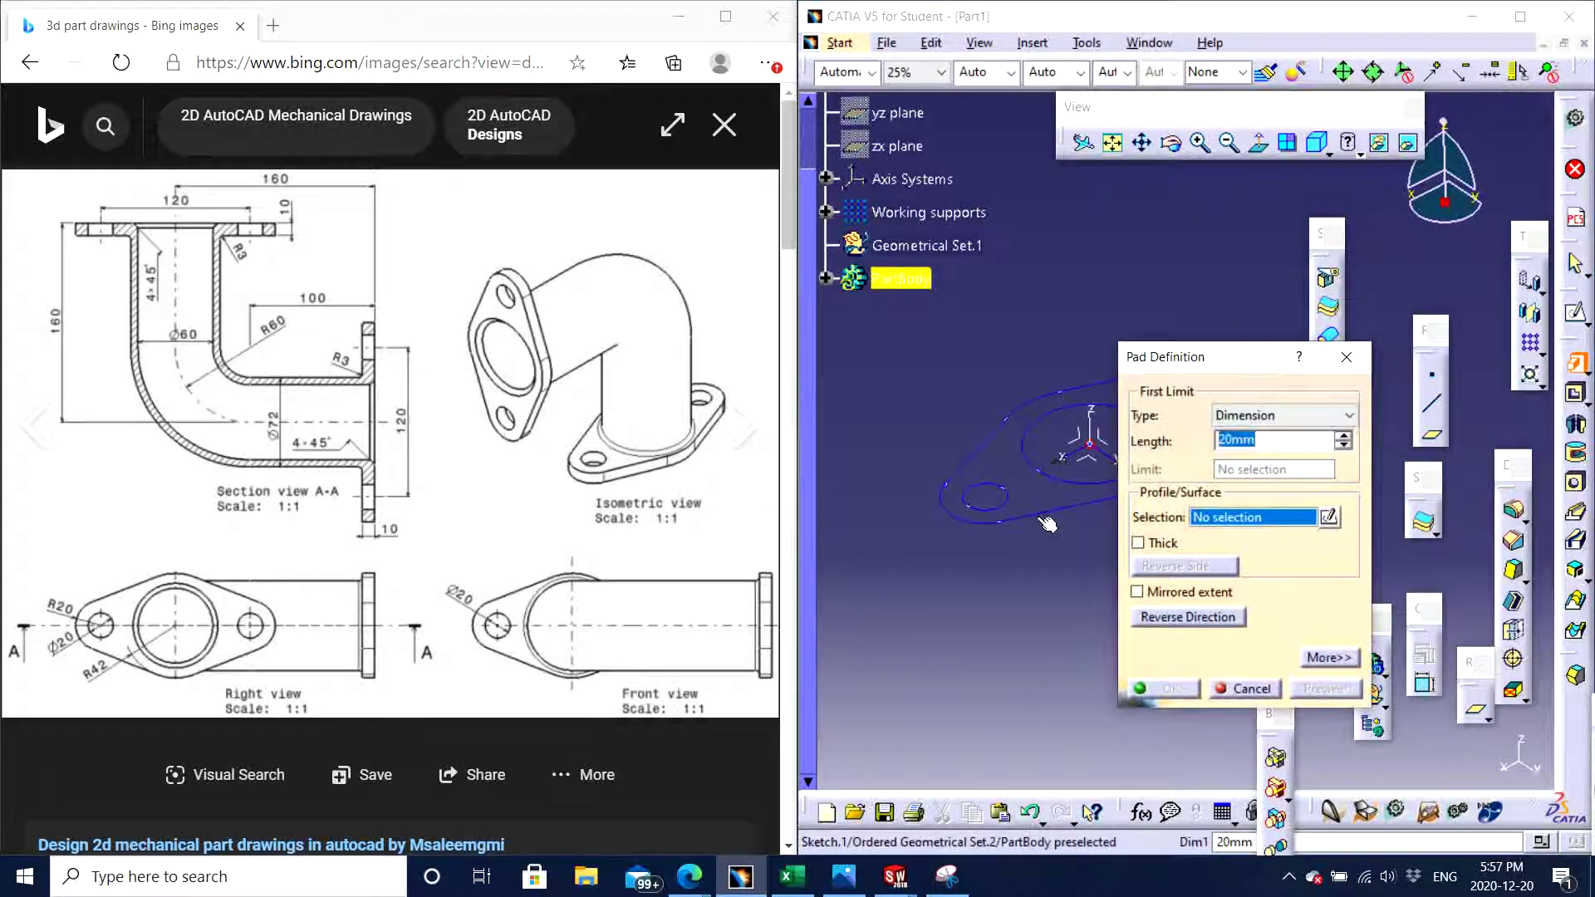
pyautogui.click(1079, 504)
pyautogui.moveTo(1078, 503); pyautogui.dragTo(1021, 497, button='middle')
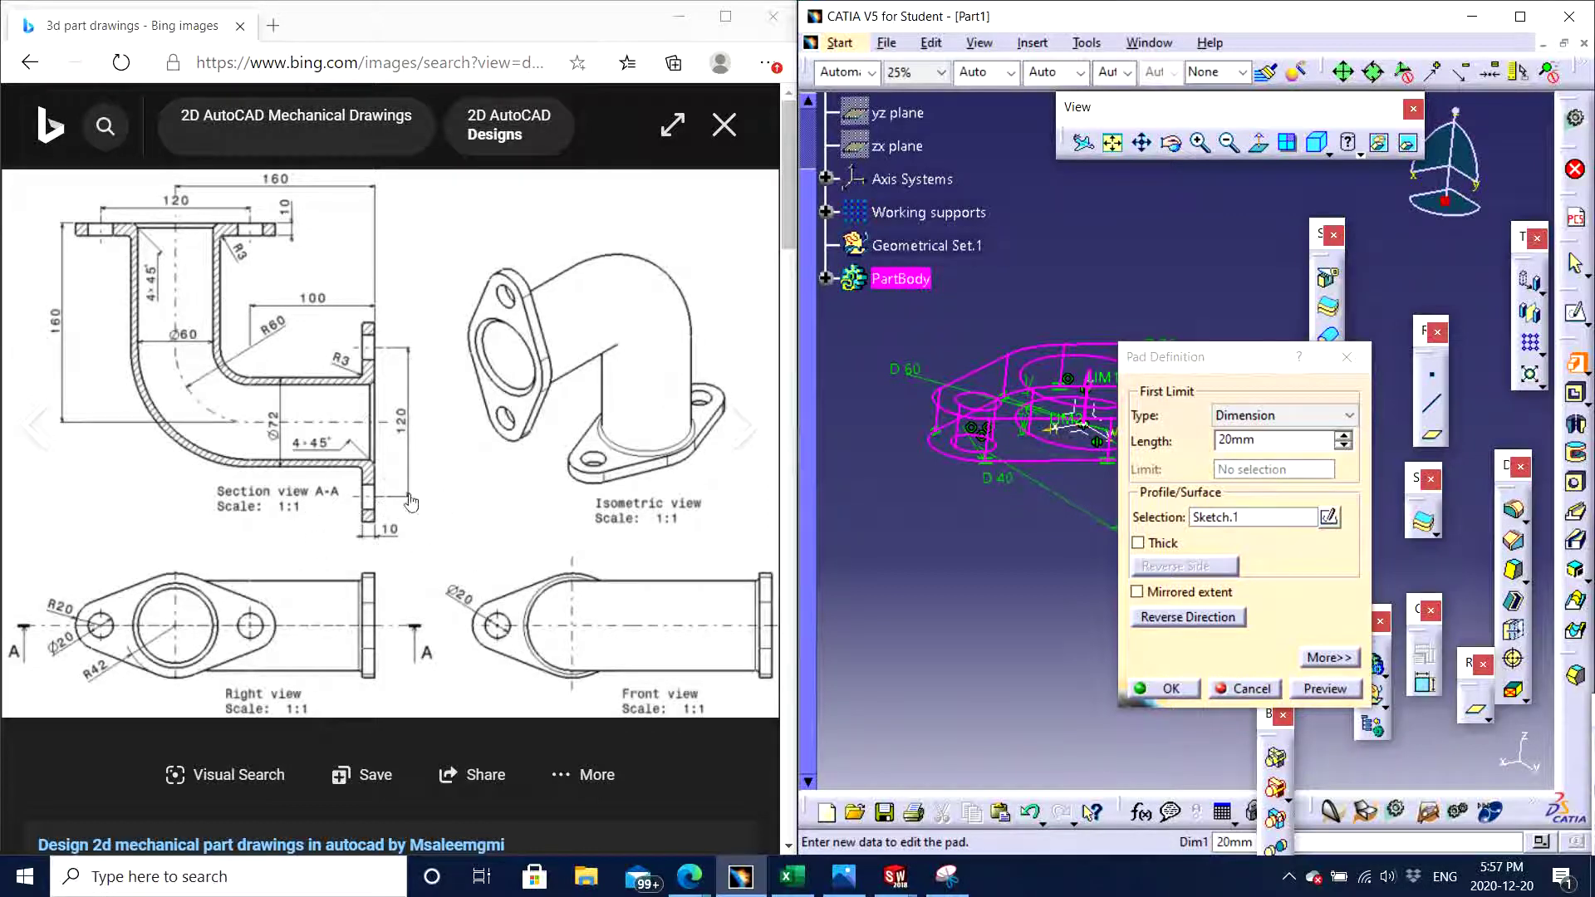
pyautogui.click(1295, 440)
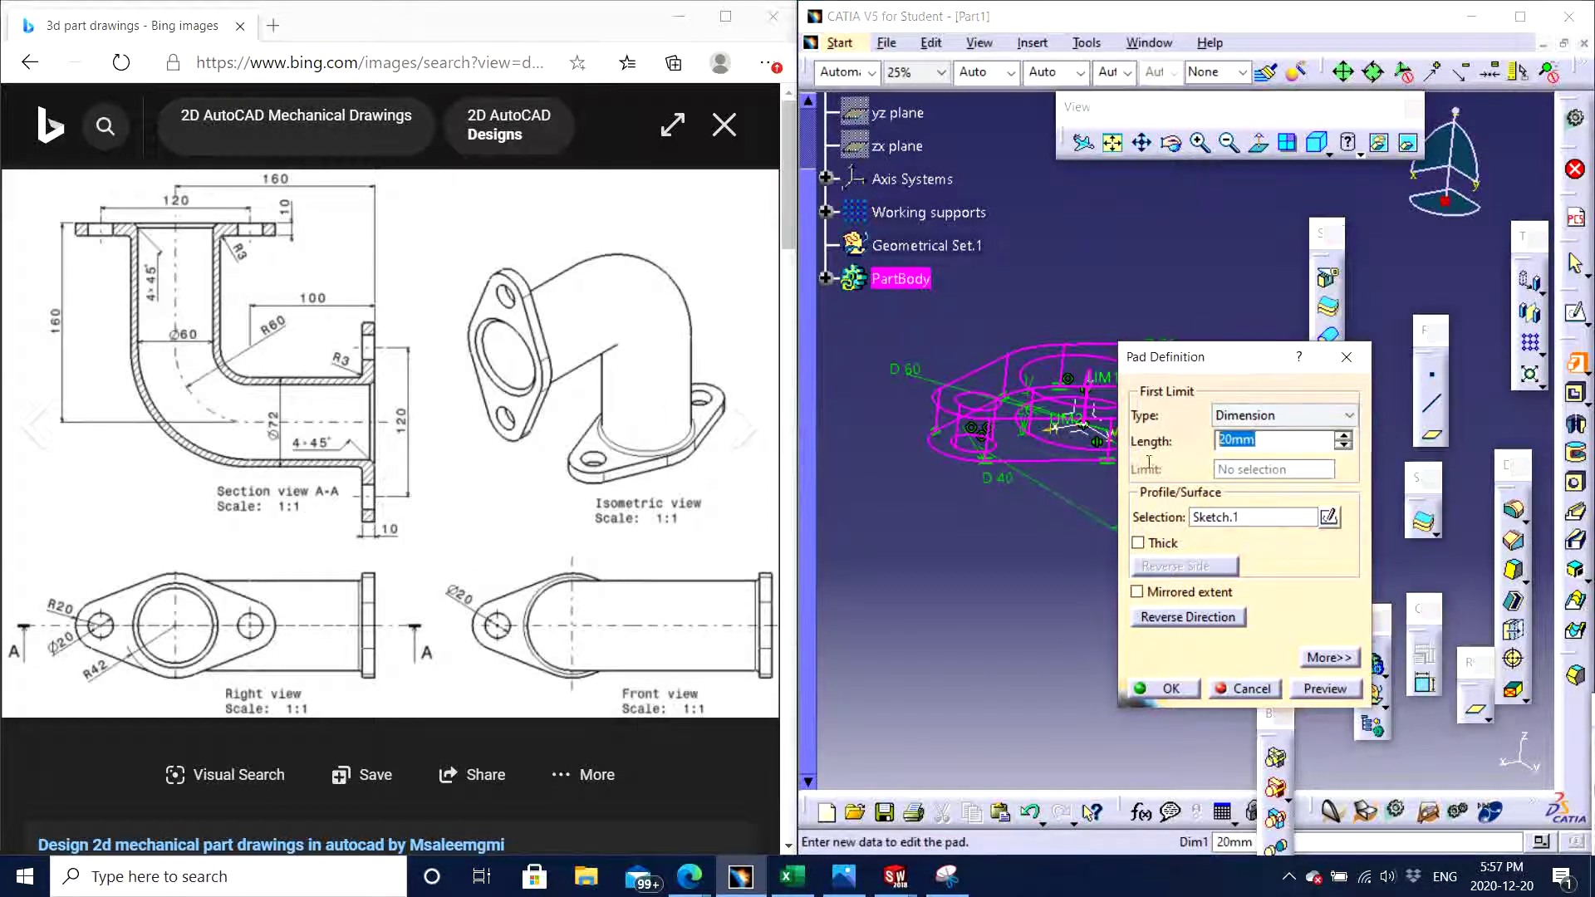
pyautogui.write('10')
pyautogui.press('Return')
pyautogui.rightClick(1036, 422)
pyautogui.click(1168, 486)
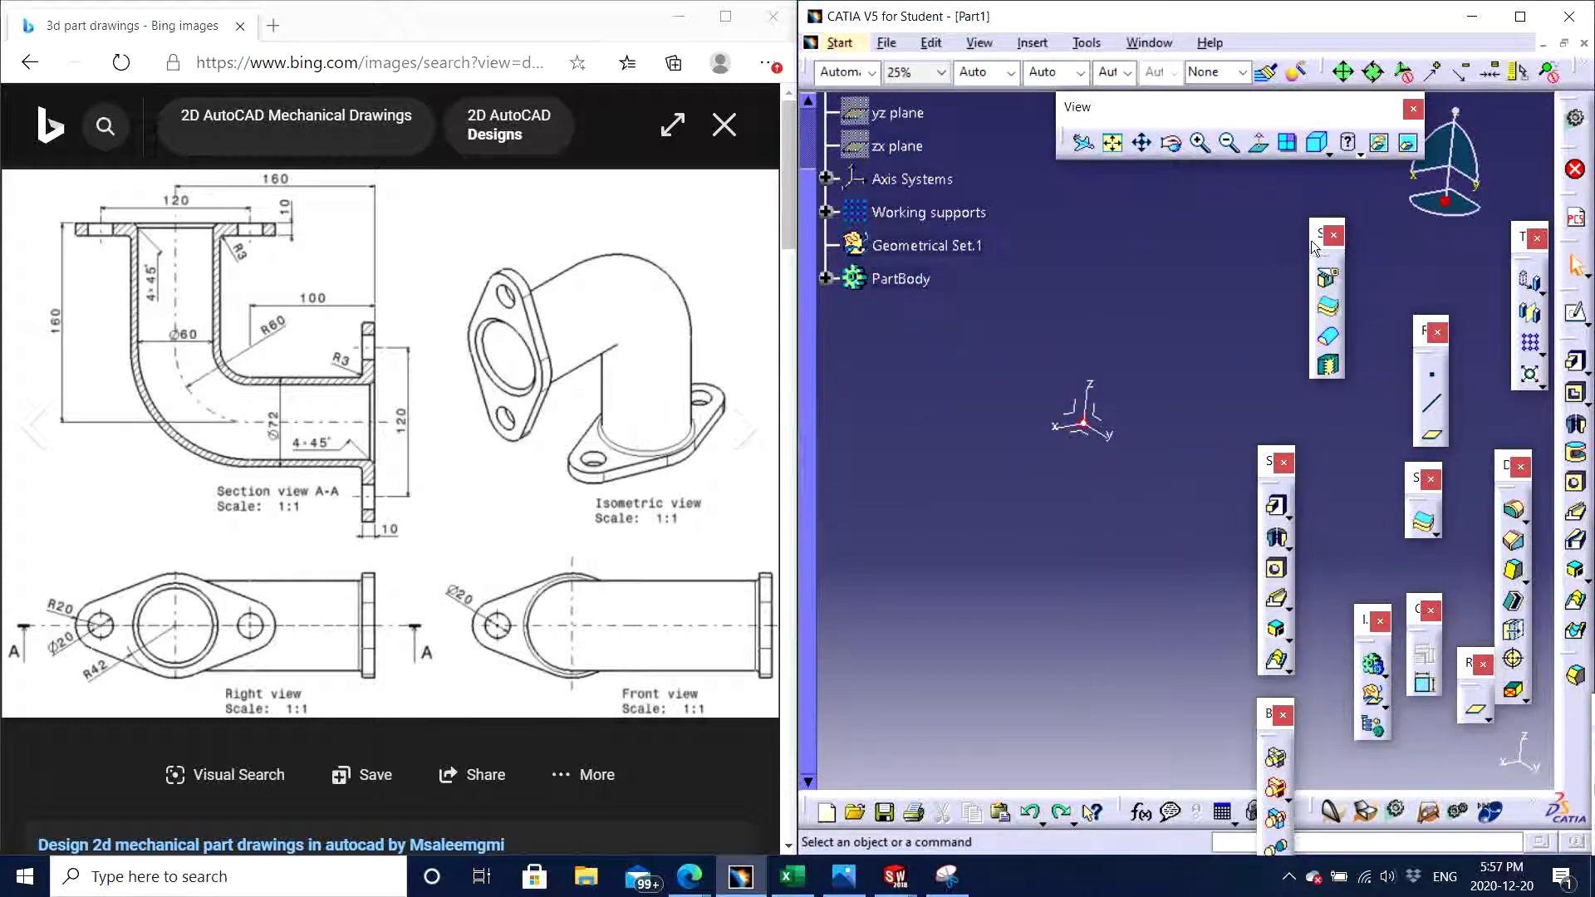
pyautogui.hotkey('ctrl', 'y')
pyautogui.click(1139, 313)
pyautogui.moveTo(1028, 489)
pyautogui.mouseDown(button='middle')
pyautogui.moveTo(1068, 491)
pyautogui.moveTo(1039, 541)
pyautogui.moveTo(1170, 429)
pyautogui.moveTo(1022, 465)
pyautogui.mouseUp(button='middle')
pyautogui.click(991, 466)
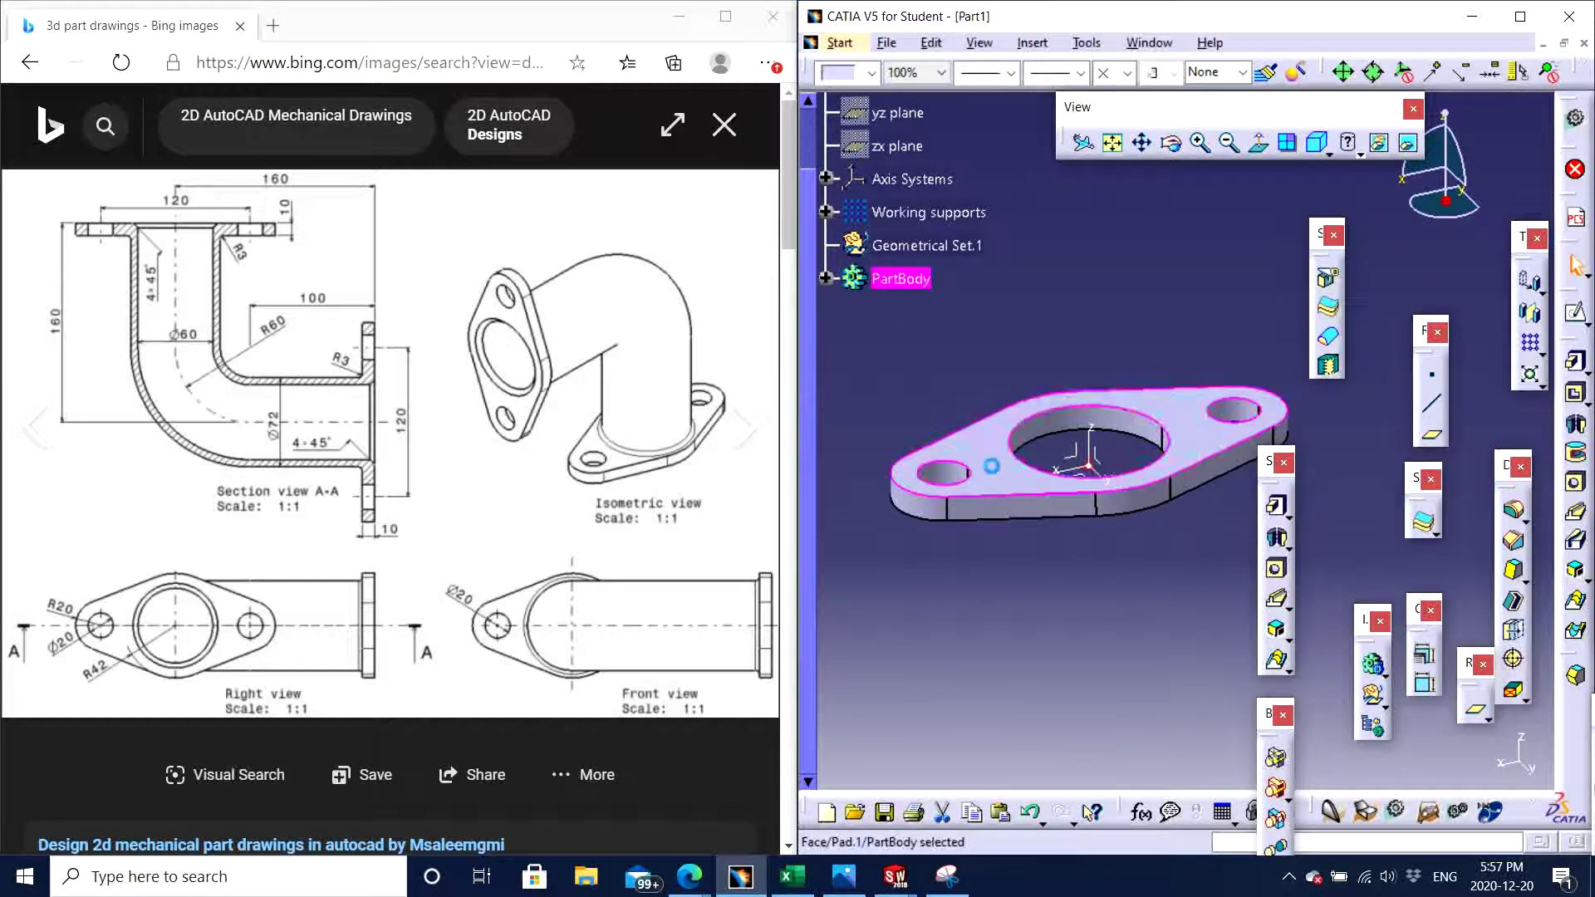
pyautogui.rightClick(990, 466)
pyautogui.click(1123, 620)
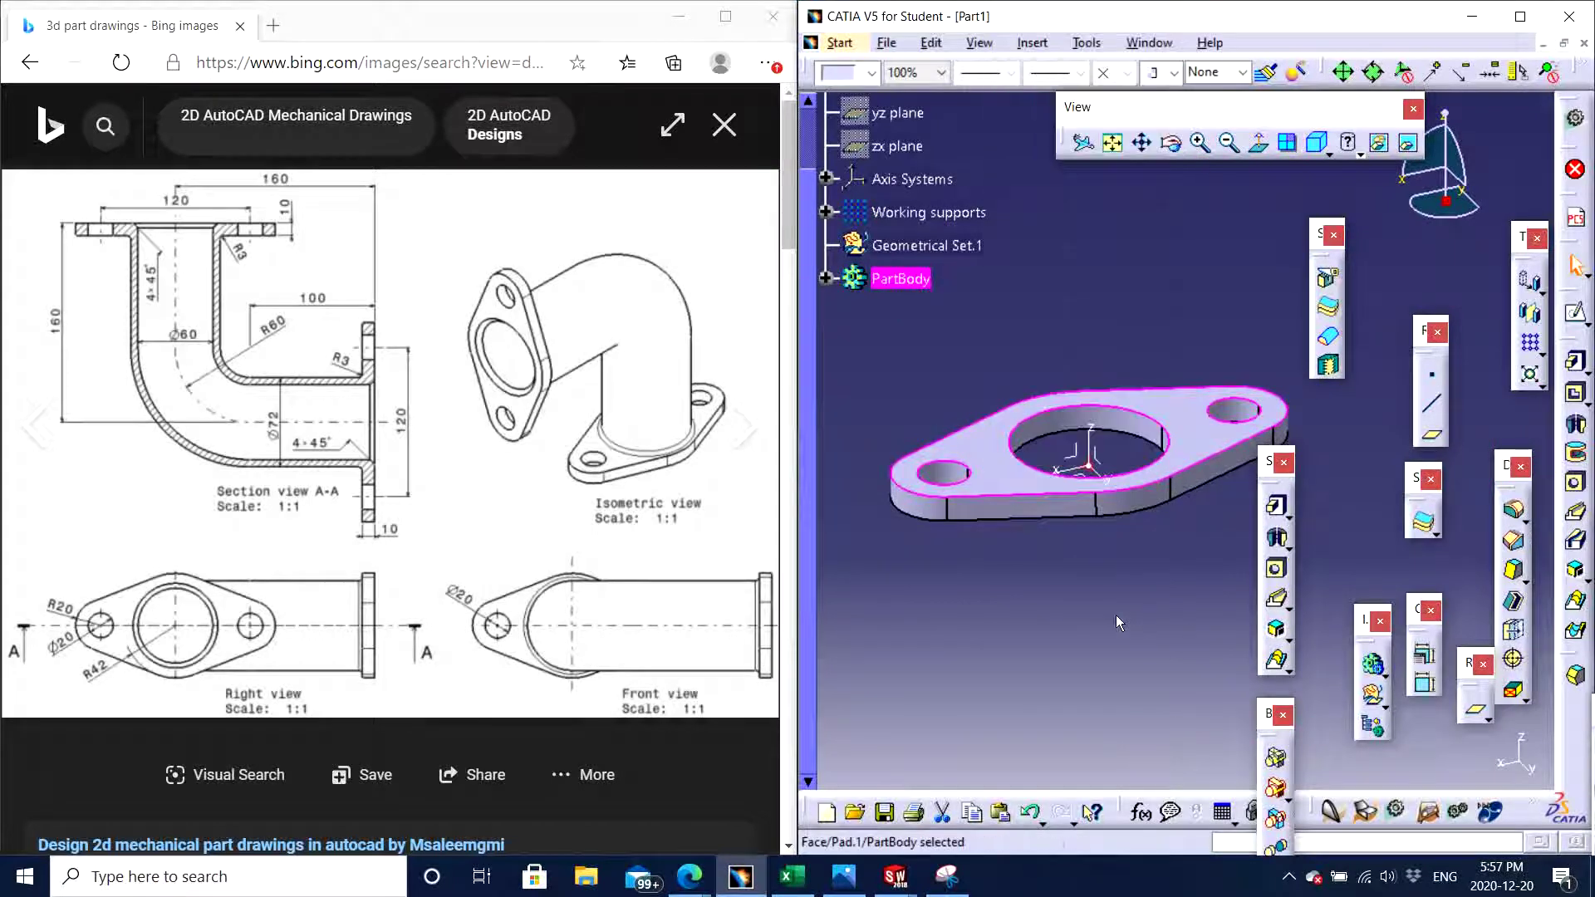
pyautogui.click(1121, 621)
pyautogui.moveTo(1068, 616); pyautogui.dragTo(1106, 656, button='middle')
pyautogui.moveTo(1137, 544); pyautogui.dragTo(1085, 573, button='middle')
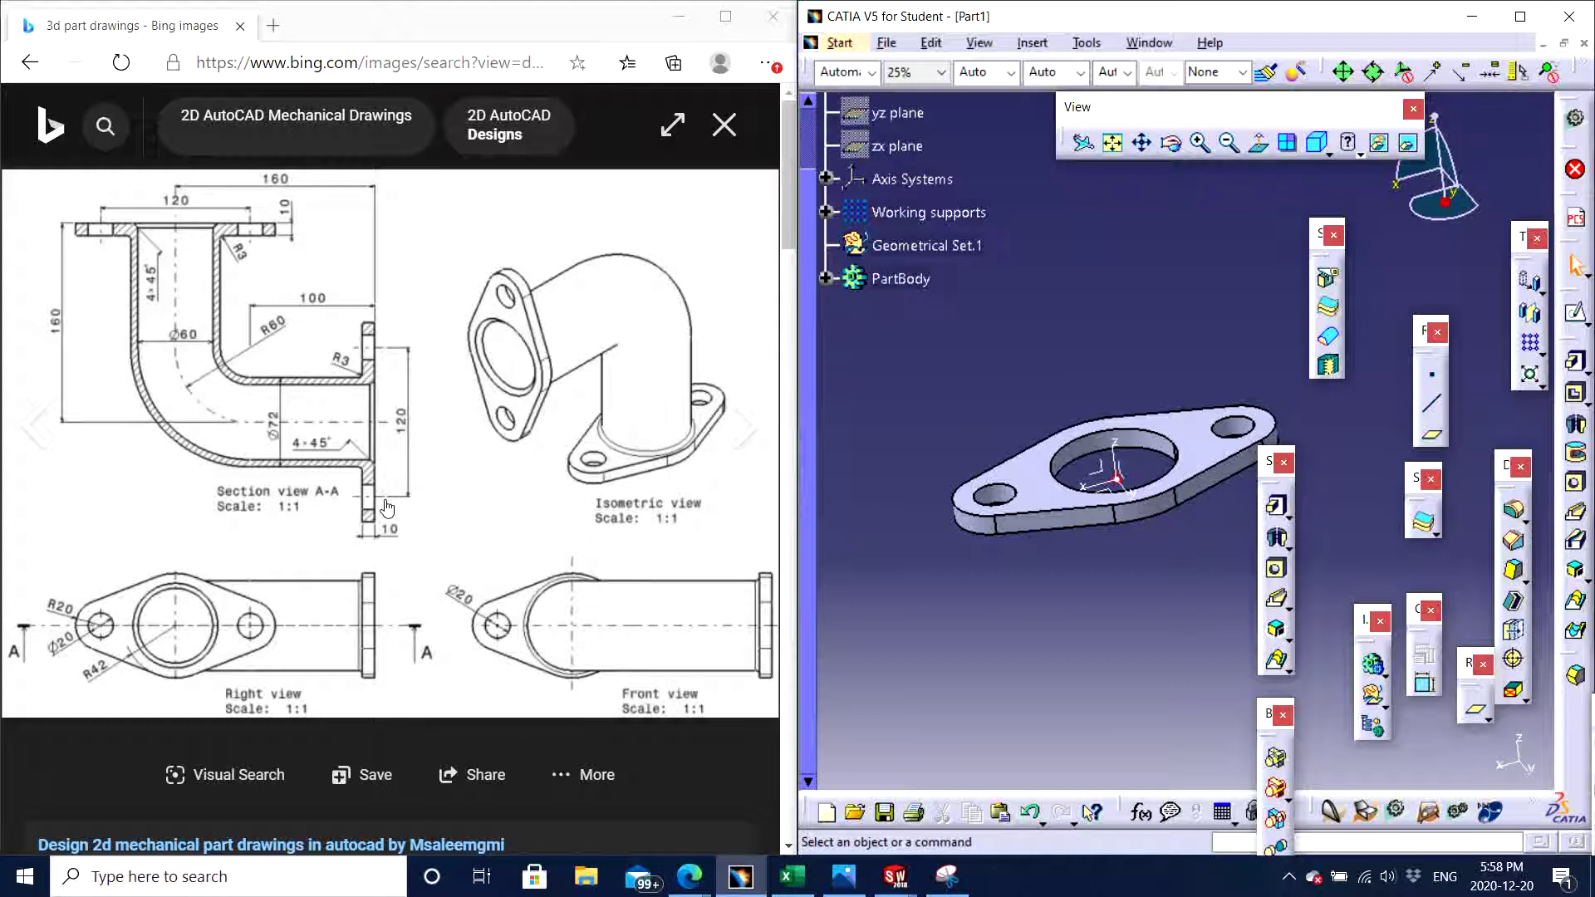
# Open the Rib definition to examine its required profile and center curve, and close it without creating a rib
pyautogui.click(1583, 519)
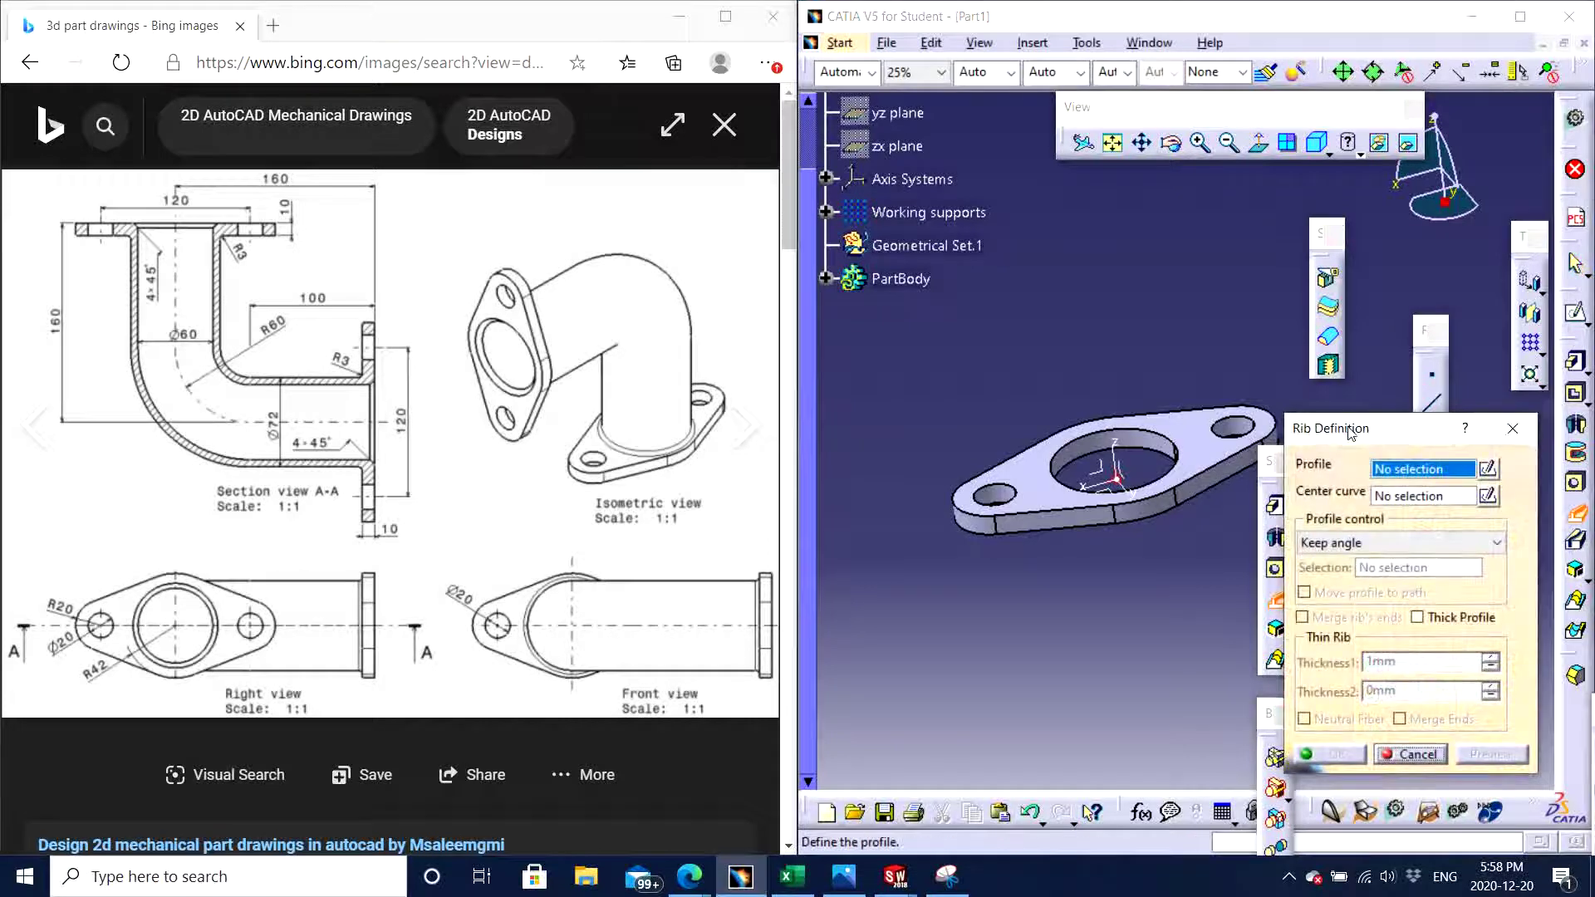
pyautogui.moveTo(1343, 421); pyautogui.dragTo(1055, 264)
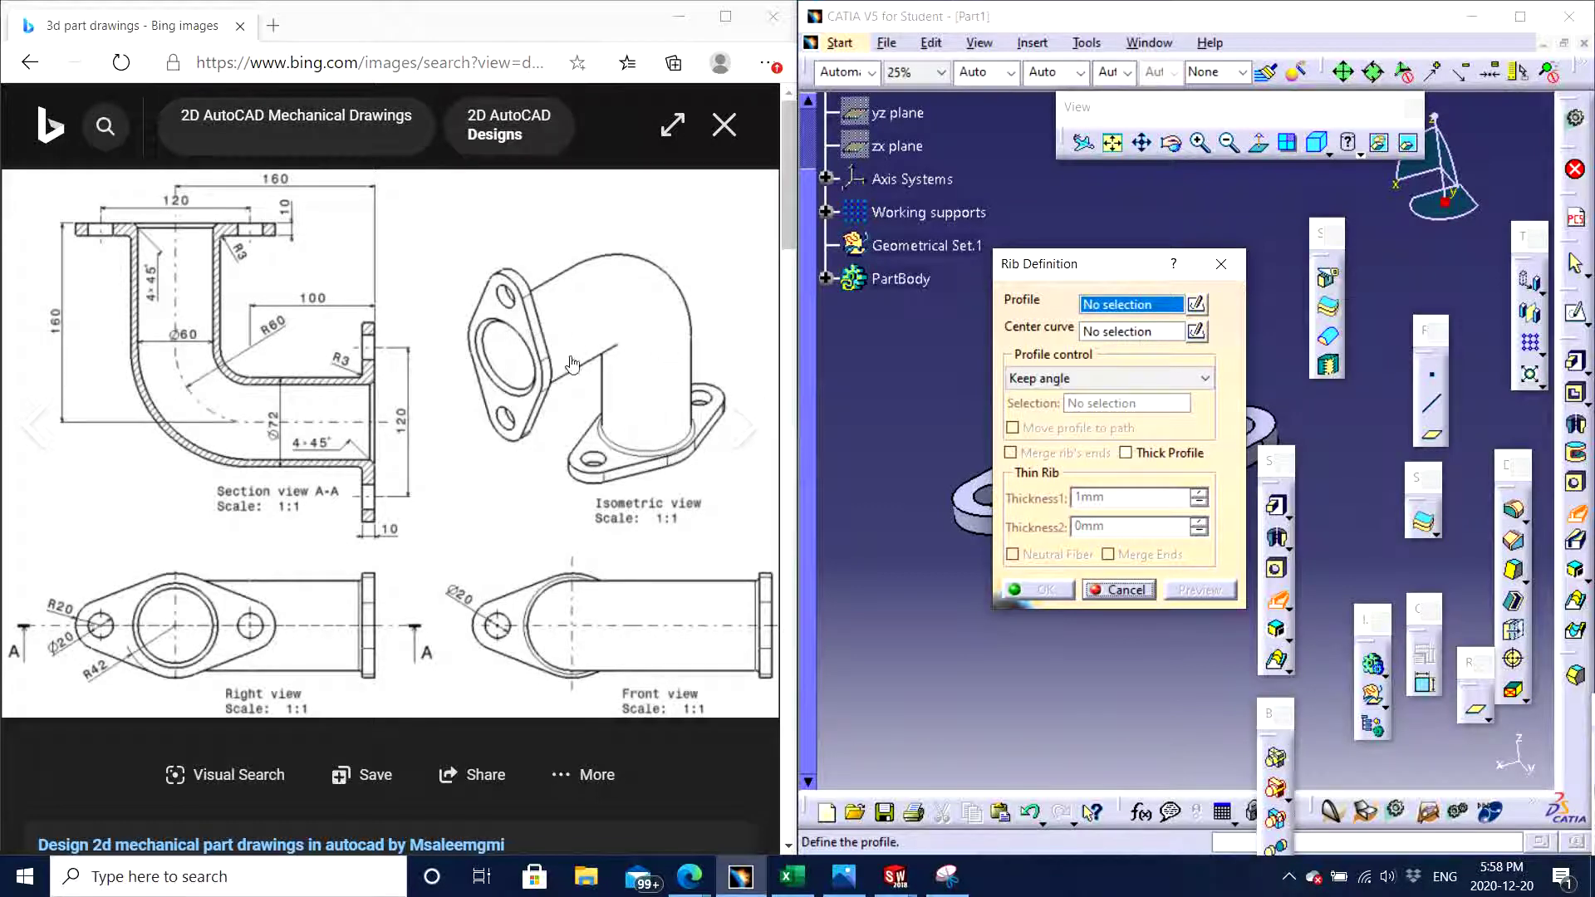
pyautogui.click(1228, 269)
# In a sketch perpendicular to the flange, start the pipe path profile with a straight line about 92 mm up from the origin
pyautogui.moveTo(1078, 466); pyautogui.dragTo(1186, 621, button='middle')
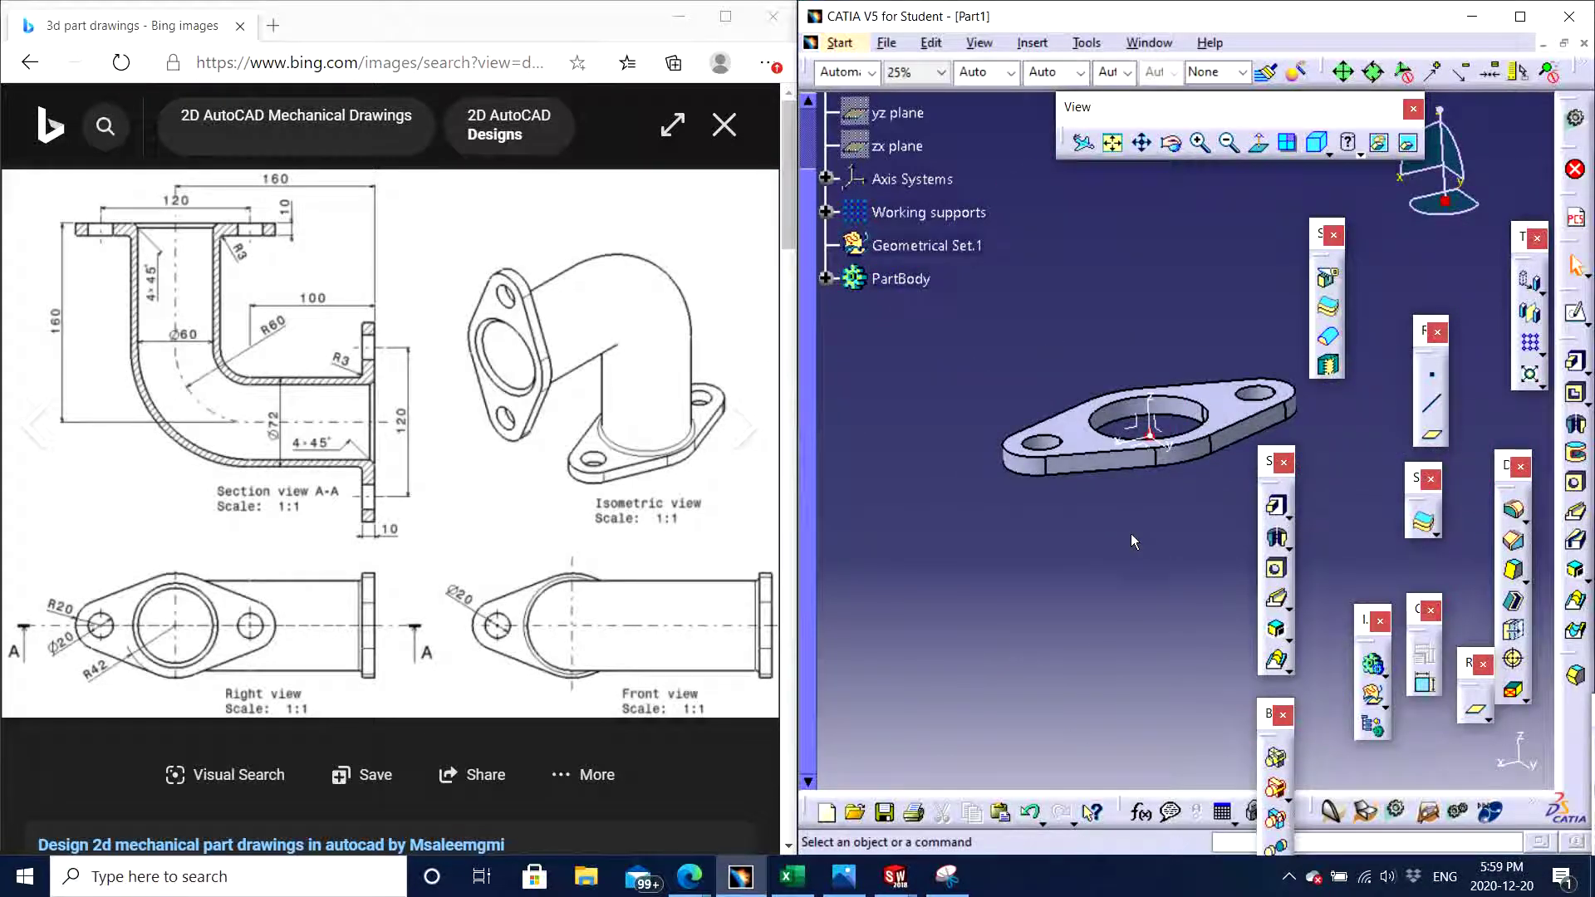
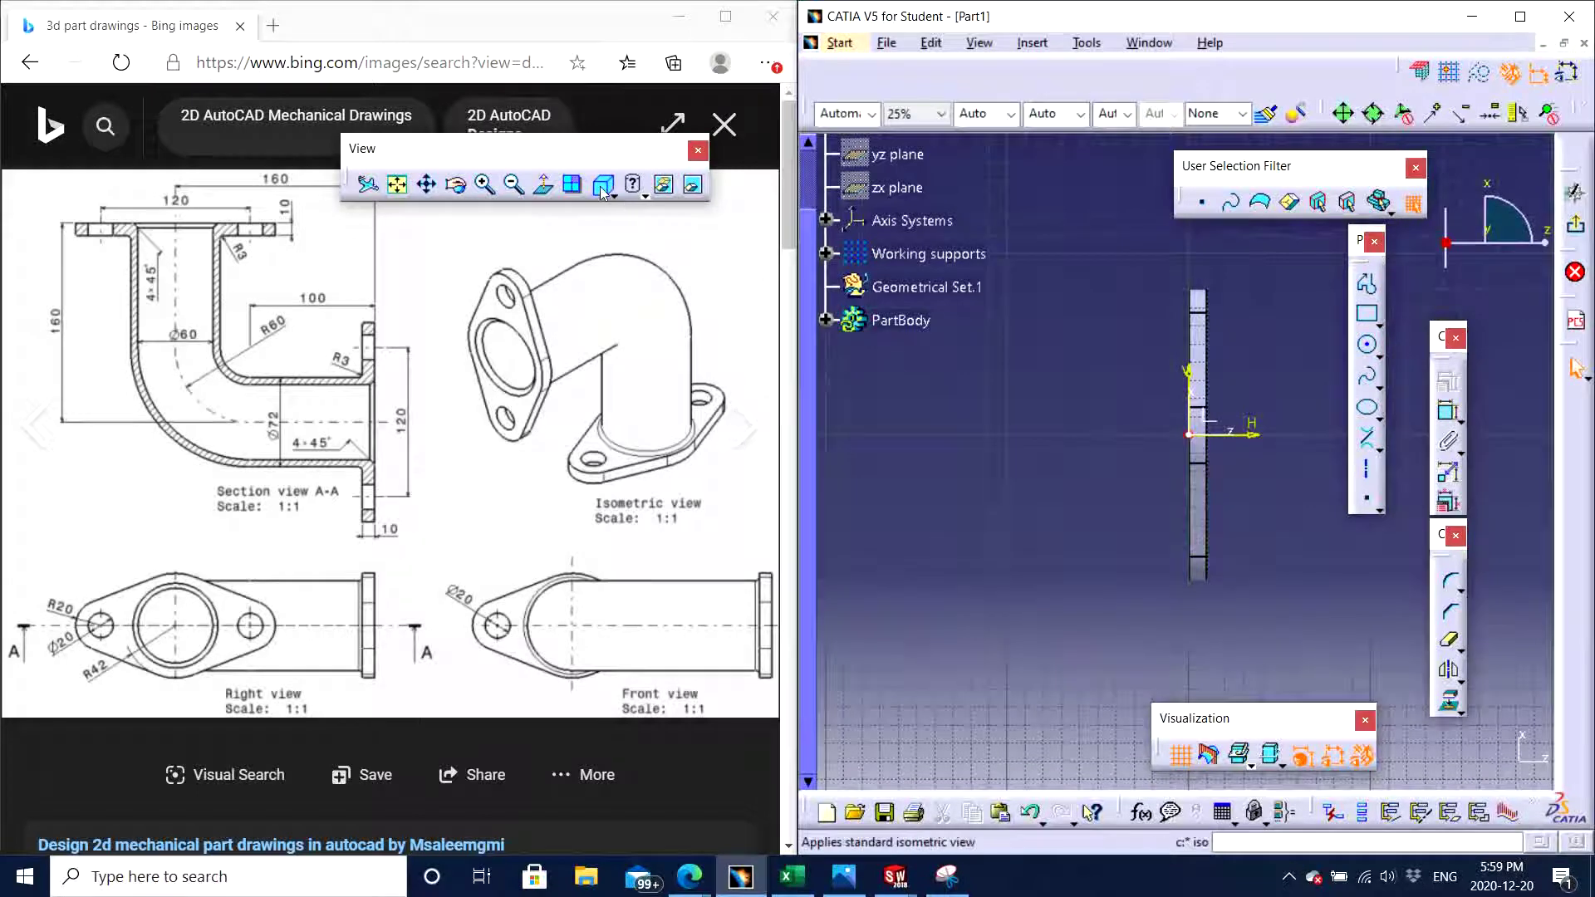
pyautogui.click(600, 184)
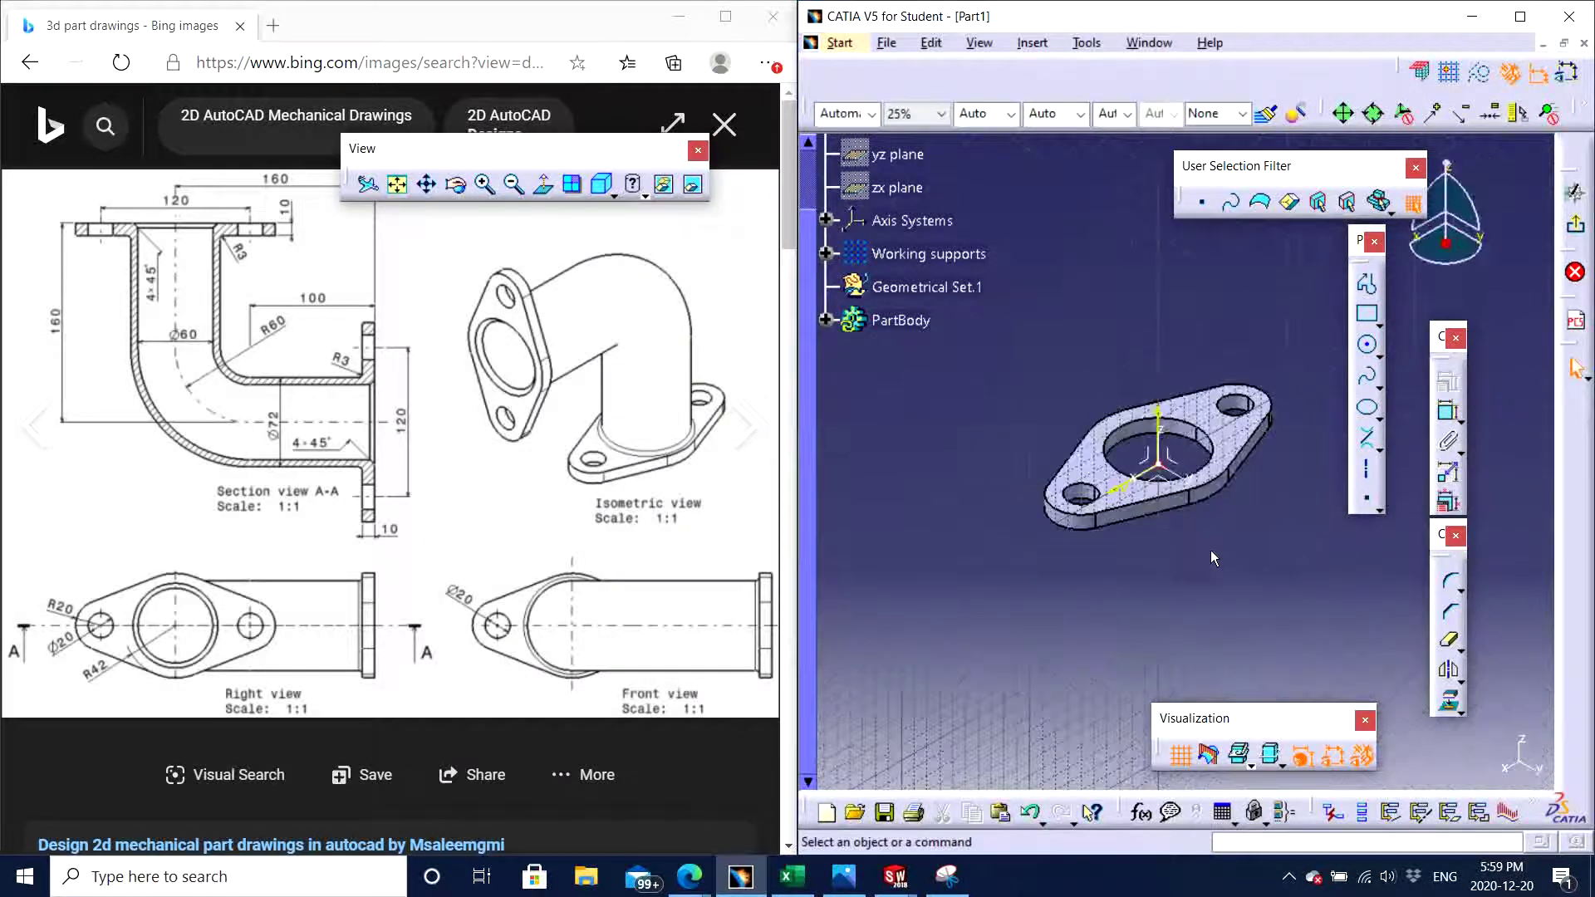
pyautogui.moveTo(1210, 550); pyautogui.dragTo(1128, 486, button='middle')
pyautogui.click(1366, 283)
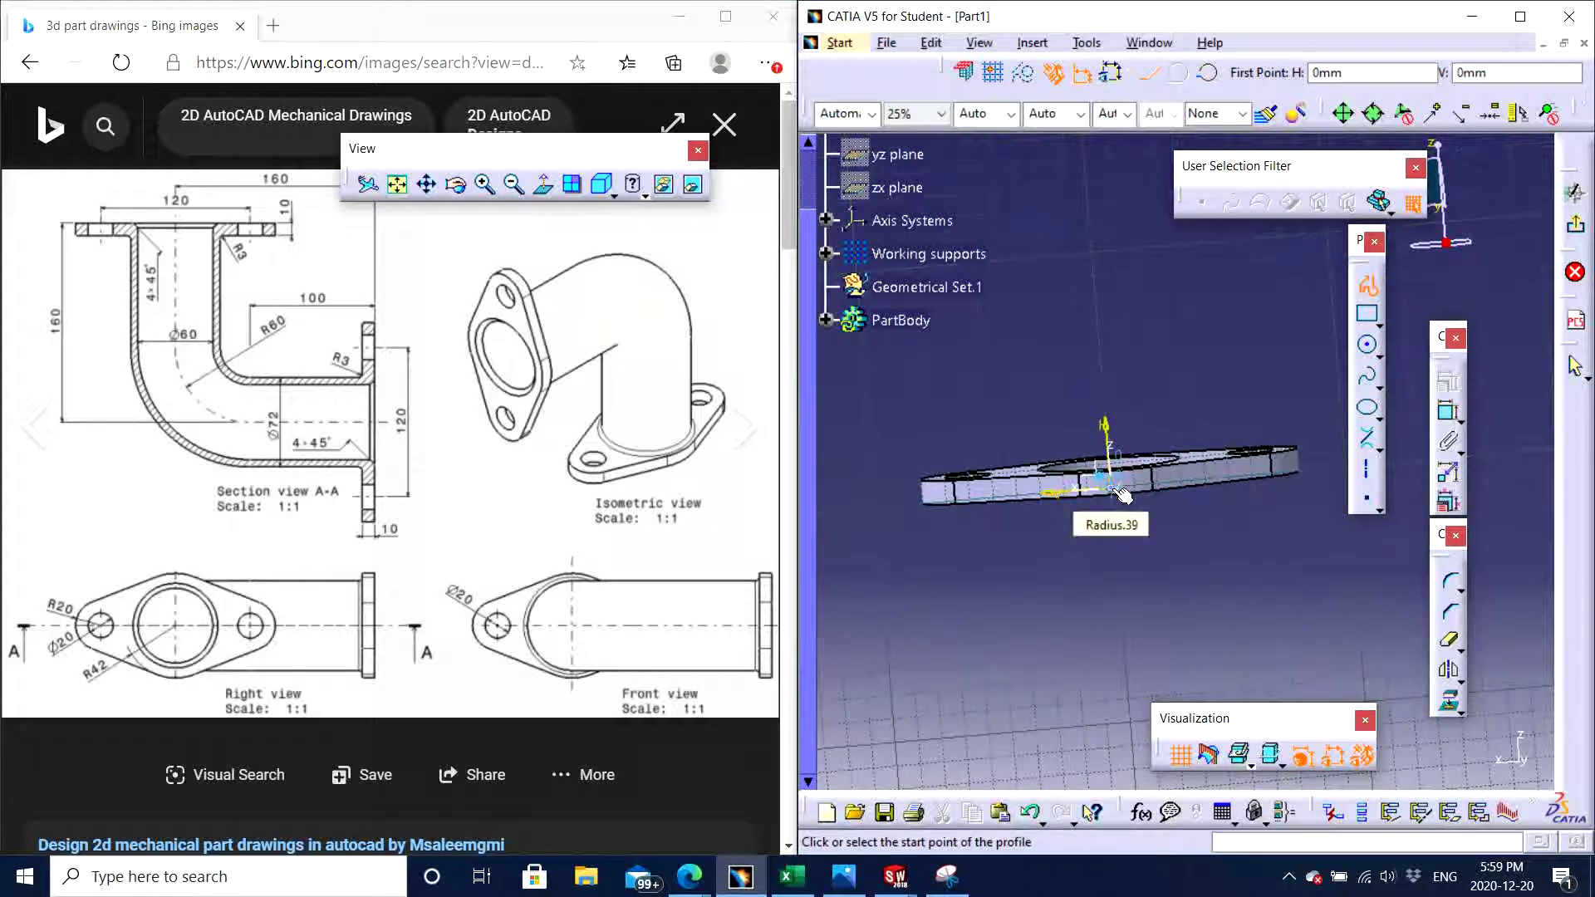
pyautogui.click(1121, 494)
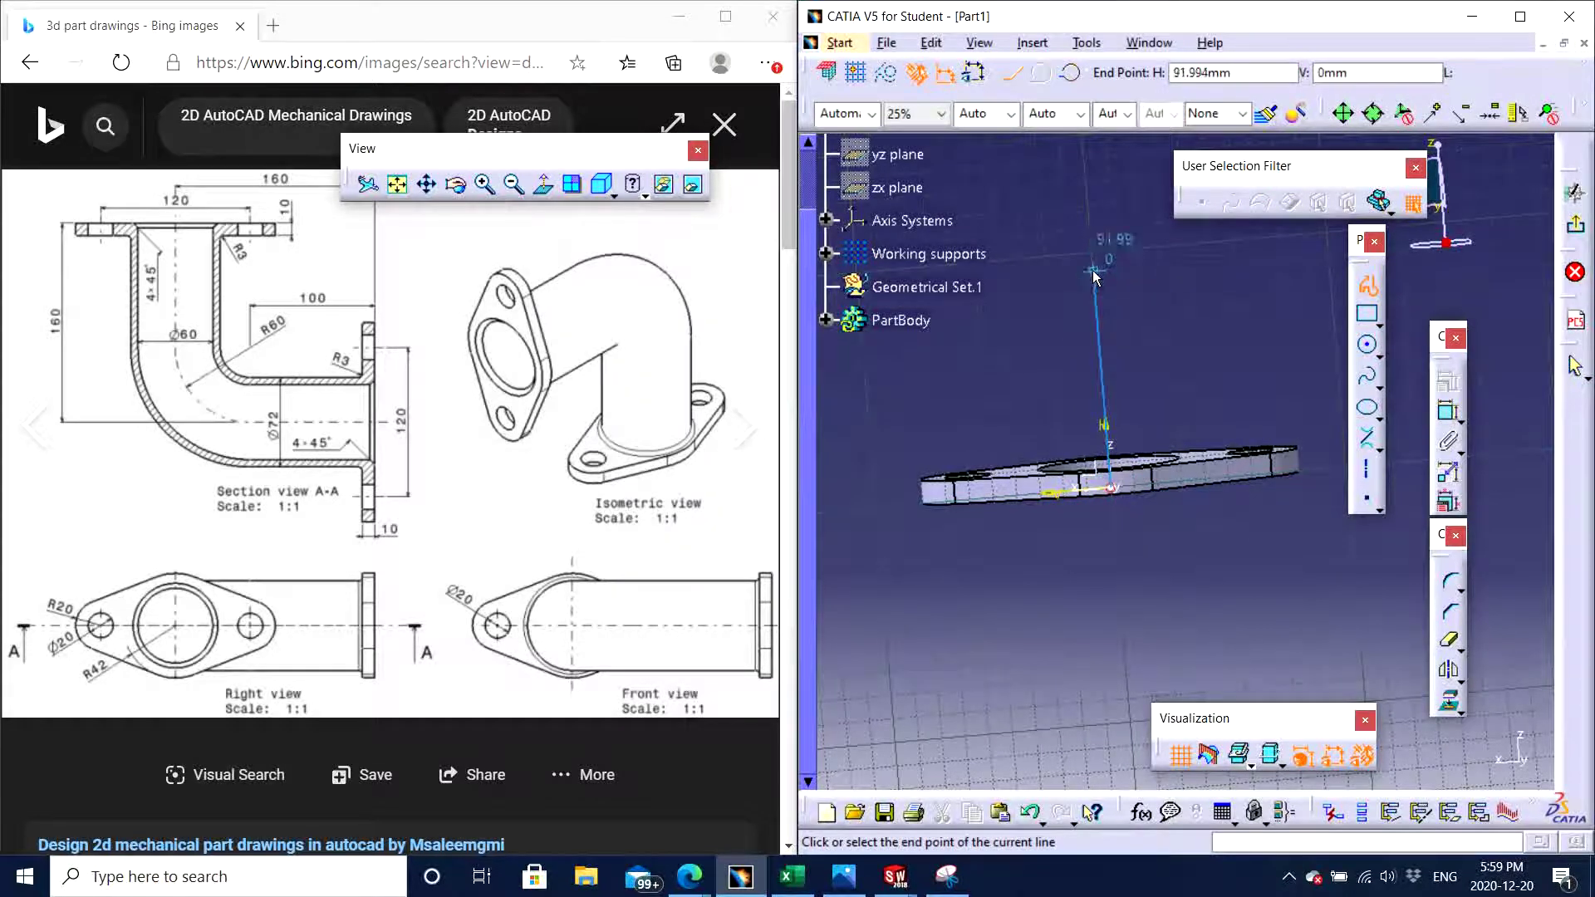
pyautogui.moveTo(1096, 278); pyautogui.dragTo(1163, 357, button='middle')
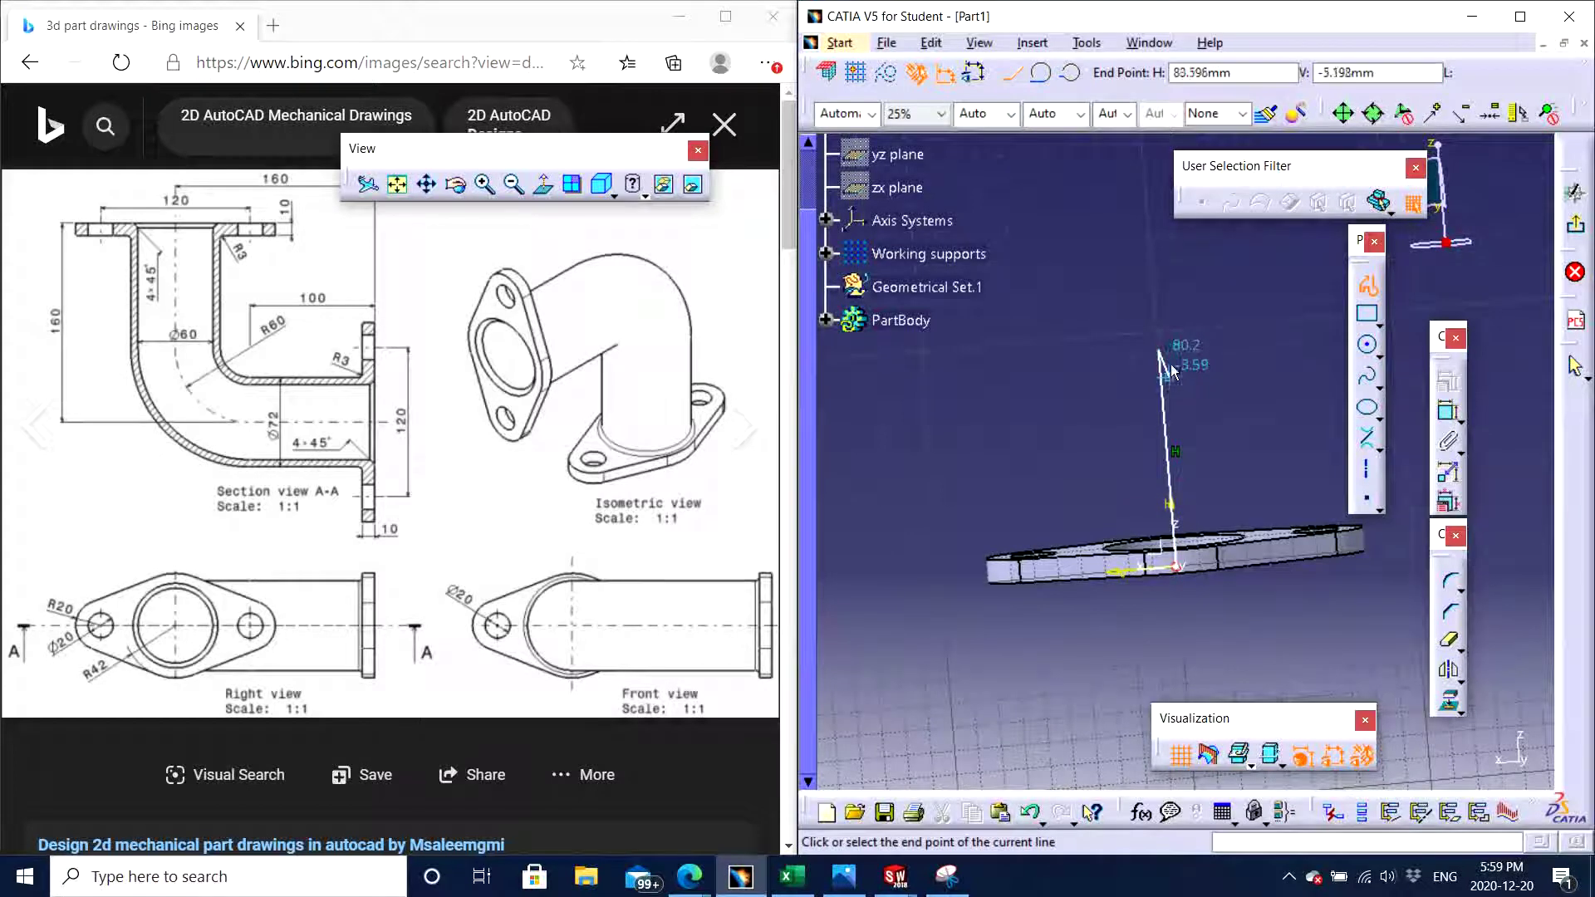
pyautogui.click(1161, 355)
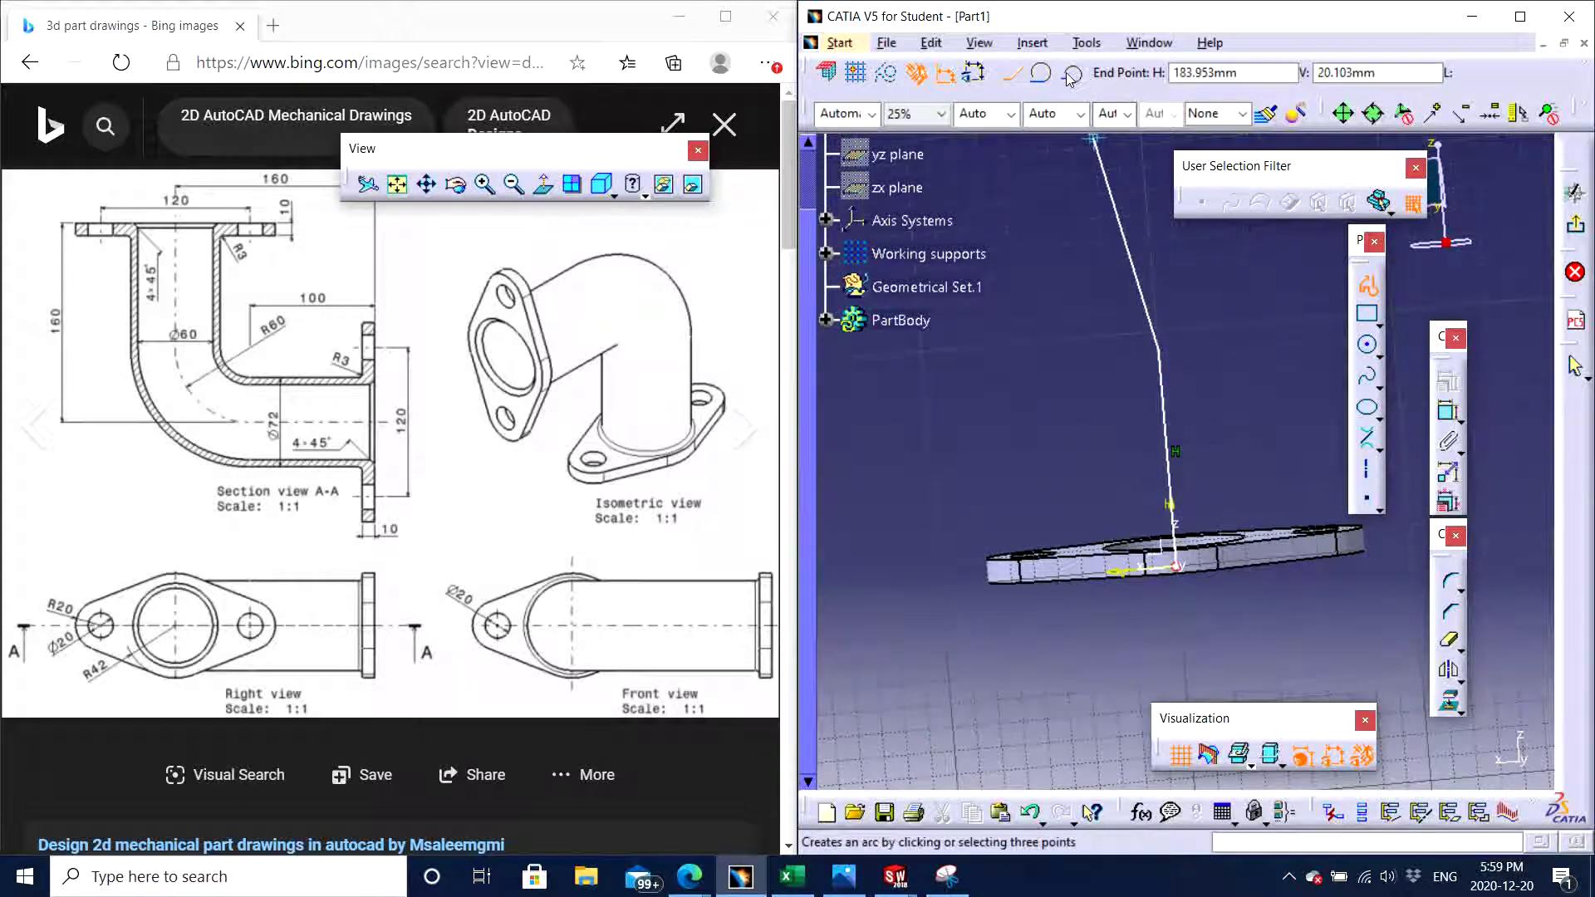
# Continue the path profile from the line's upper end with a three-point arc of about 52 mm radius
pyautogui.click(1072, 75)
pyautogui.moveTo(1079, 287); pyautogui.dragTo(1131, 334, button='middle')
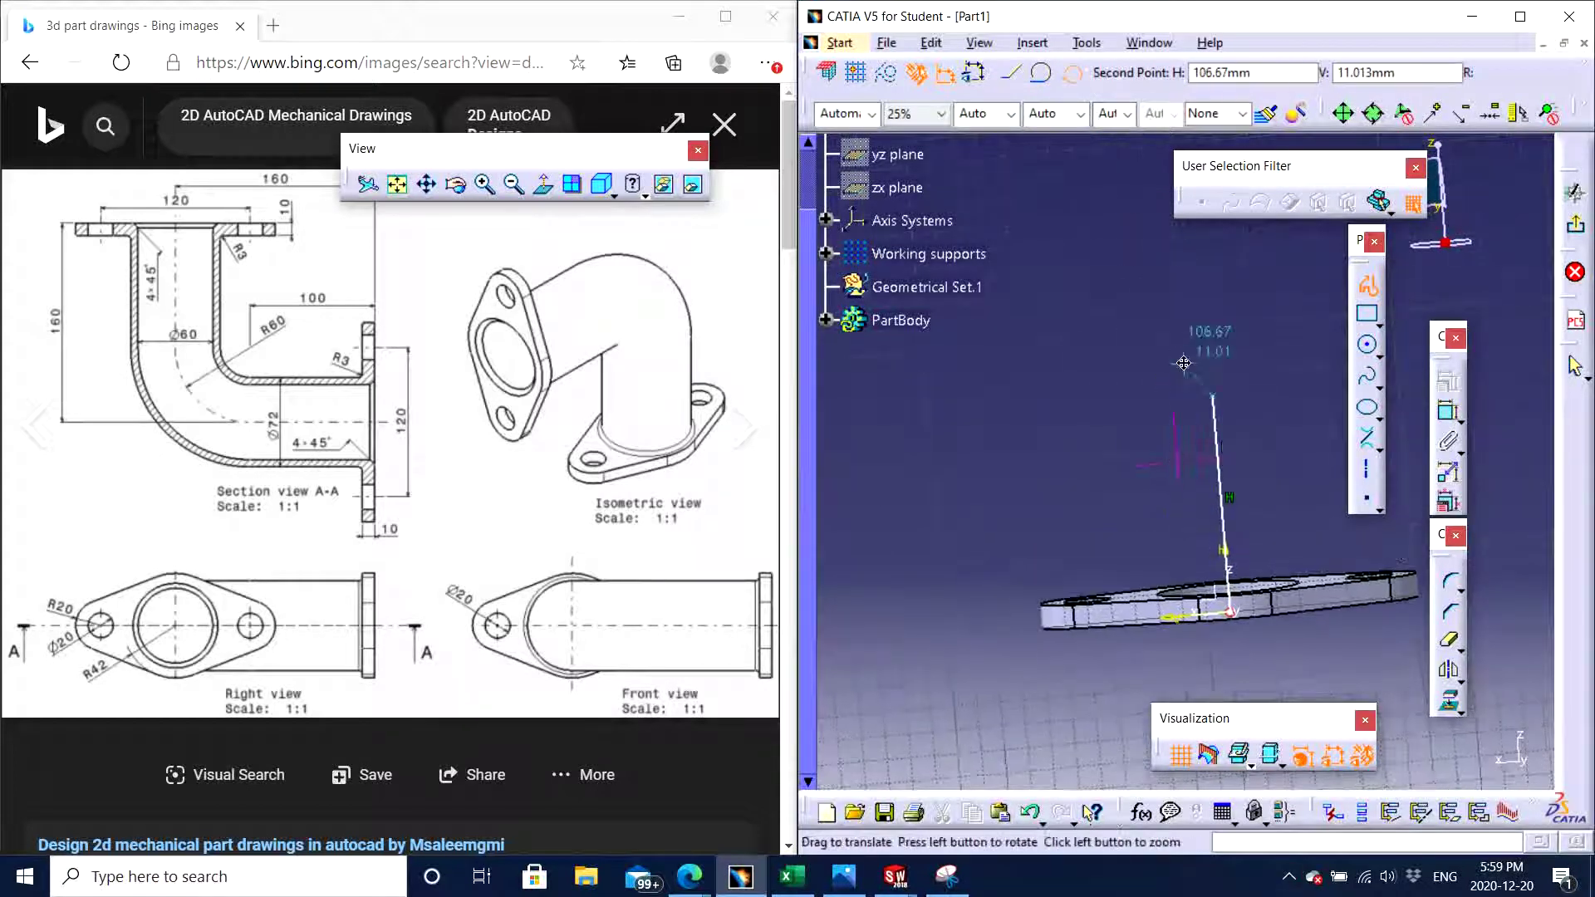
pyautogui.click(1138, 299)
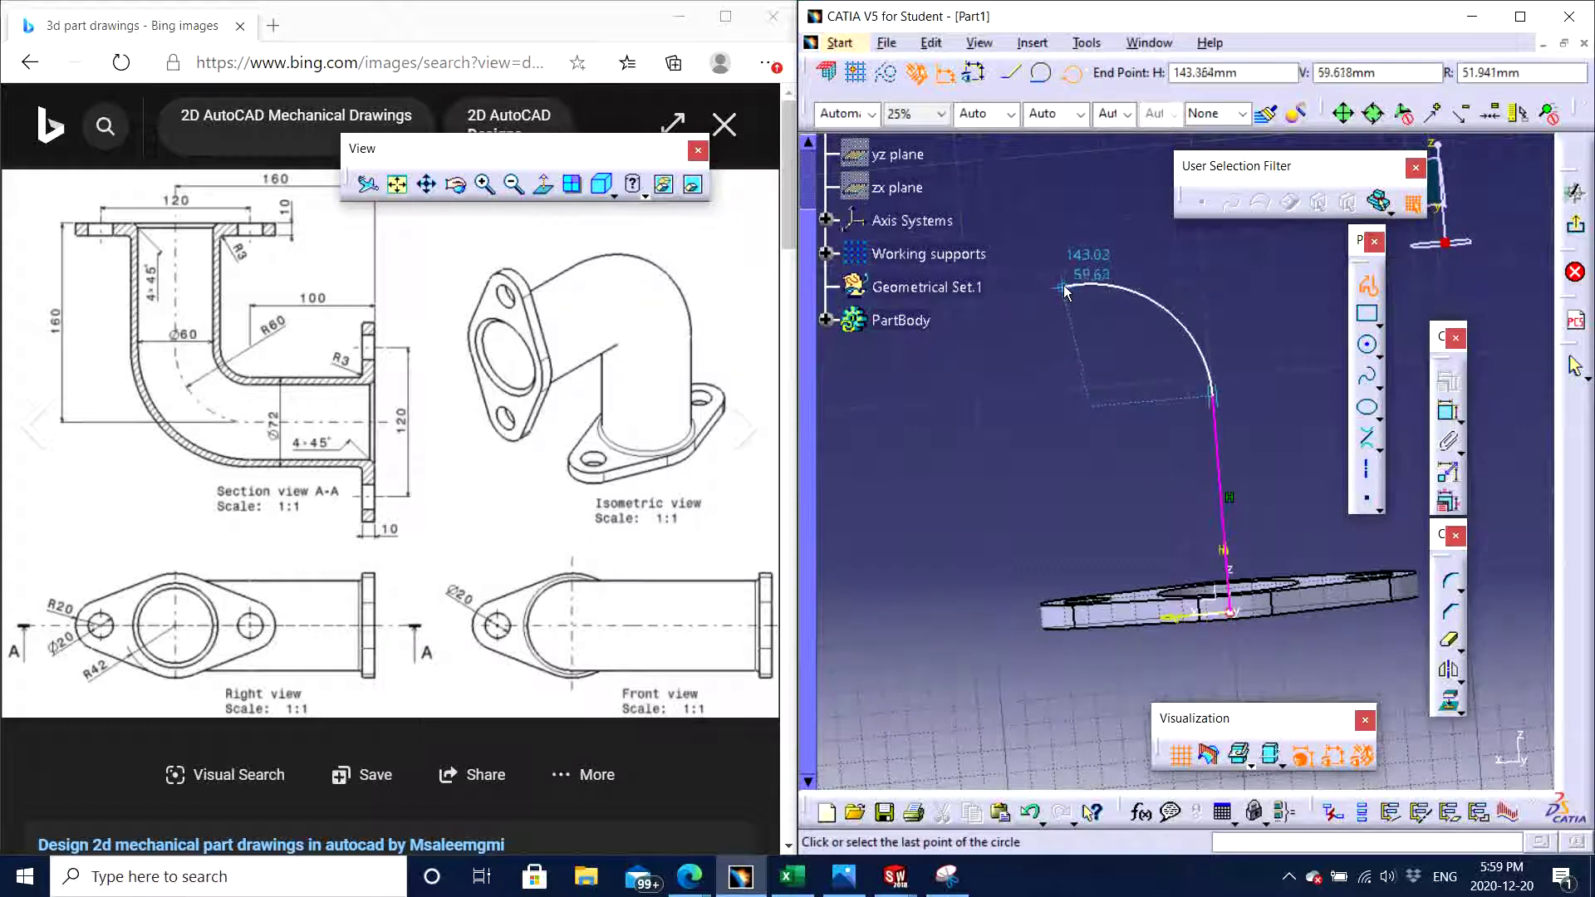
pyautogui.click(1068, 284)
pyautogui.moveTo(1015, 314); pyautogui.dragTo(1264, 305, button='middle')
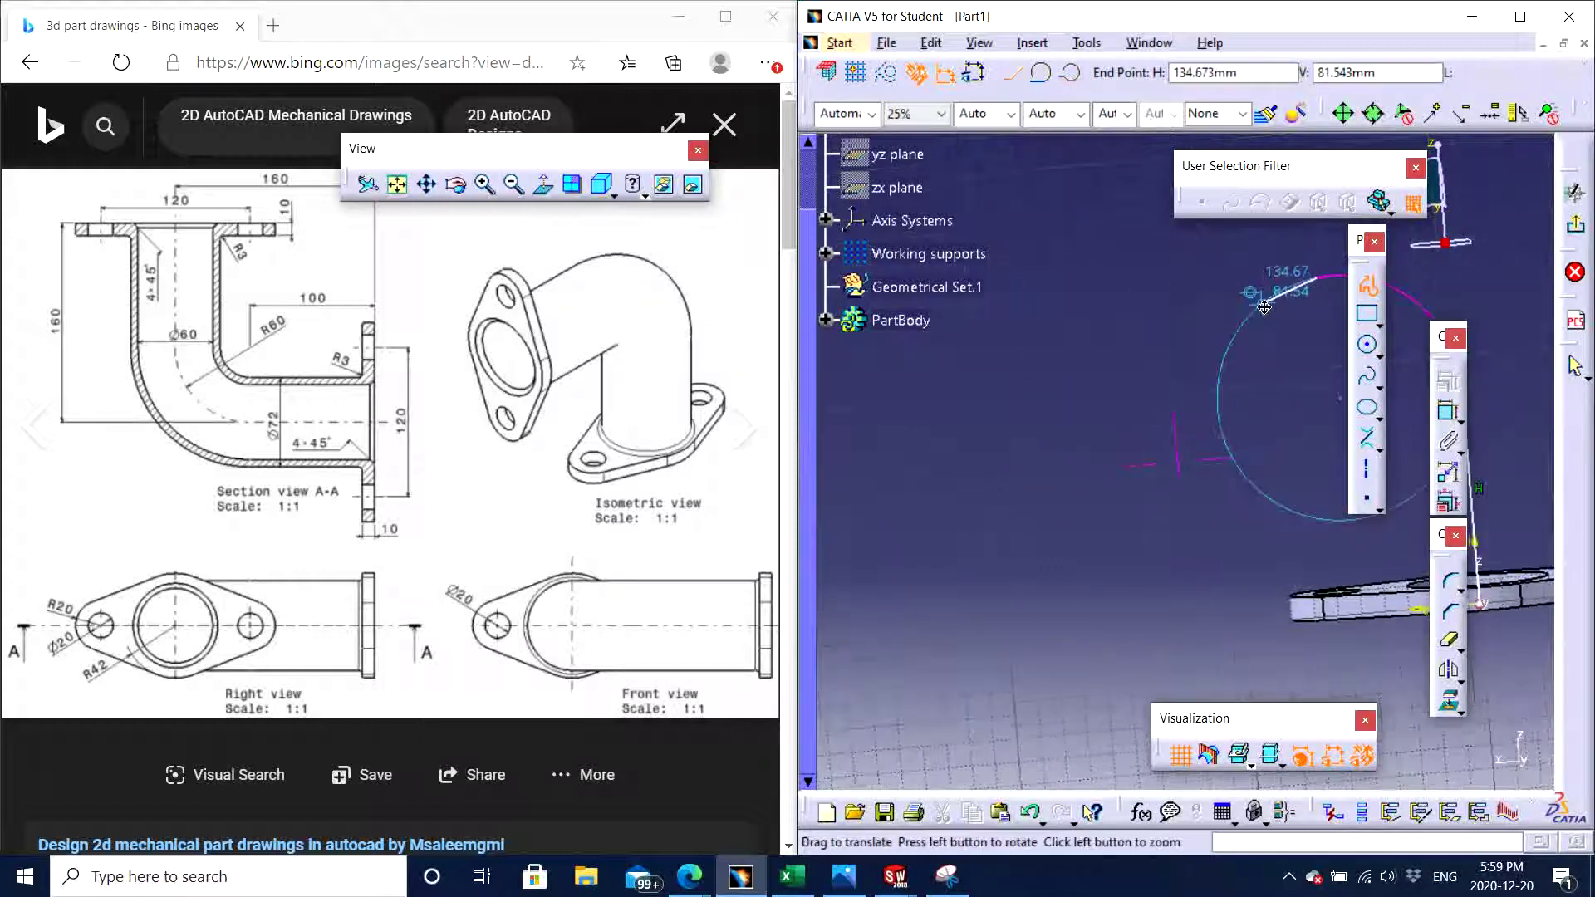
# Finish the path profile with a straight line about 90 mm long running sideways from the arc's upper end
pyautogui.click(1107, 296)
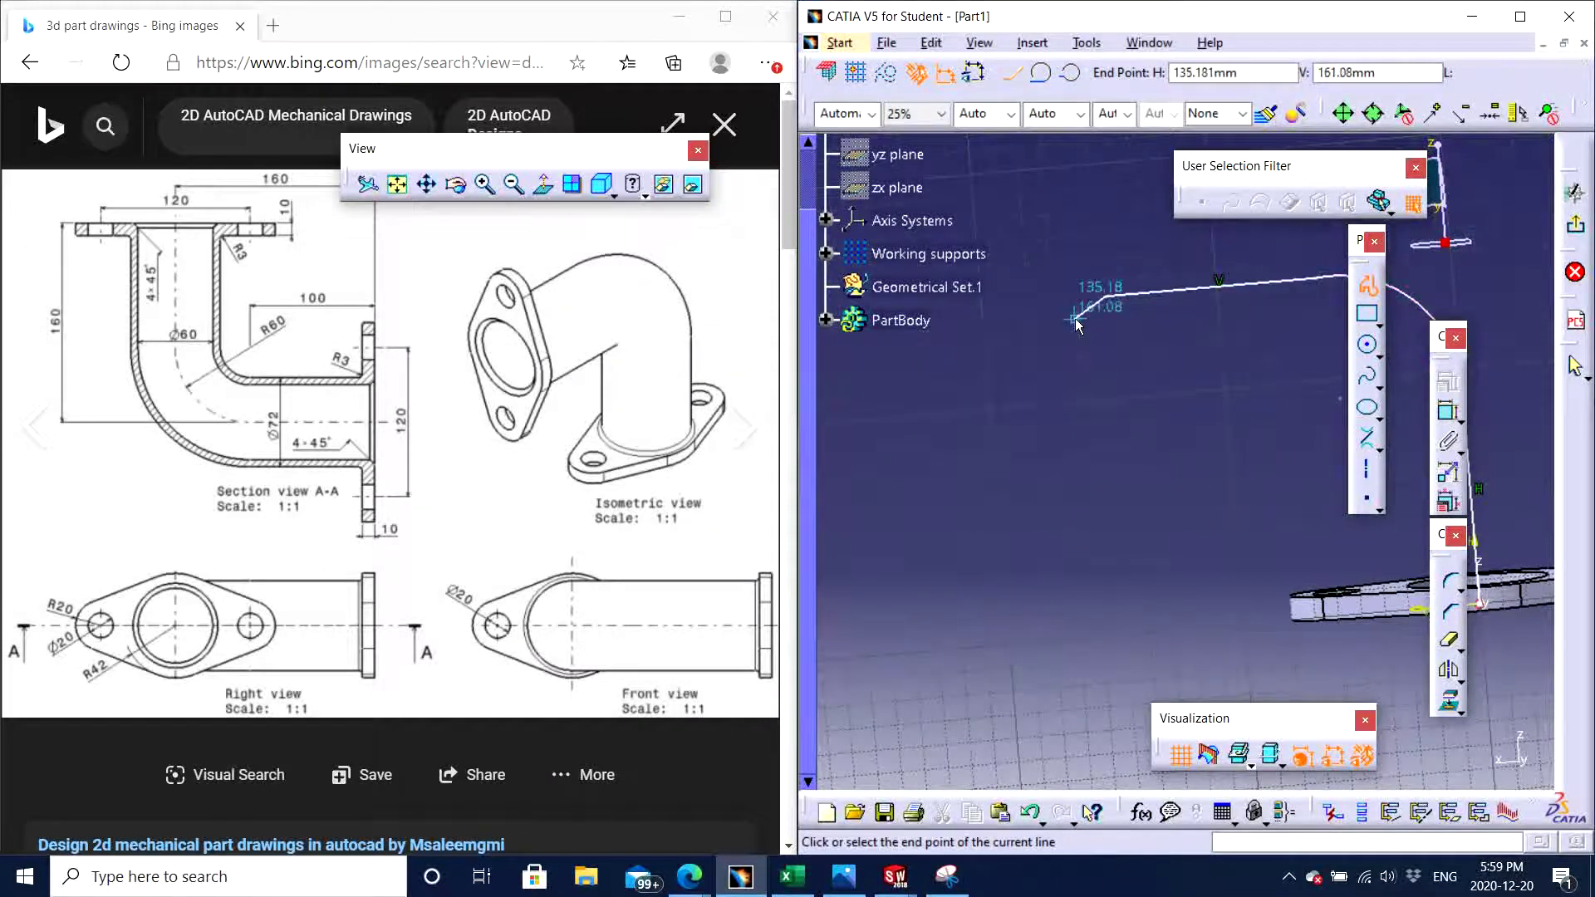
pyautogui.press('Escape')
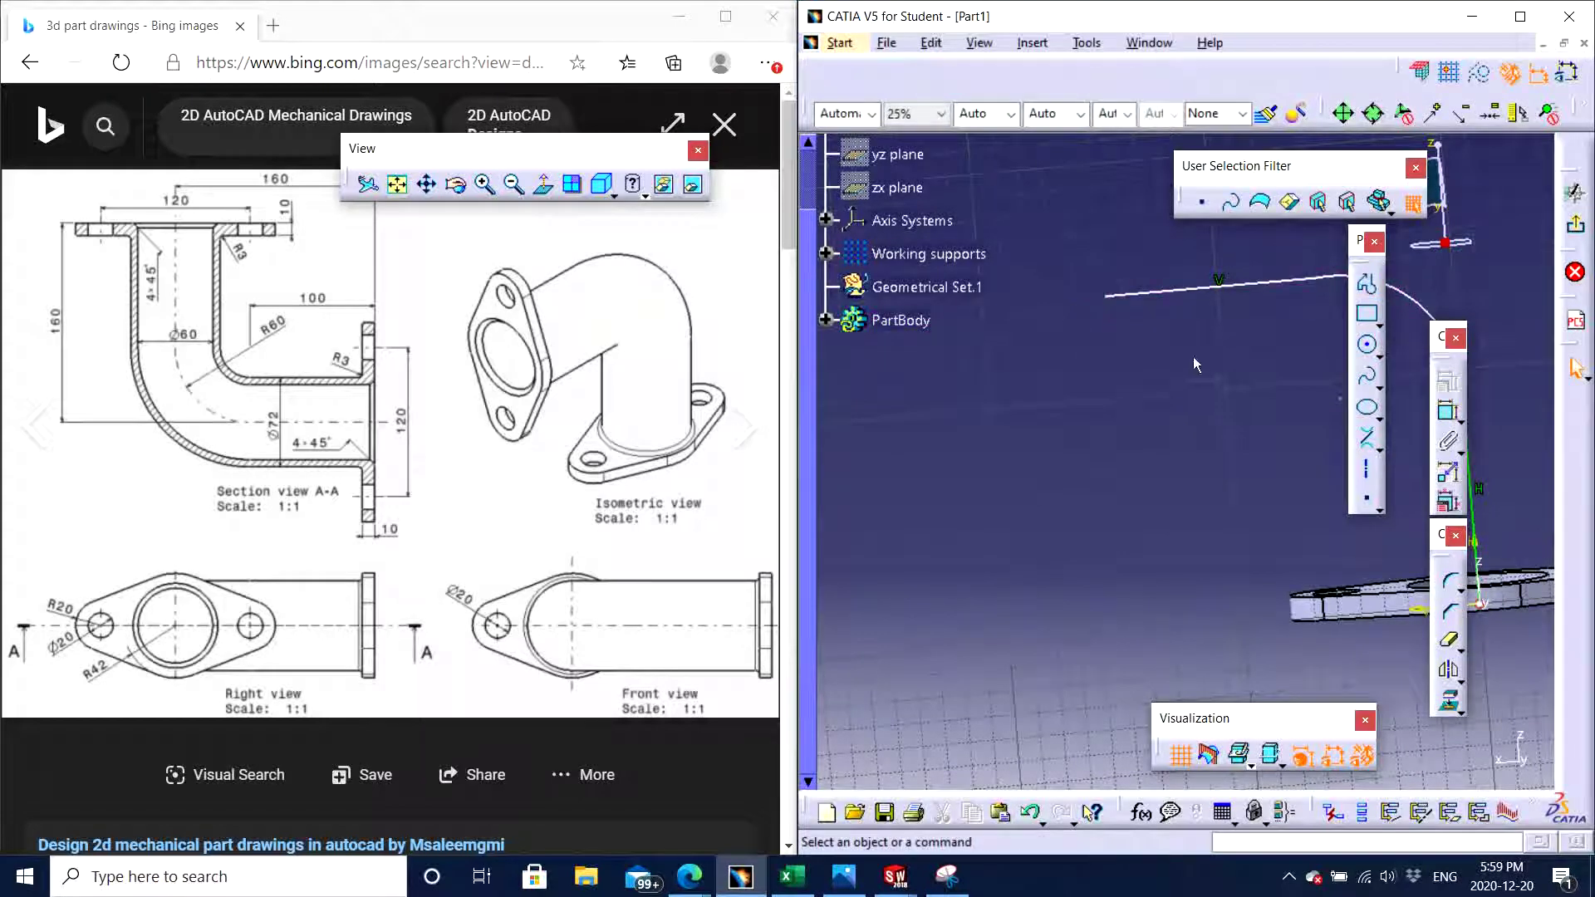
pyautogui.moveTo(1202, 417)
pyautogui.mouseDown(button='middle')
pyautogui.moveTo(1104, 427)
pyautogui.moveTo(1097, 466)
pyautogui.moveTo(1186, 490)
pyautogui.mouseUp(button='middle')
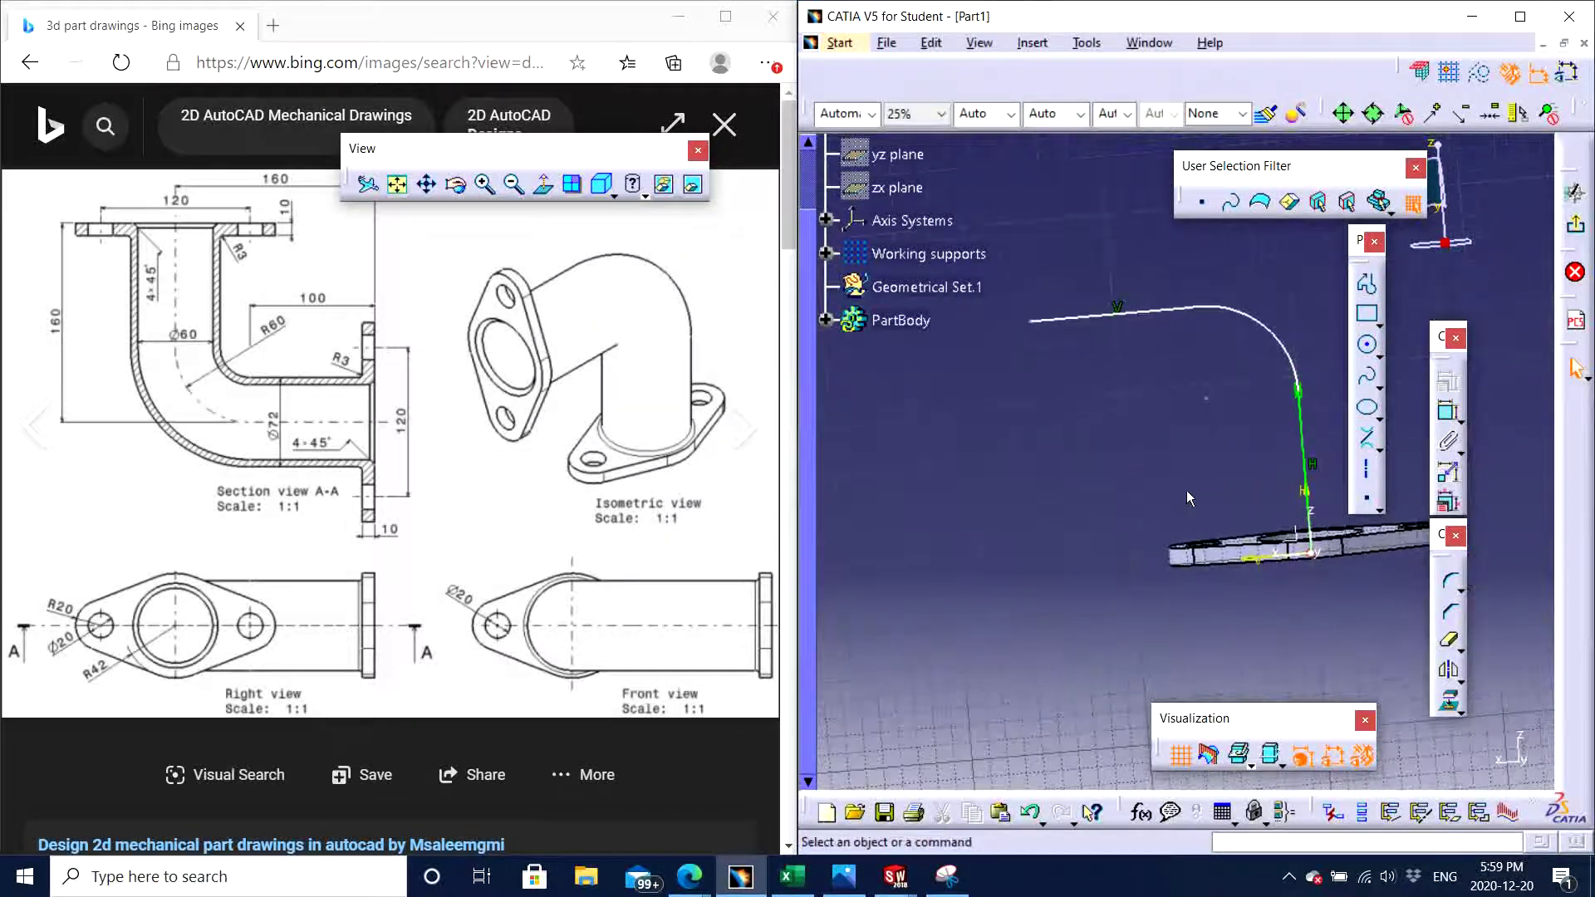
# Dimension the path's arc and set its radius to 60 mm
pyautogui.click(1447, 412)
pyautogui.moveTo(1104, 454); pyautogui.dragTo(1061, 479, button='middle')
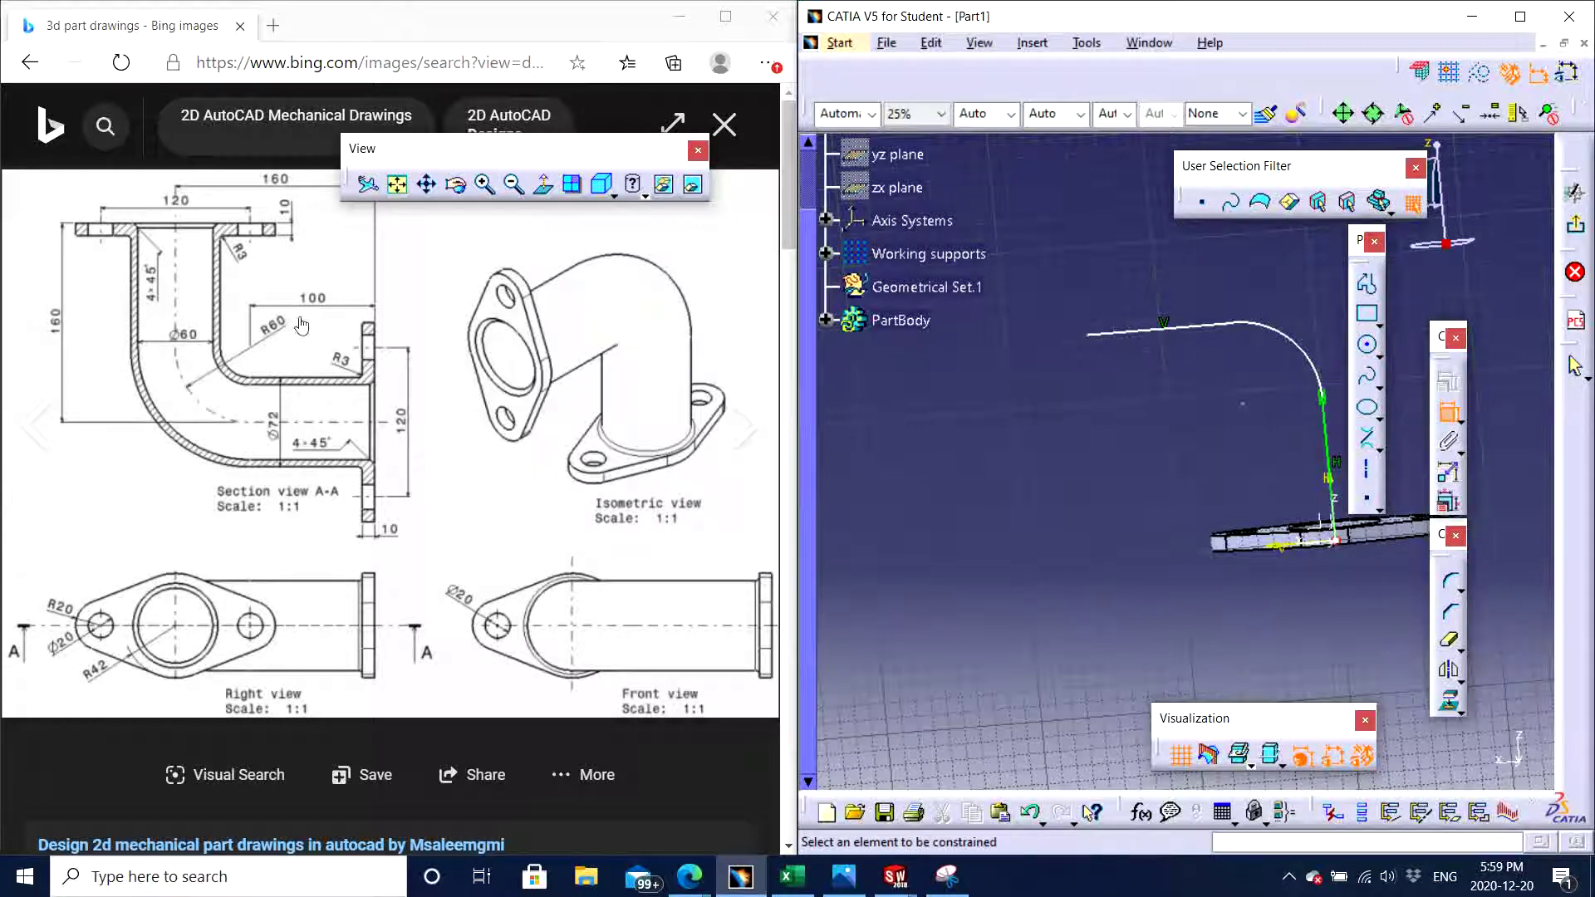
pyautogui.moveTo(1088, 447); pyautogui.dragTo(1071, 446, button='middle')
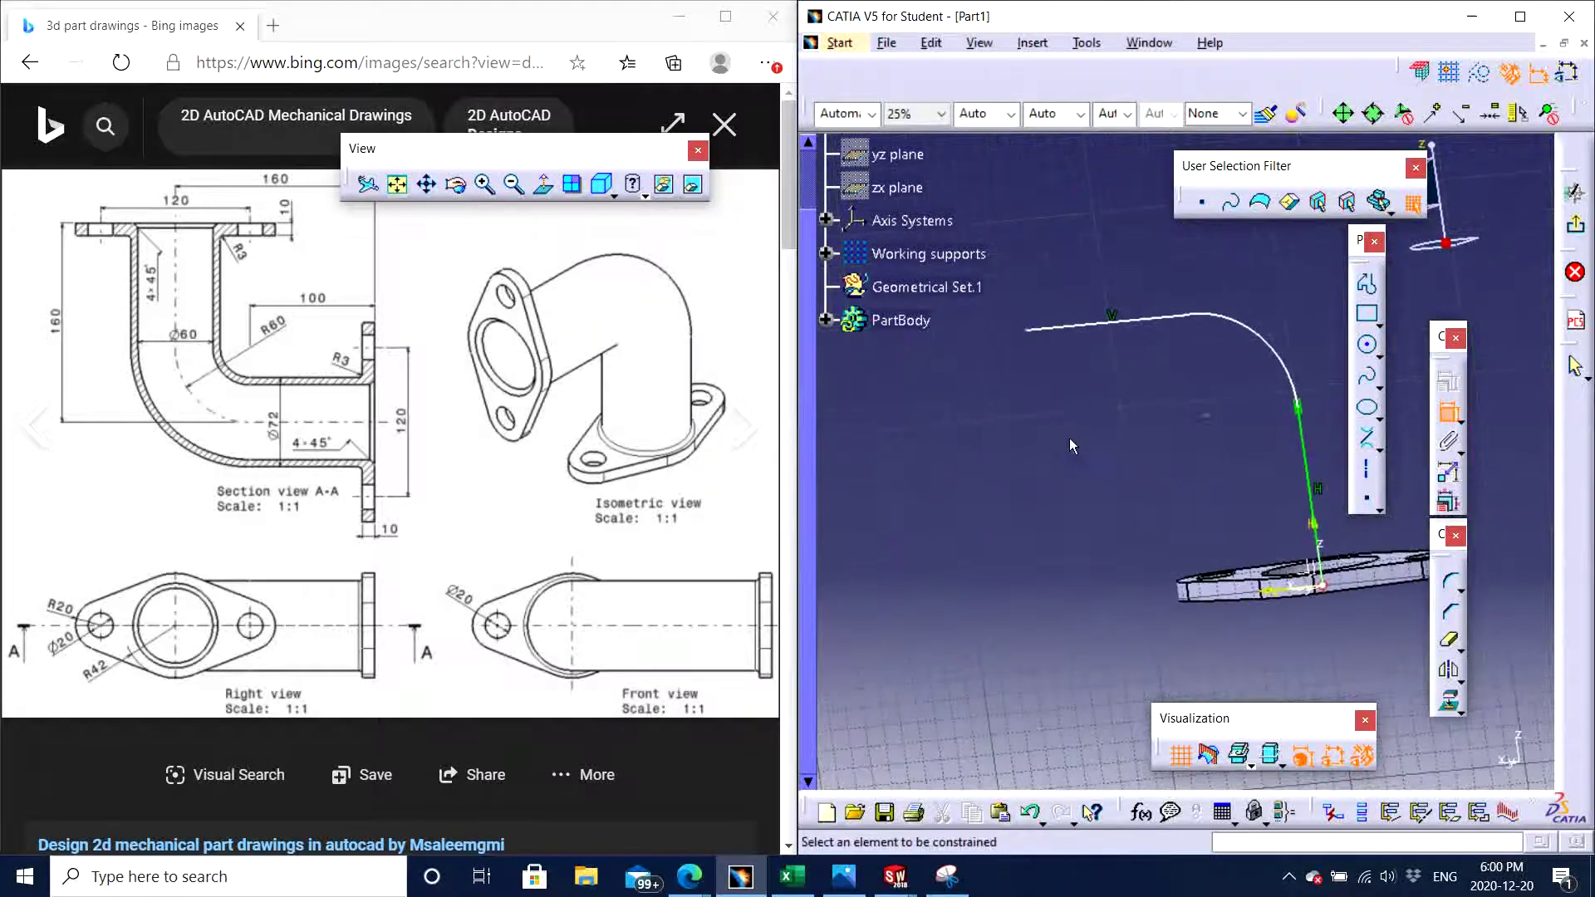
pyautogui.click(1231, 333)
pyautogui.click(1260, 283)
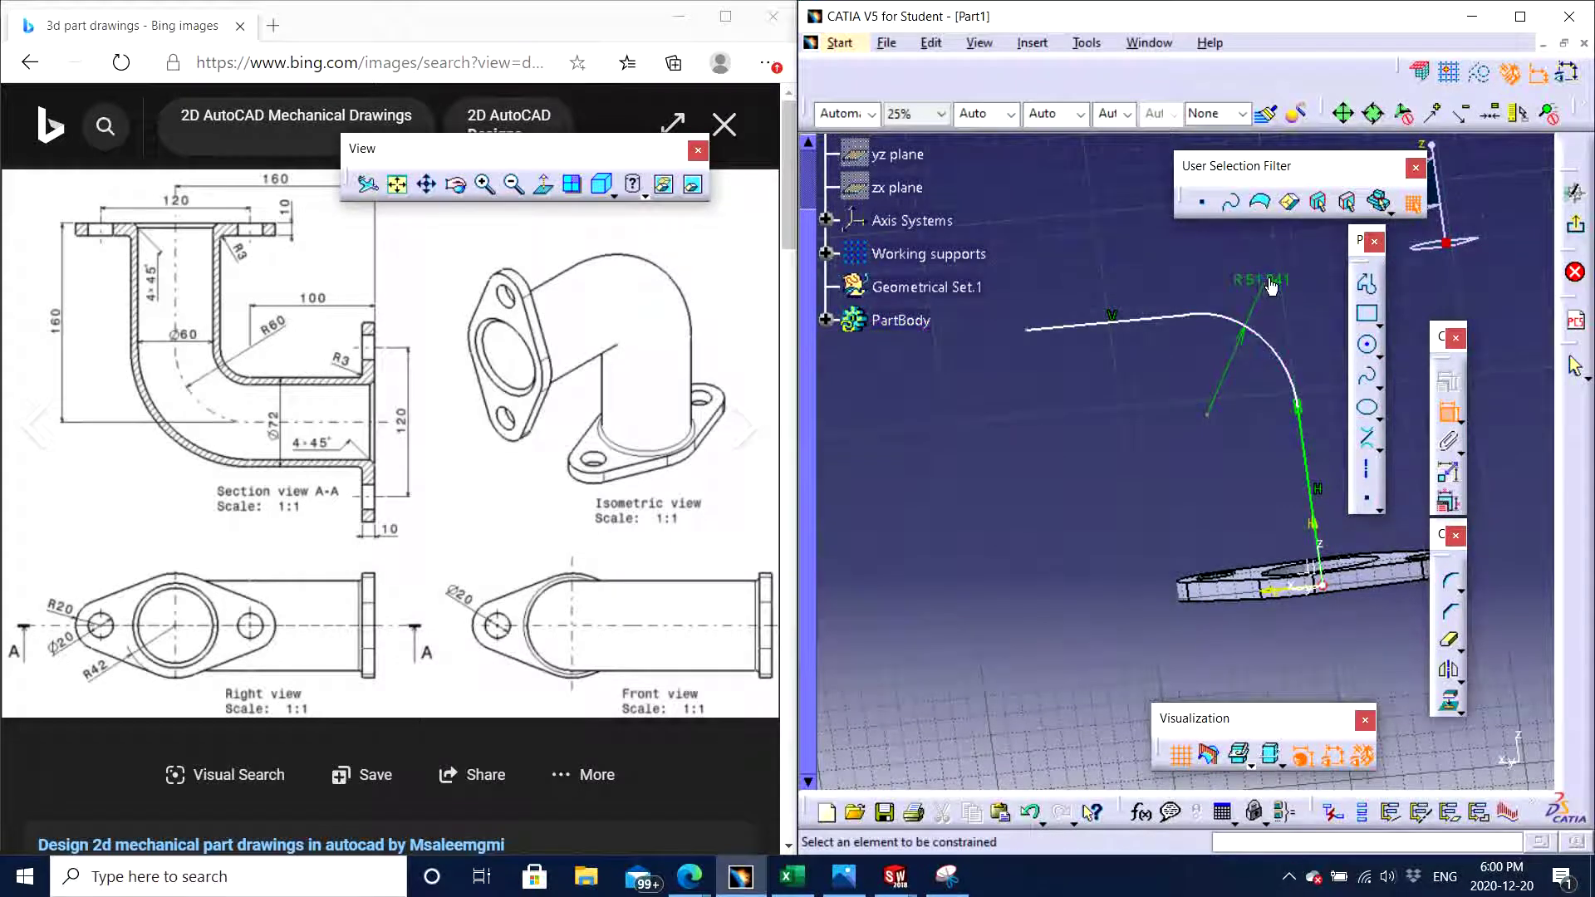
pyautogui.doubleClick(1271, 285)
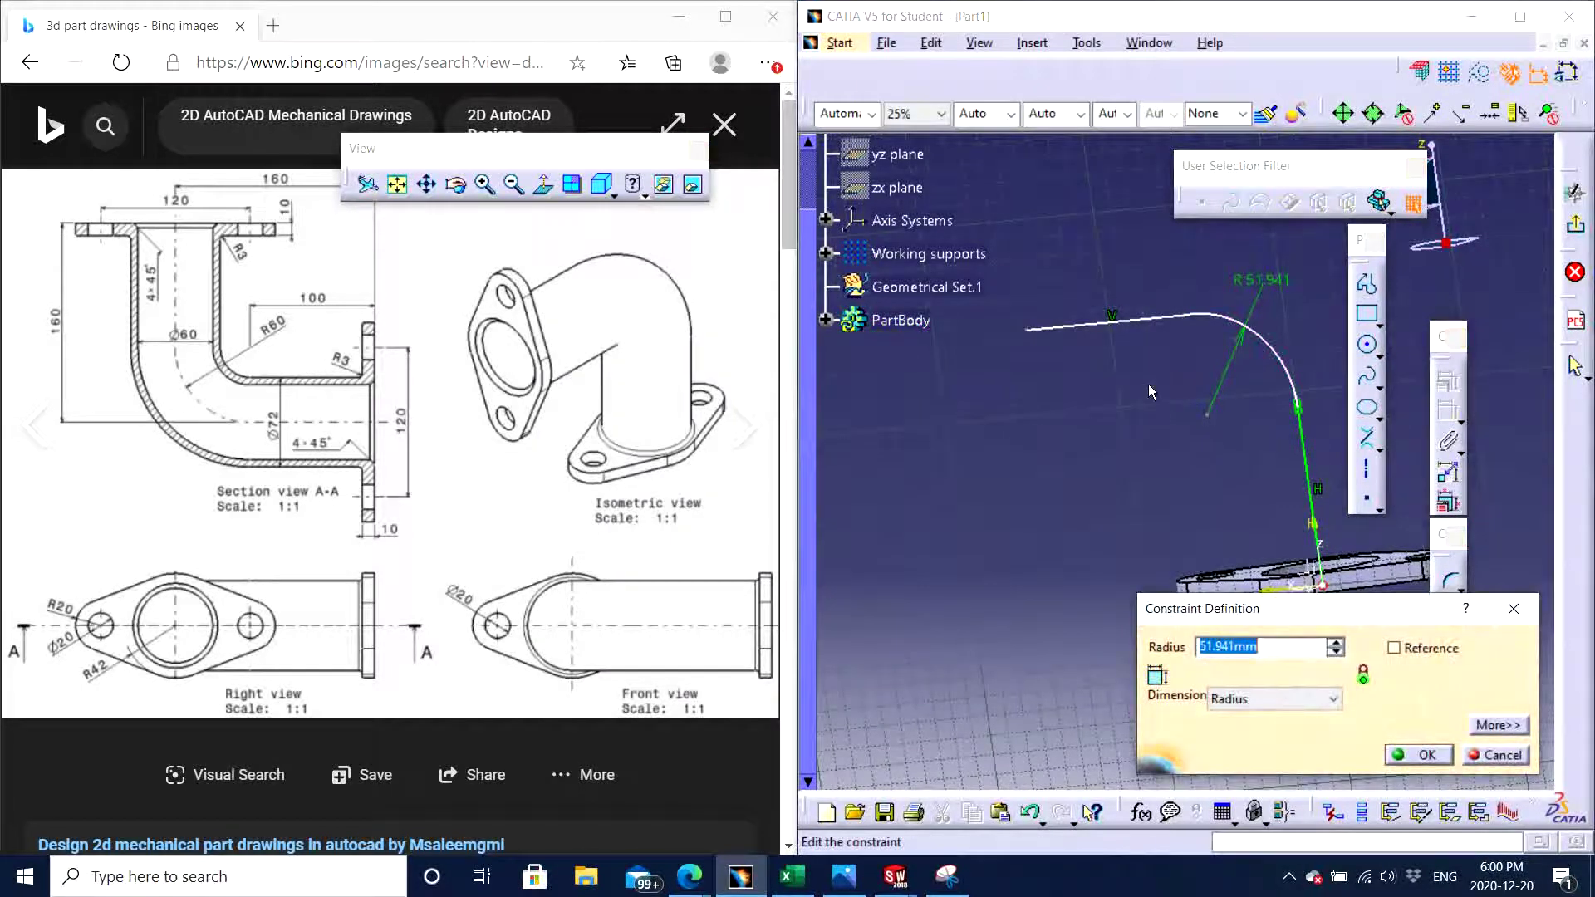
pyautogui.write('60')
pyautogui.press('Return')
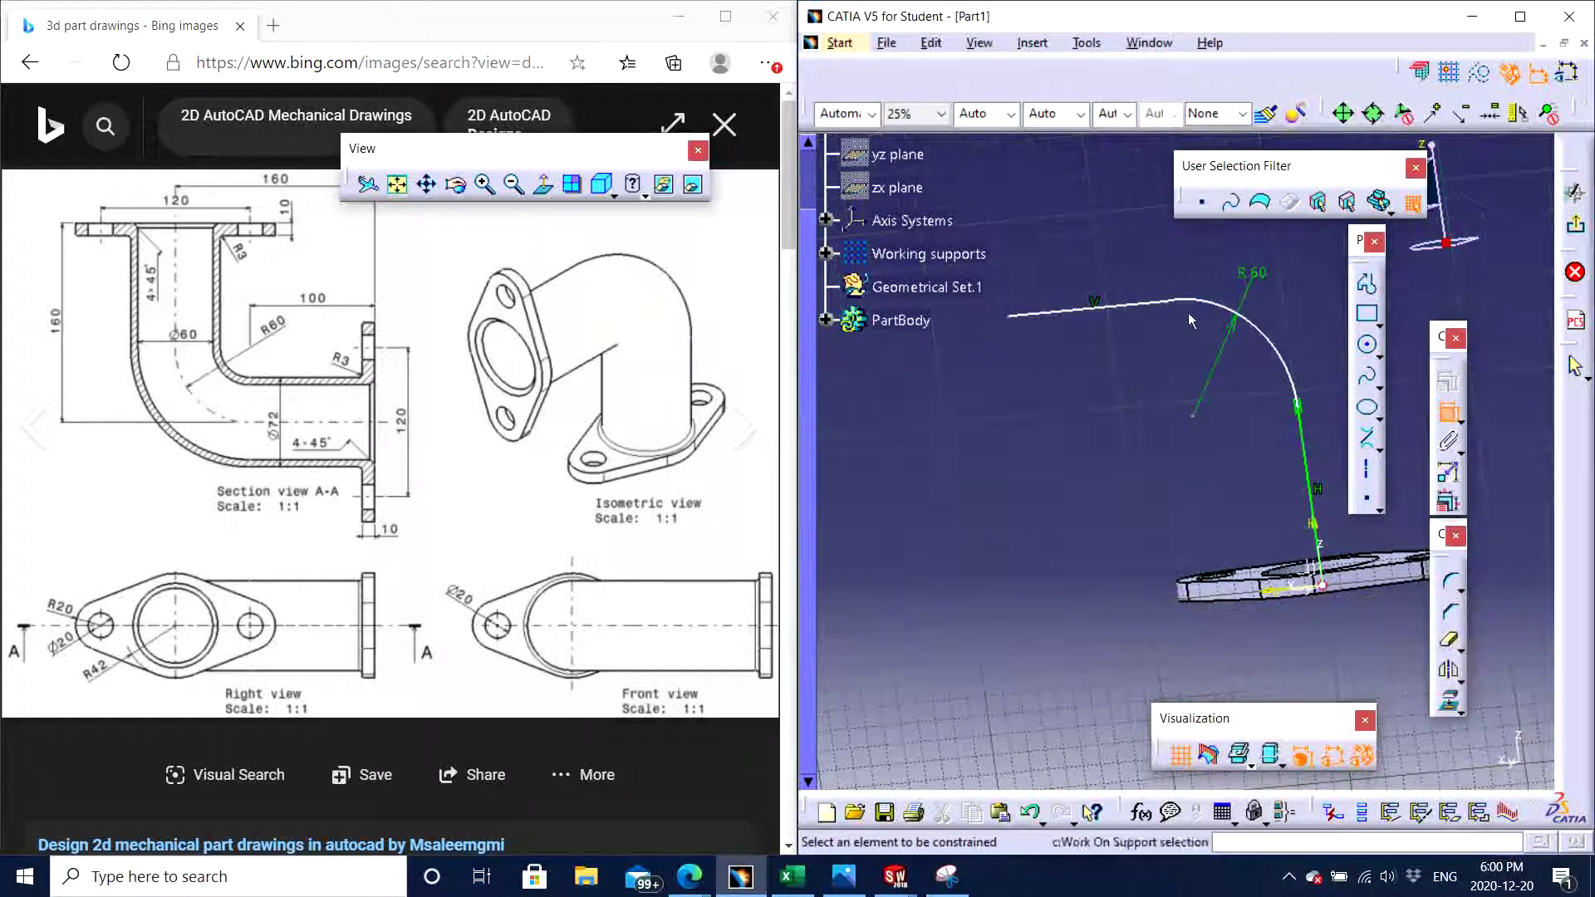
# Dimension the path's vertical line above the flange and set its length to 100 mm
pyautogui.moveTo(1109, 407)
pyautogui.mouseDown(button='middle')
pyautogui.moveTo(1070, 380)
pyautogui.moveTo(1079, 415)
pyautogui.mouseUp(button='middle')
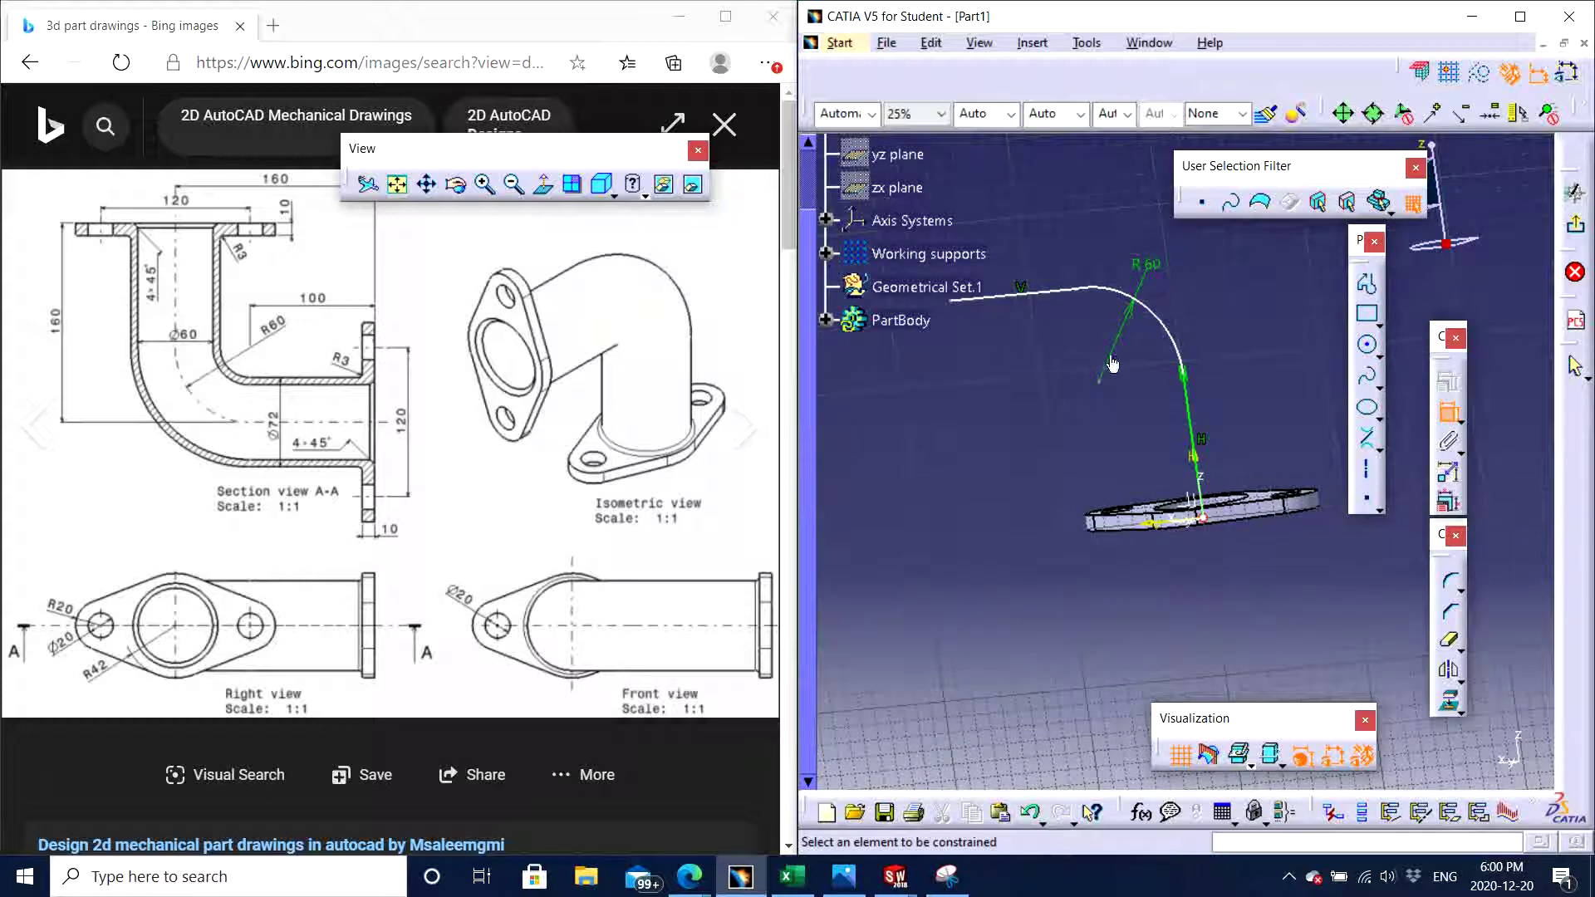
pyautogui.click(1189, 406)
pyautogui.click(1273, 415)
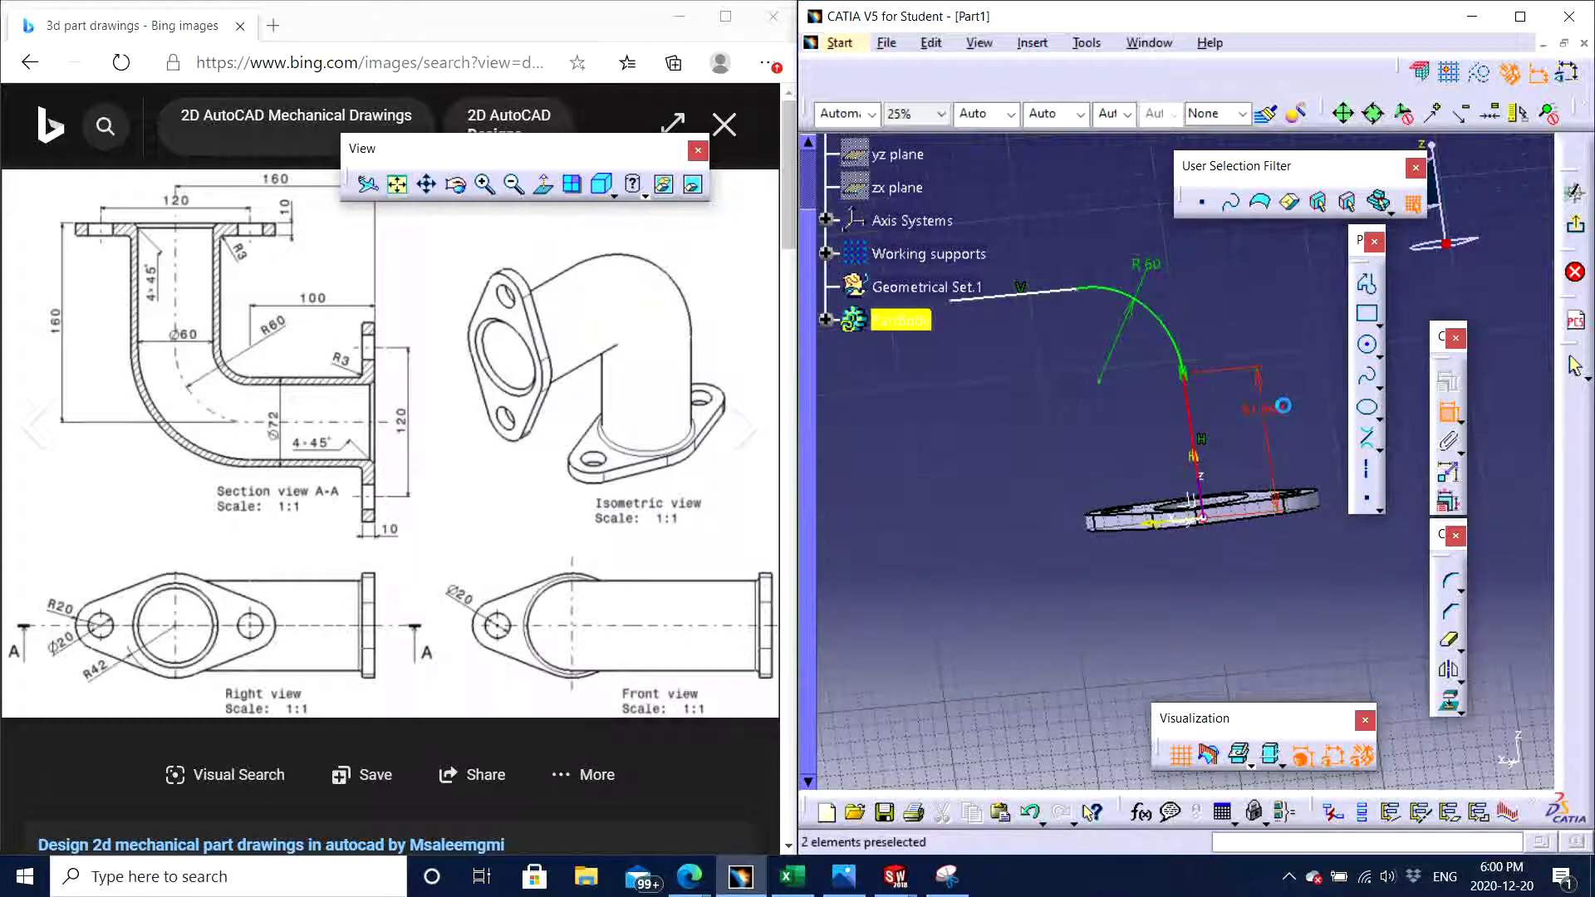
pyautogui.doubleClick(1275, 407)
pyautogui.write('100mm')
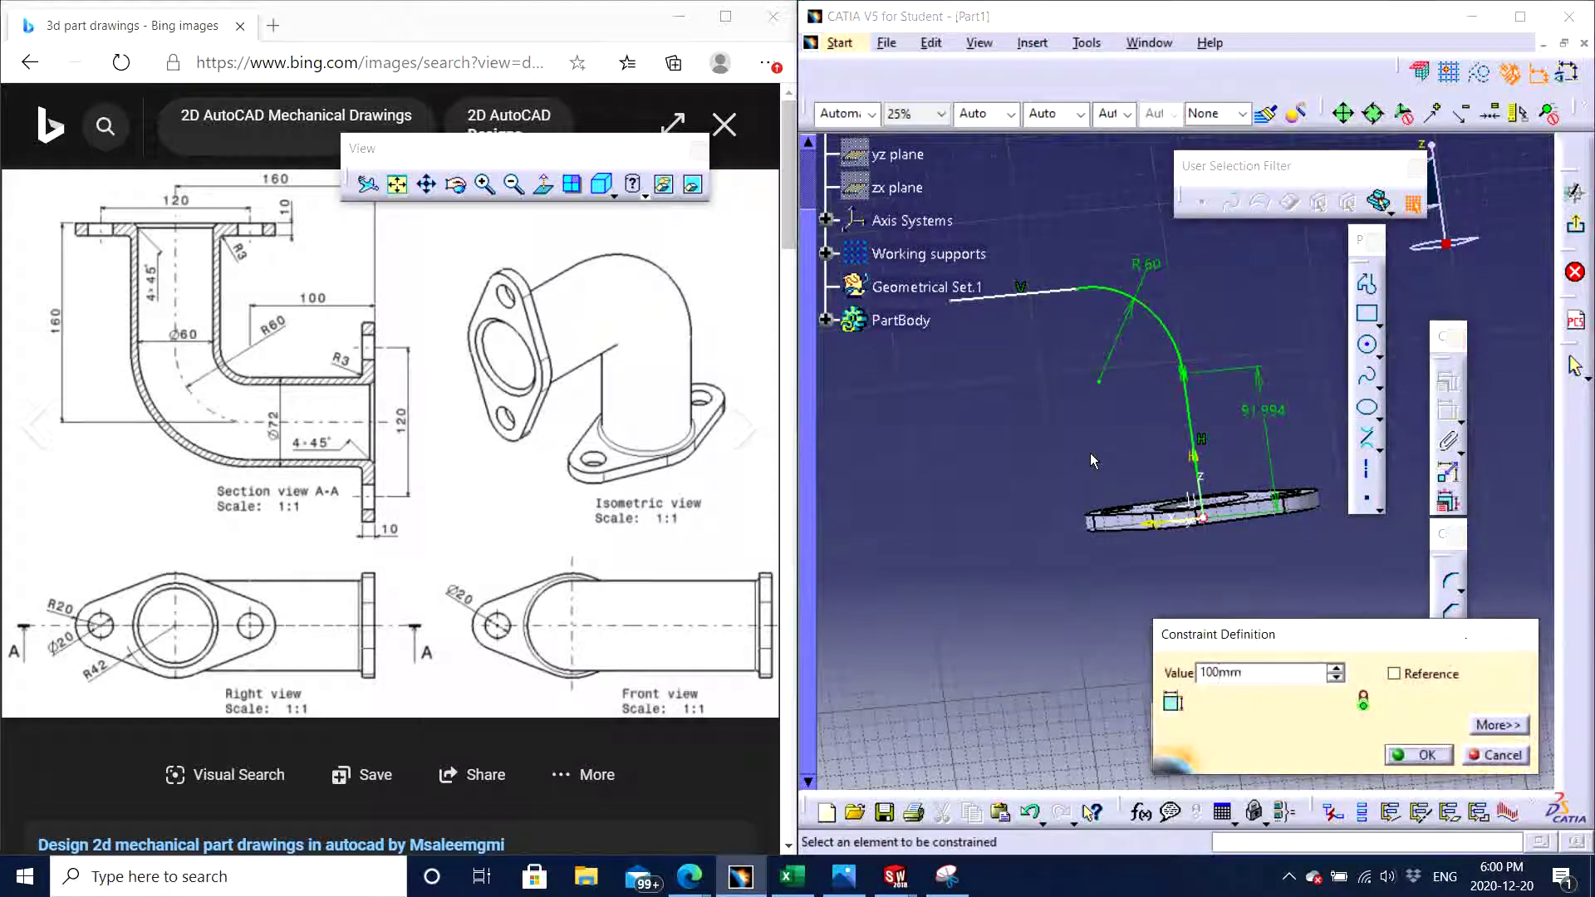
pyautogui.press('Return')
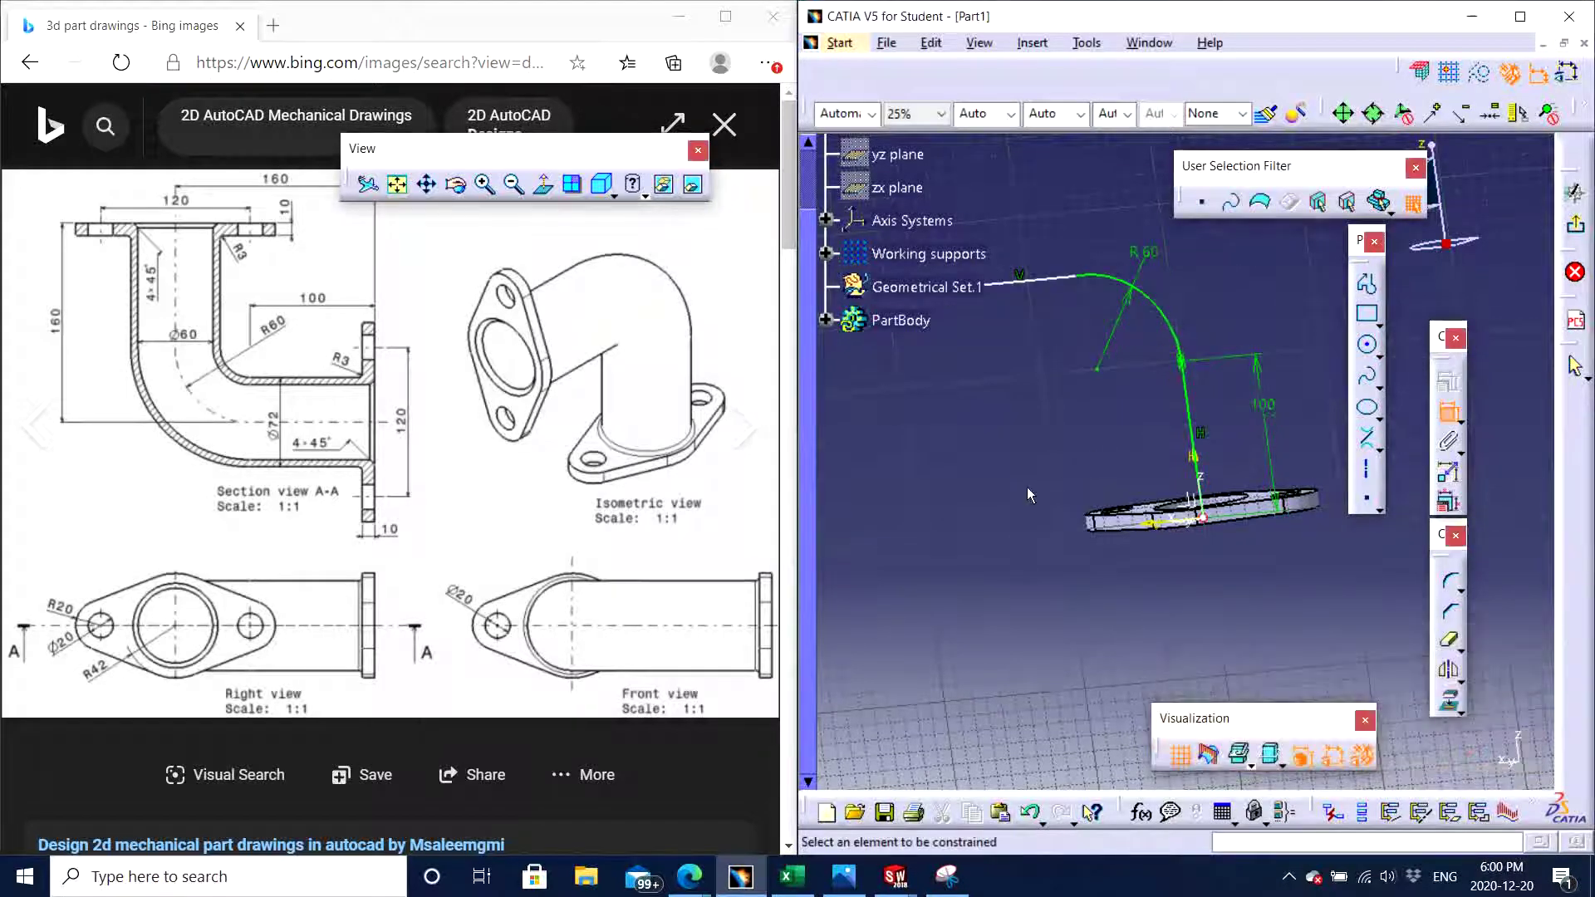
# Dimension the path's upper straight line and set its length to 100 mm
pyautogui.moveTo(1138, 506); pyautogui.dragTo(1203, 544, button='middle')
pyautogui.click(1080, 326)
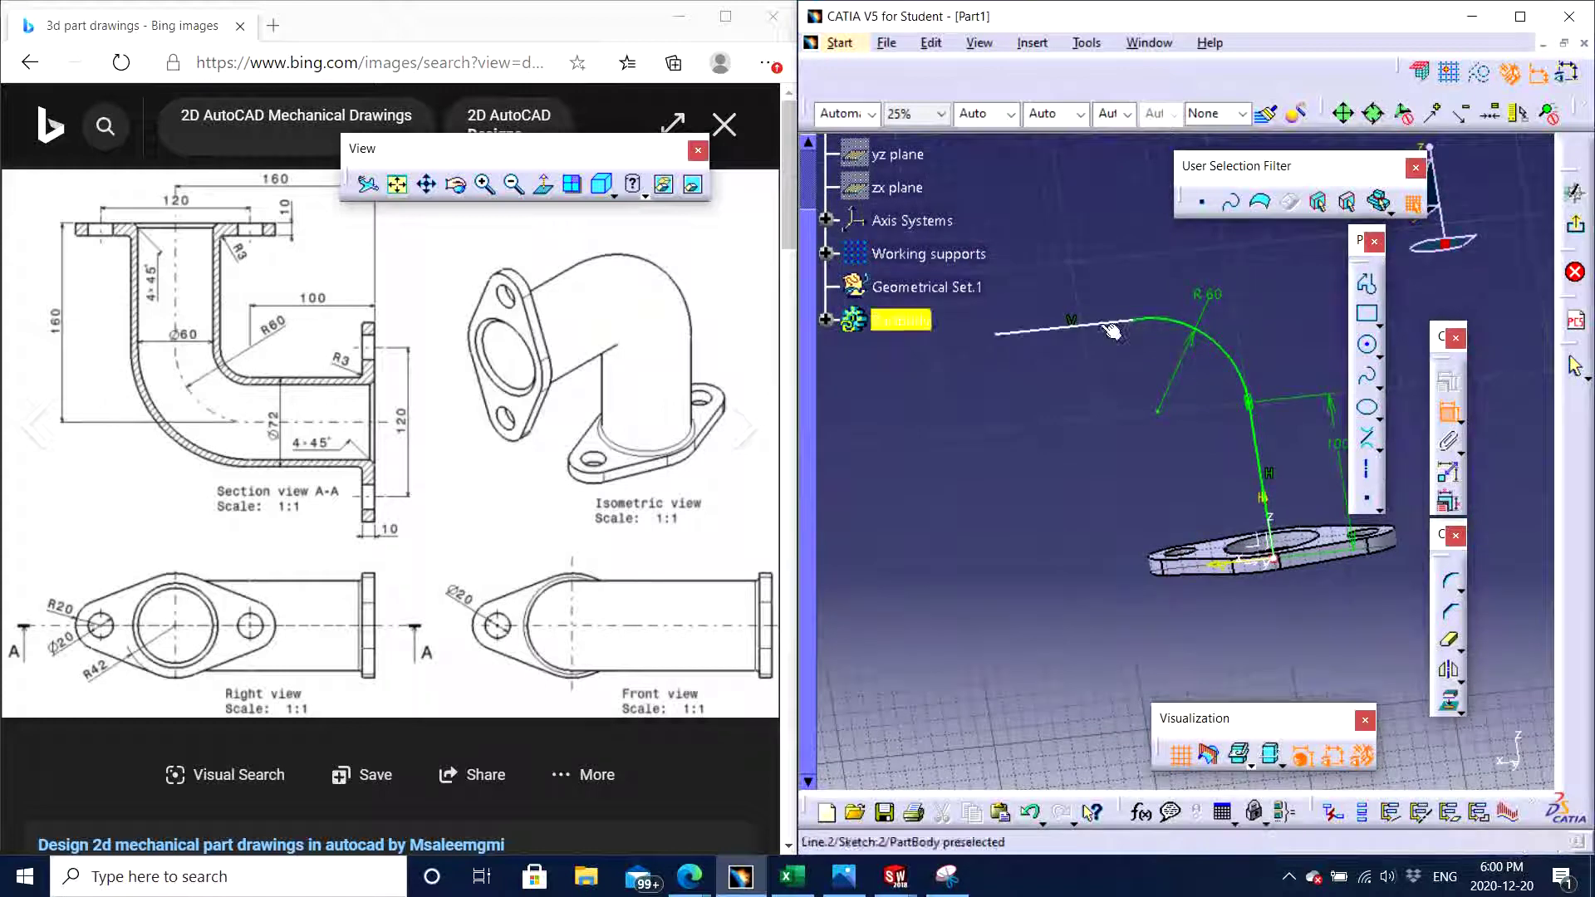
pyautogui.click(1079, 255)
pyautogui.doubleClick(1079, 255)
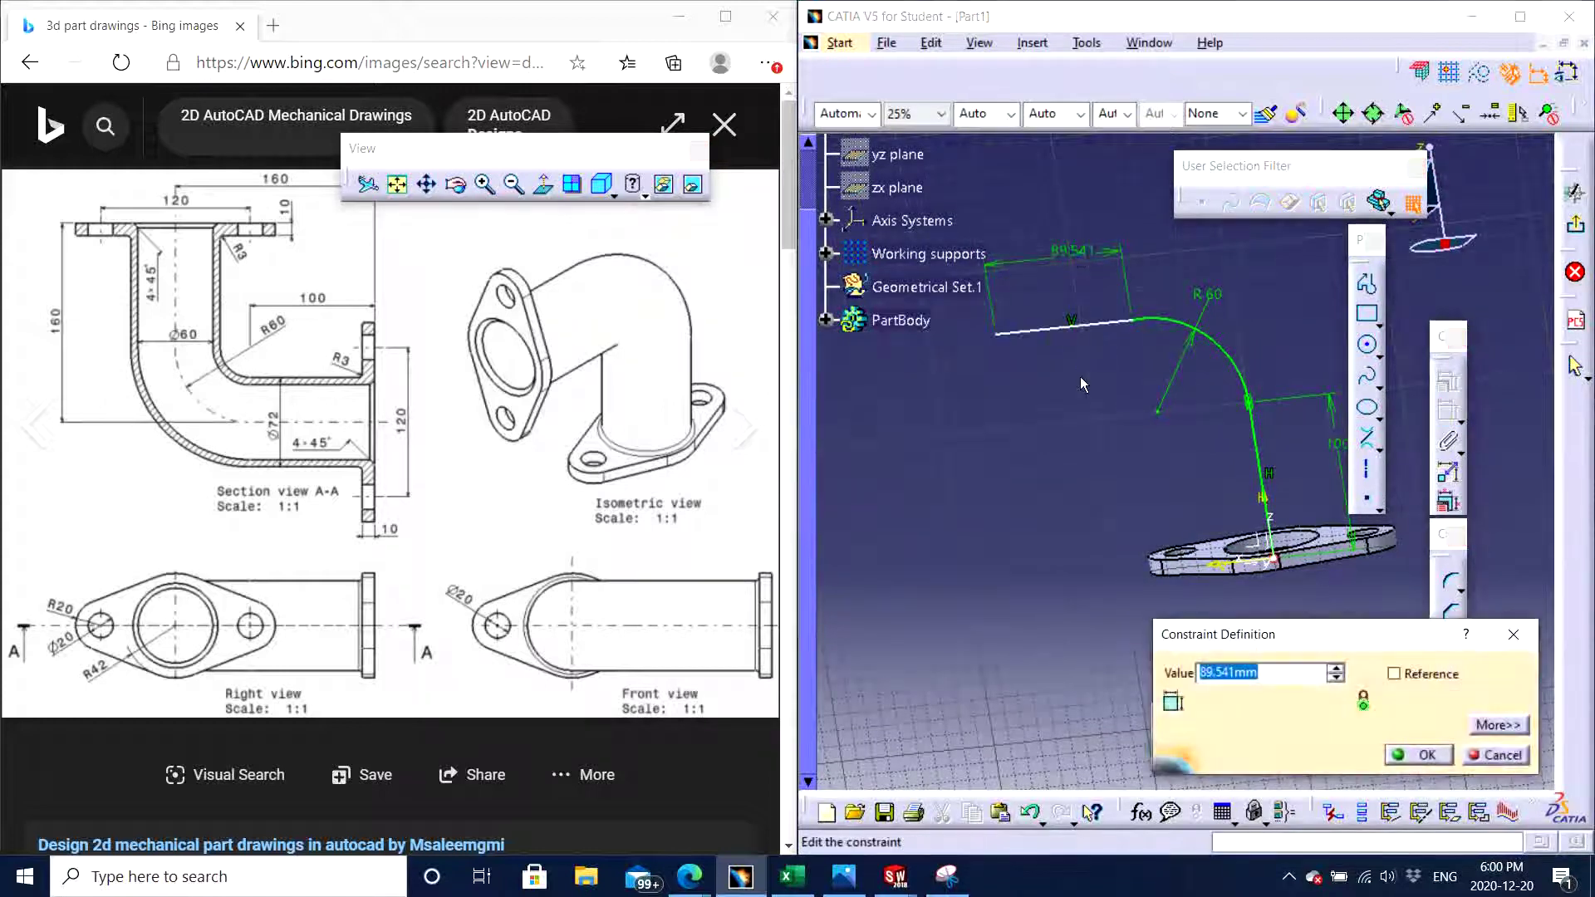
pyautogui.write('100')
pyautogui.press('Return')
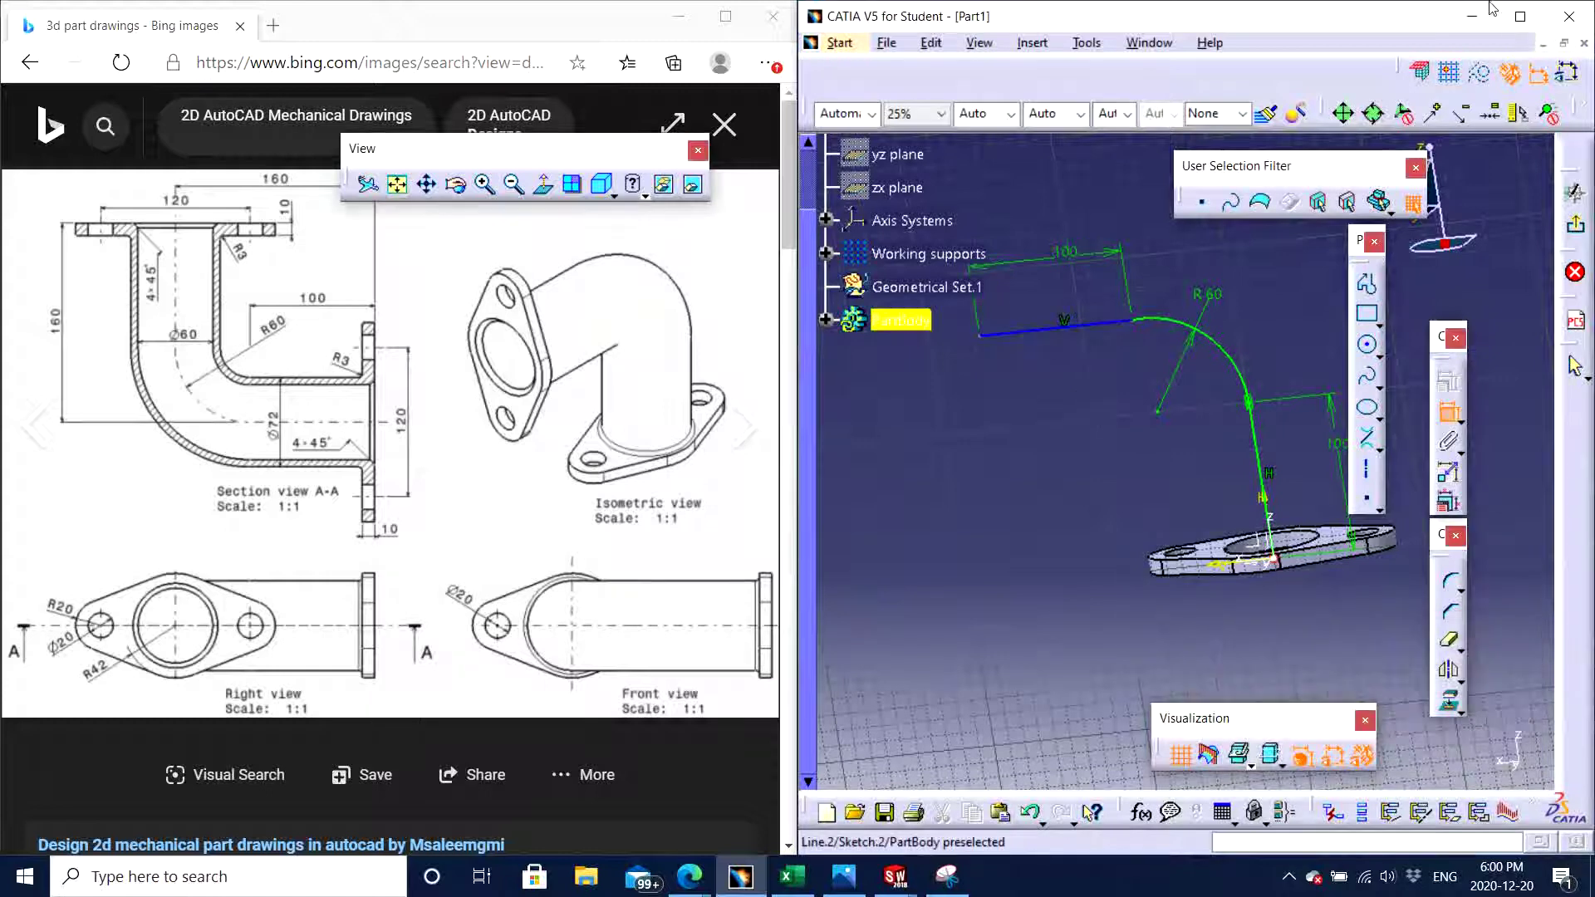
pyautogui.moveTo(1108, 423); pyautogui.dragTo(1143, 456, button='middle')
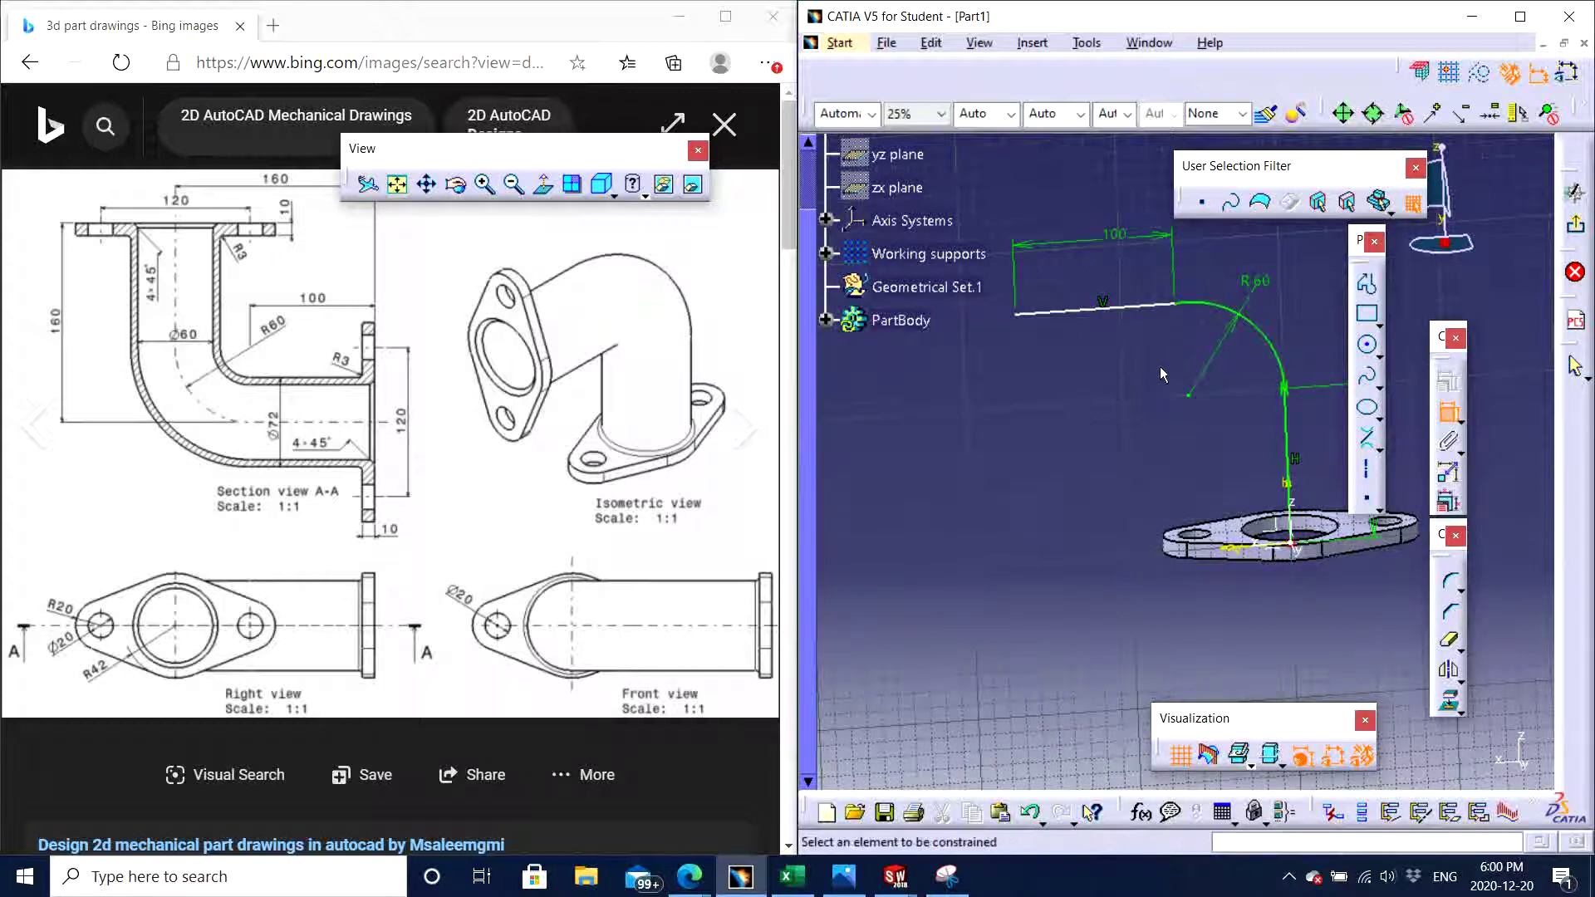
pyautogui.press('Escape')
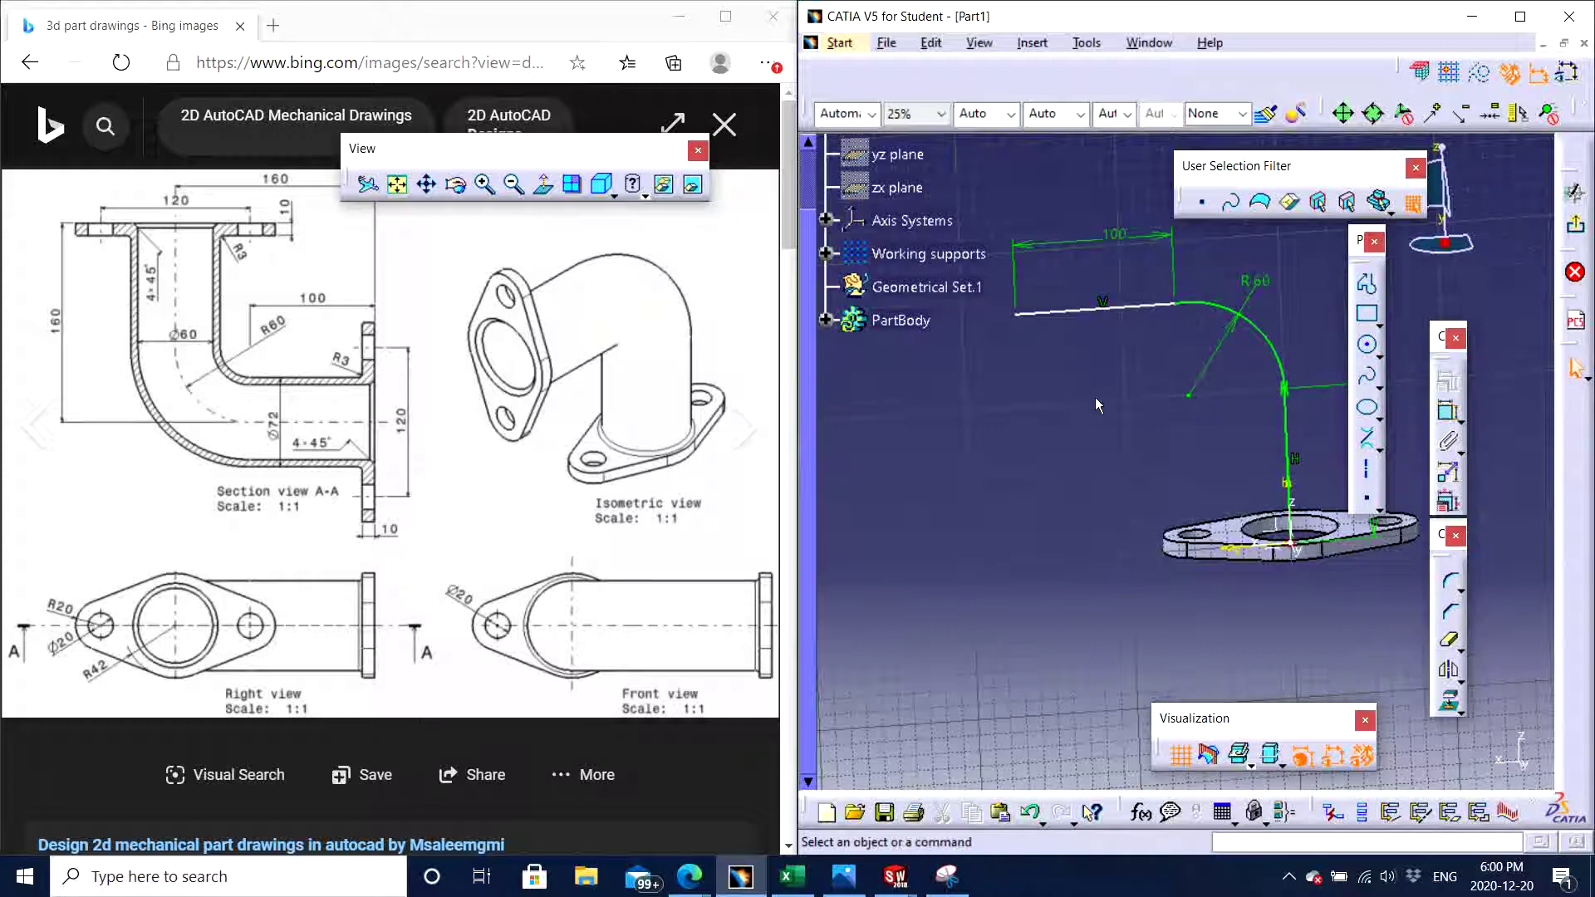
# Add a tangency constraint between the upper straight line and the arc, and exit the path sketch
pyautogui.moveTo(1095, 397); pyautogui.dragTo(1135, 336, button='middle')
pyautogui.moveTo(1168, 406); pyautogui.dragTo(1173, 477, button='middle')
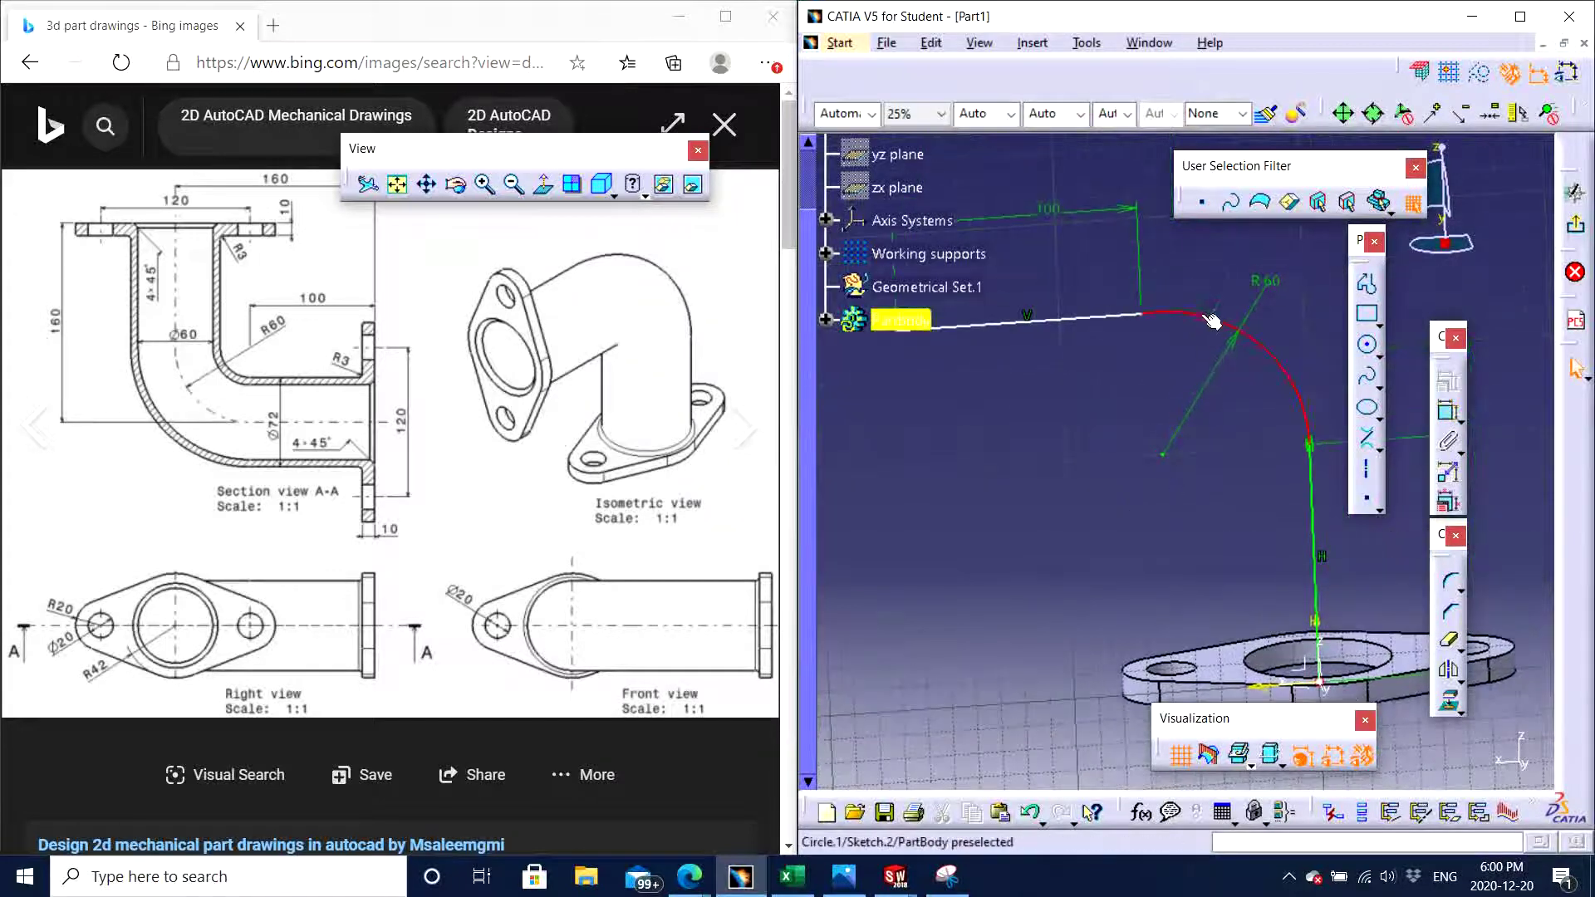
pyautogui.click(1447, 382)
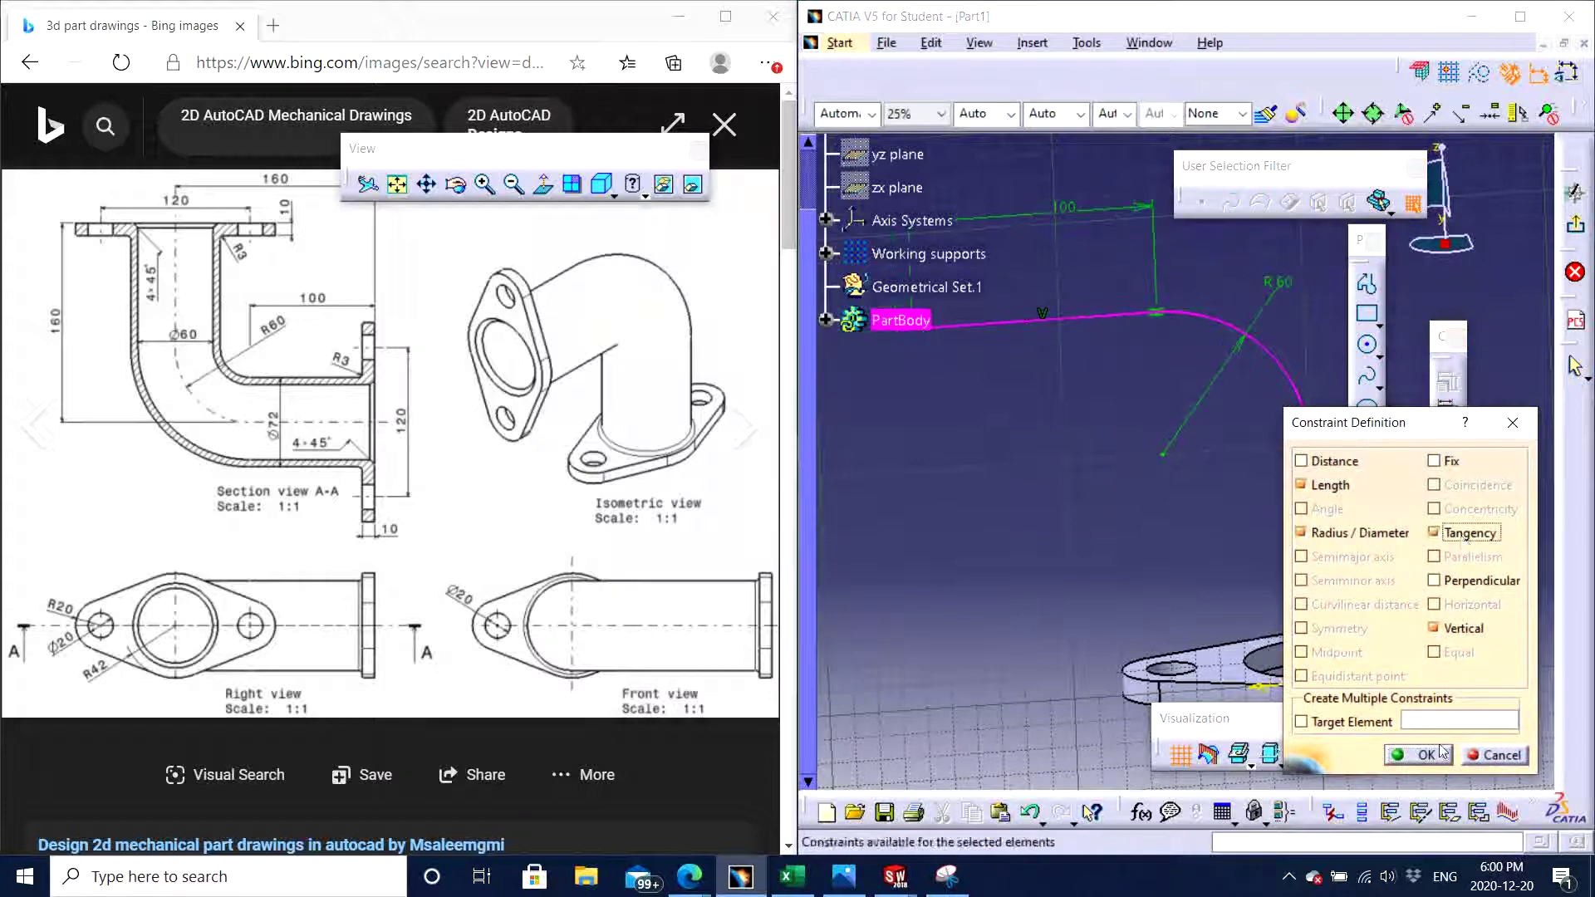
pyautogui.click(1422, 754)
pyautogui.moveTo(1037, 459); pyautogui.dragTo(1140, 502, button='middle')
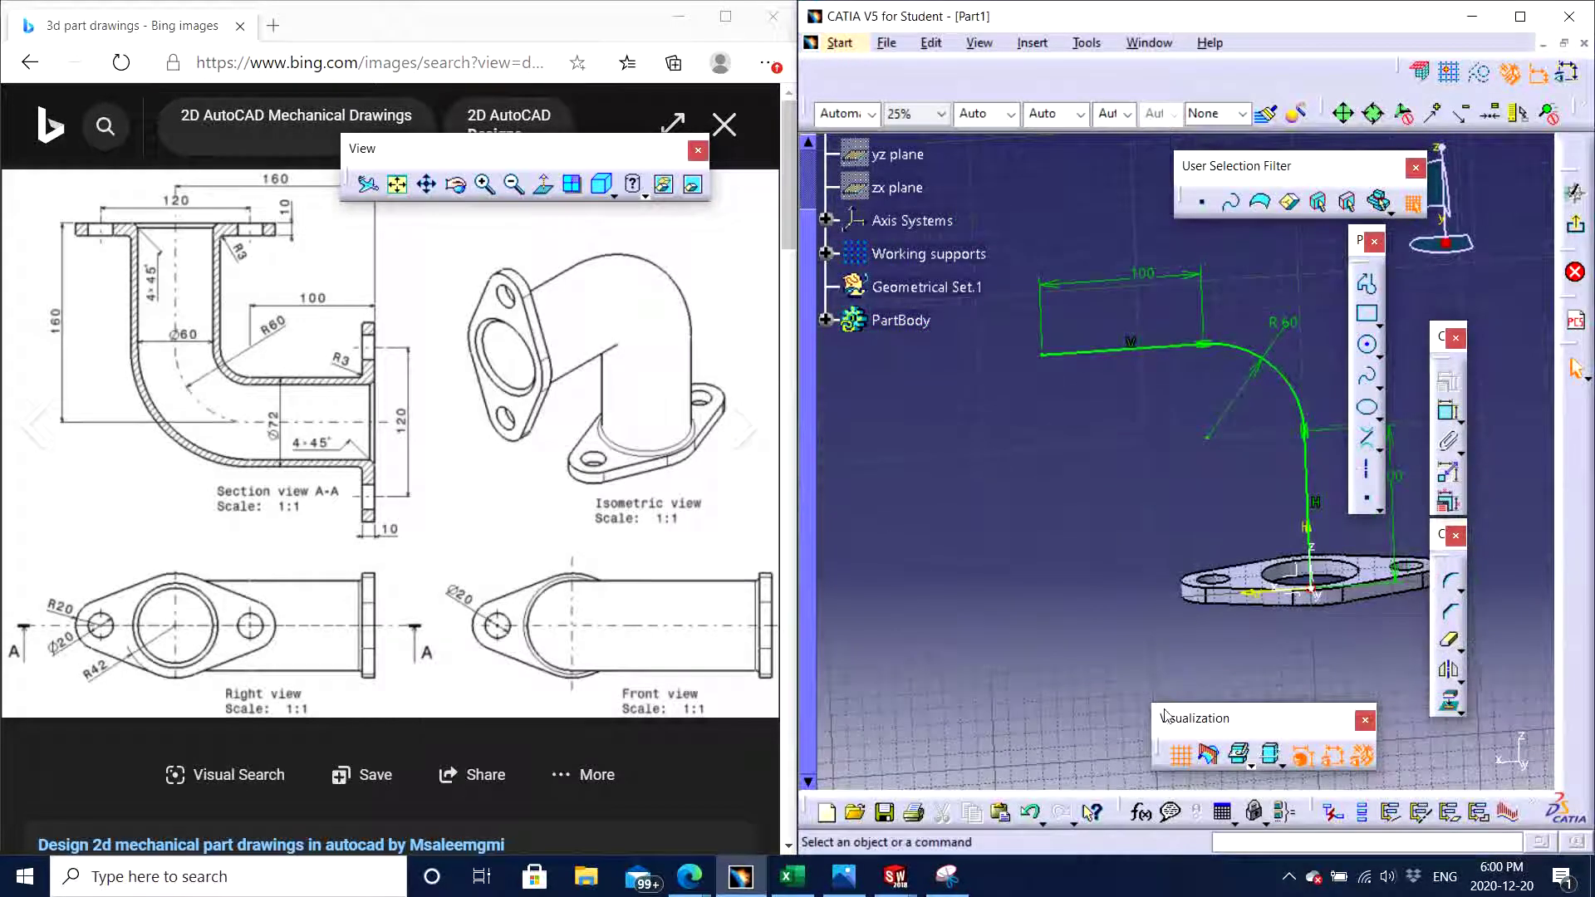
pyautogui.moveTo(1139, 664)
pyautogui.mouseDown(button='middle')
pyautogui.moveTo(1086, 609)
pyautogui.moveTo(1143, 487)
pyautogui.moveTo(1131, 525)
pyautogui.moveTo(1163, 537)
pyautogui.mouseUp(button='middle')
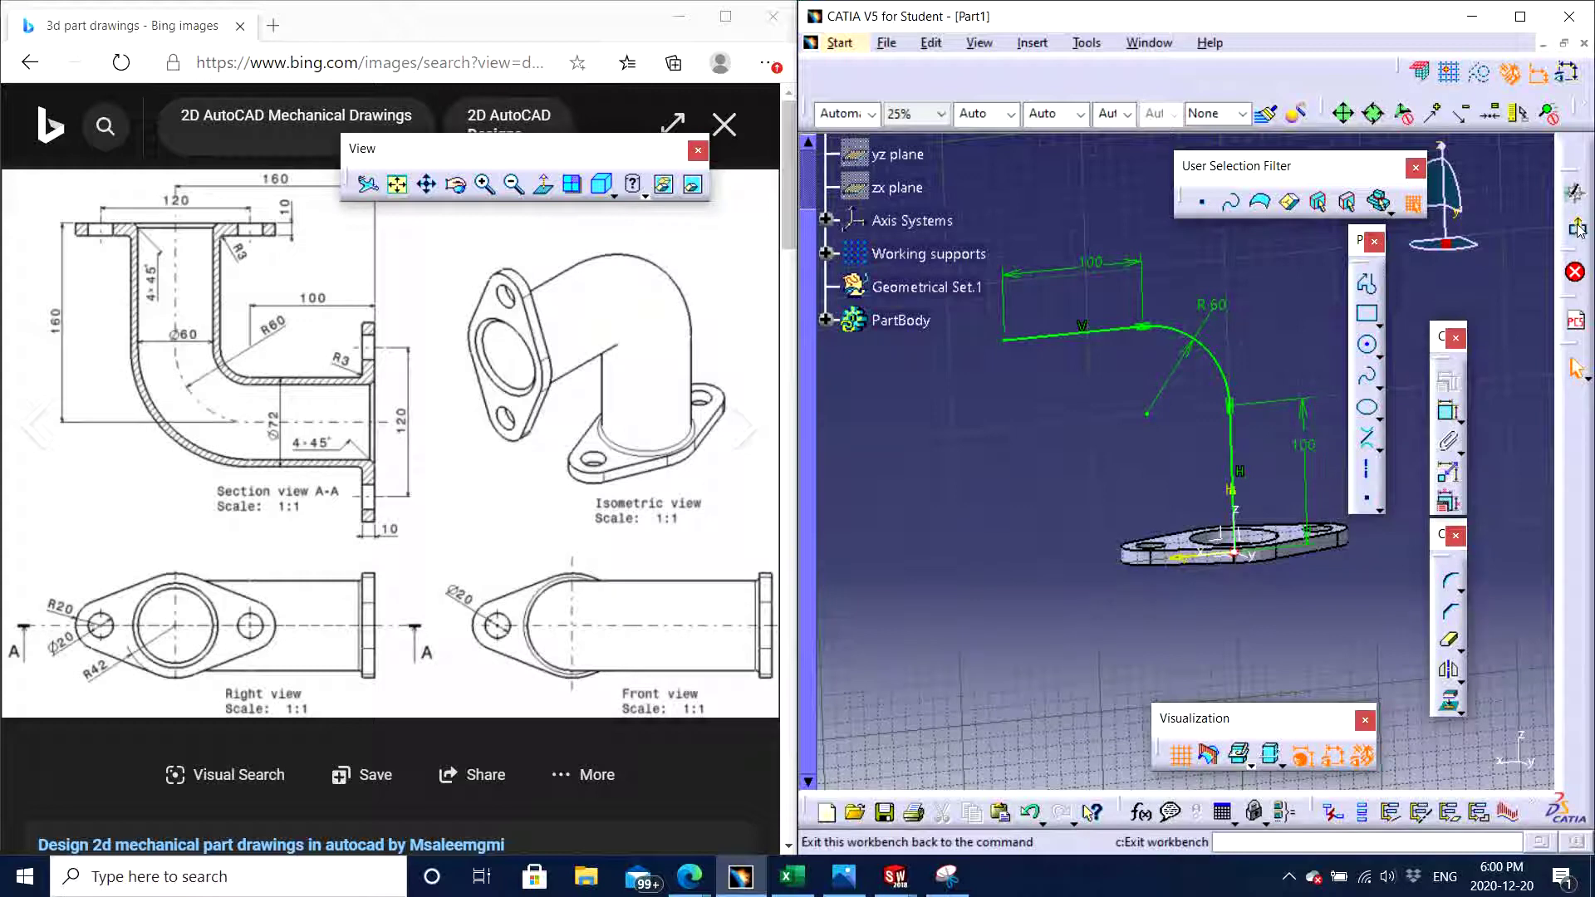
pyautogui.click(1577, 229)
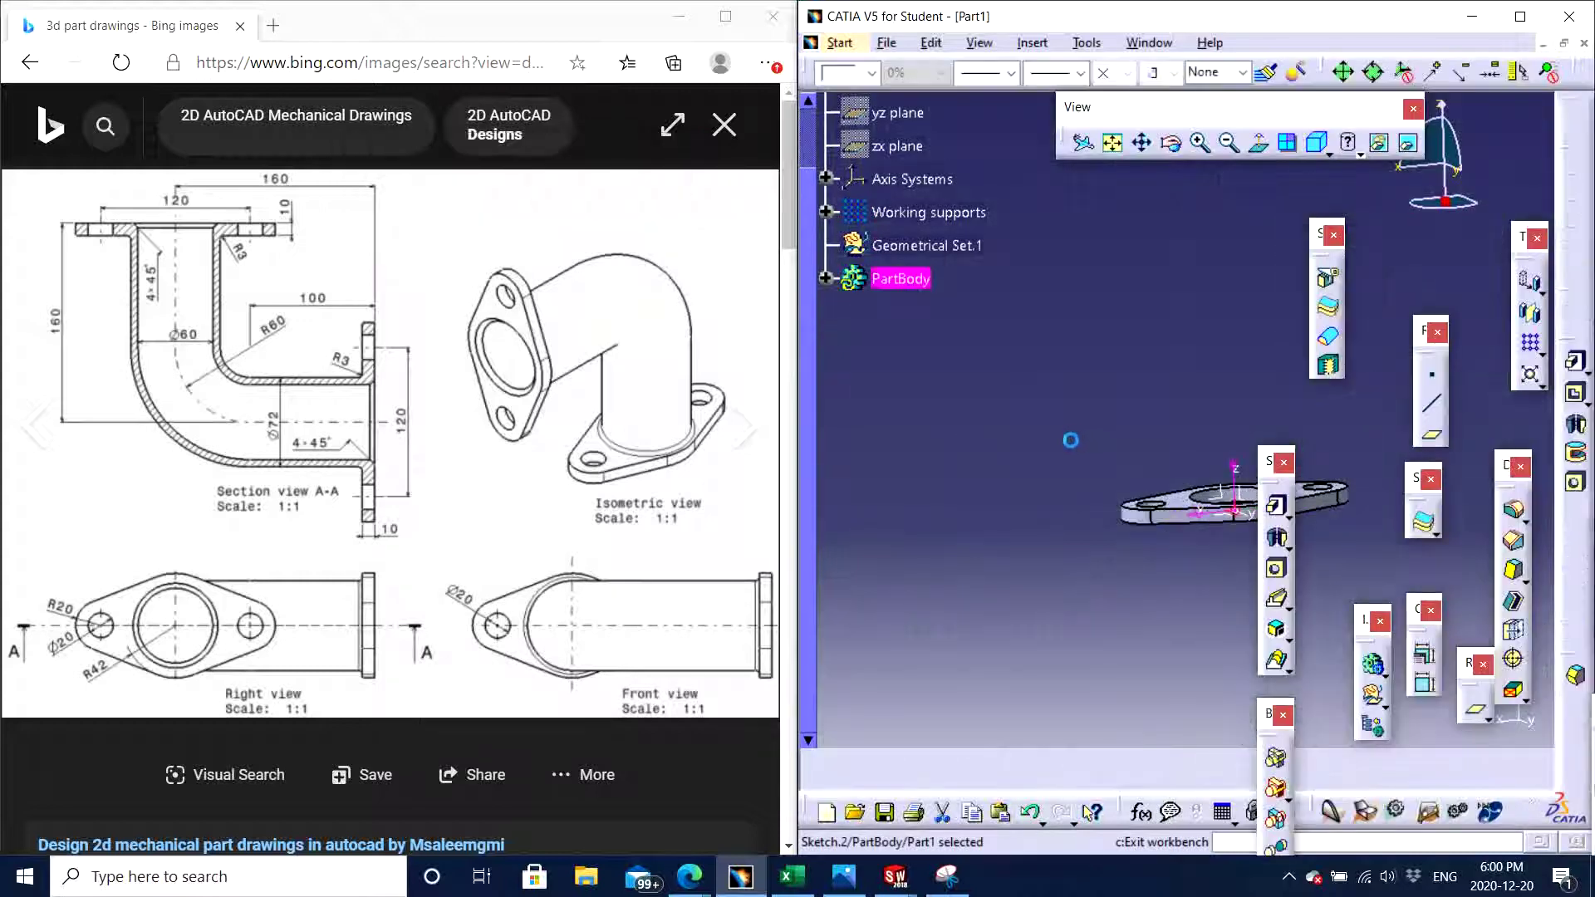
# Expand the PartBody and copy the flange sketch, Sketch.1
pyautogui.moveTo(1068, 438); pyautogui.dragTo(1163, 411, button='middle')
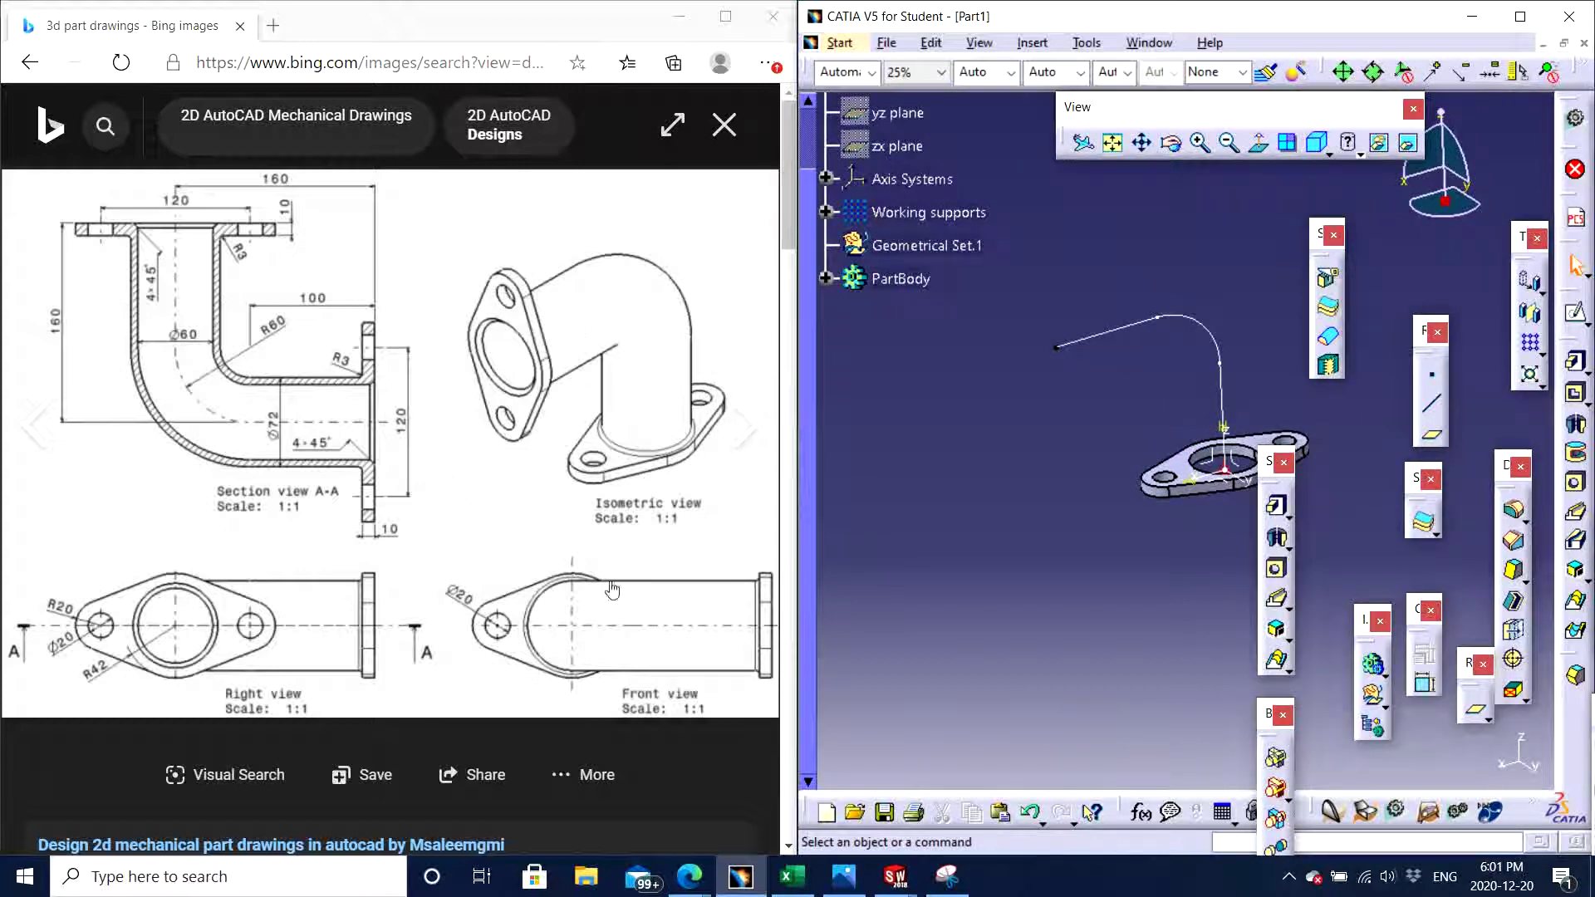
pyautogui.moveTo(1039, 482); pyautogui.dragTo(1040, 418, button='middle')
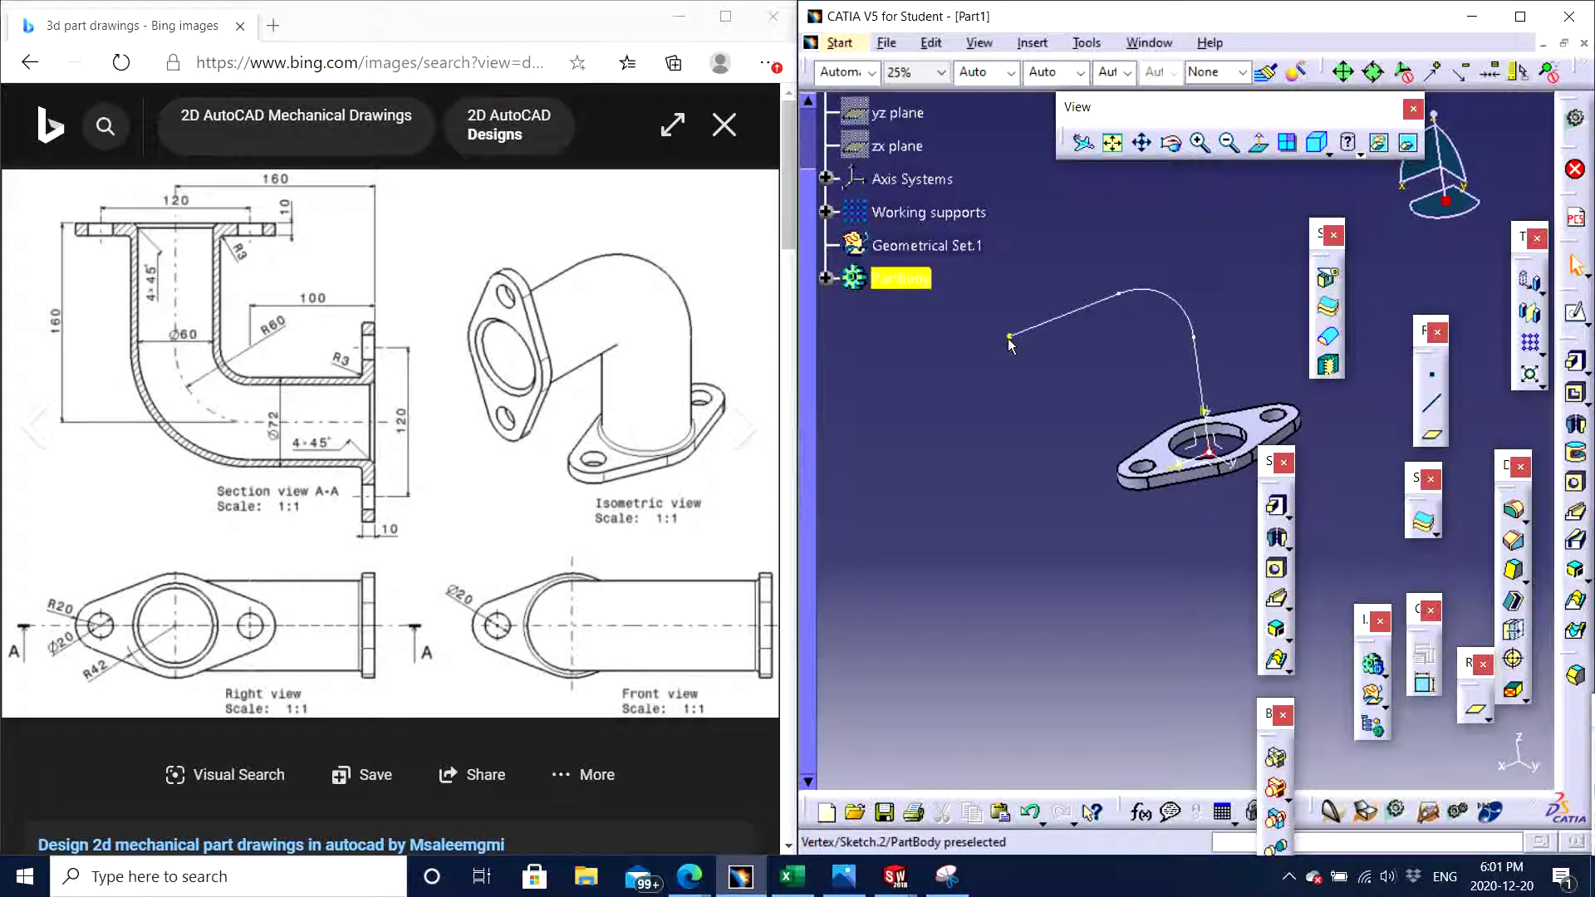
pyautogui.click(826, 279)
pyautogui.scroll(-3, 941, 309)
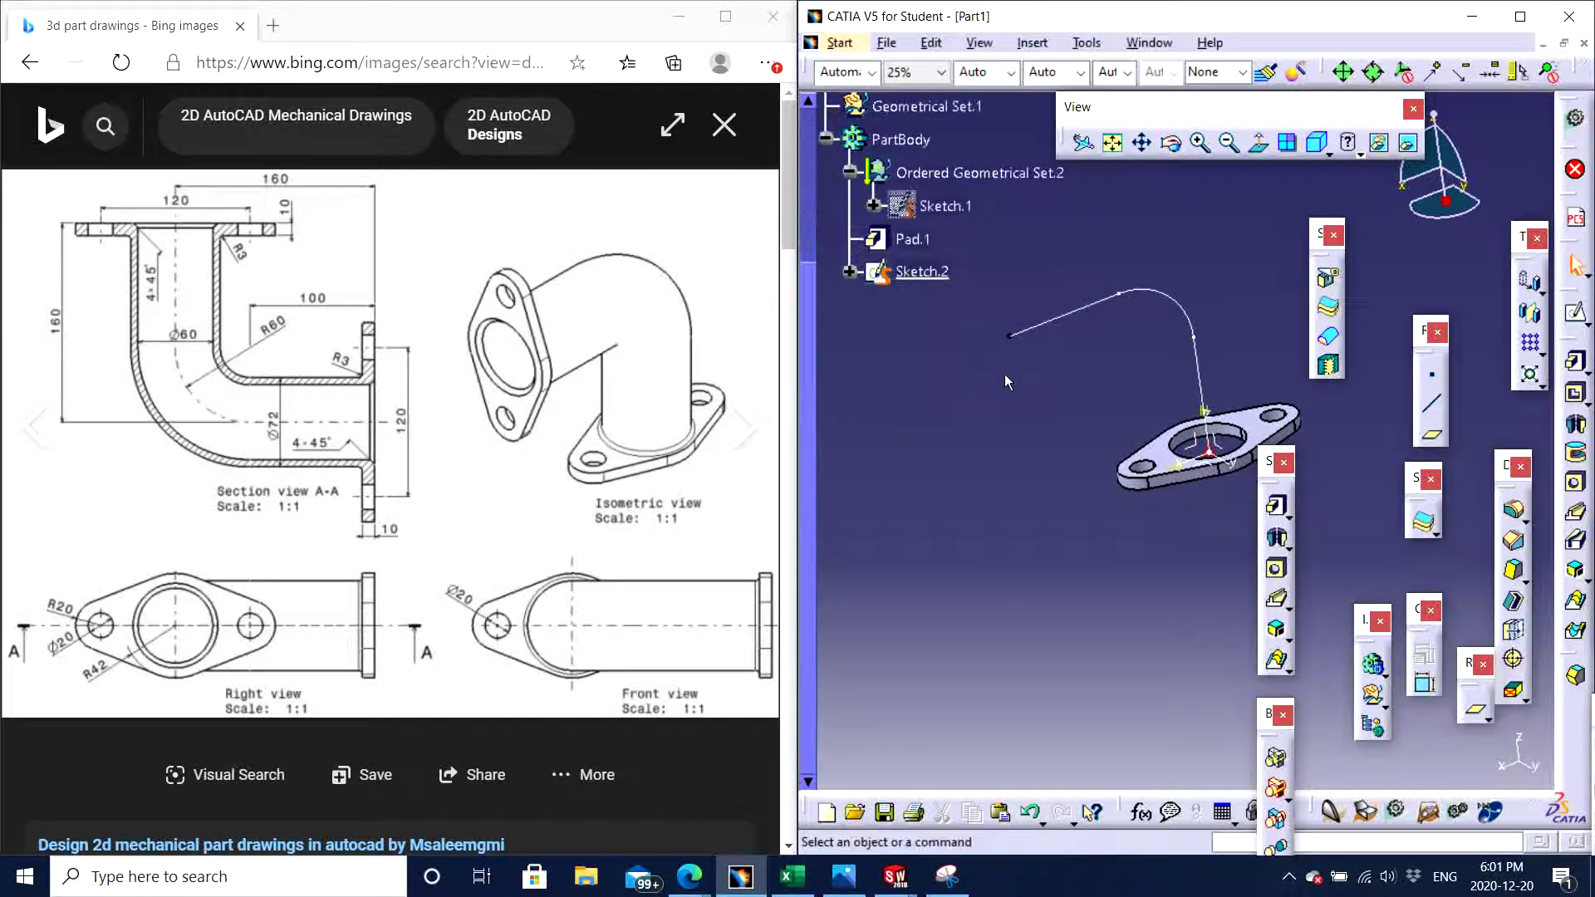
pyautogui.click(962, 208)
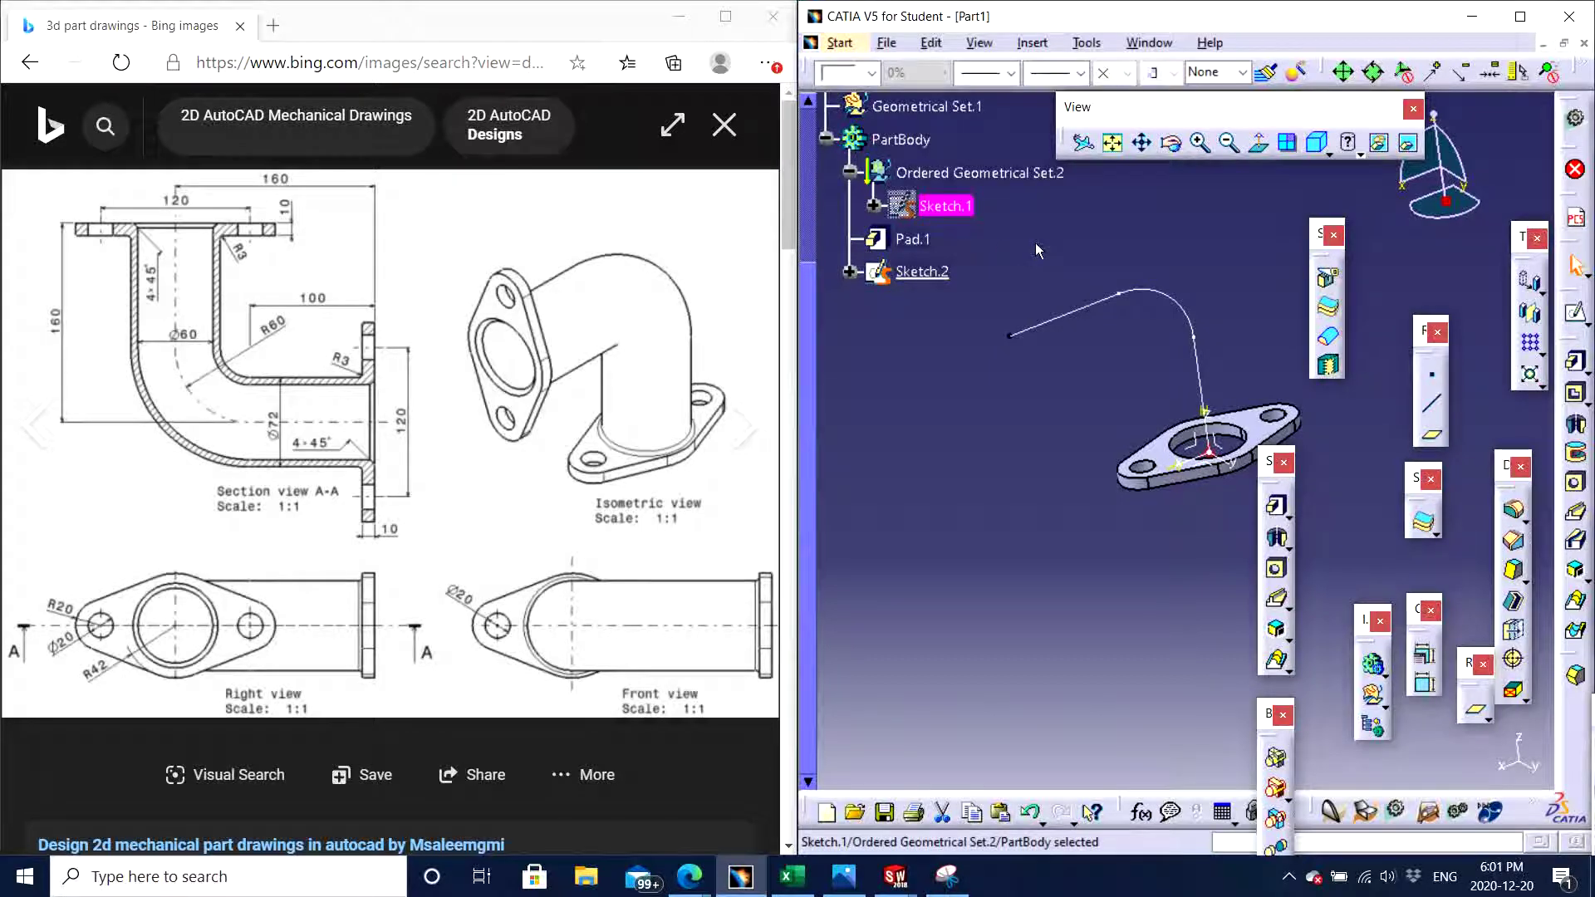
pyautogui.hotkey('ctrl', 'c')
pyautogui.click(980, 308)
# Start a reference plane of type Parallel through point, with the YZ plane as its reference
pyautogui.moveTo(980, 307)
pyautogui.mouseDown(button='middle')
pyautogui.moveTo(984, 366)
pyautogui.moveTo(1054, 393)
pyautogui.moveTo(1029, 344)
pyautogui.moveTo(1064, 386)
pyautogui.moveTo(1071, 451)
pyautogui.moveTo(1065, 412)
pyautogui.mouseUp(button='middle')
pyautogui.click(1427, 441)
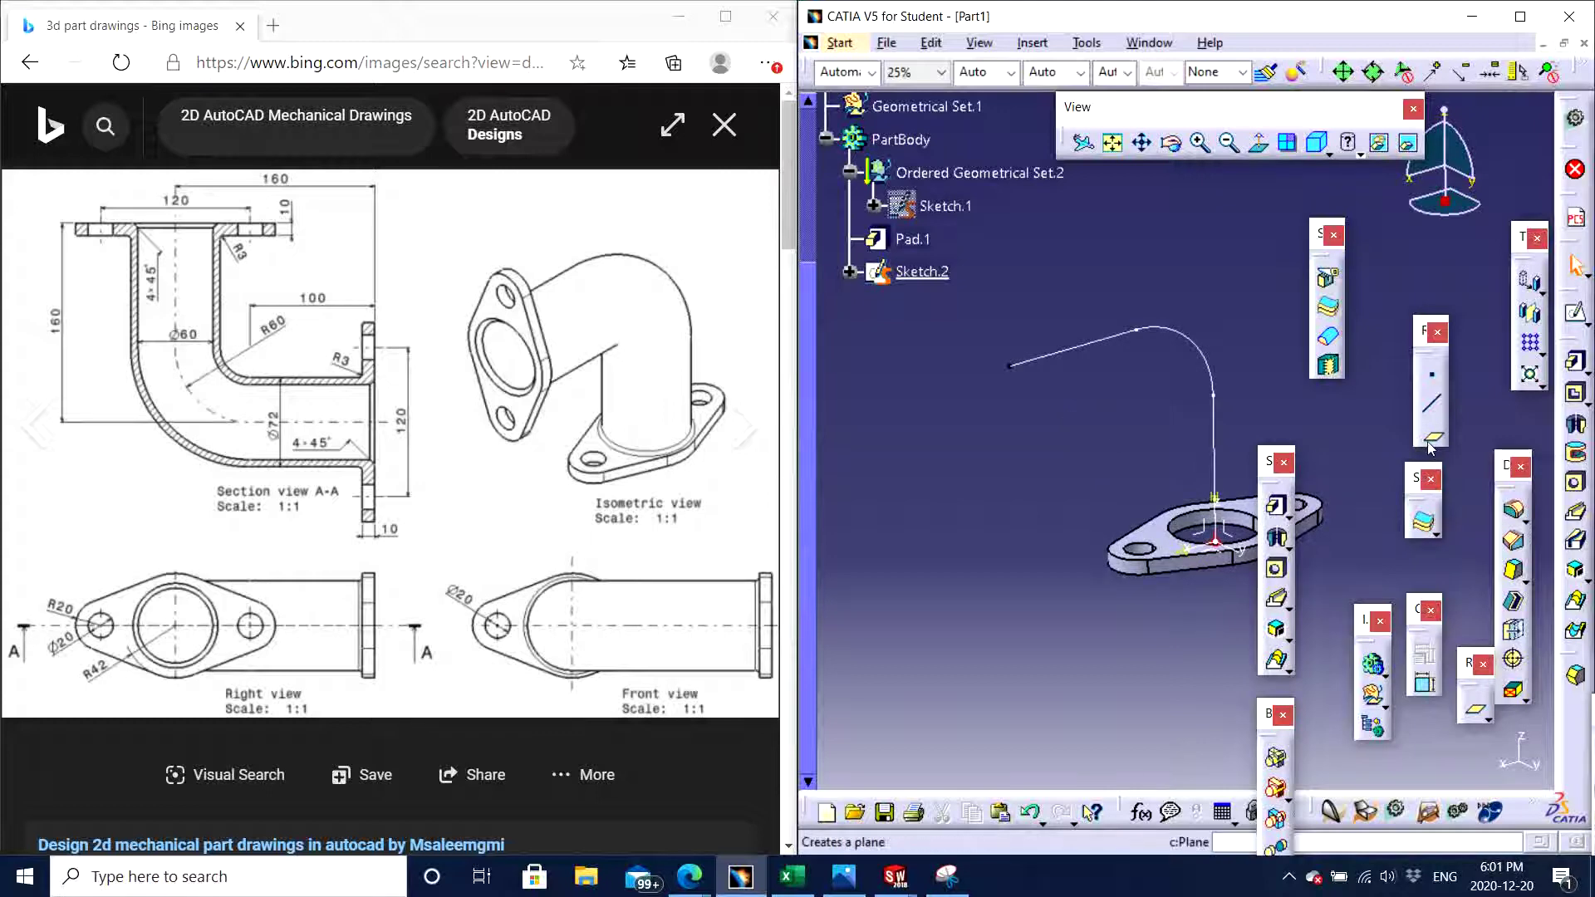
pyautogui.click(1431, 442)
pyautogui.moveTo(1097, 540); pyautogui.dragTo(985, 495, button='middle')
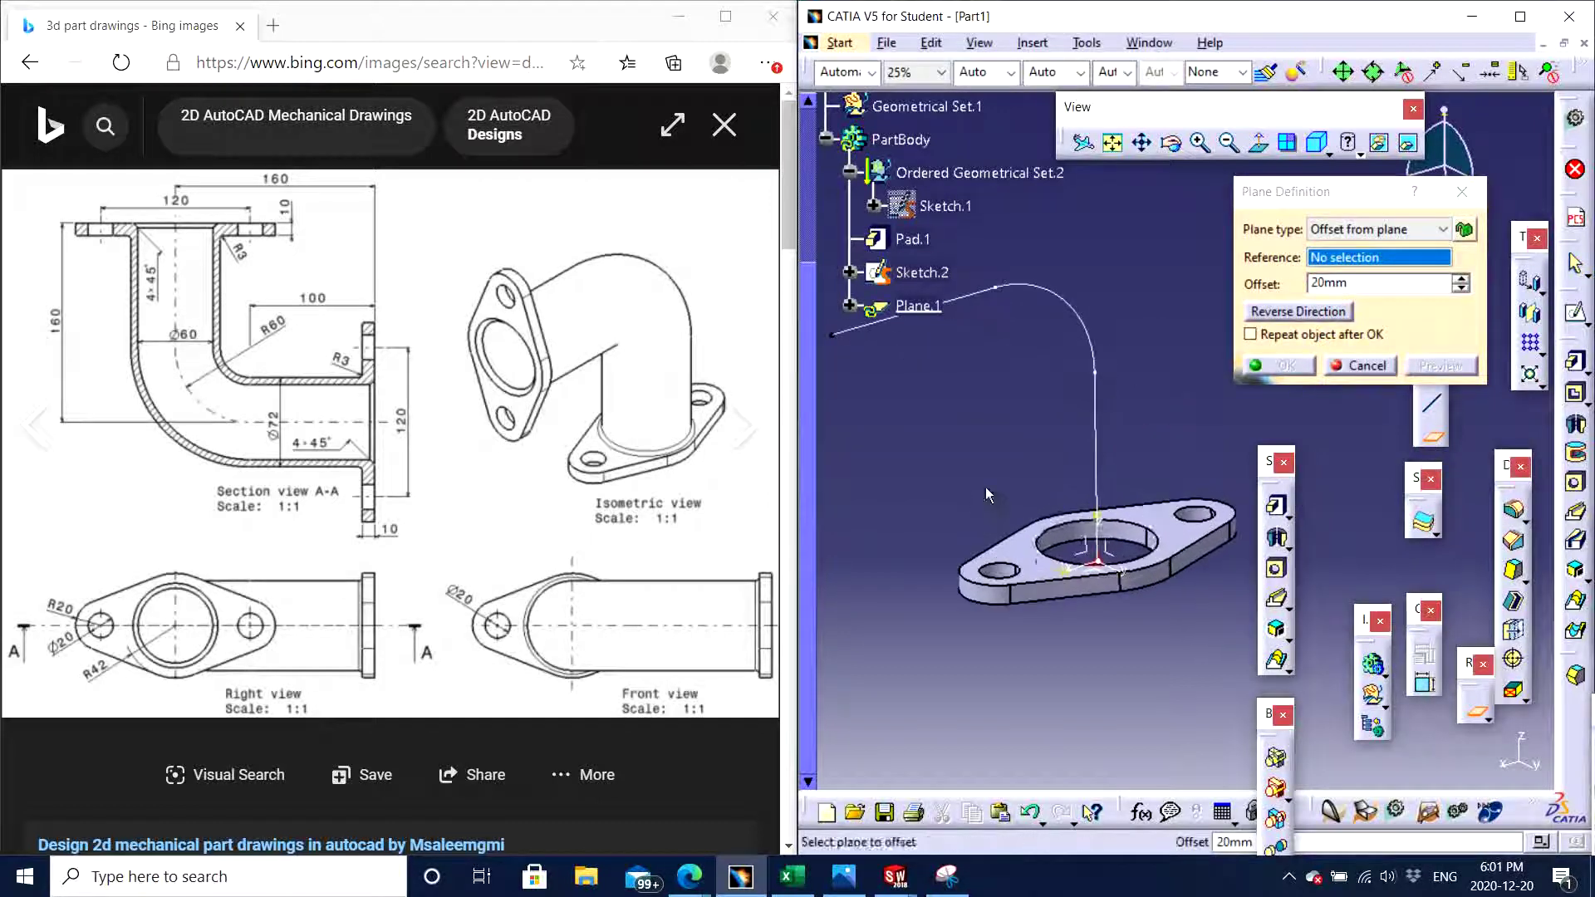
pyautogui.middleClick(1235, 436)
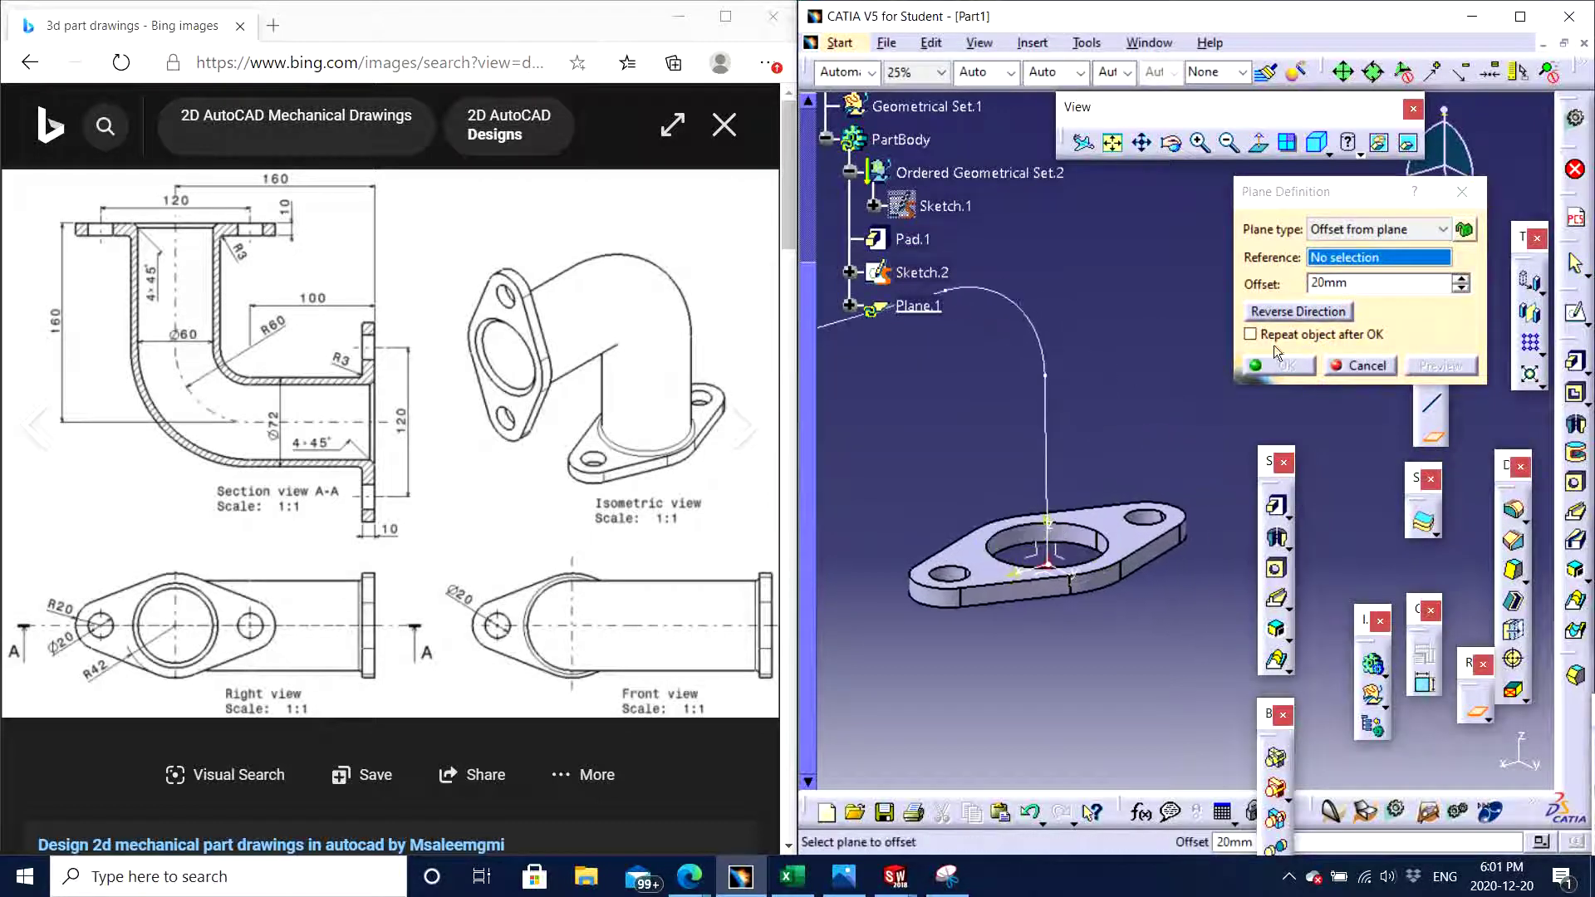
pyautogui.click(1337, 232)
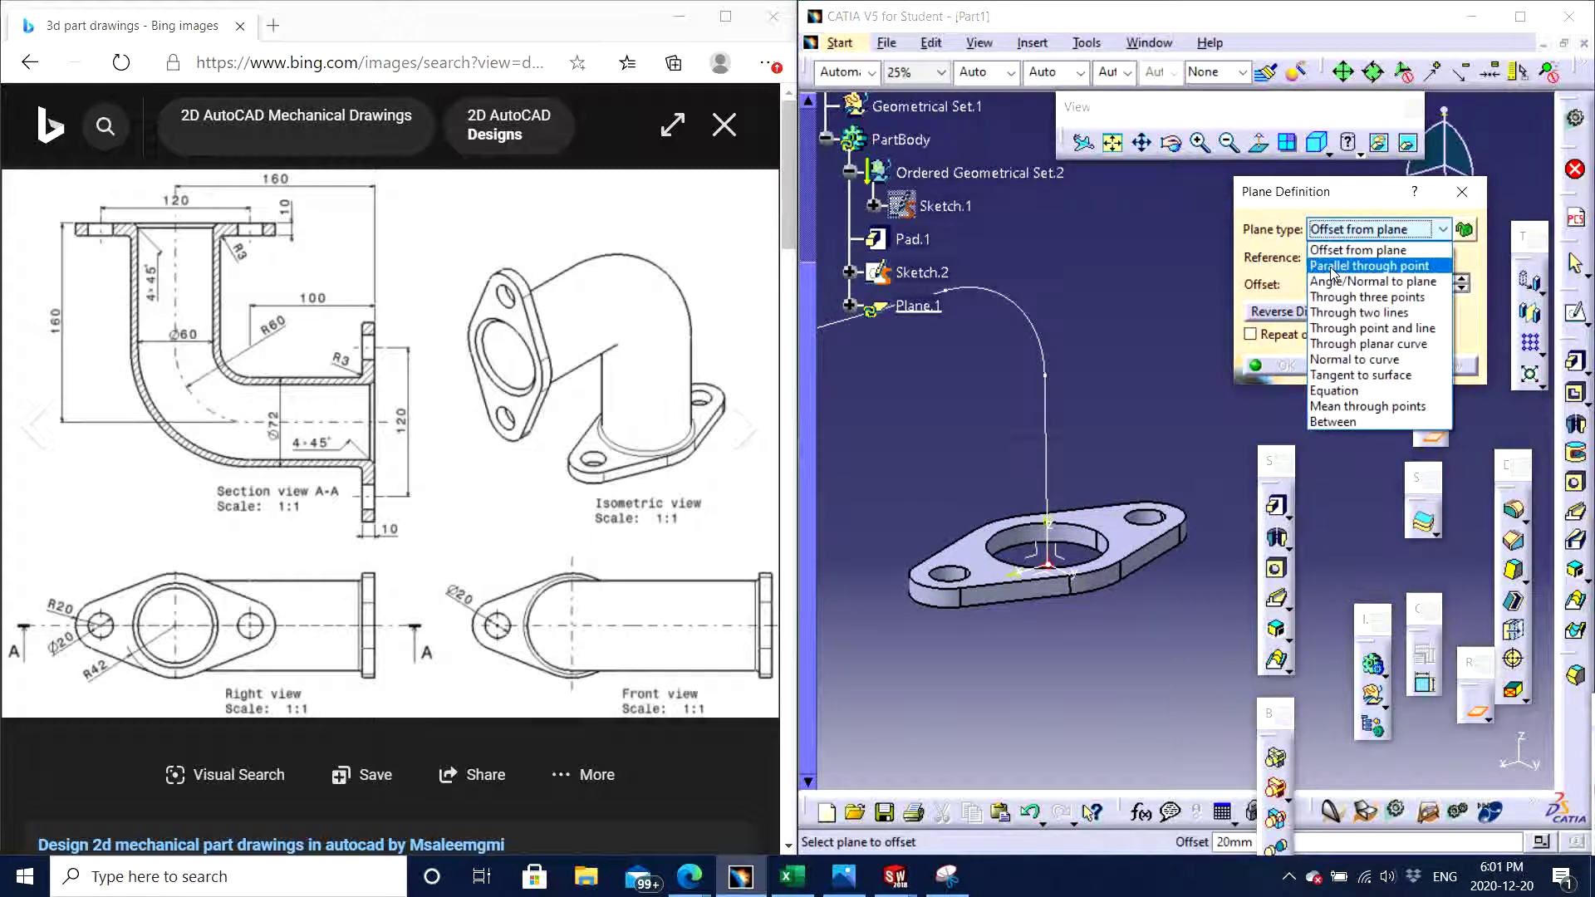
pyautogui.click(1331, 267)
pyautogui.moveTo(1151, 382); pyautogui.dragTo(1141, 517, button='middle')
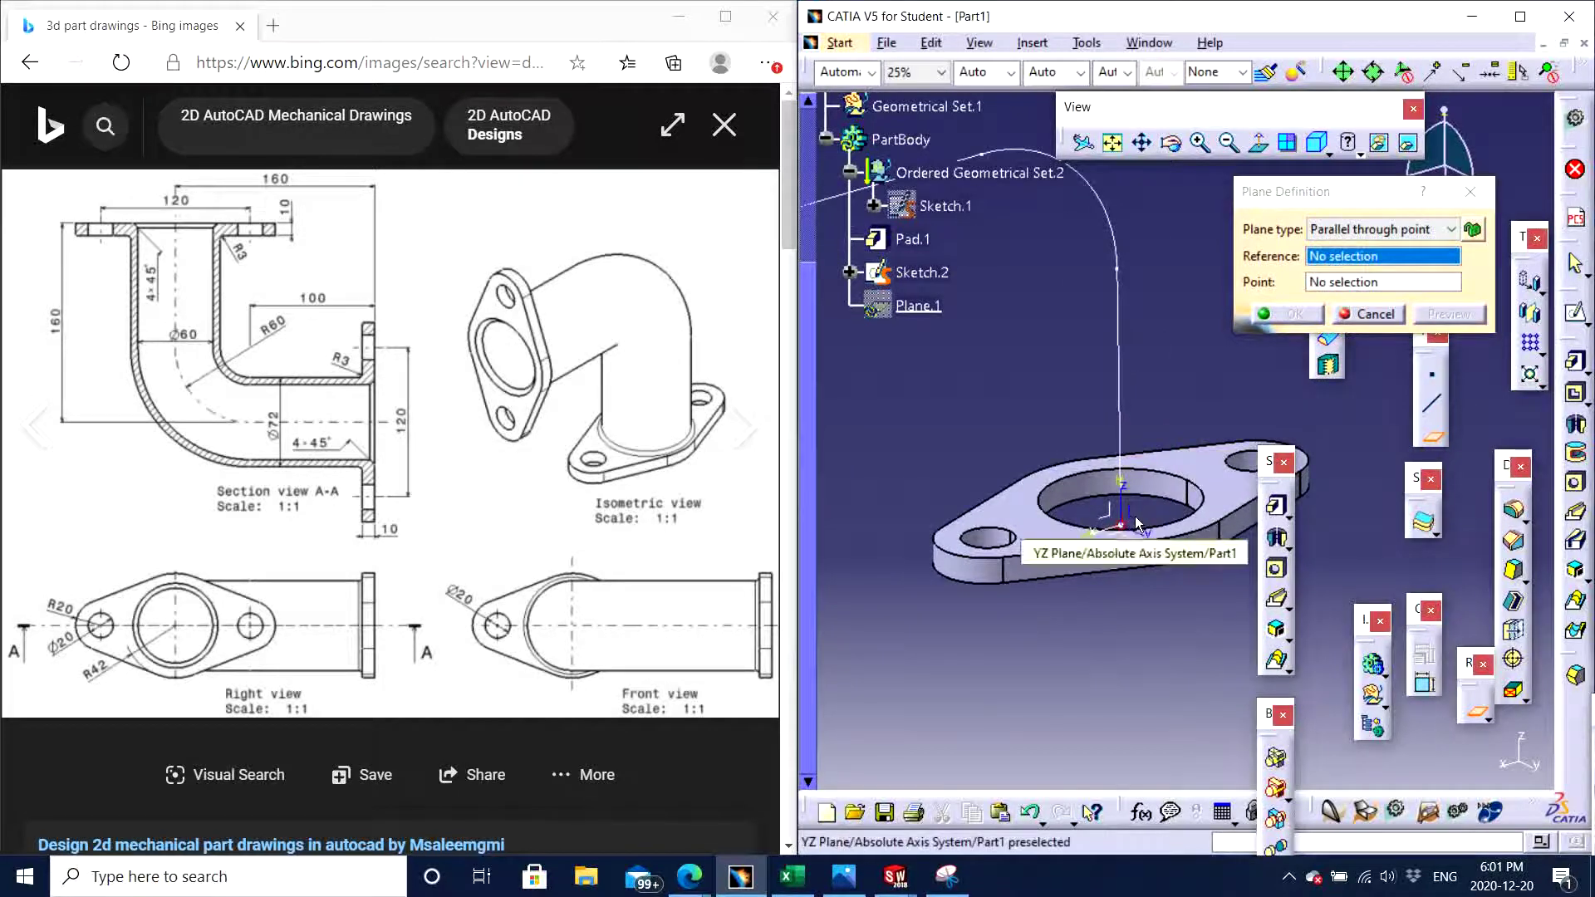
pyautogui.click(1136, 524)
# Pass the plane through the end vertex of the path's upper straight line and create it
pyautogui.moveTo(1137, 524); pyautogui.dragTo(1157, 553, button='middle')
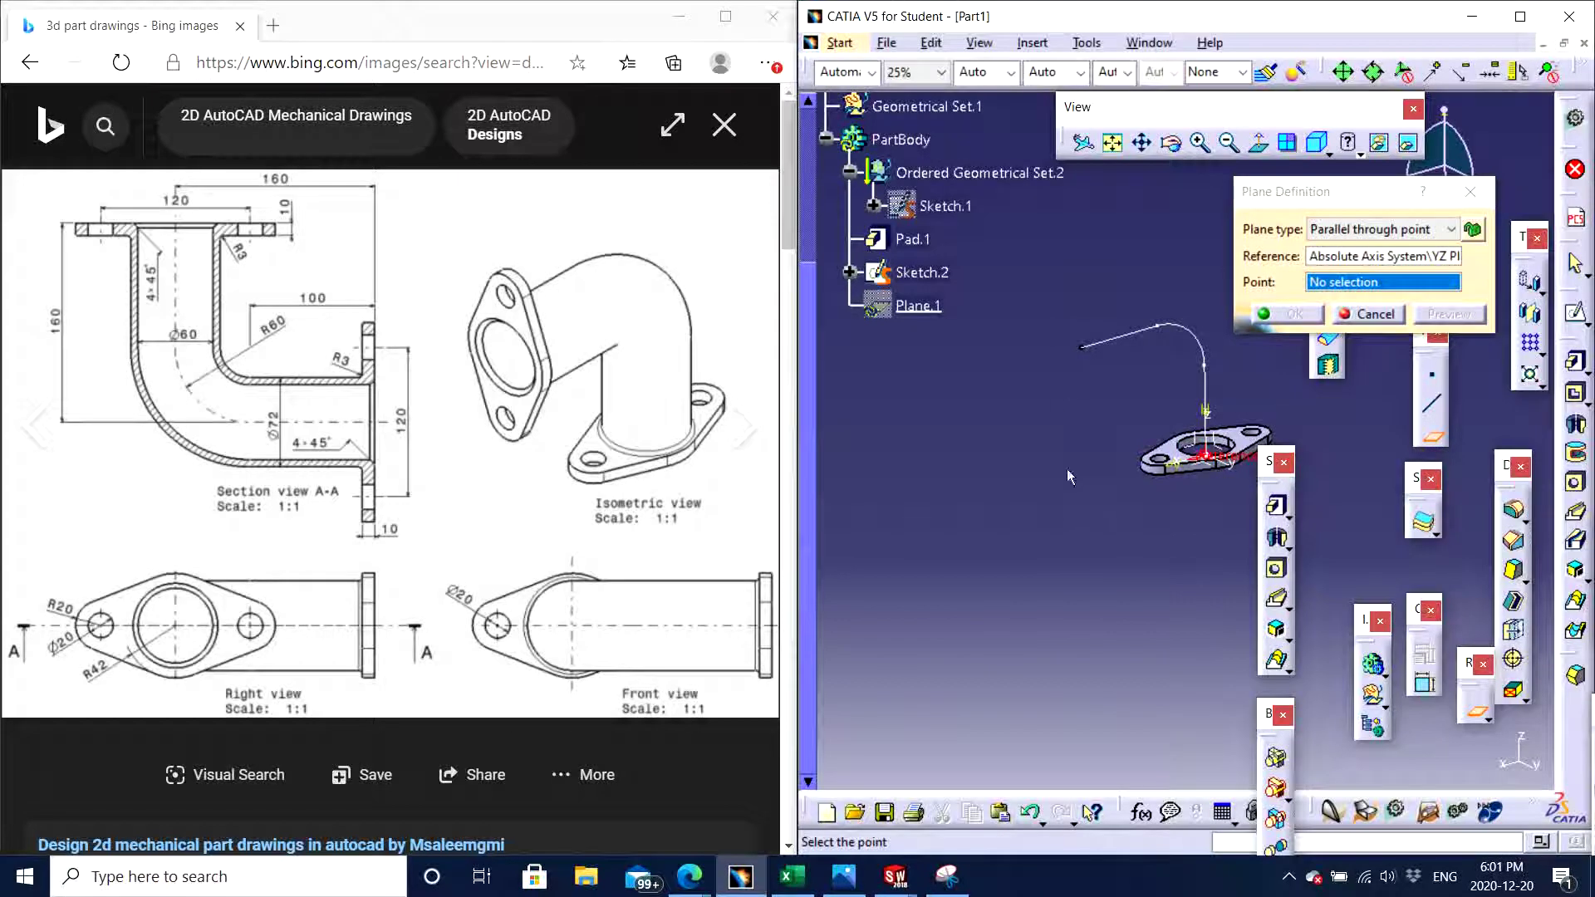
pyautogui.moveTo(1095, 479); pyautogui.dragTo(1075, 350, button='middle')
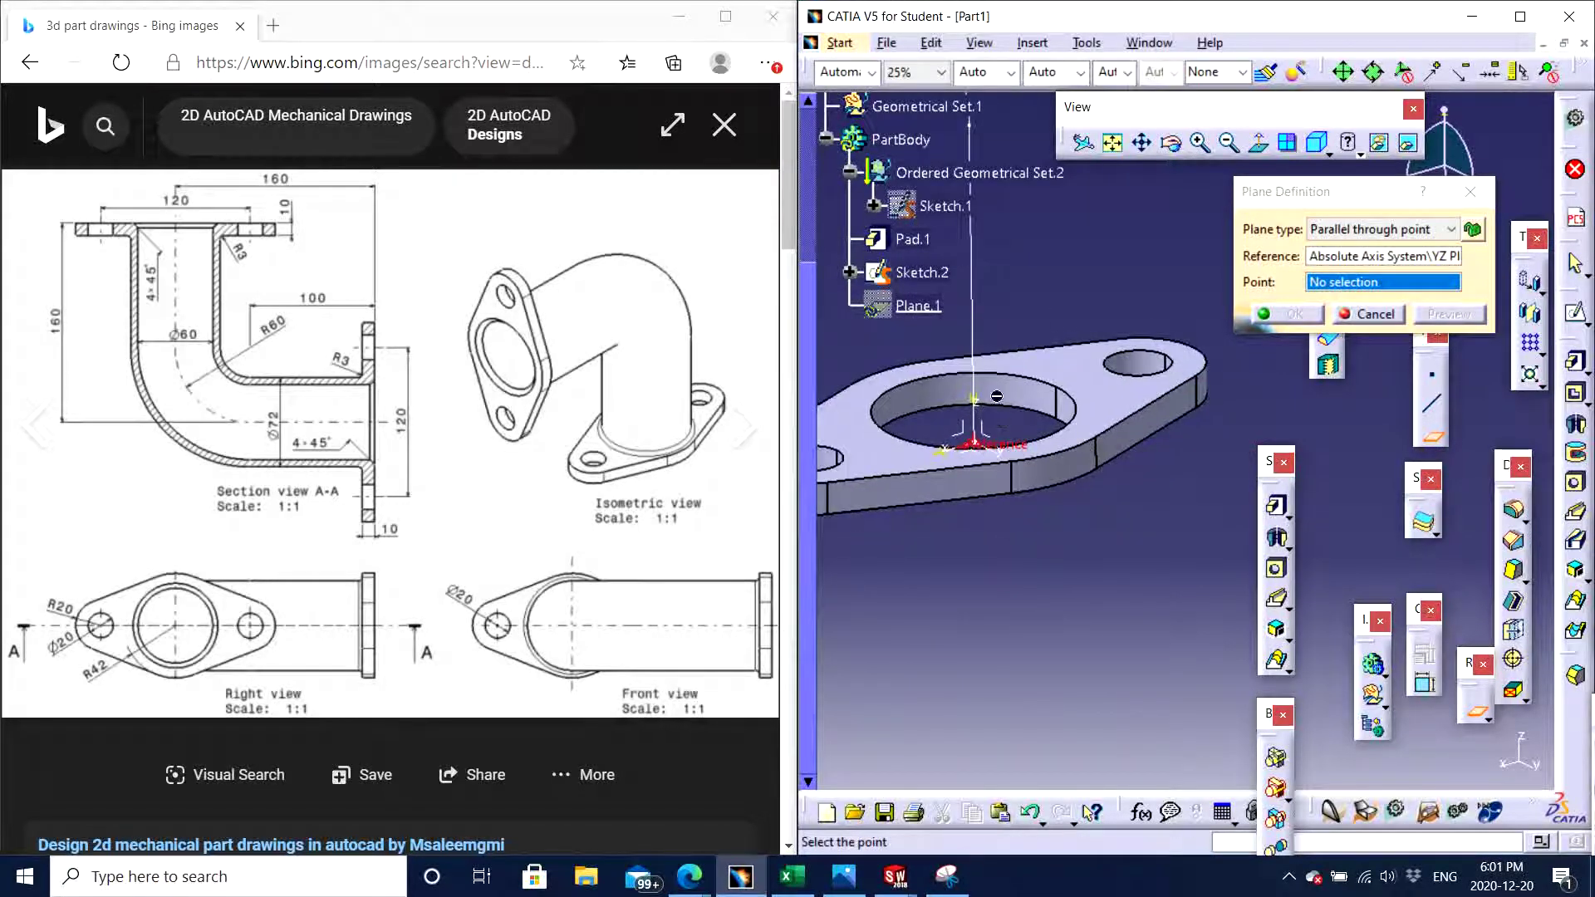
pyautogui.moveTo(994, 380); pyautogui.dragTo(1108, 375, button='middle')
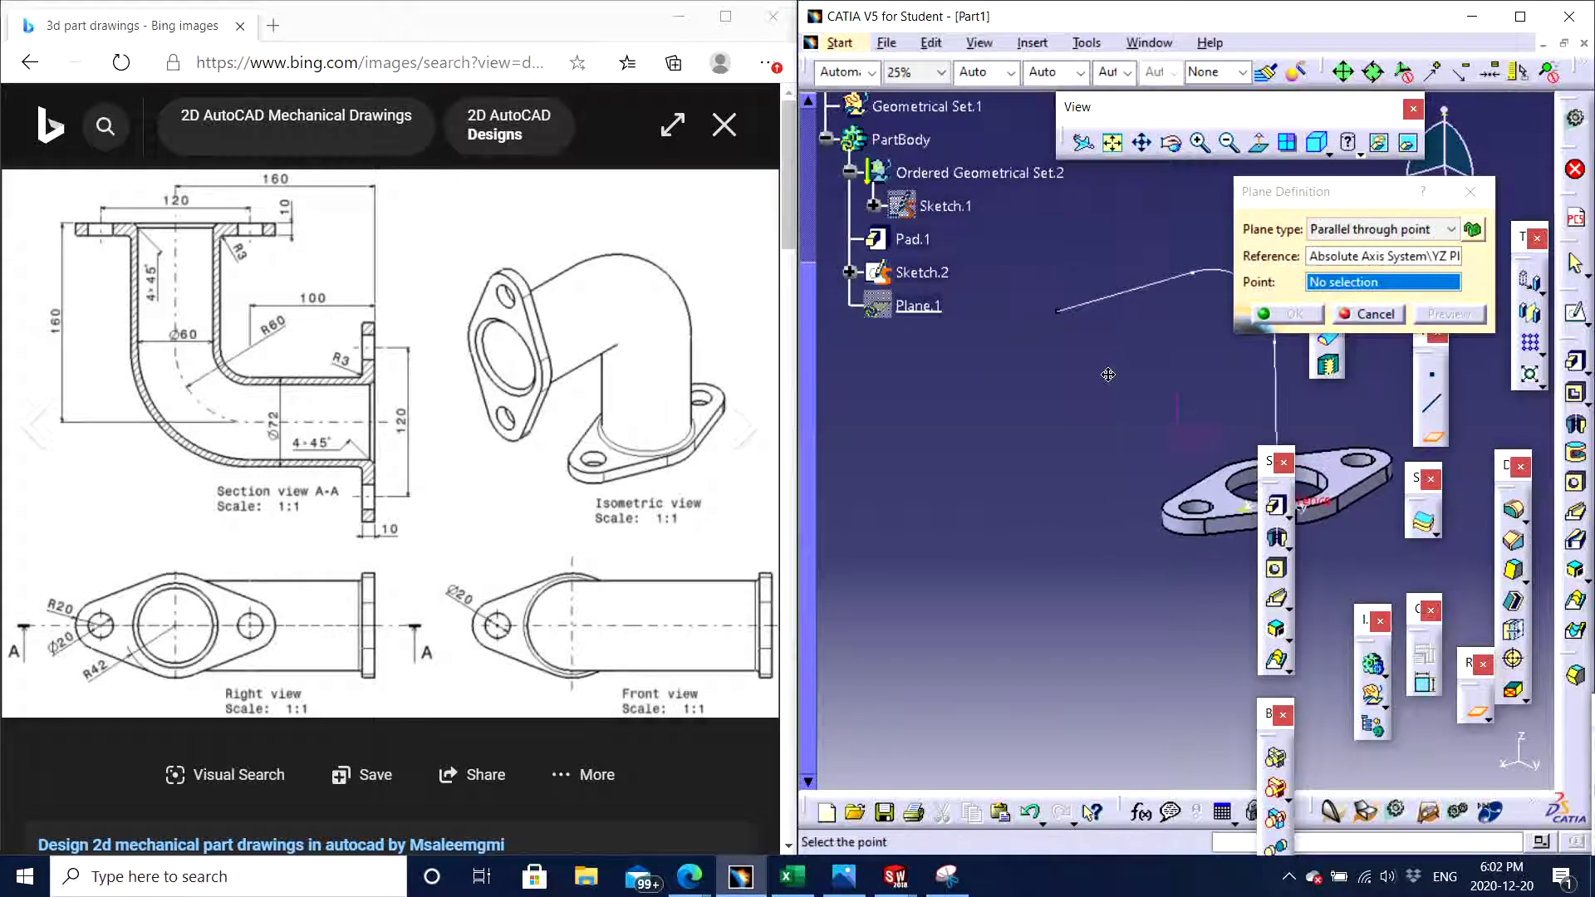
pyautogui.click(1058, 312)
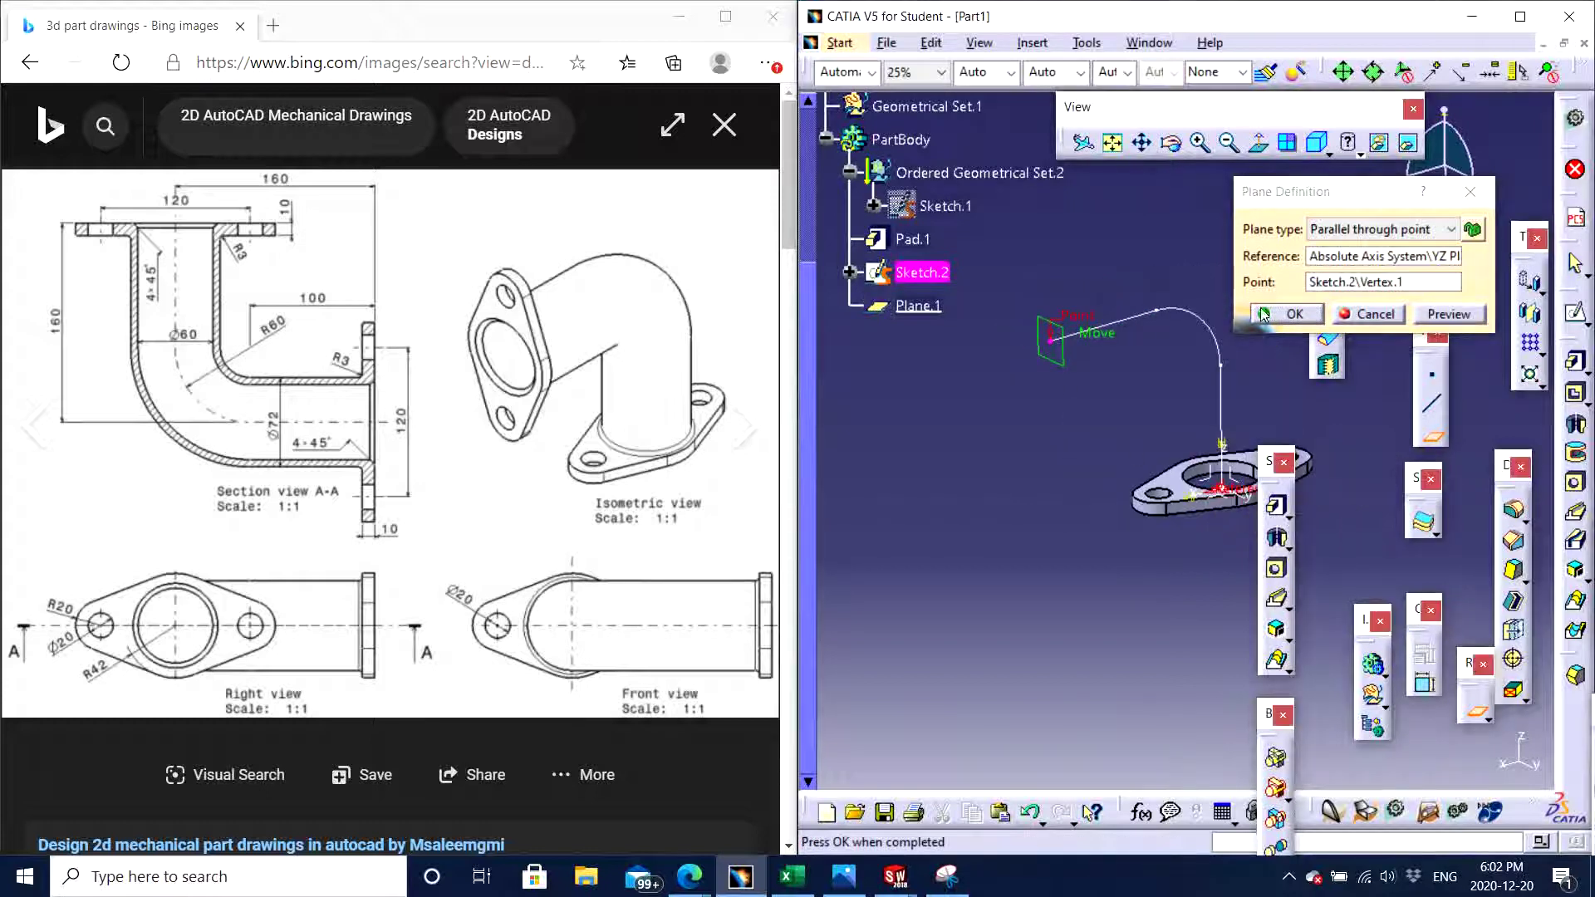
pyautogui.press('Return')
# Show the flange profile, Sketch.1, in the model and hide it again
pyautogui.moveTo(1054, 431); pyautogui.dragTo(1051, 417, button='middle')
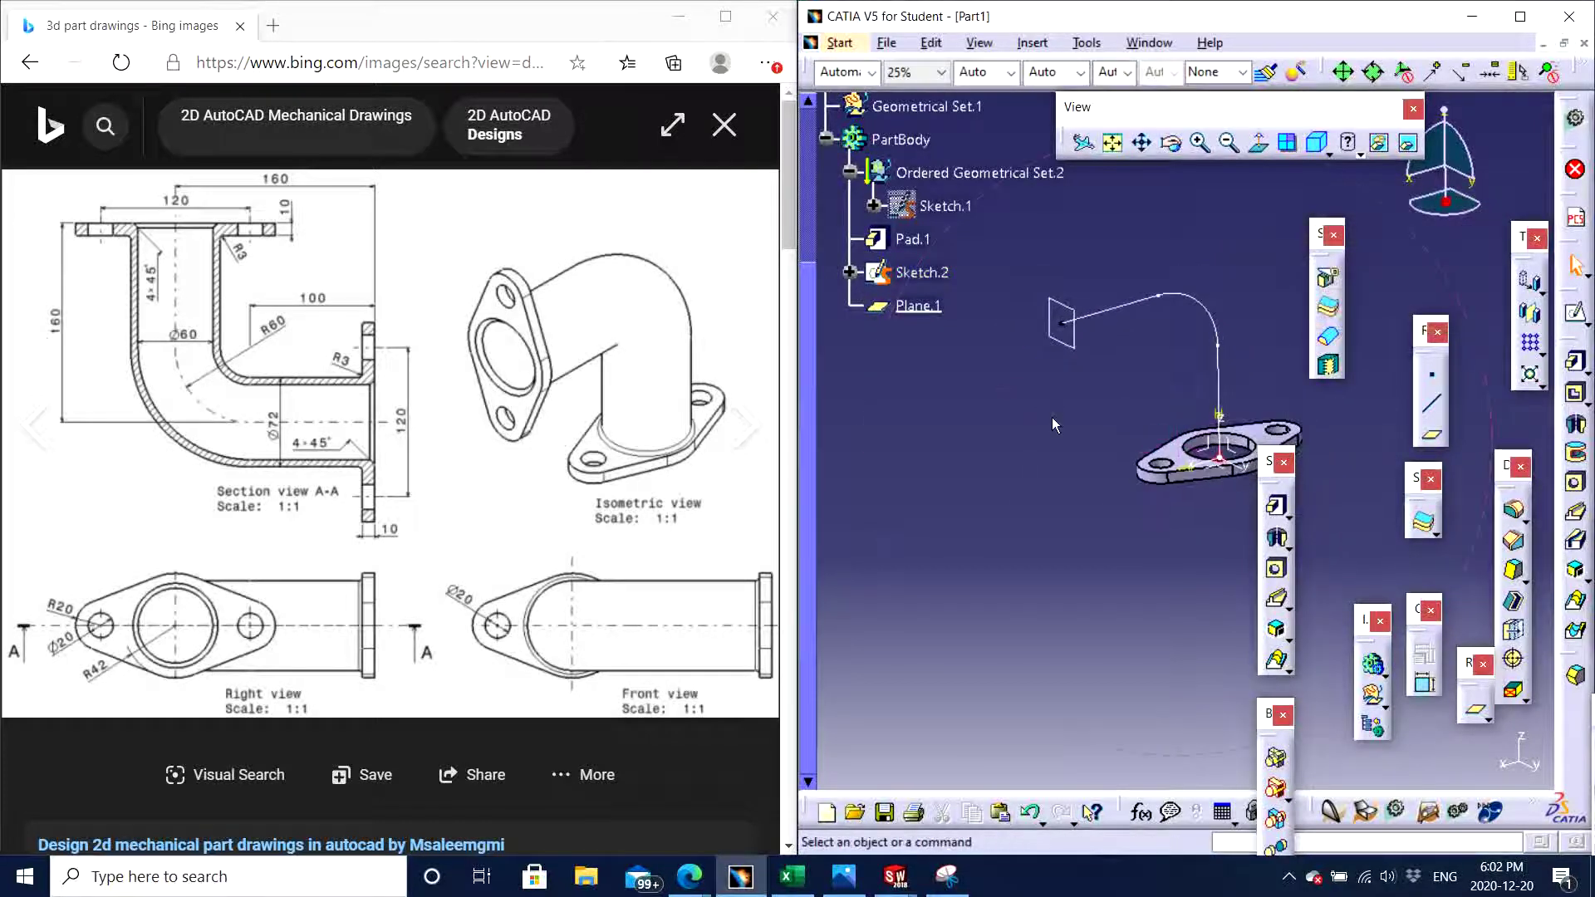
pyautogui.click(947, 206)
pyautogui.rightClick(957, 213)
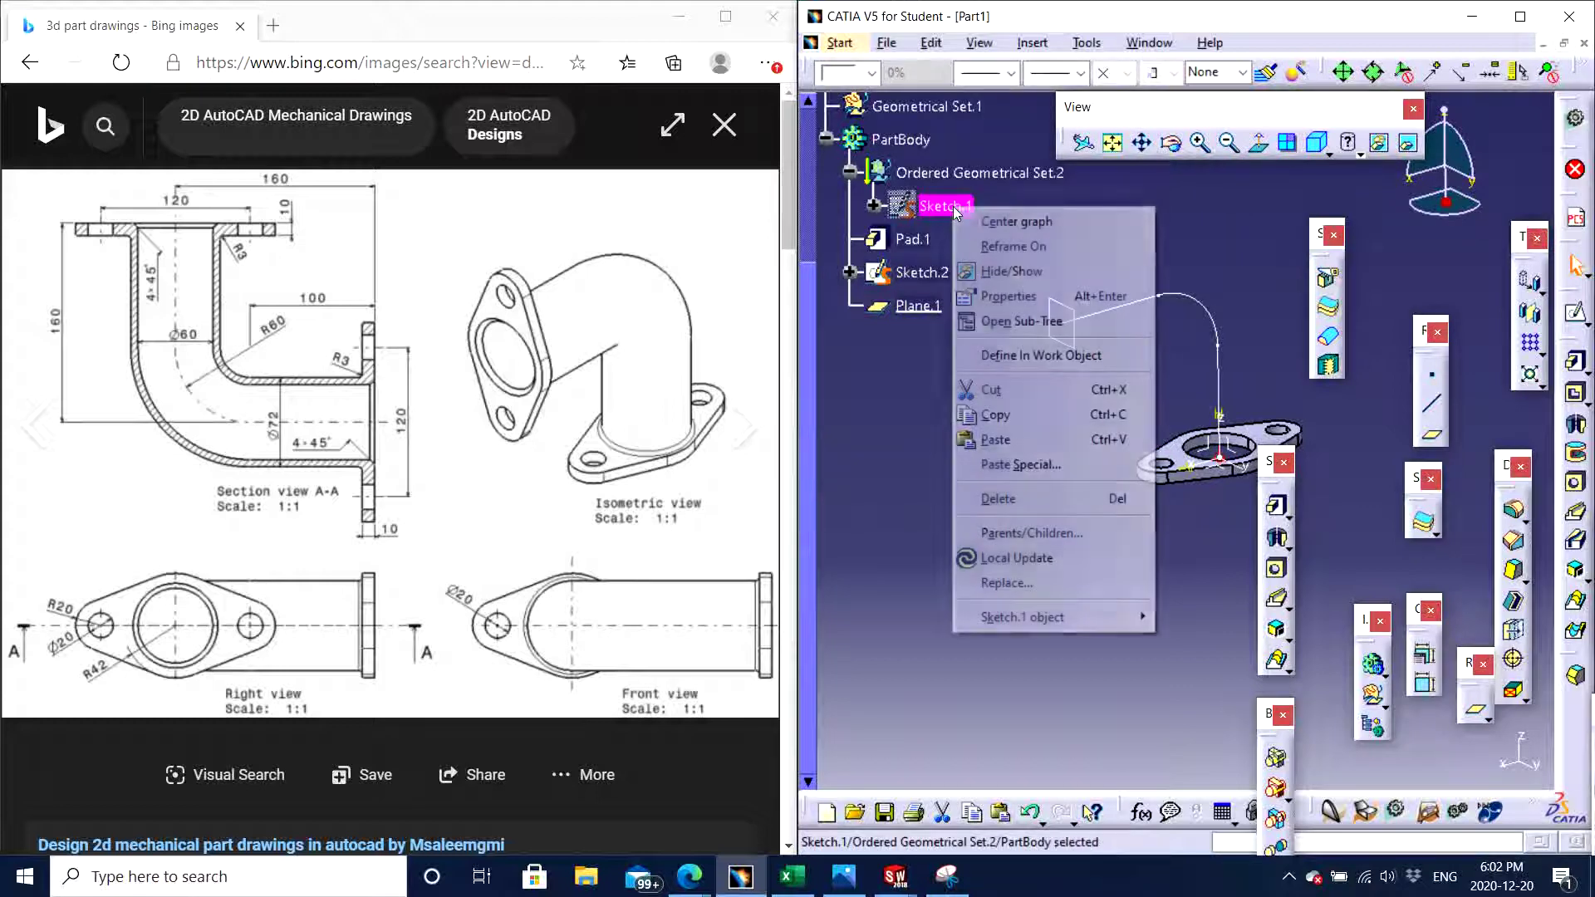
pyautogui.click(1165, 211)
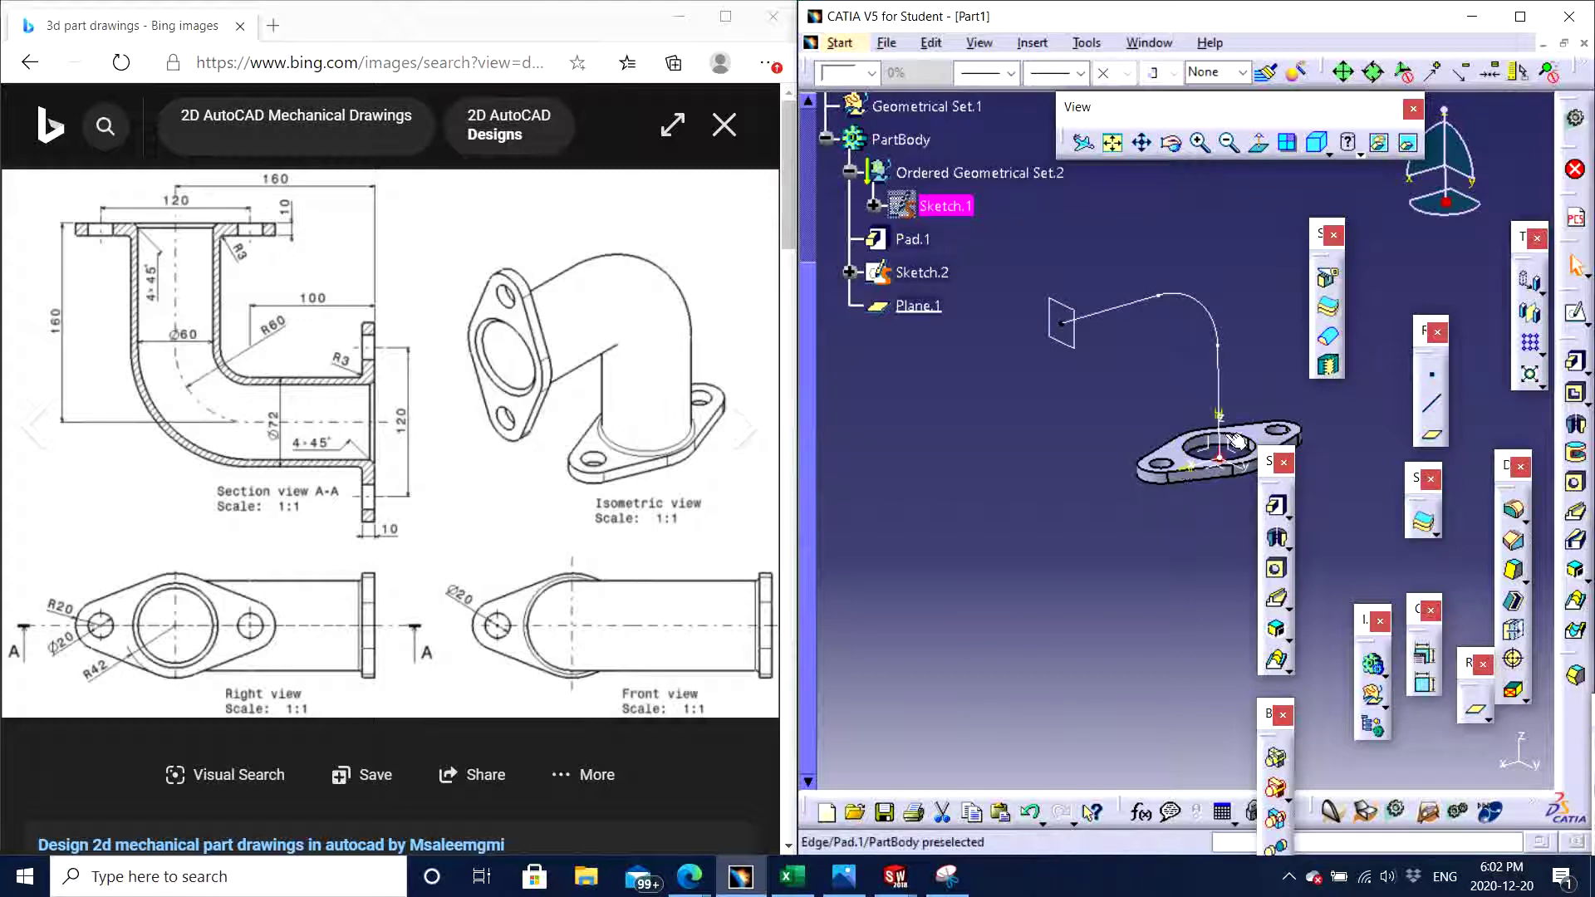
pyautogui.rightClick(964, 208)
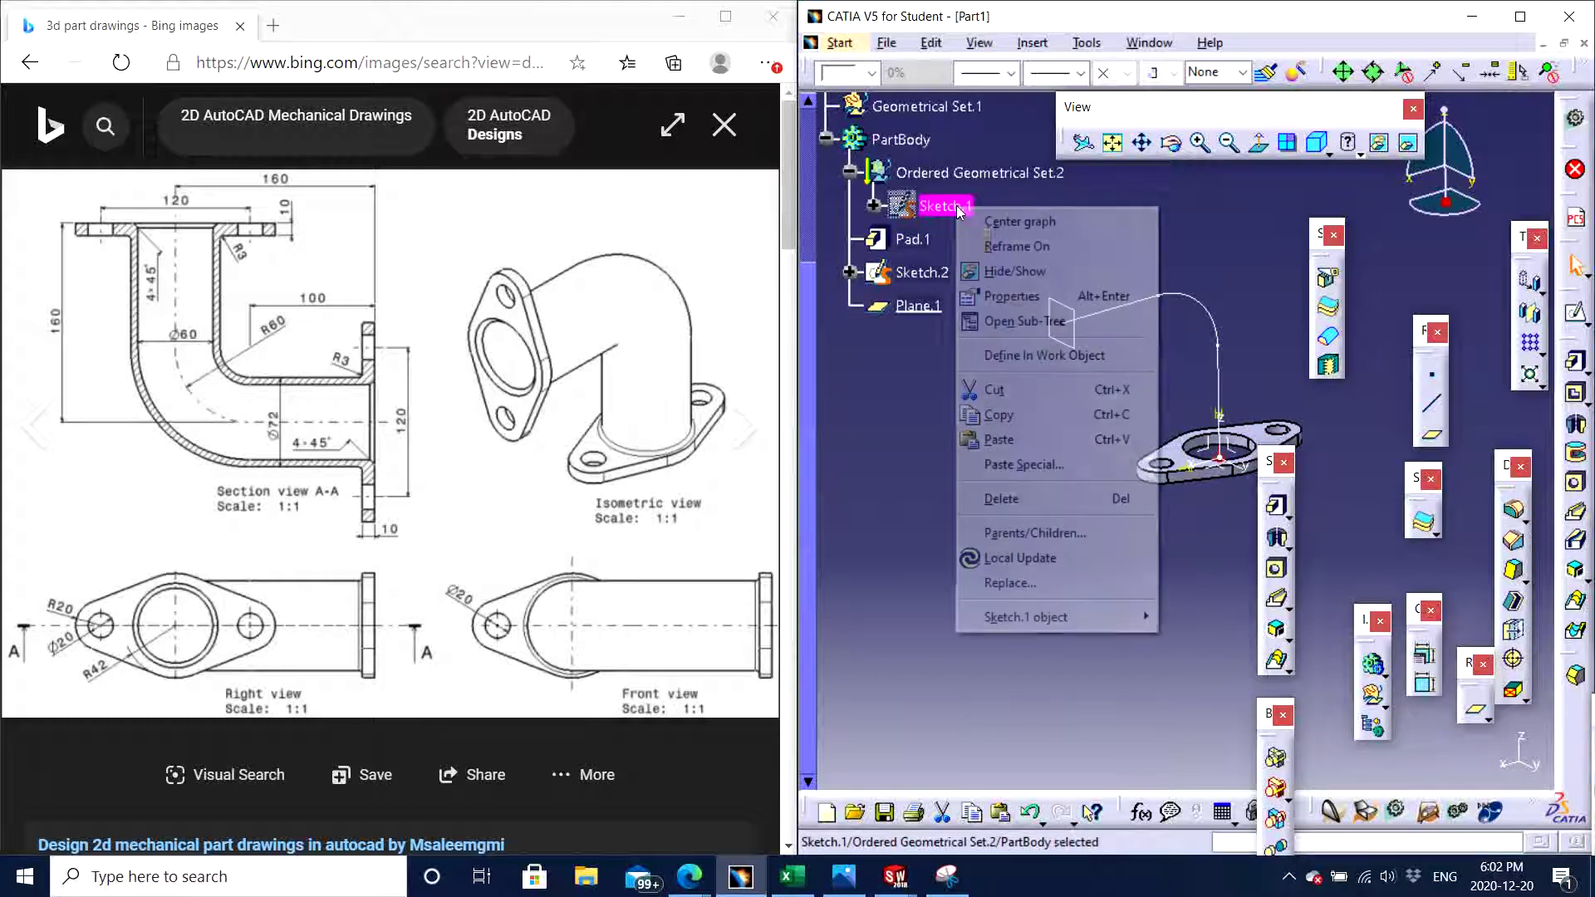
pyautogui.click(1002, 275)
pyautogui.moveTo(1123, 525)
pyautogui.mouseDown(button='middle')
pyautogui.moveTo(953, 513)
pyautogui.moveTo(989, 383)
pyautogui.moveTo(1093, 490)
pyautogui.moveTo(1117, 438)
pyautogui.mouseUp(button='middle')
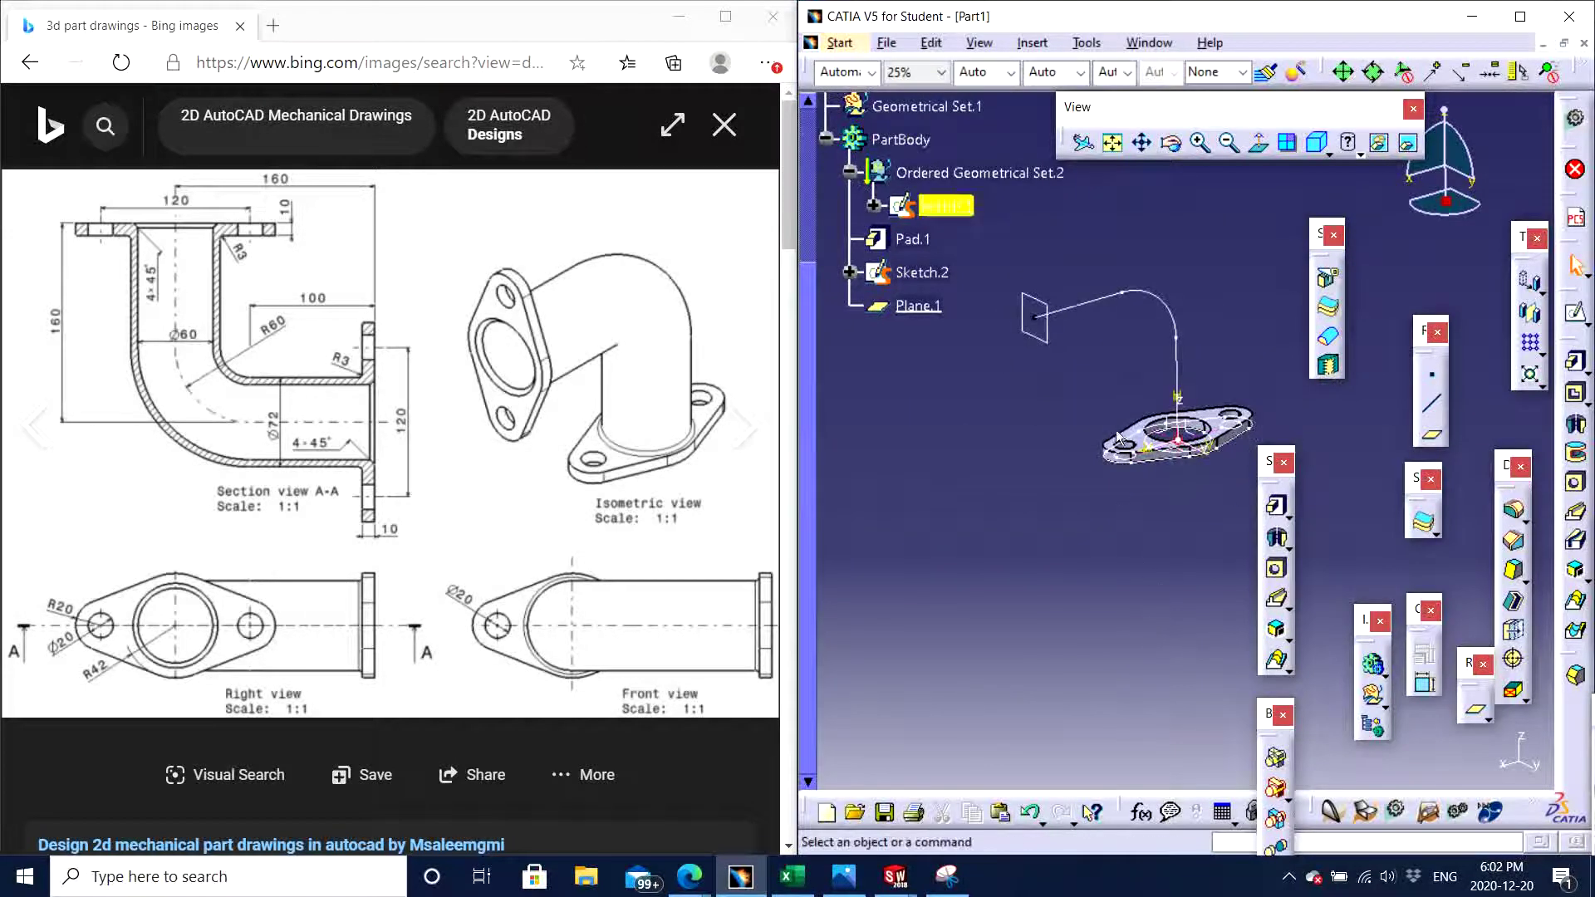
pyautogui.rightClick(945, 207)
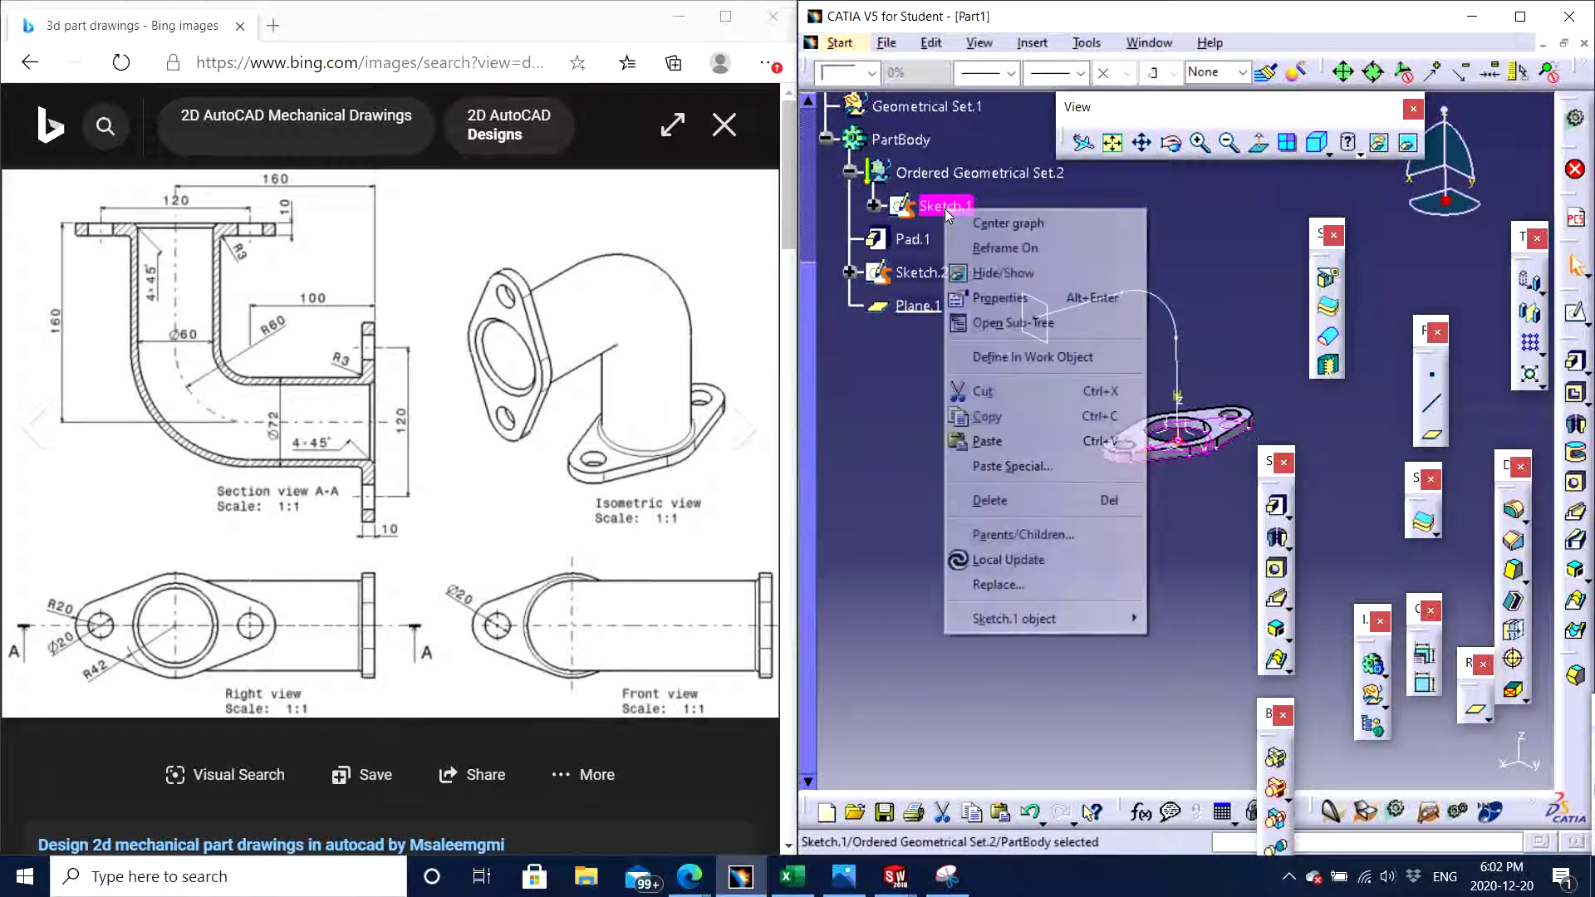
pyautogui.click(993, 272)
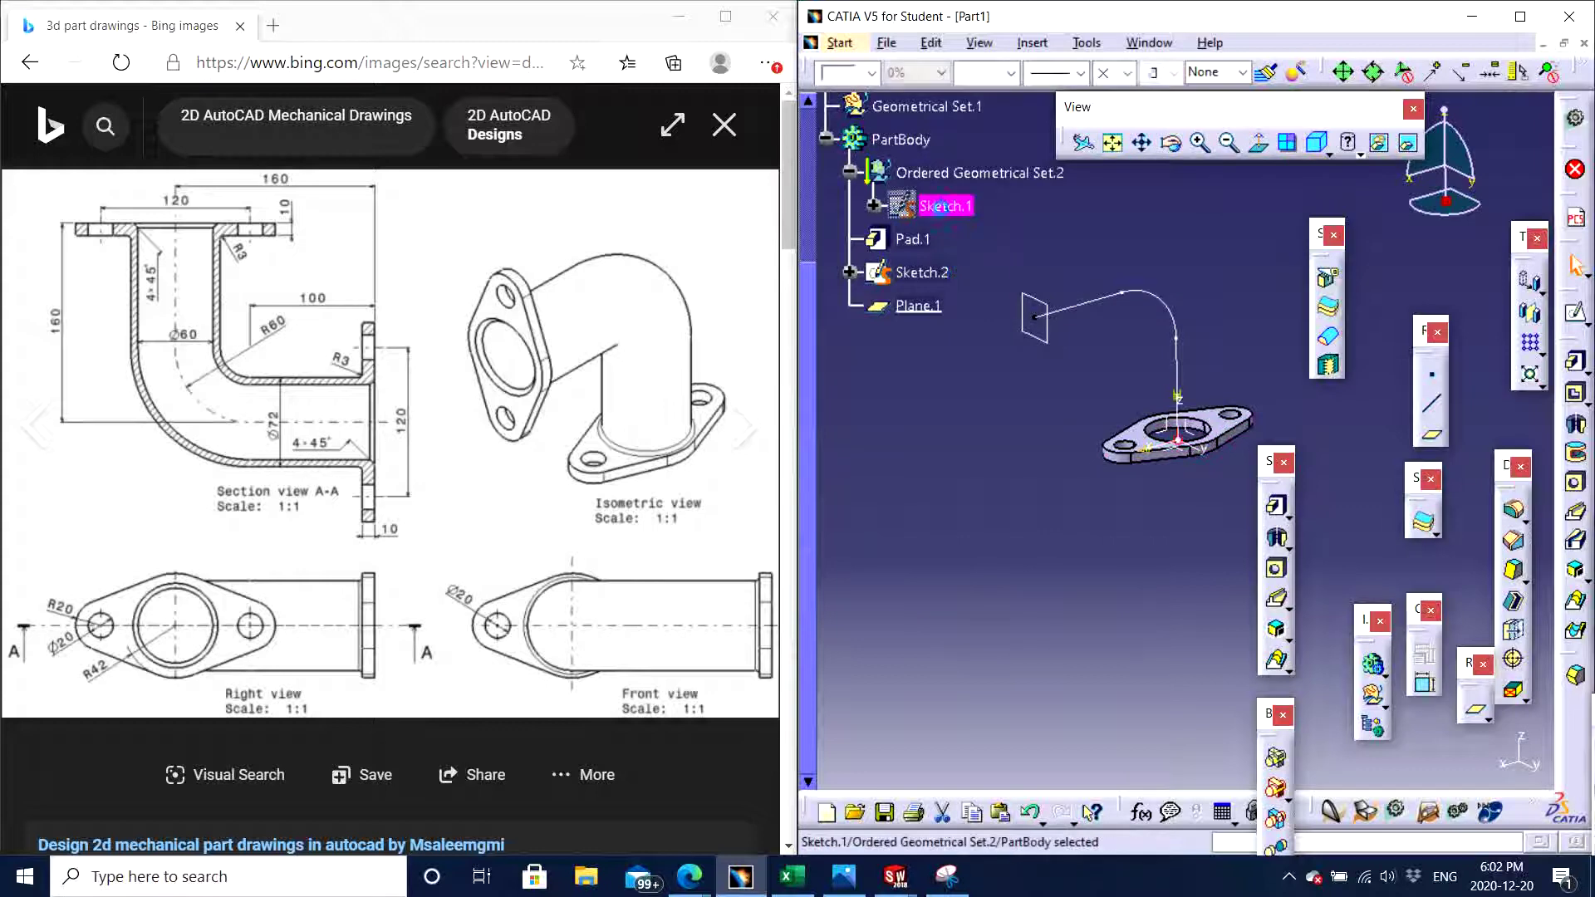
pyautogui.click(1064, 234)
# Paste the copied flange sketch onto the new plane at the path's free end
pyautogui.click(1025, 336)
pyautogui.moveTo(1025, 336)
pyautogui.mouseDown(button='middle')
pyautogui.moveTo(1073, 318)
pyautogui.moveTo(1045, 246)
pyautogui.mouseUp(button='middle')
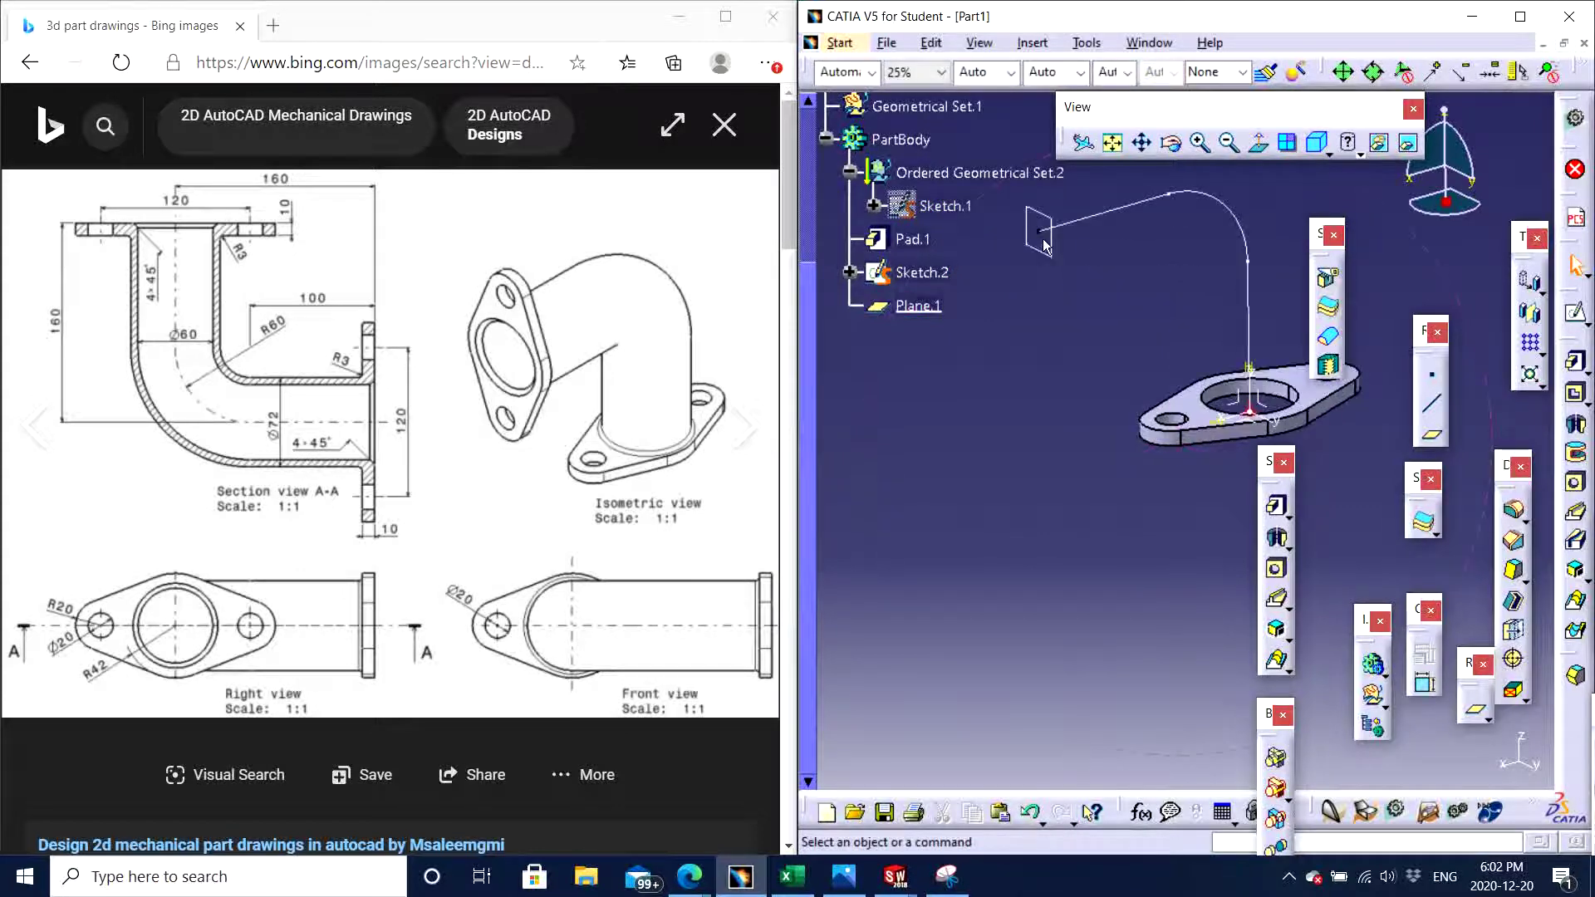
pyautogui.click(1038, 249)
pyautogui.moveTo(1129, 366); pyautogui.dragTo(1223, 482, button='middle')
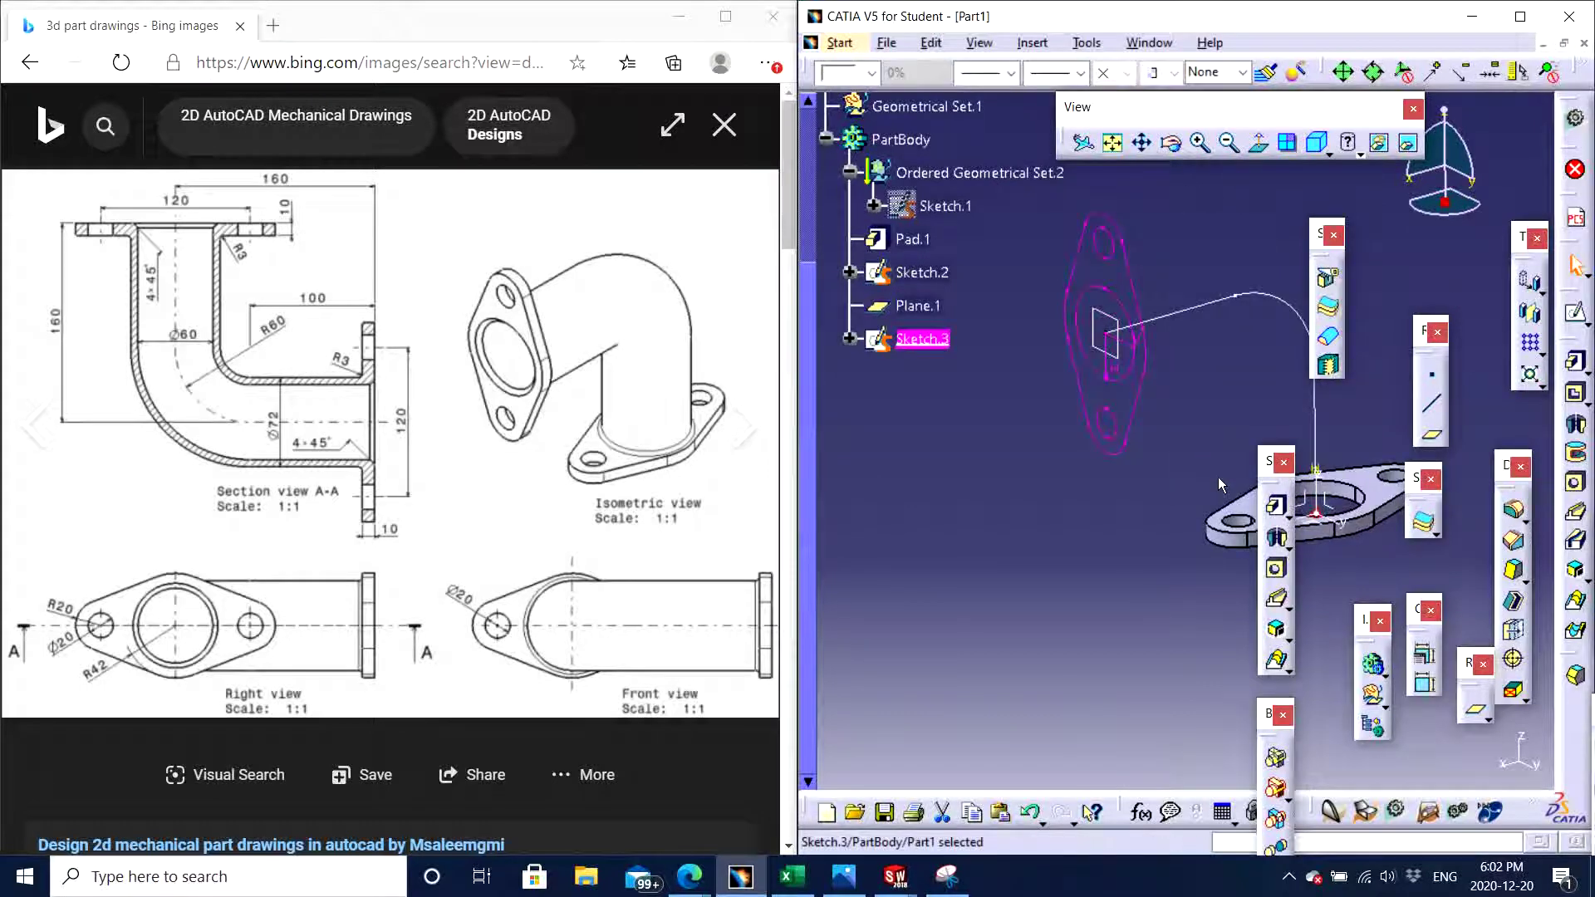
pyautogui.click(994, 492)
pyautogui.moveTo(1038, 508)
pyautogui.mouseDown(button='middle')
pyautogui.moveTo(986, 498)
pyautogui.moveTo(1017, 538)
pyautogui.moveTo(954, 517)
pyautogui.moveTo(1085, 496)
pyautogui.moveTo(1026, 490)
pyautogui.moveTo(1090, 502)
pyautogui.moveTo(1144, 486)
pyautogui.moveTo(1031, 499)
pyautogui.moveTo(1101, 472)
pyautogui.mouseUp(button='middle')
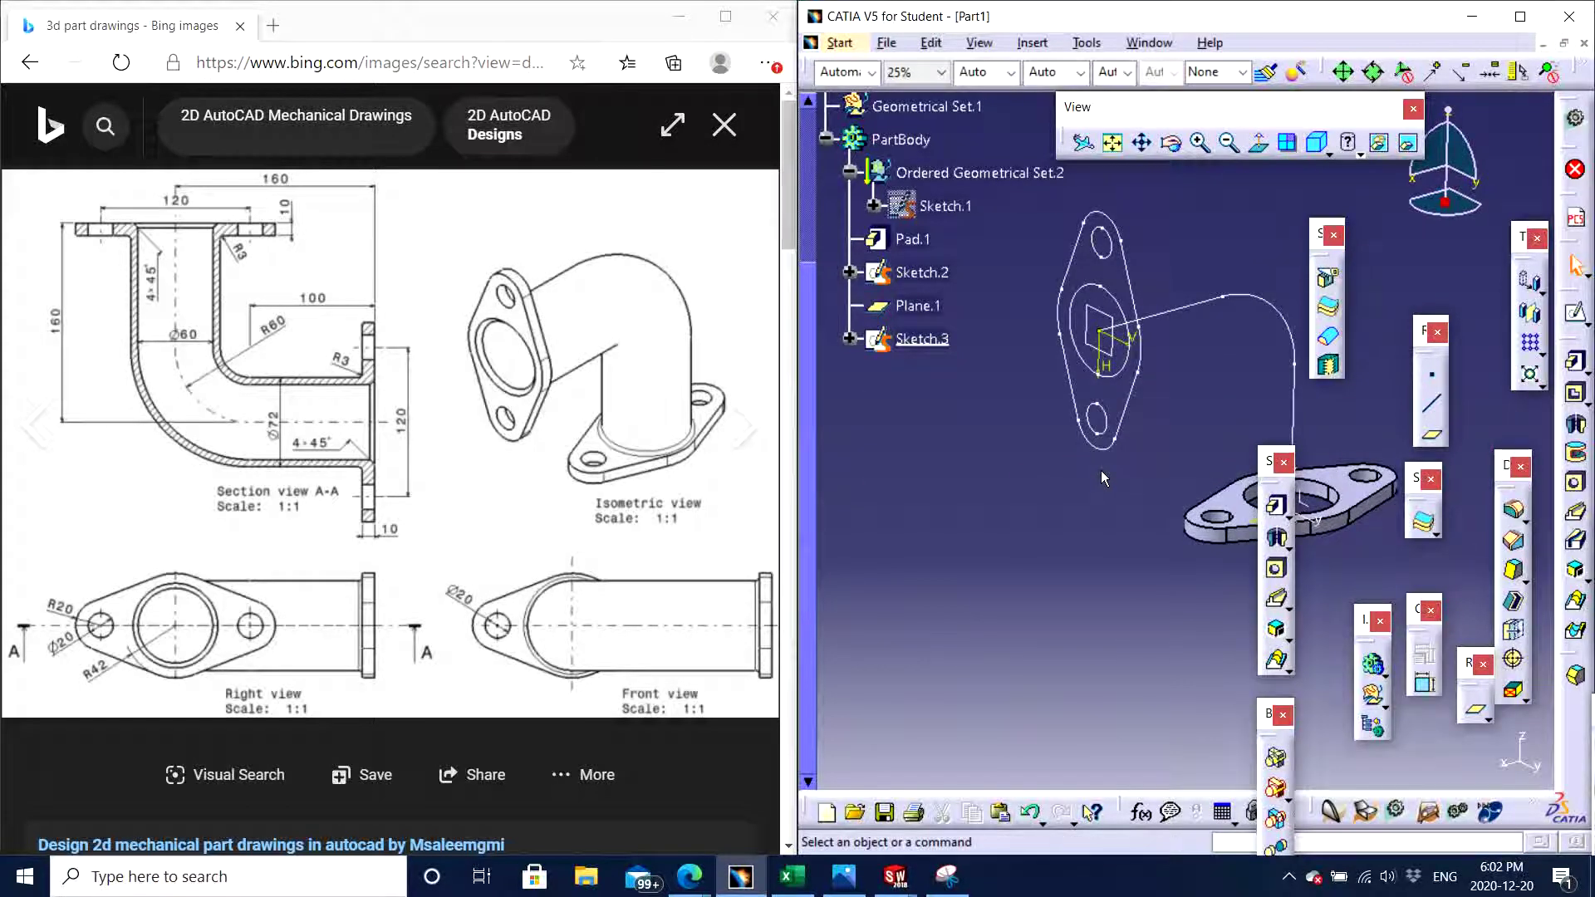
# Pad the pasted flange sketch 10 mm, with its direction reversed inward along the elbow path
pyautogui.moveTo(1133, 475)
pyautogui.mouseDown(button='middle')
pyautogui.moveTo(1075, 551)
pyautogui.moveTo(1085, 565)
pyautogui.mouseUp(button='middle')
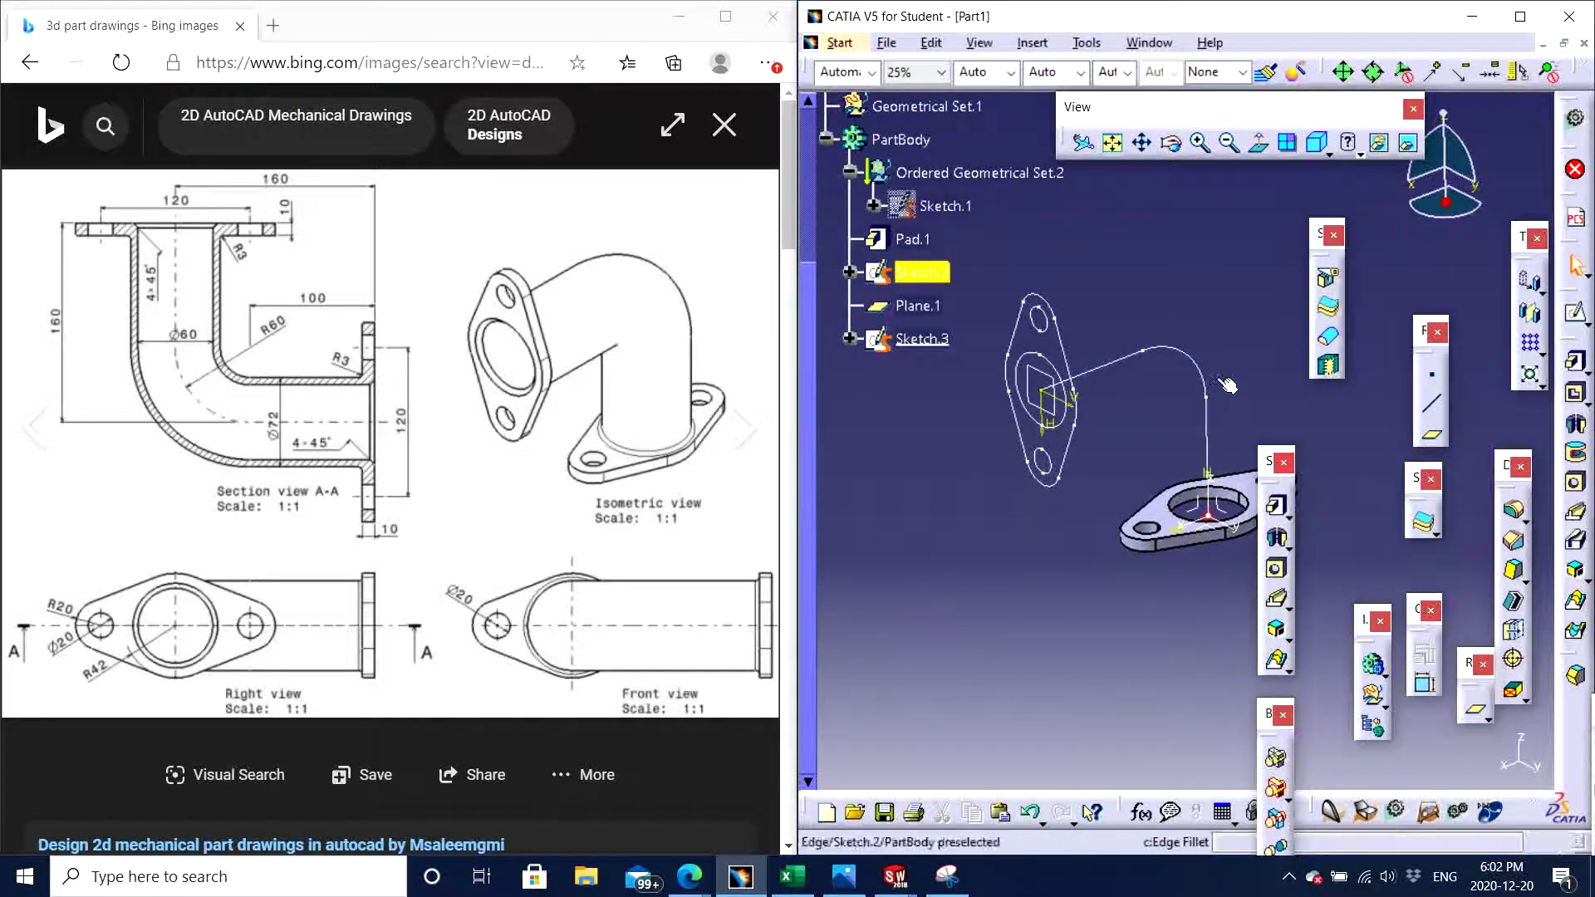
pyautogui.click(1574, 373)
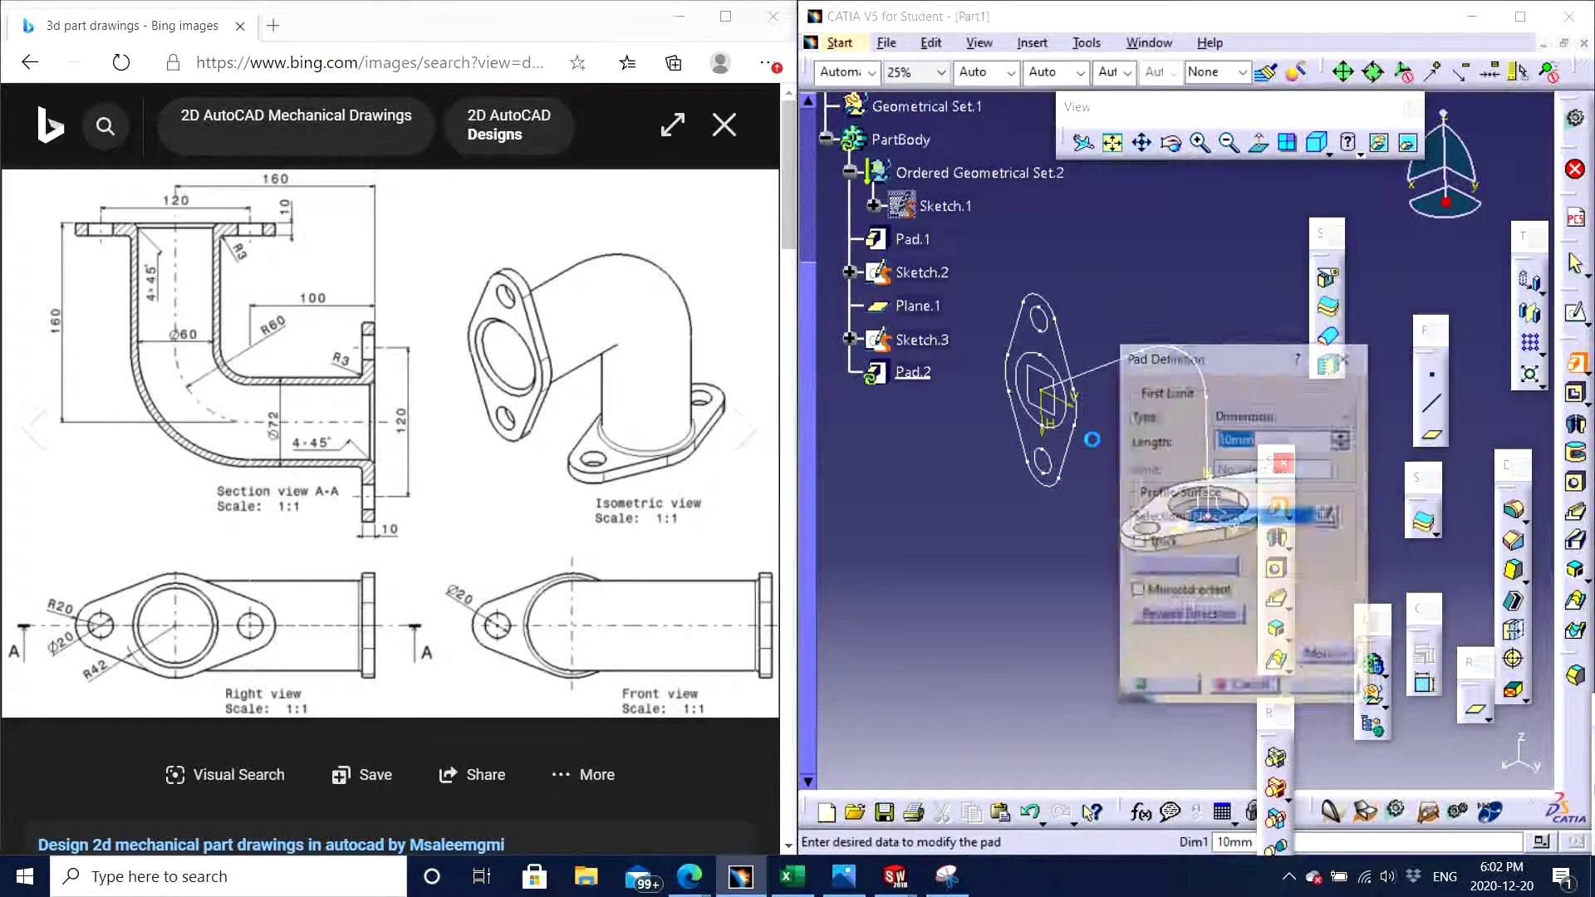
pyautogui.click(1053, 366)
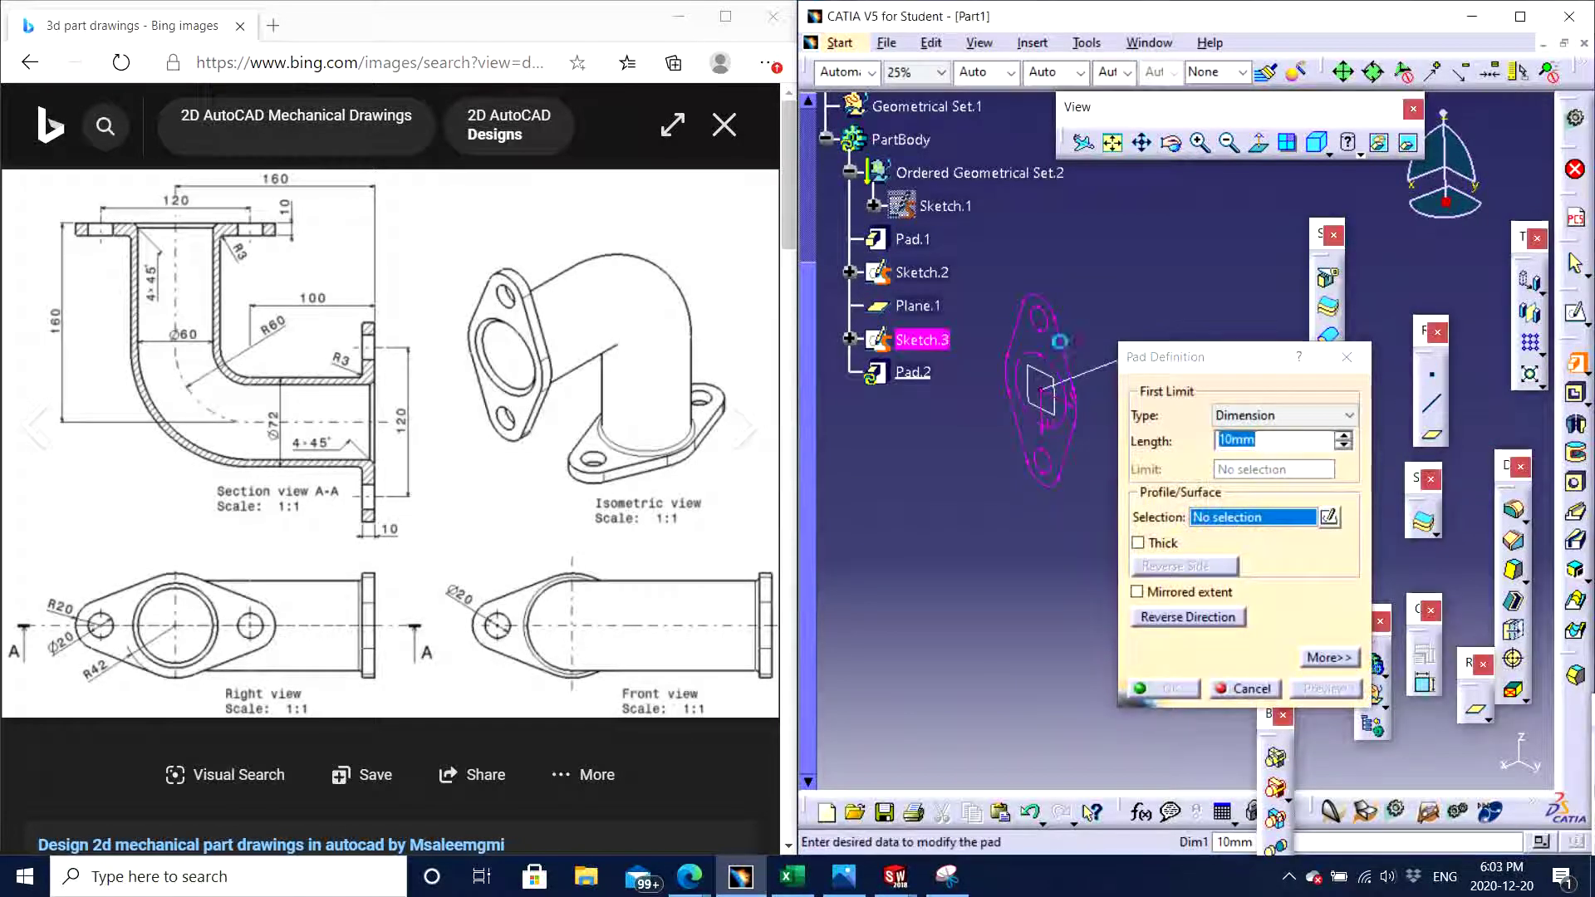
pyautogui.moveTo(1054, 370)
pyautogui.mouseDown(button='middle')
pyautogui.moveTo(946, 559)
pyautogui.moveTo(934, 491)
pyautogui.moveTo(991, 463)
pyautogui.moveTo(925, 422)
pyautogui.mouseUp(button='middle')
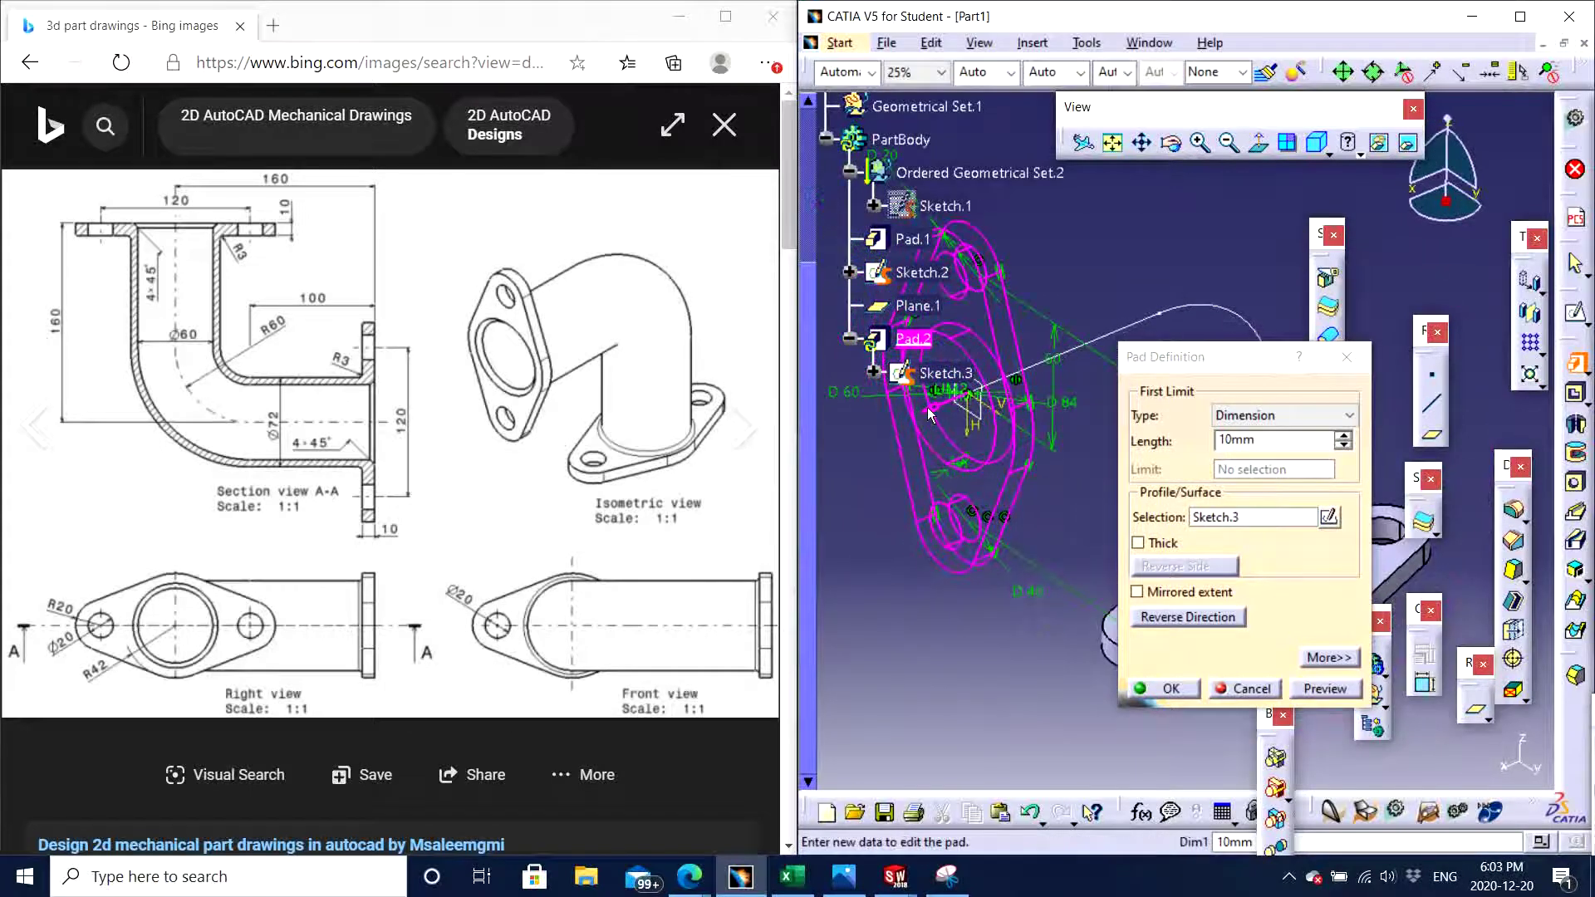
pyautogui.click(928, 408)
pyautogui.moveTo(1020, 447); pyautogui.dragTo(1002, 482, button='middle')
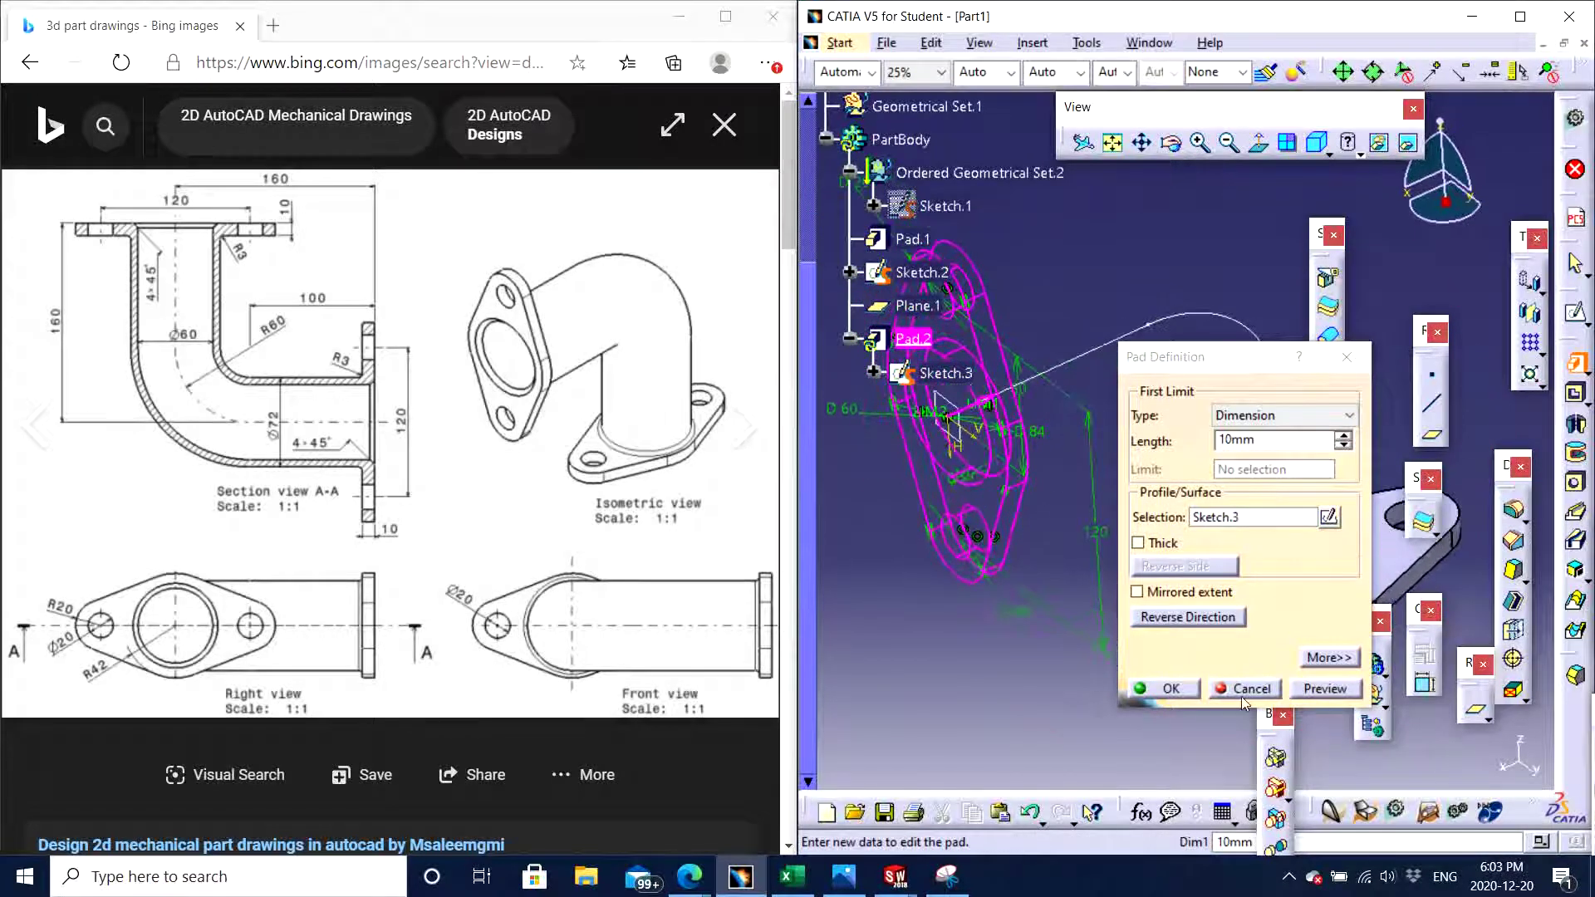
pyautogui.click(1166, 689)
pyautogui.click(1065, 651)
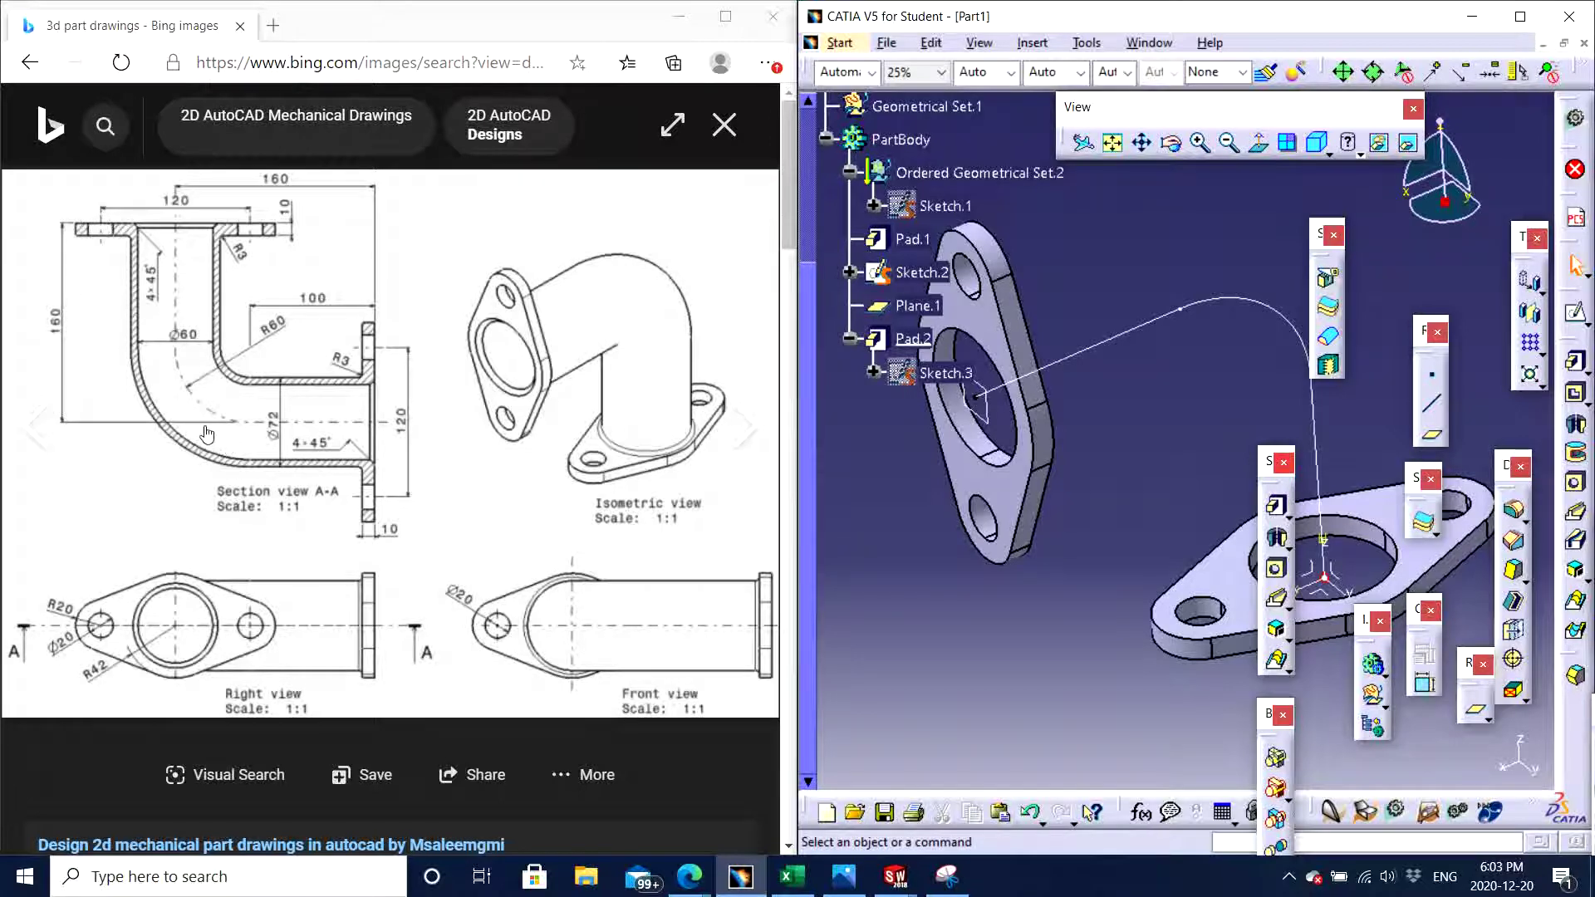
# Reopen the path sketch, check the distance from its free end to the line through the first flange with a trial dimension, and exit
pyautogui.moveTo(1026, 491); pyautogui.dragTo(1100, 466, button='middle')
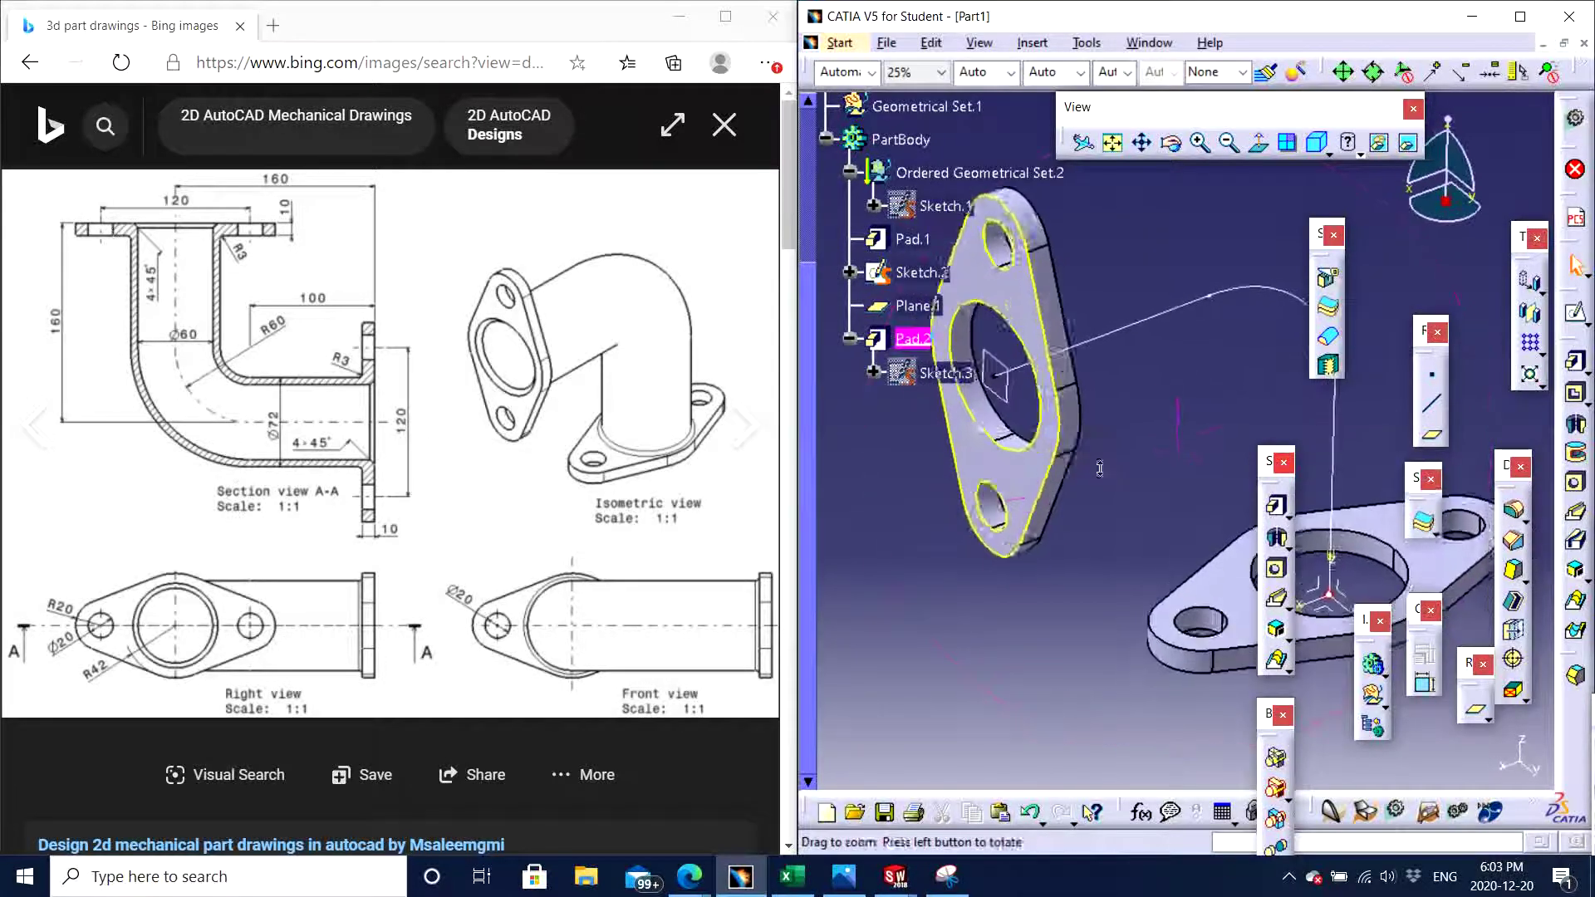
pyautogui.click(994, 383)
pyautogui.moveTo(994, 383); pyautogui.dragTo(1156, 446, button='middle')
pyautogui.click(1193, 389)
pyautogui.moveTo(1163, 366); pyautogui.dragTo(1081, 400, button='middle')
pyautogui.click(932, 272)
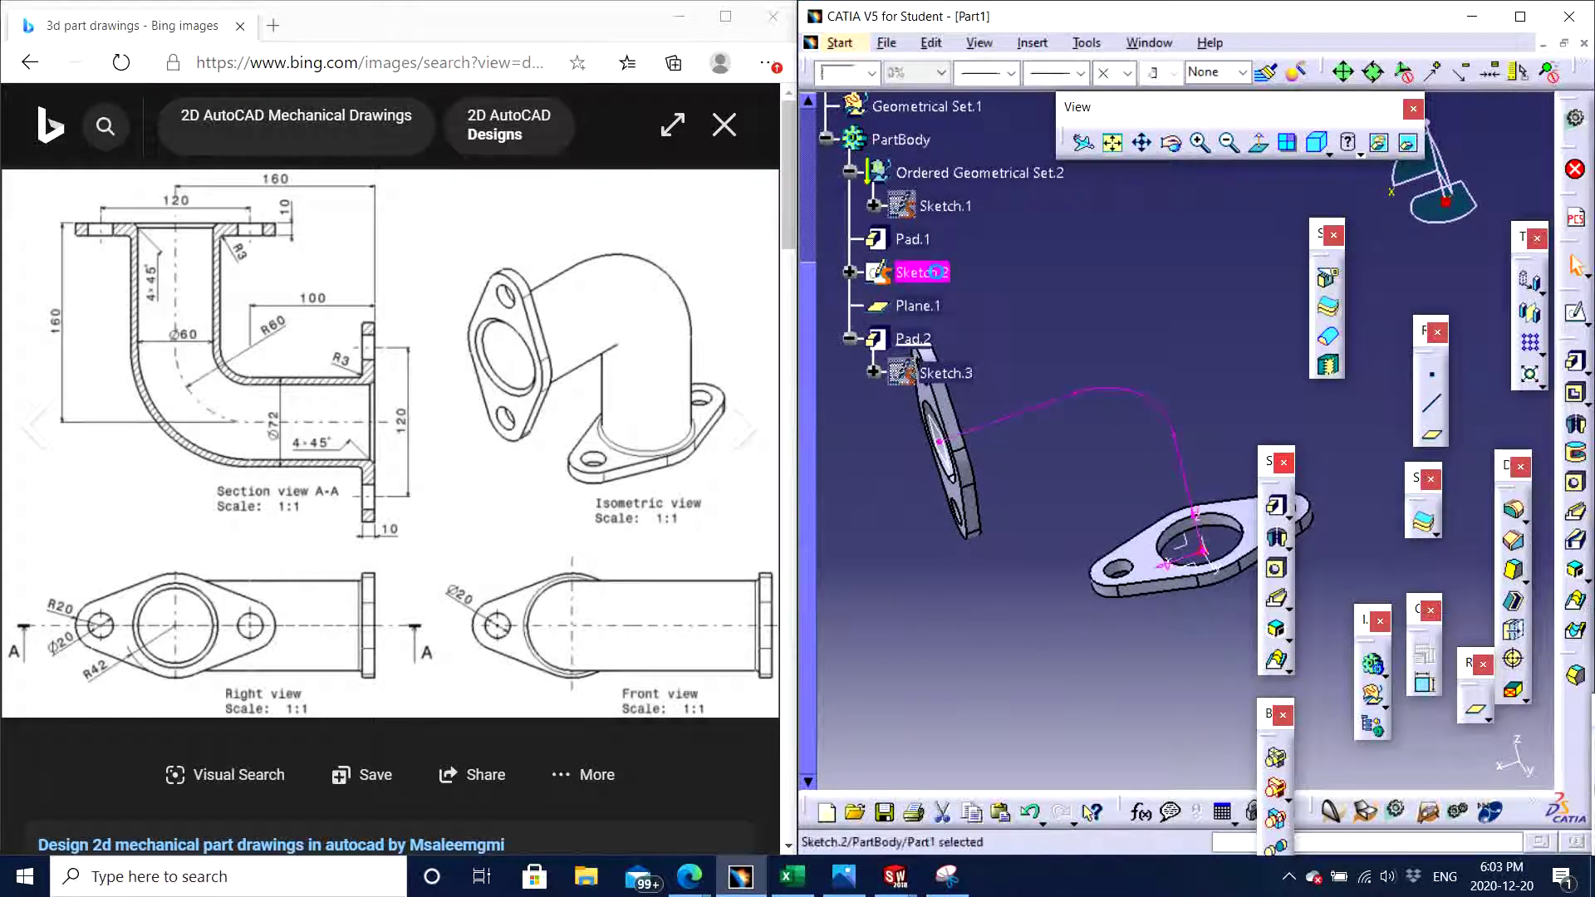
pyautogui.doubleClick(932, 272)
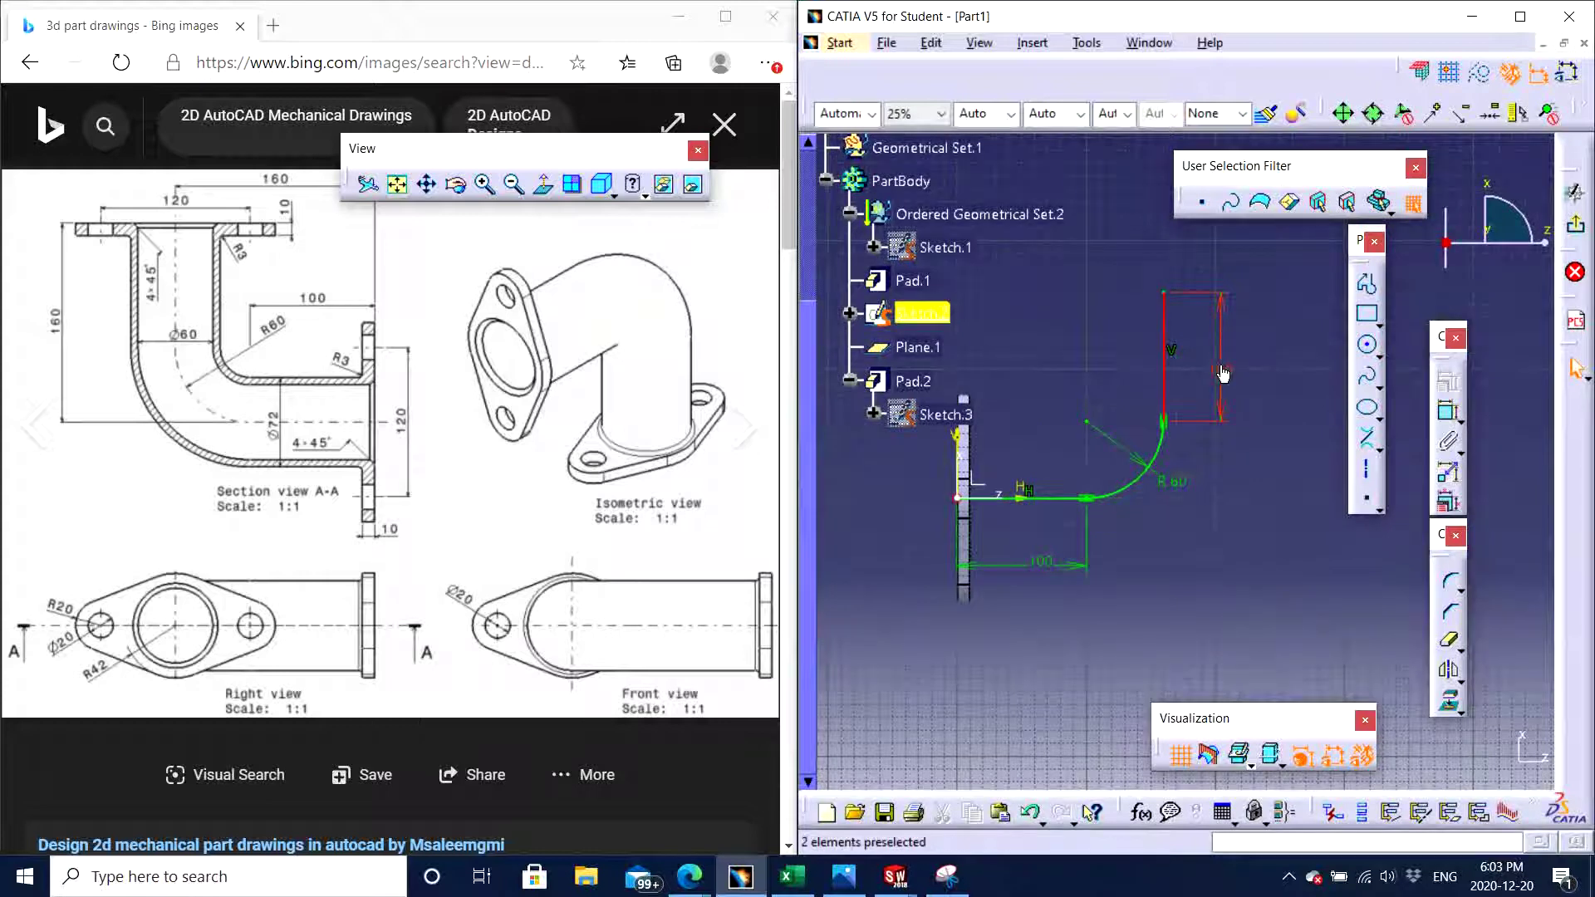
pyautogui.click(1448, 413)
pyautogui.click(1165, 294)
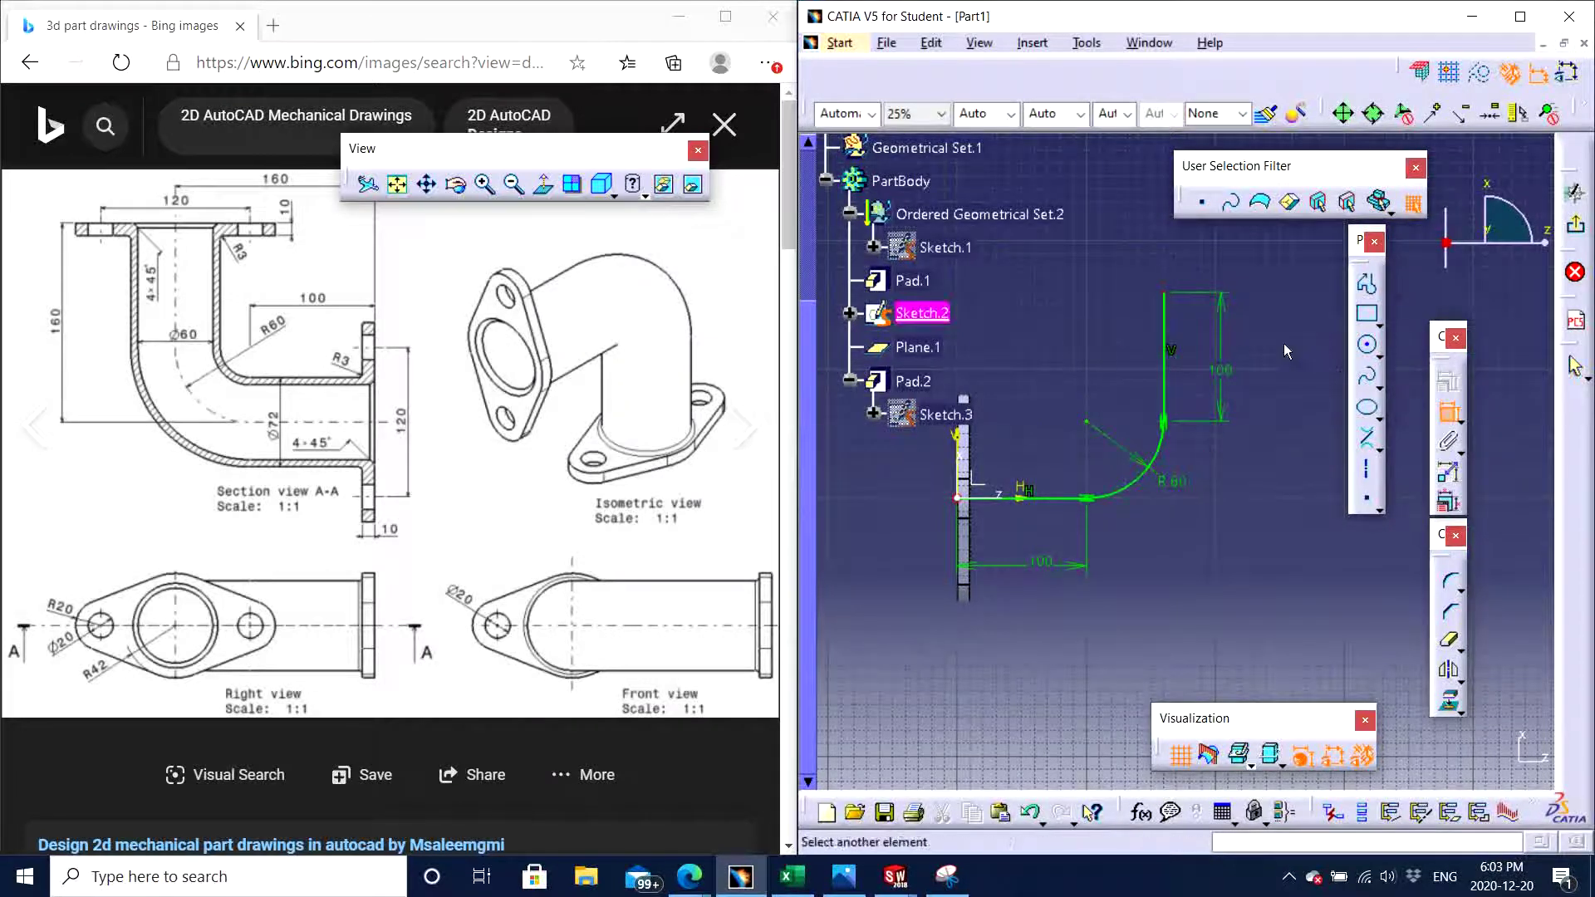
pyautogui.click(1066, 501)
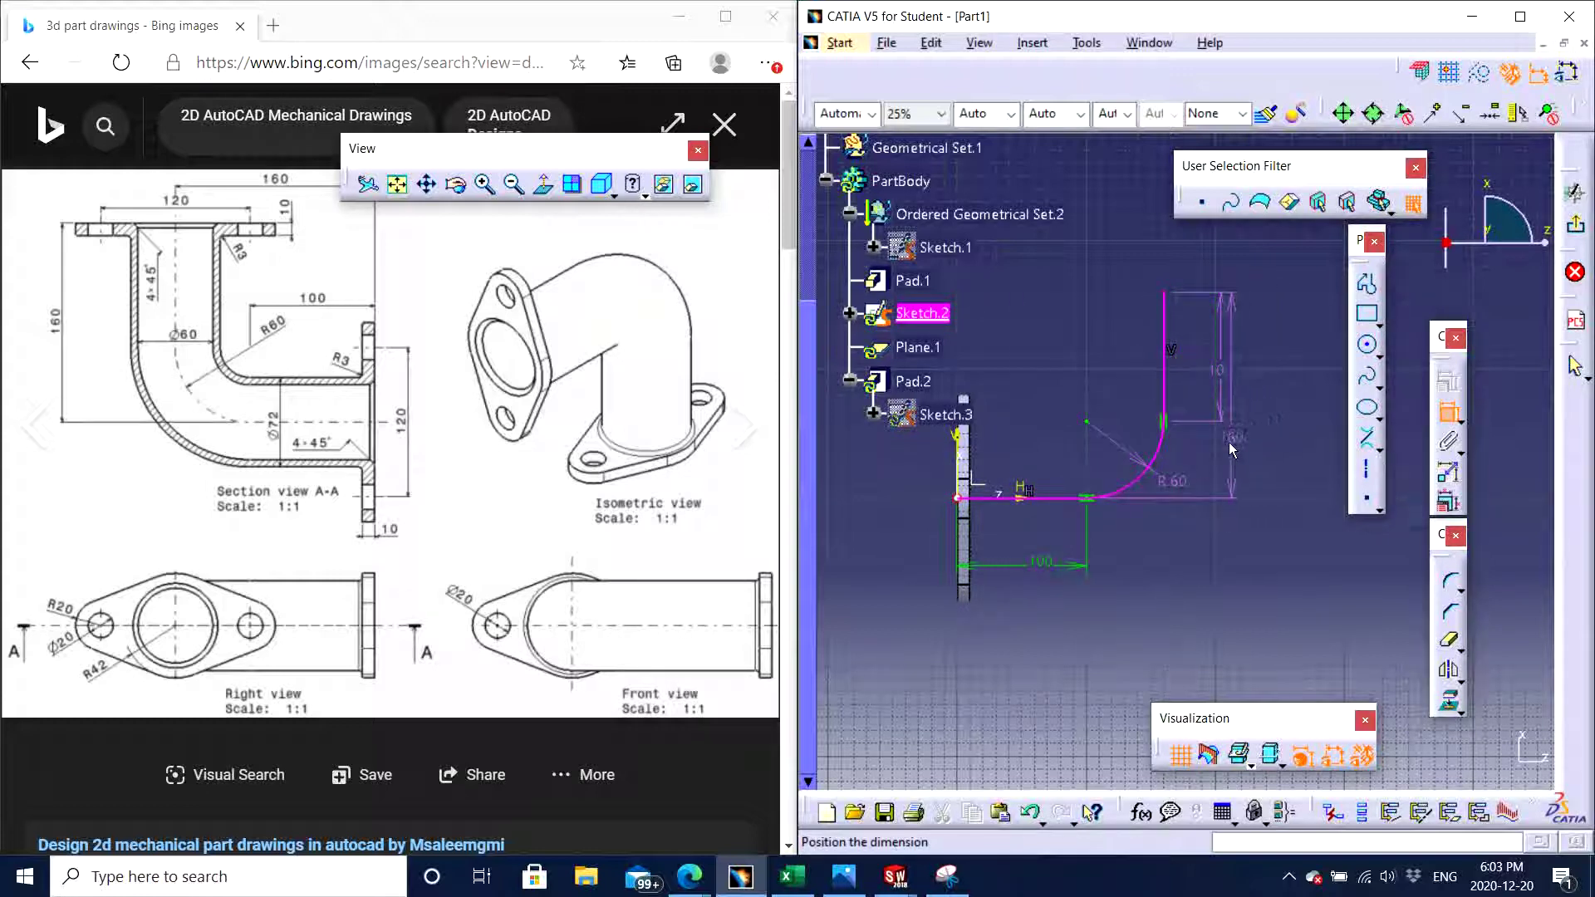
pyautogui.click(1229, 444)
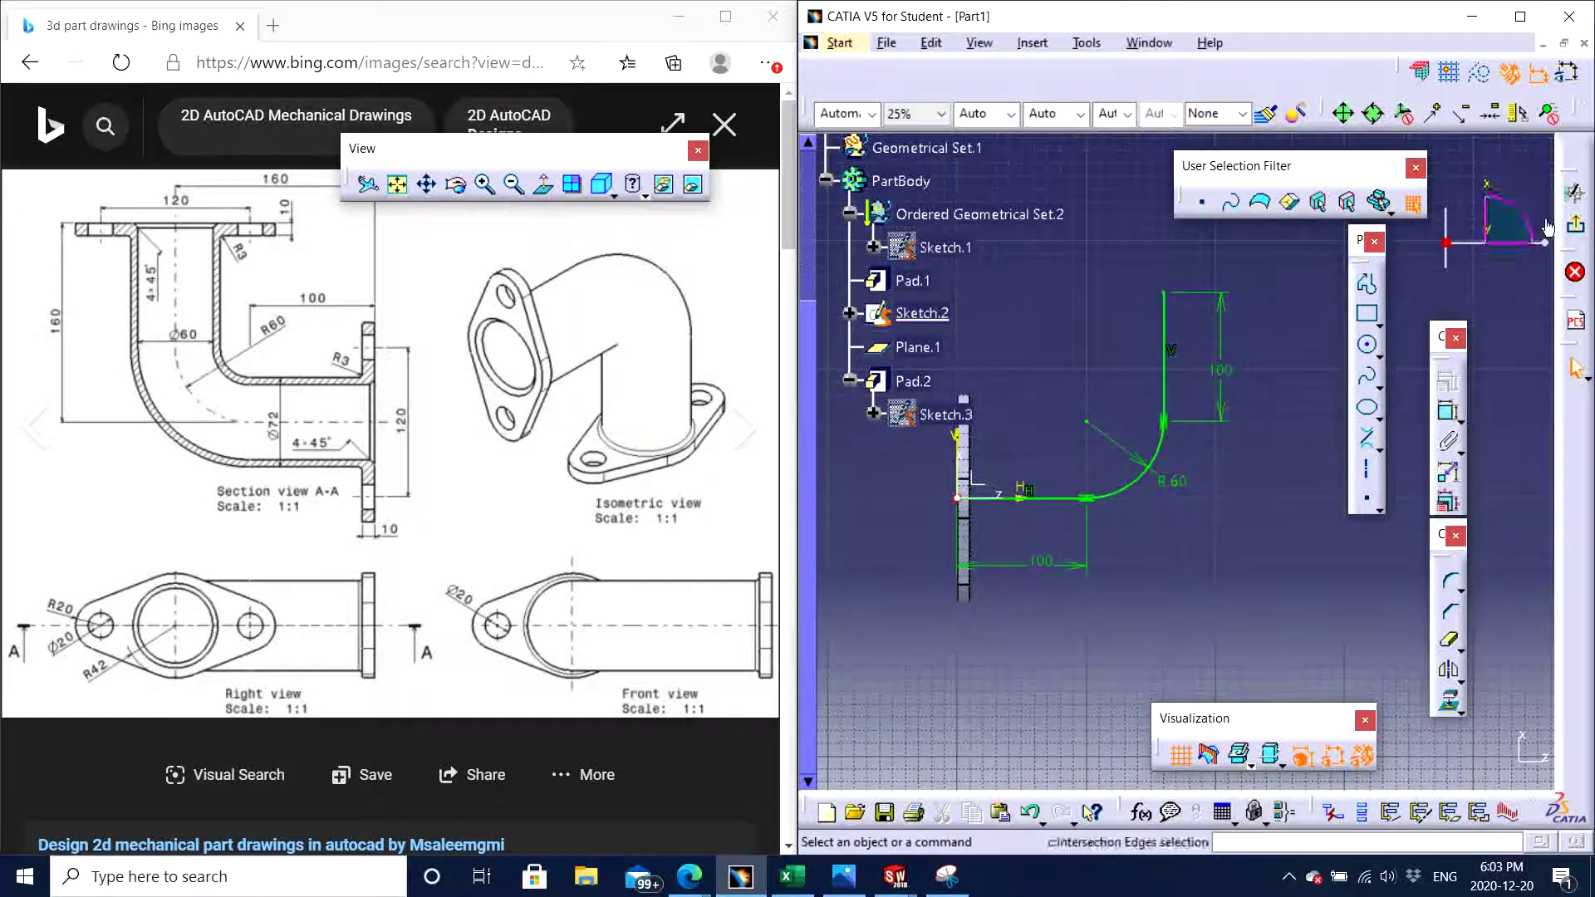
pyautogui.click(1573, 193)
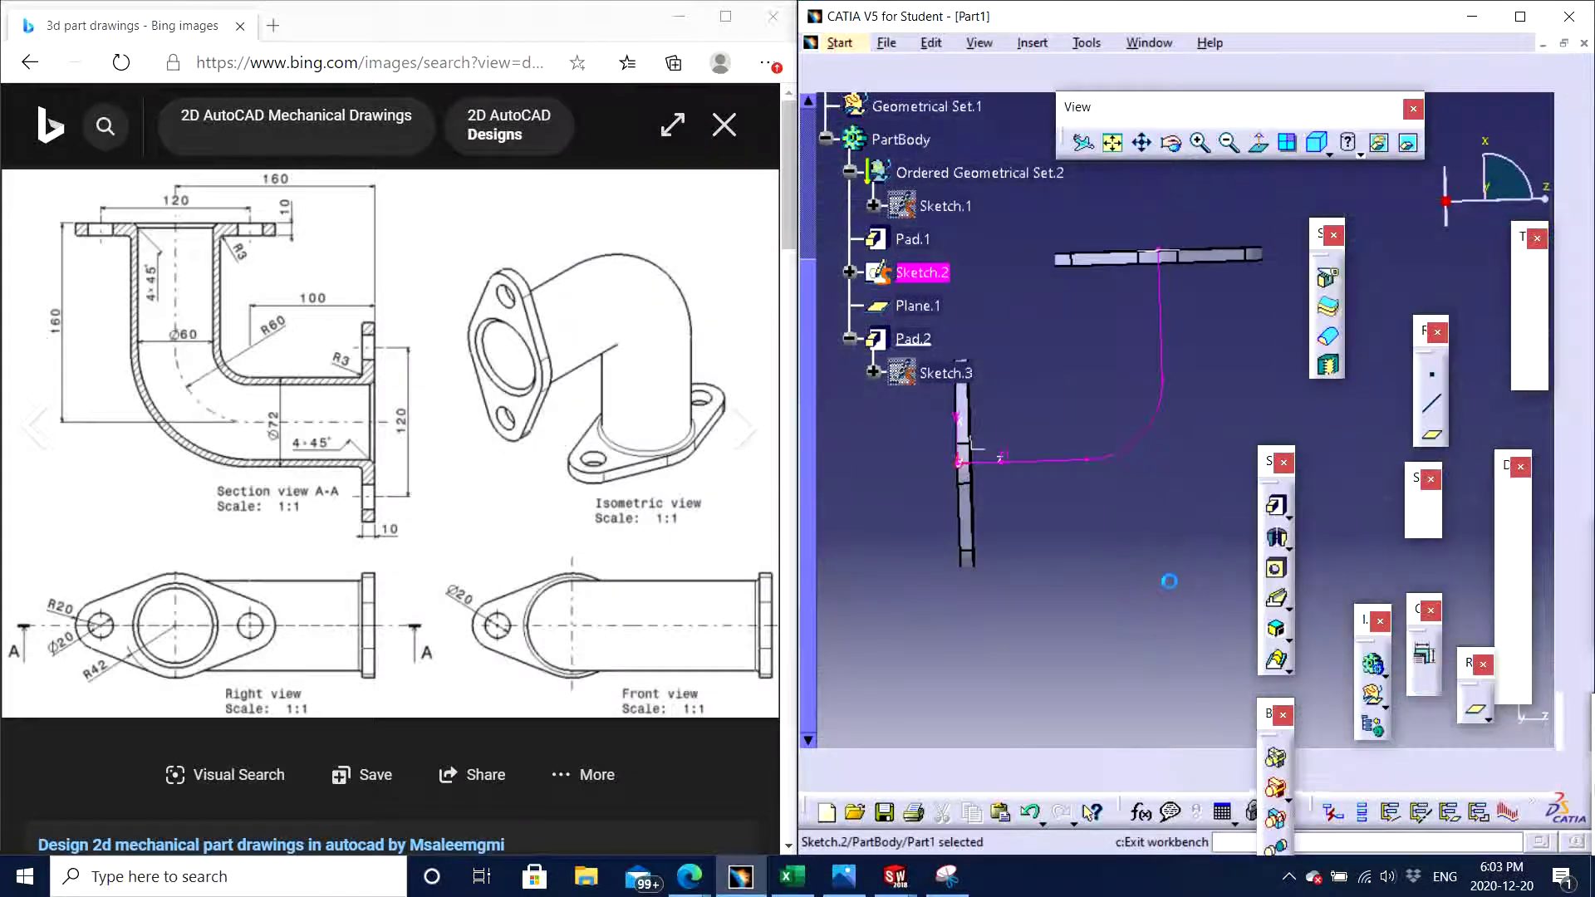
pyautogui.click(1160, 379)
# Maximize the modelling window to fill the screen
pyautogui.moveTo(1178, 439)
pyautogui.mouseDown(button='middle')
pyautogui.moveTo(1131, 330)
pyautogui.moveTo(1163, 407)
pyautogui.moveTo(1089, 468)
pyautogui.moveTo(1121, 440)
pyautogui.moveTo(1068, 370)
pyautogui.mouseUp(button='middle')
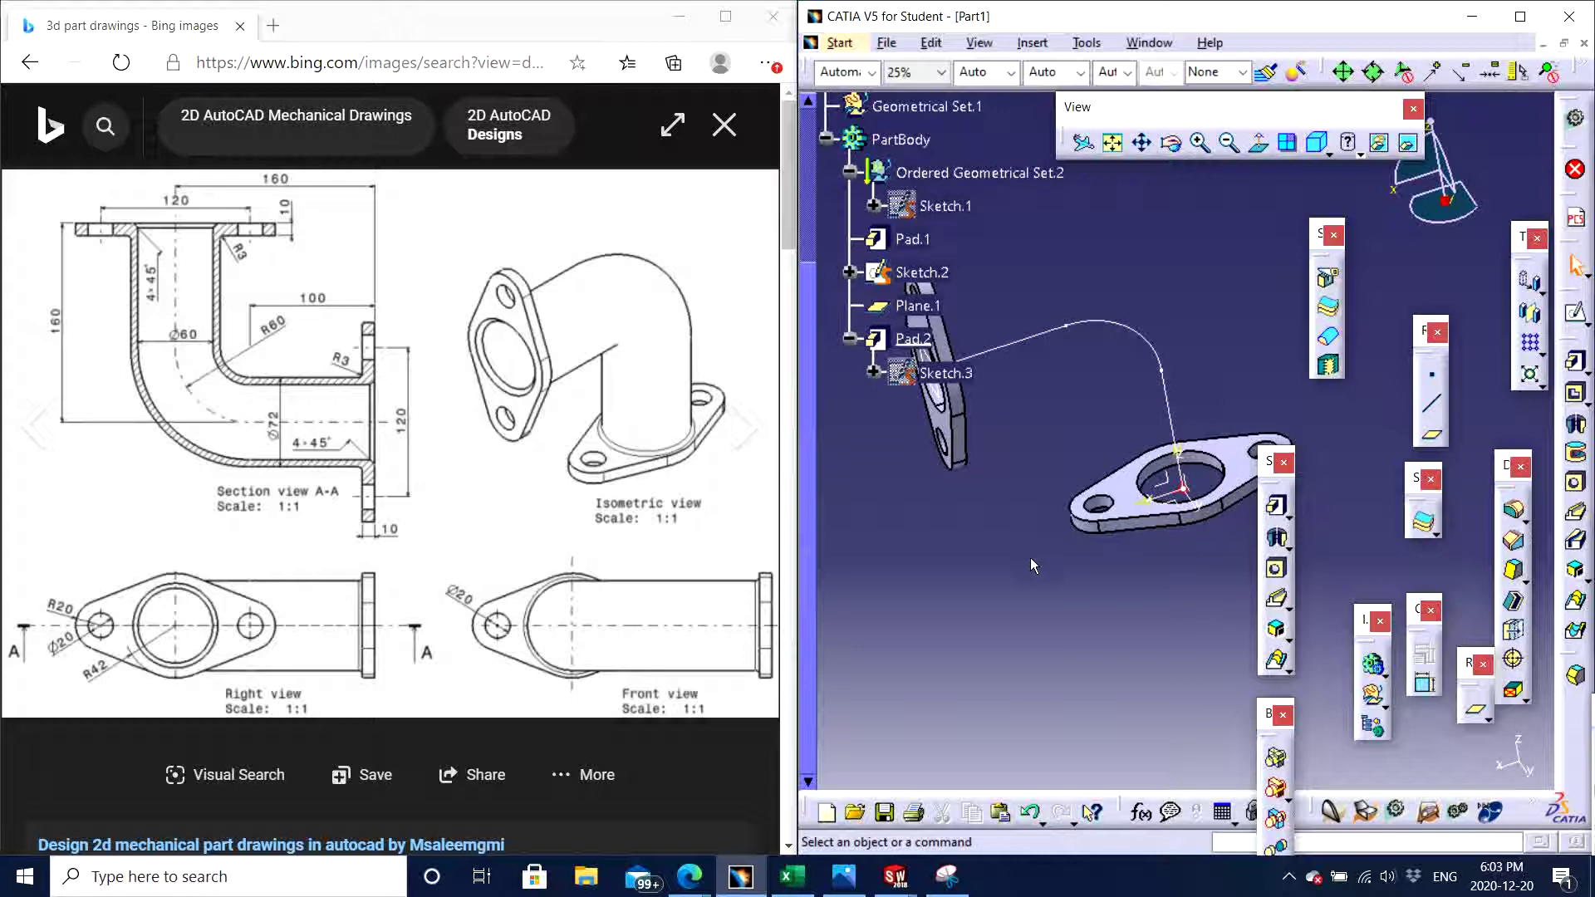
pyautogui.moveTo(1050, 546); pyautogui.dragTo(1100, 539, button='middle')
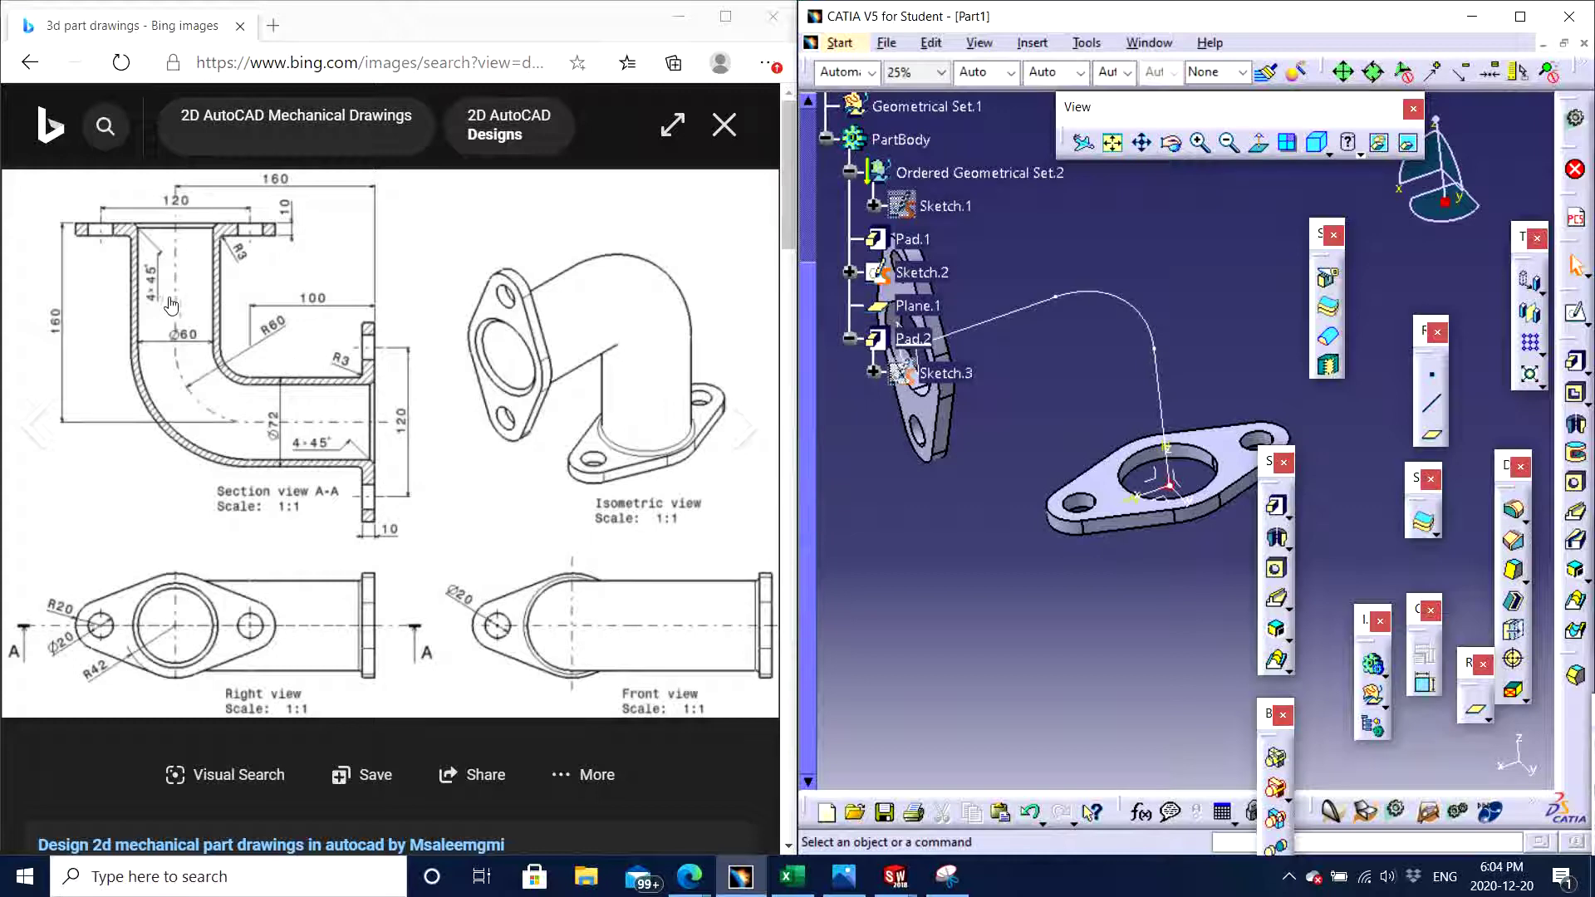
pyautogui.click(1521, 22)
pyautogui.moveTo(797, 541); pyautogui.dragTo(690, 455, button='middle')
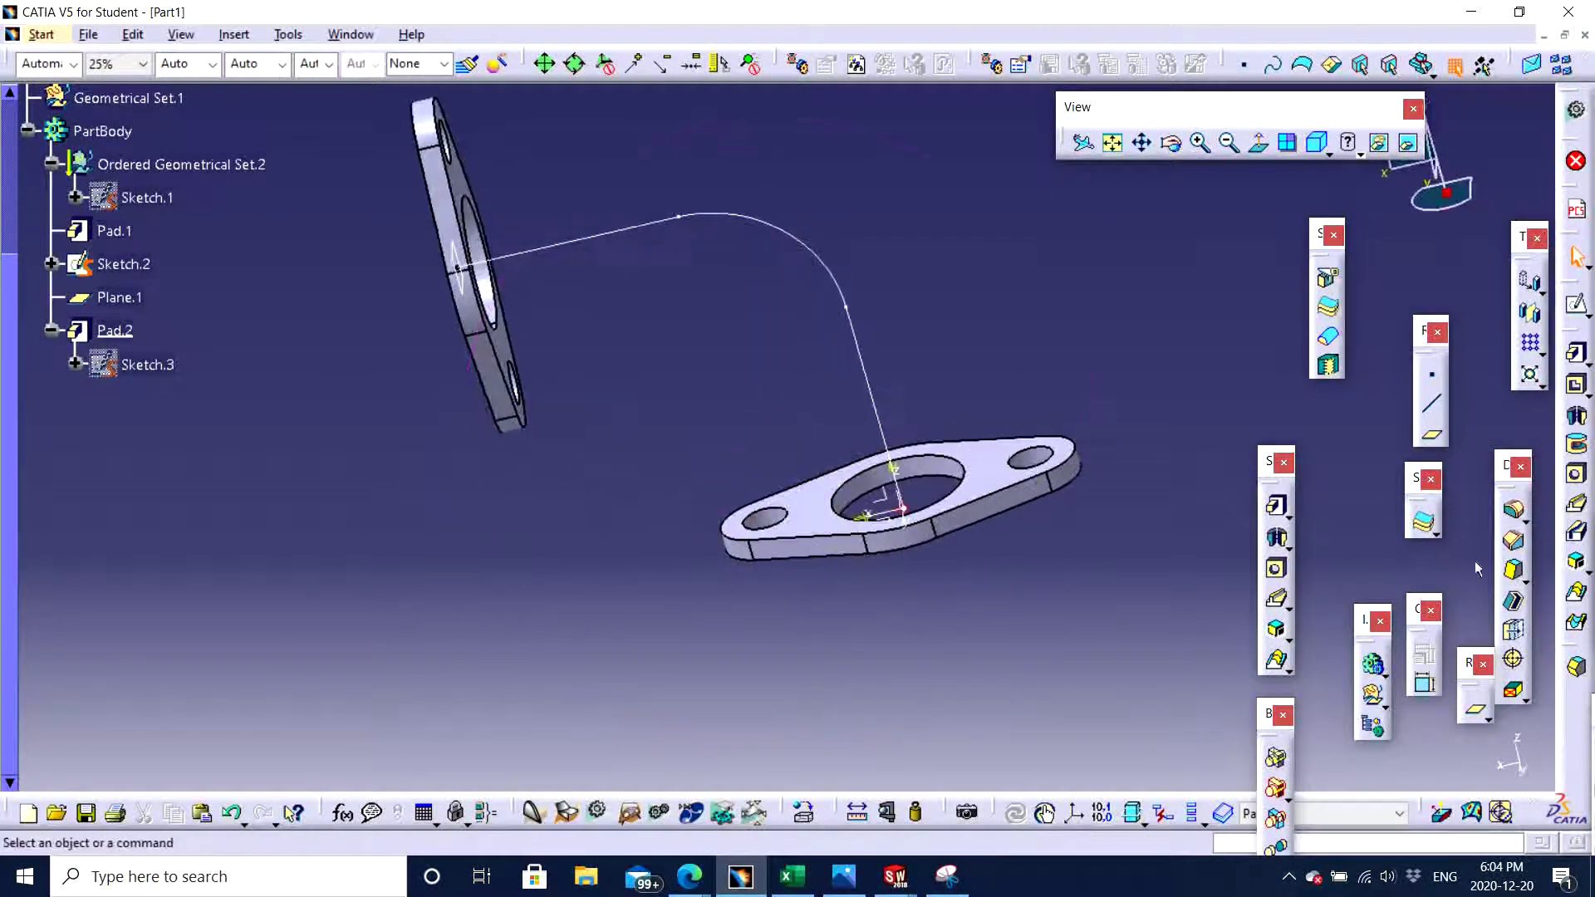
pyautogui.click(1576, 513)
pyautogui.moveTo(930, 498); pyautogui.dragTo(891, 487, button='middle')
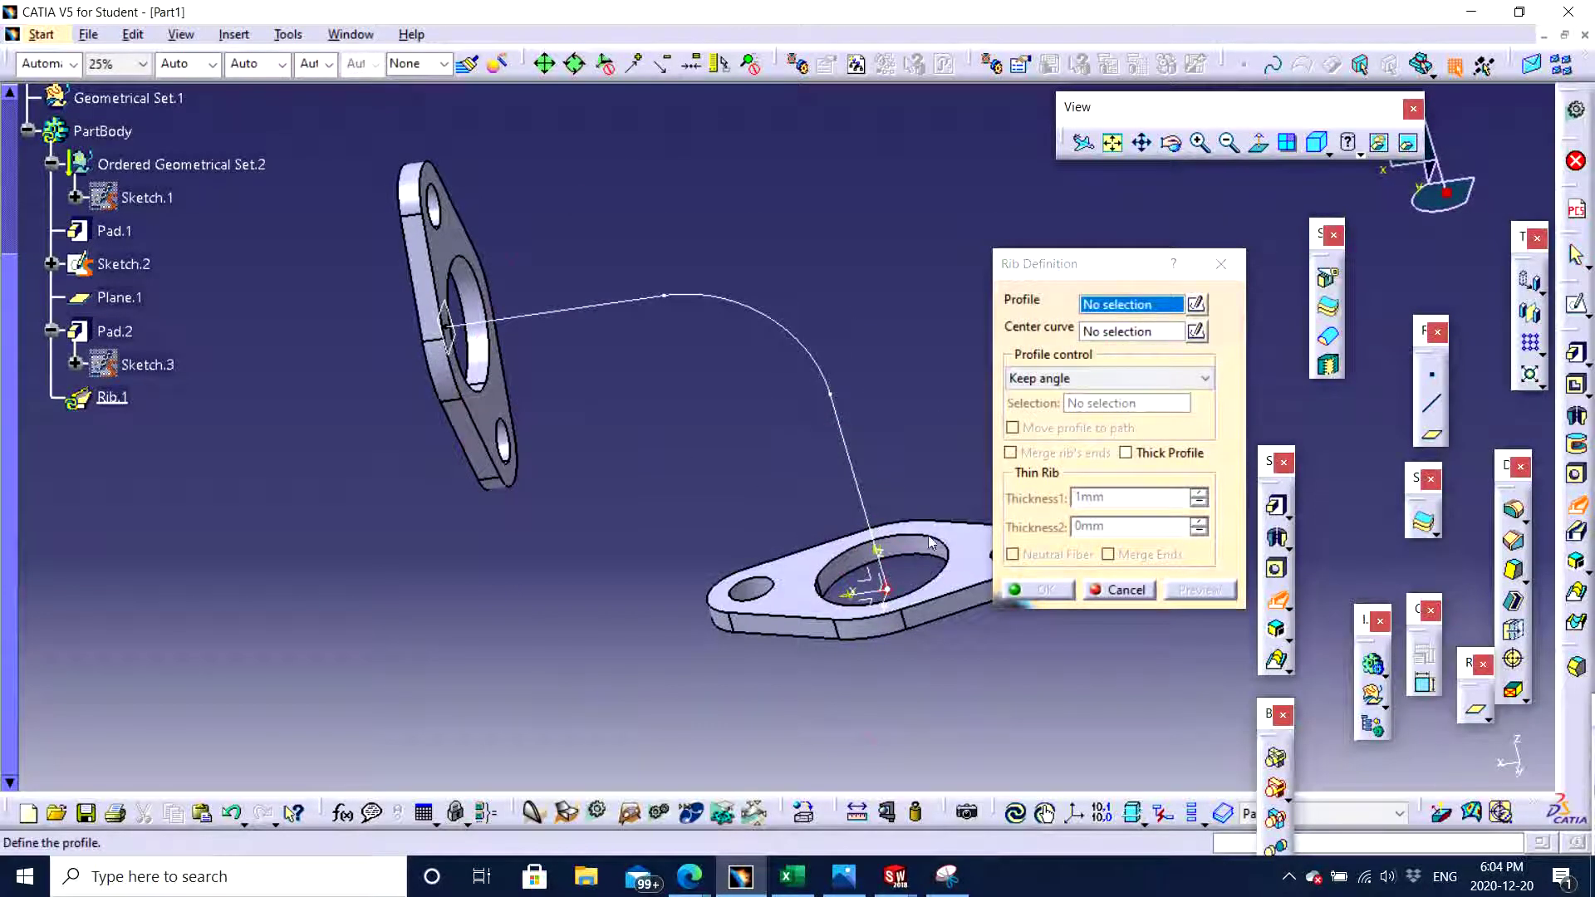
pyautogui.click(1218, 270)
# Check the pipe section in the reference drawing beside the model and inspect the flange faces at both path ends
pyautogui.moveTo(1163, 12); pyautogui.dragTo(1591, 315)
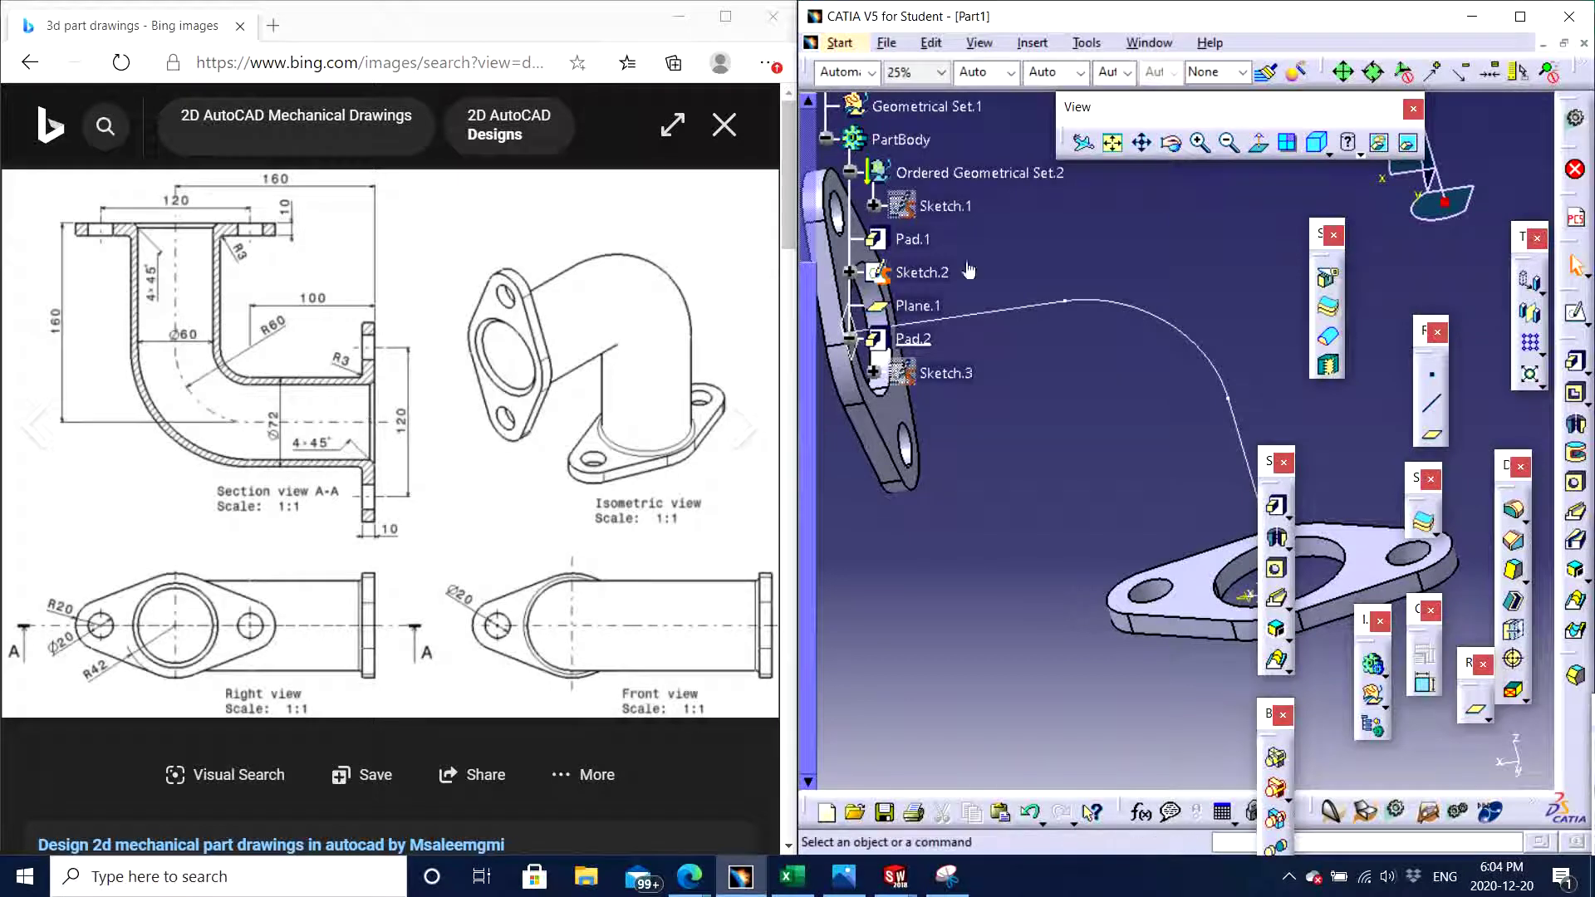
pyautogui.click(1520, 15)
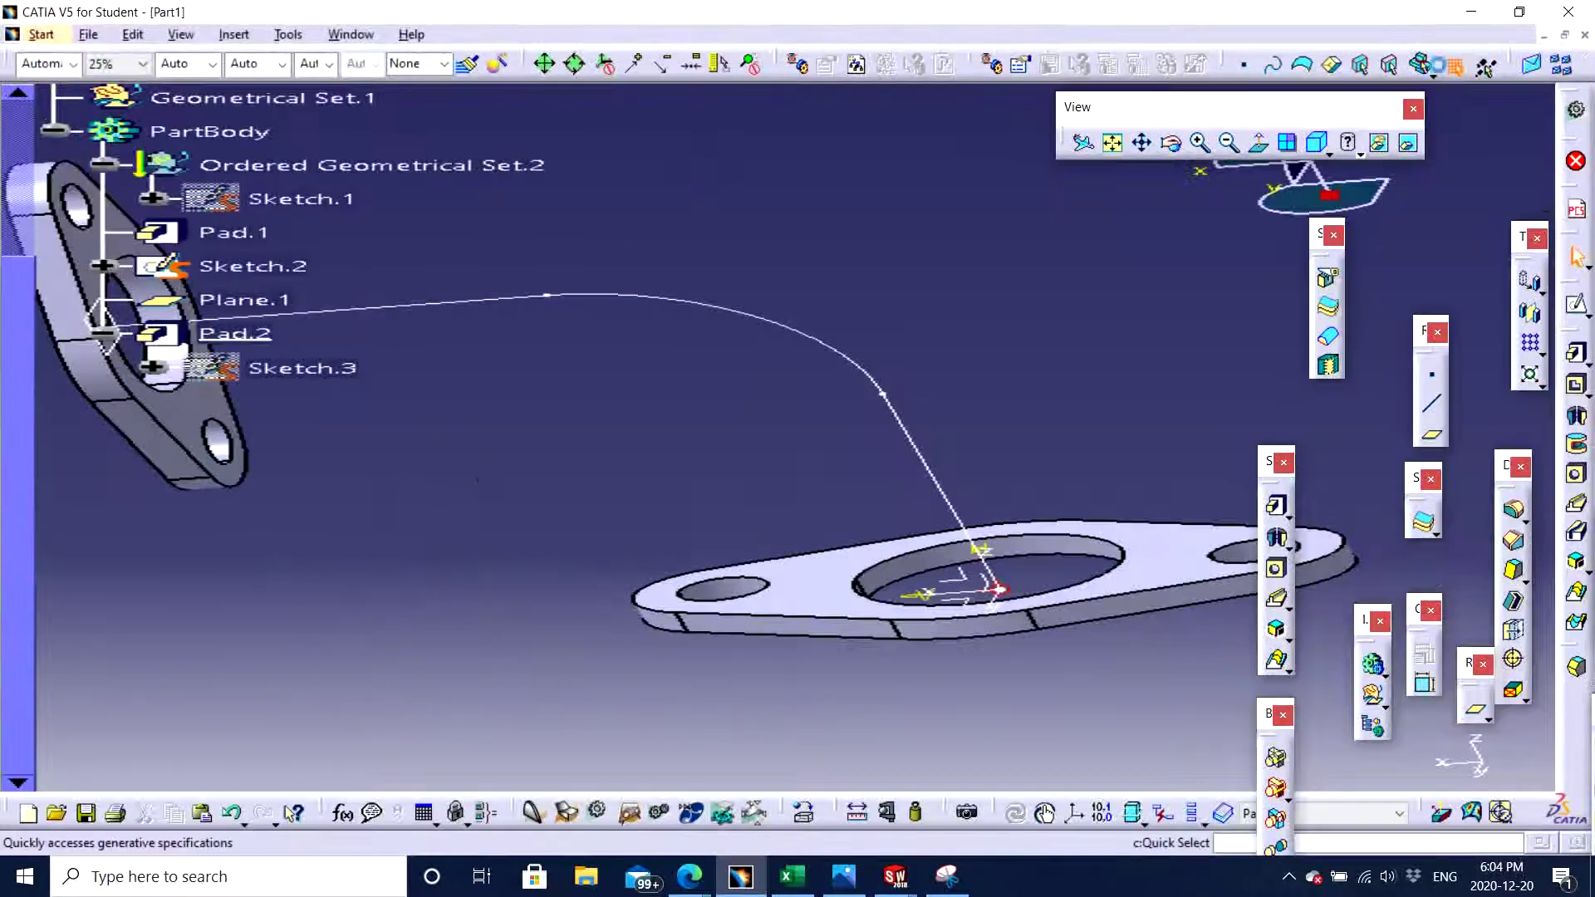
pyautogui.moveTo(932, 416); pyautogui.dragTo(758, 435, button='middle')
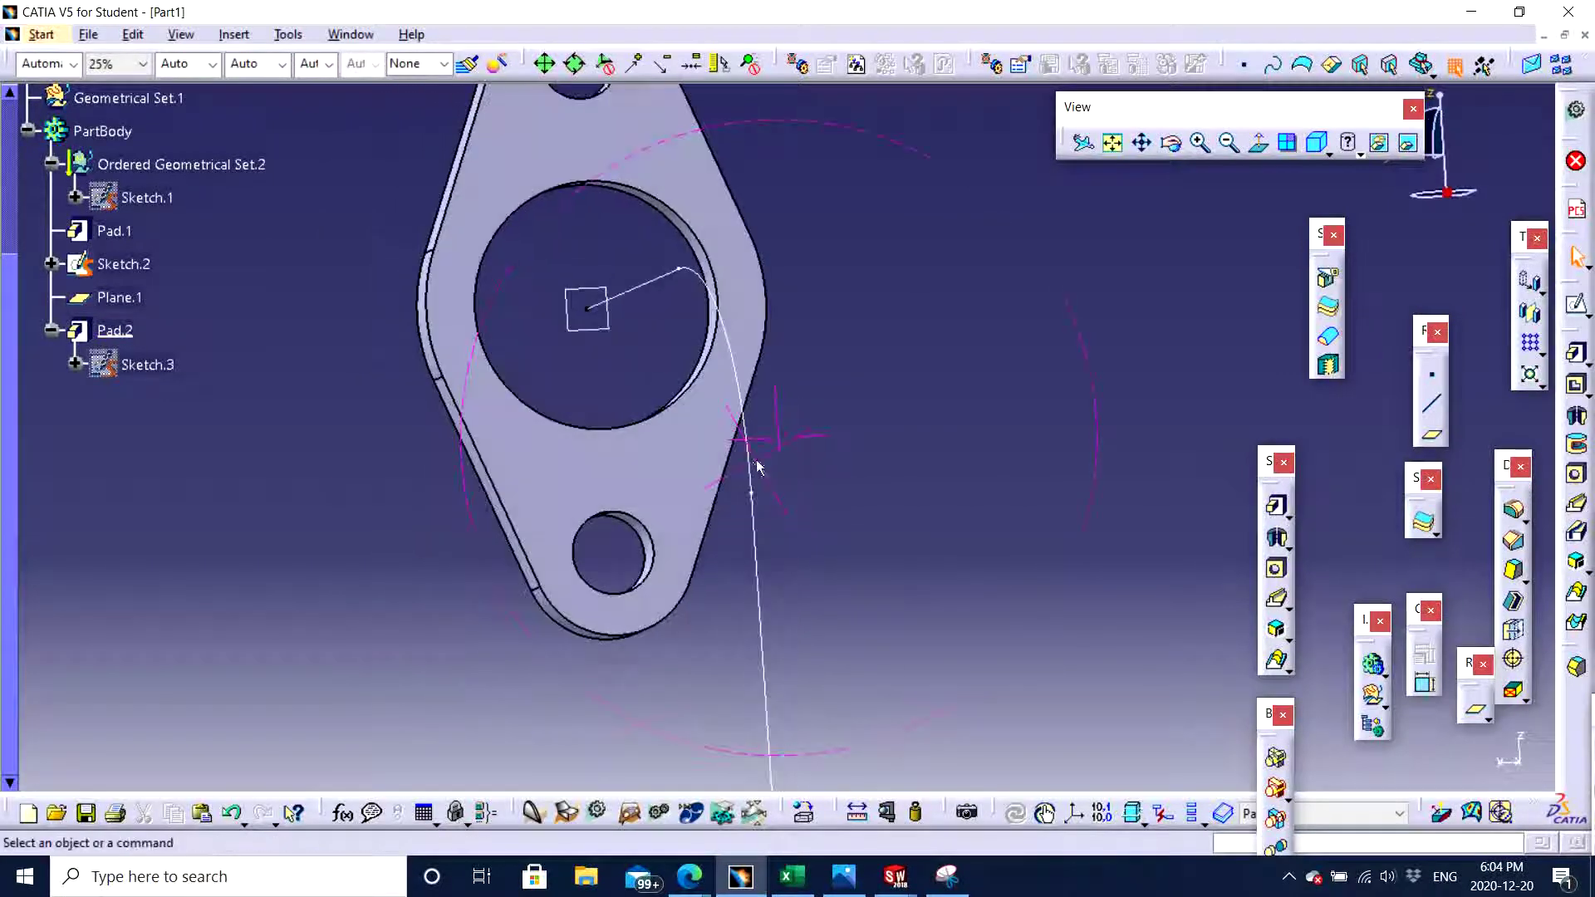
pyautogui.click(672, 452)
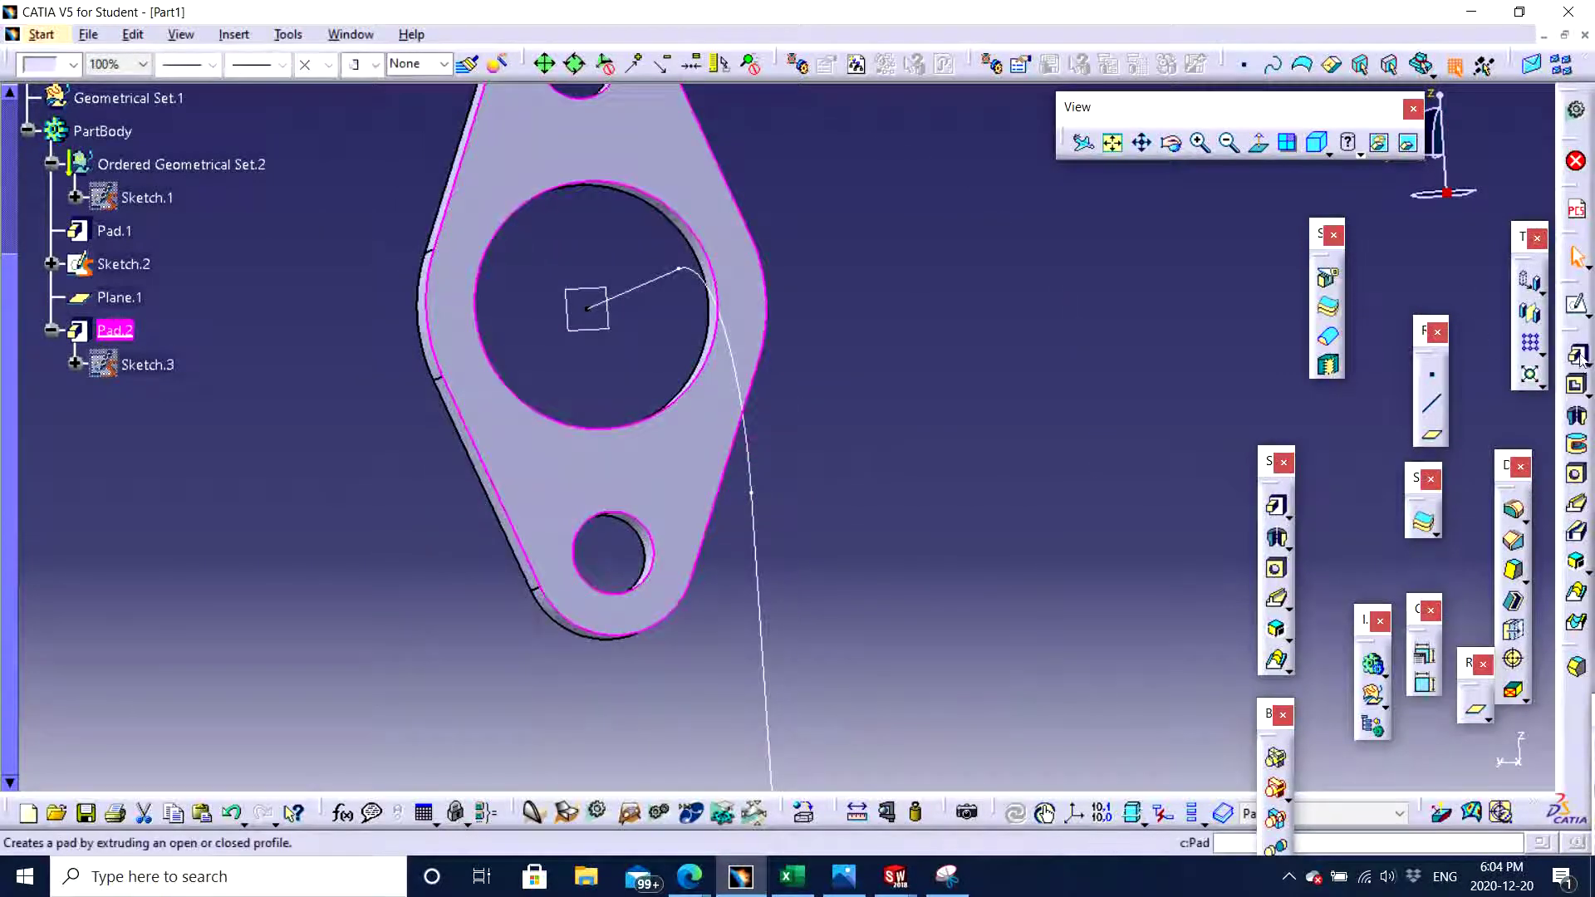
pyautogui.click(1107, 370)
pyautogui.moveTo(1107, 371); pyautogui.dragTo(713, 475, button='middle')
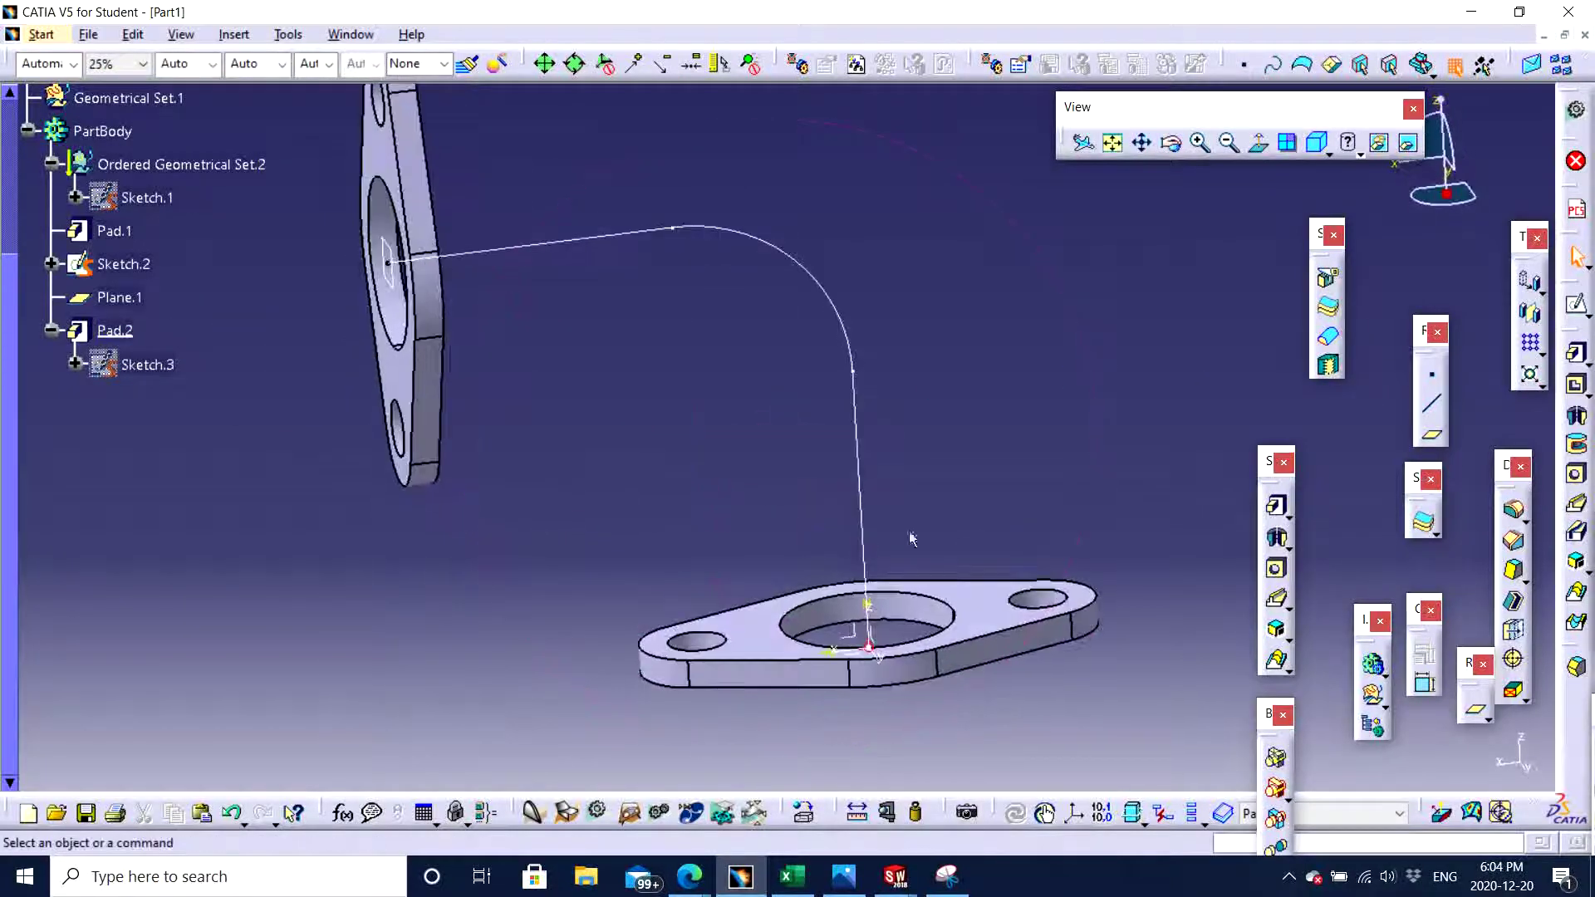
pyautogui.moveTo(910, 533); pyautogui.dragTo(862, 578, button='middle')
# Start a sketch on the upper face of the horizontal flange and view it normal to the sketch plane
pyautogui.click(864, 563)
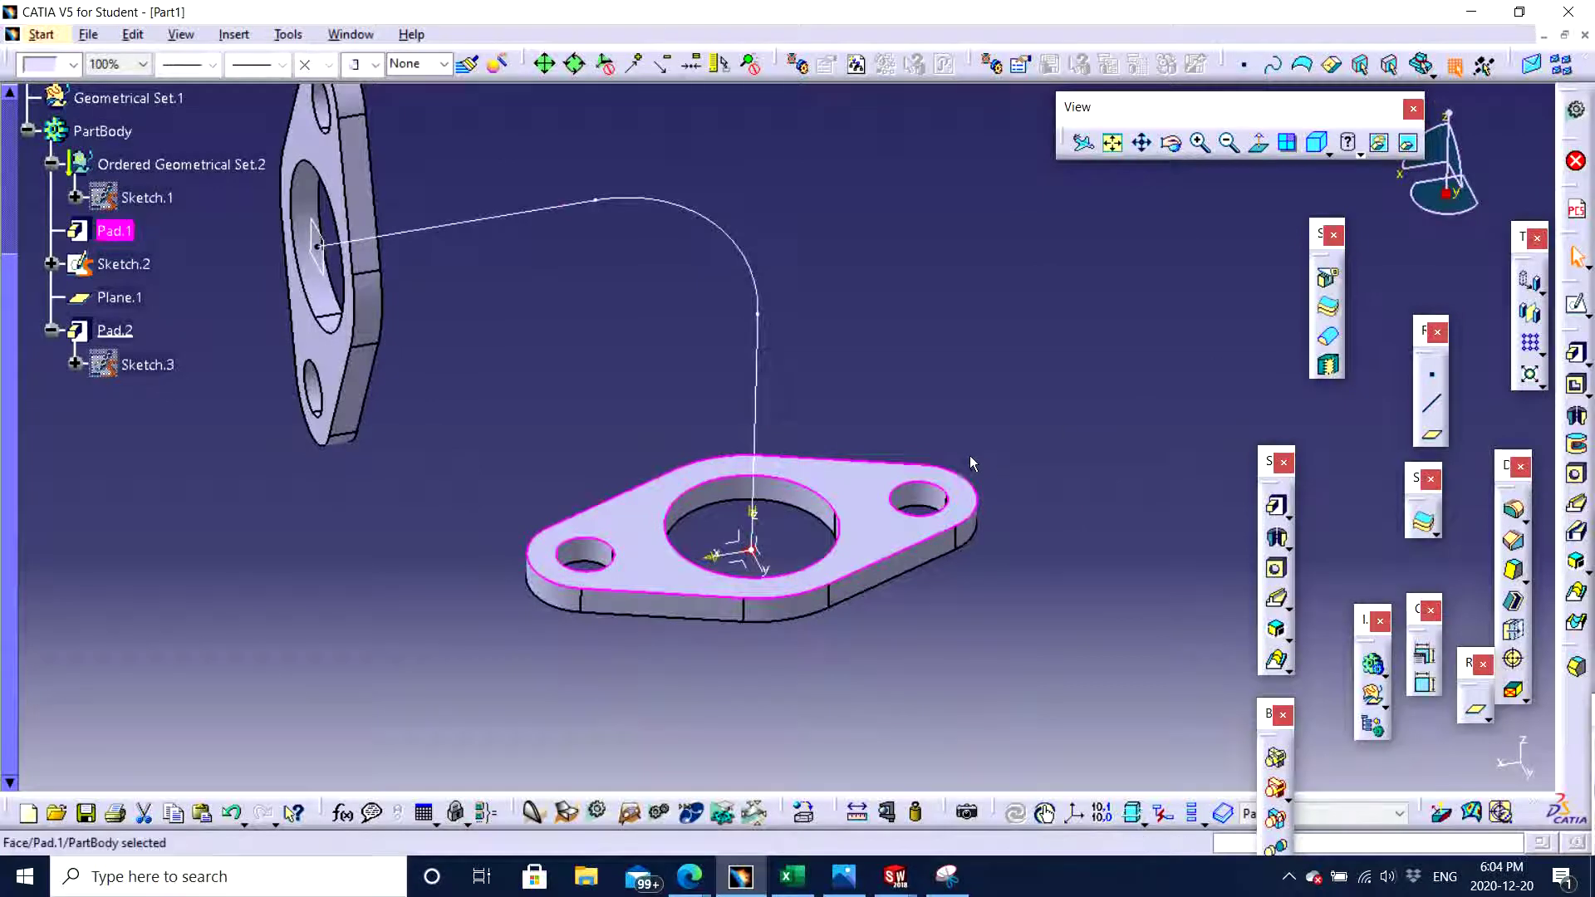
pyautogui.moveTo(972, 462); pyautogui.dragTo(662, 371, button='middle')
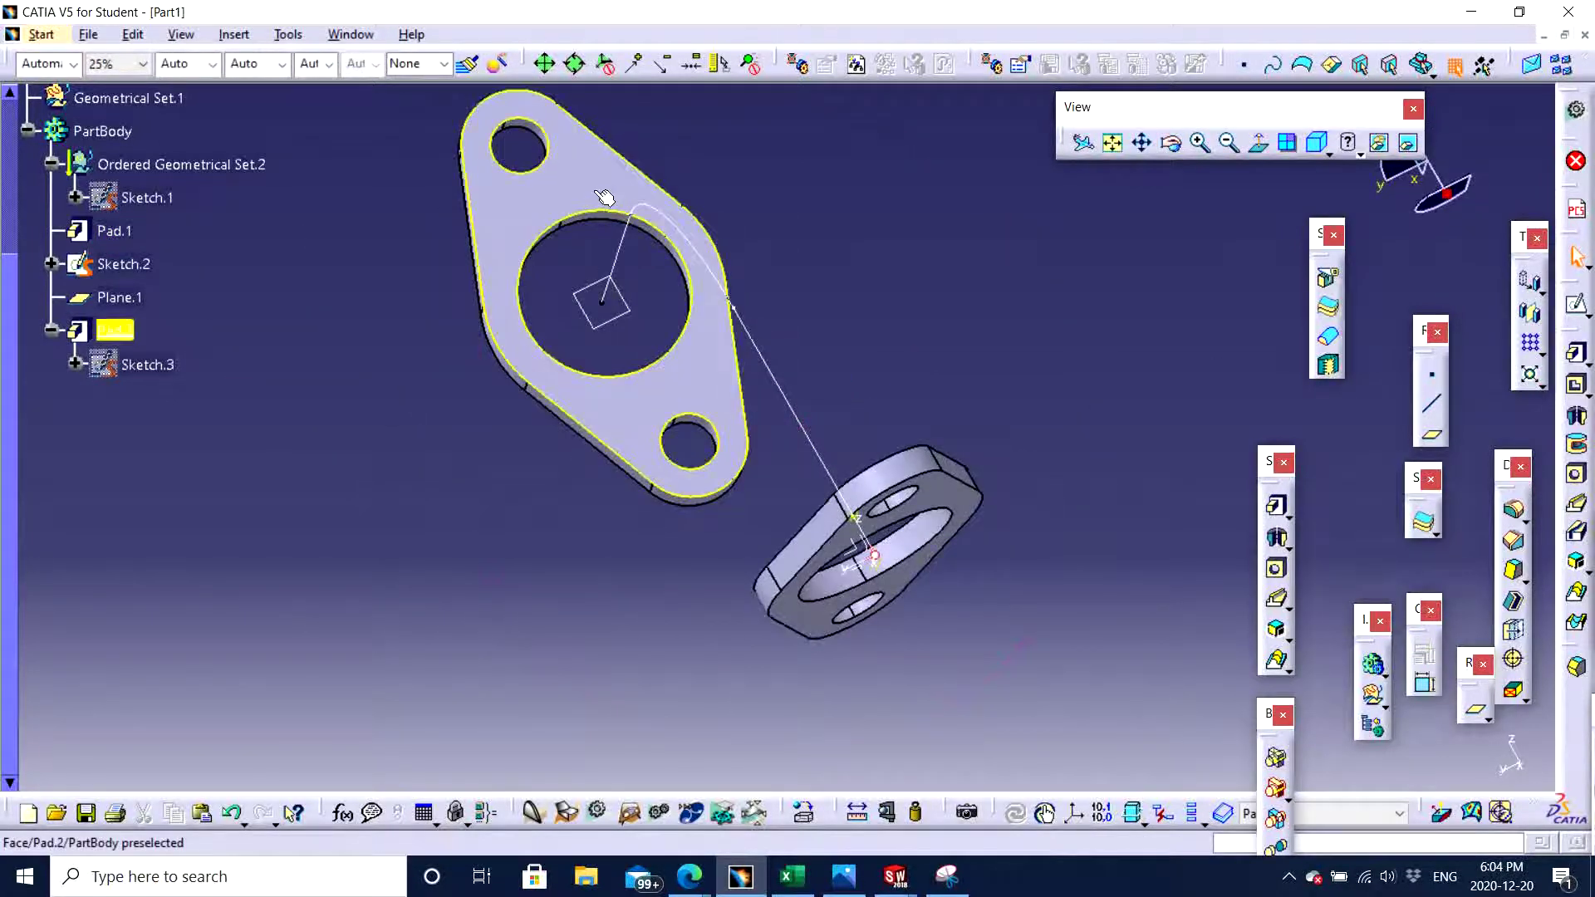
pyautogui.moveTo(604, 196); pyautogui.dragTo(885, 510, button='middle')
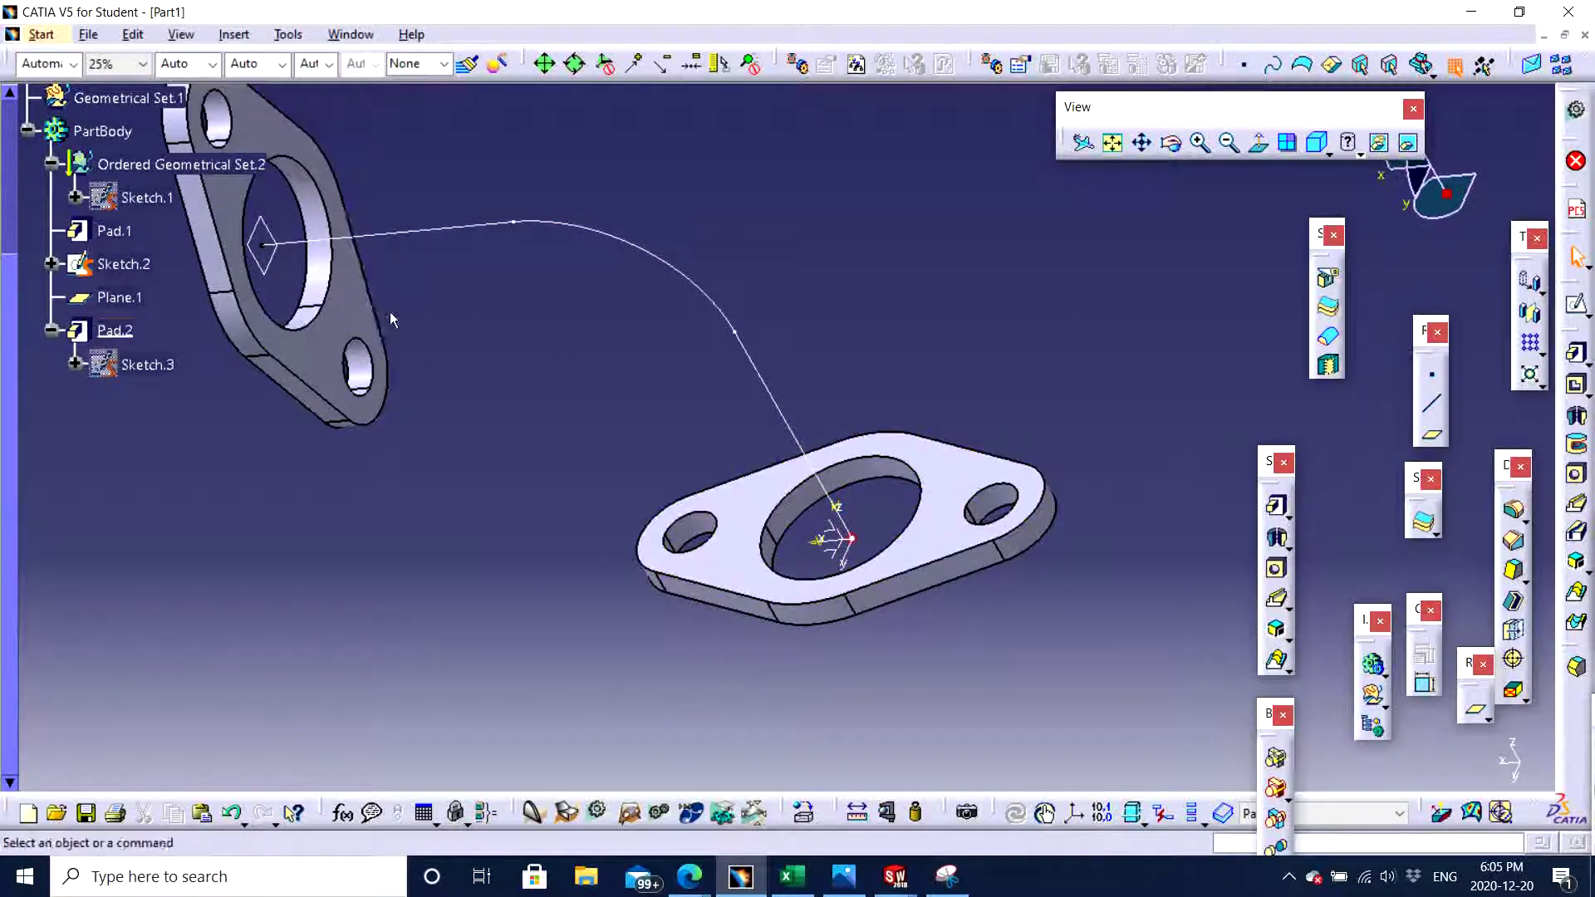
pyautogui.moveTo(592, 411); pyautogui.dragTo(845, 531, button='middle')
pyautogui.click(846, 531)
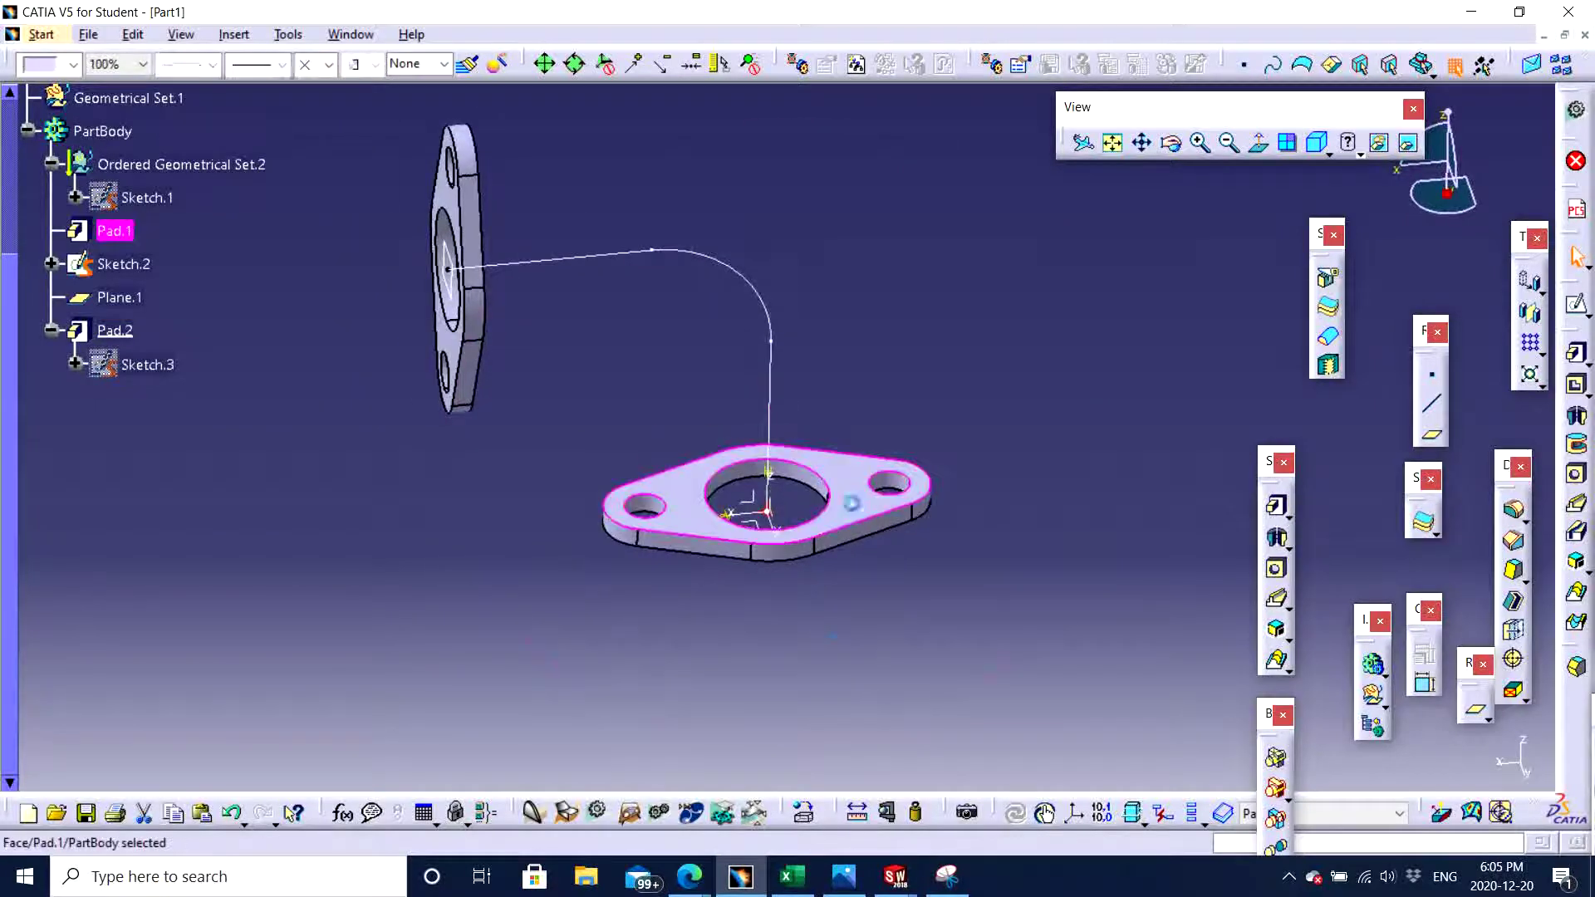
pyautogui.moveTo(833, 651); pyautogui.dragTo(926, 595, button='middle')
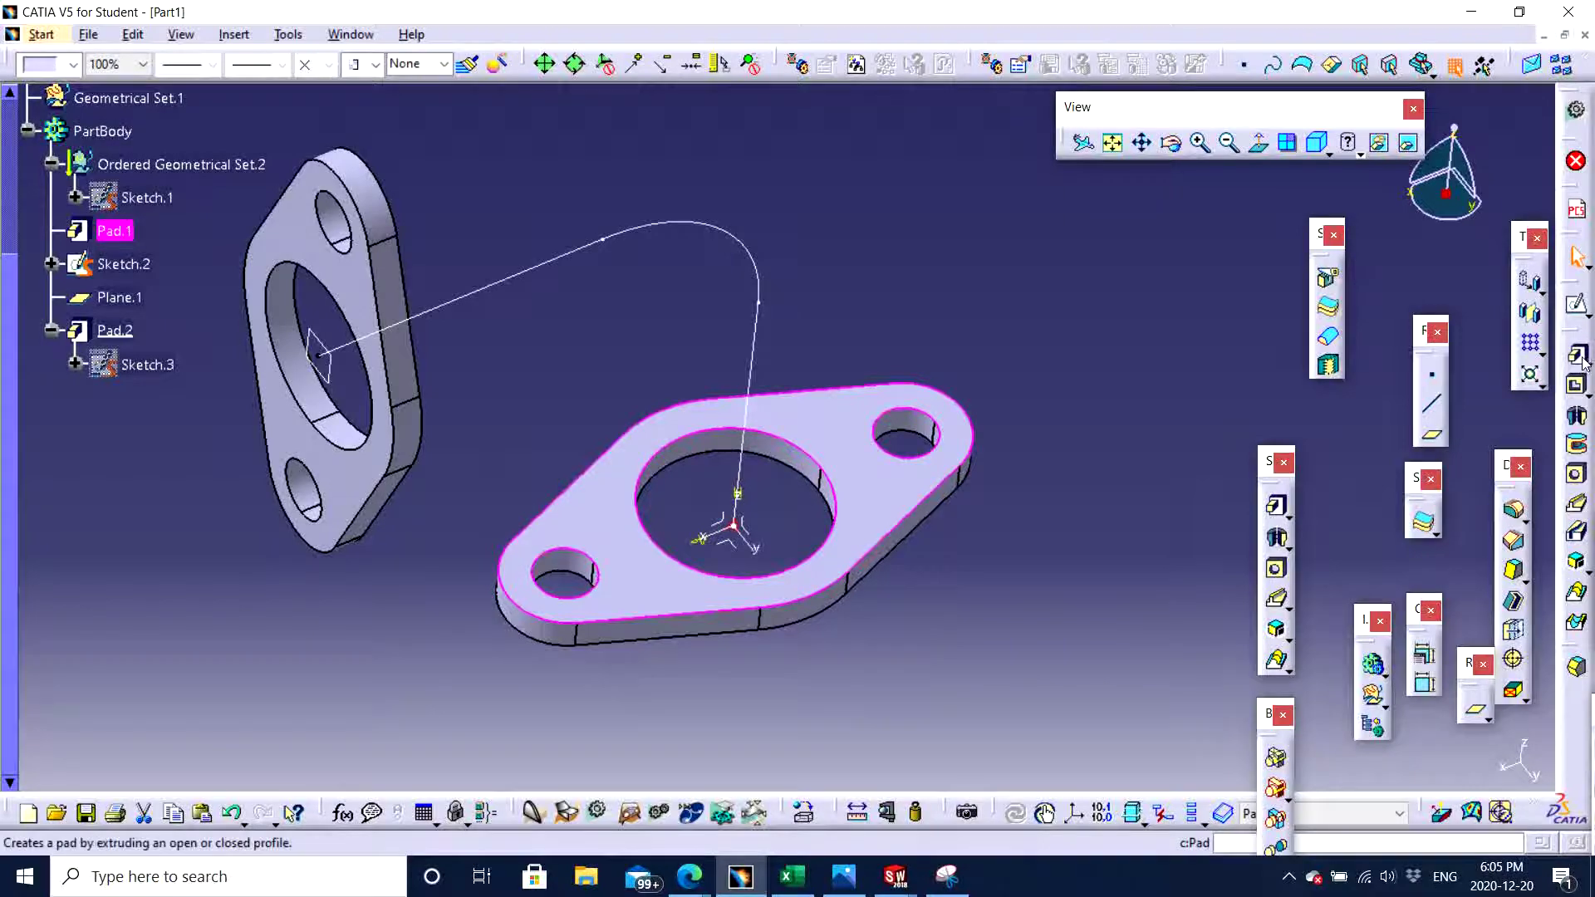
pyautogui.click(1575, 304)
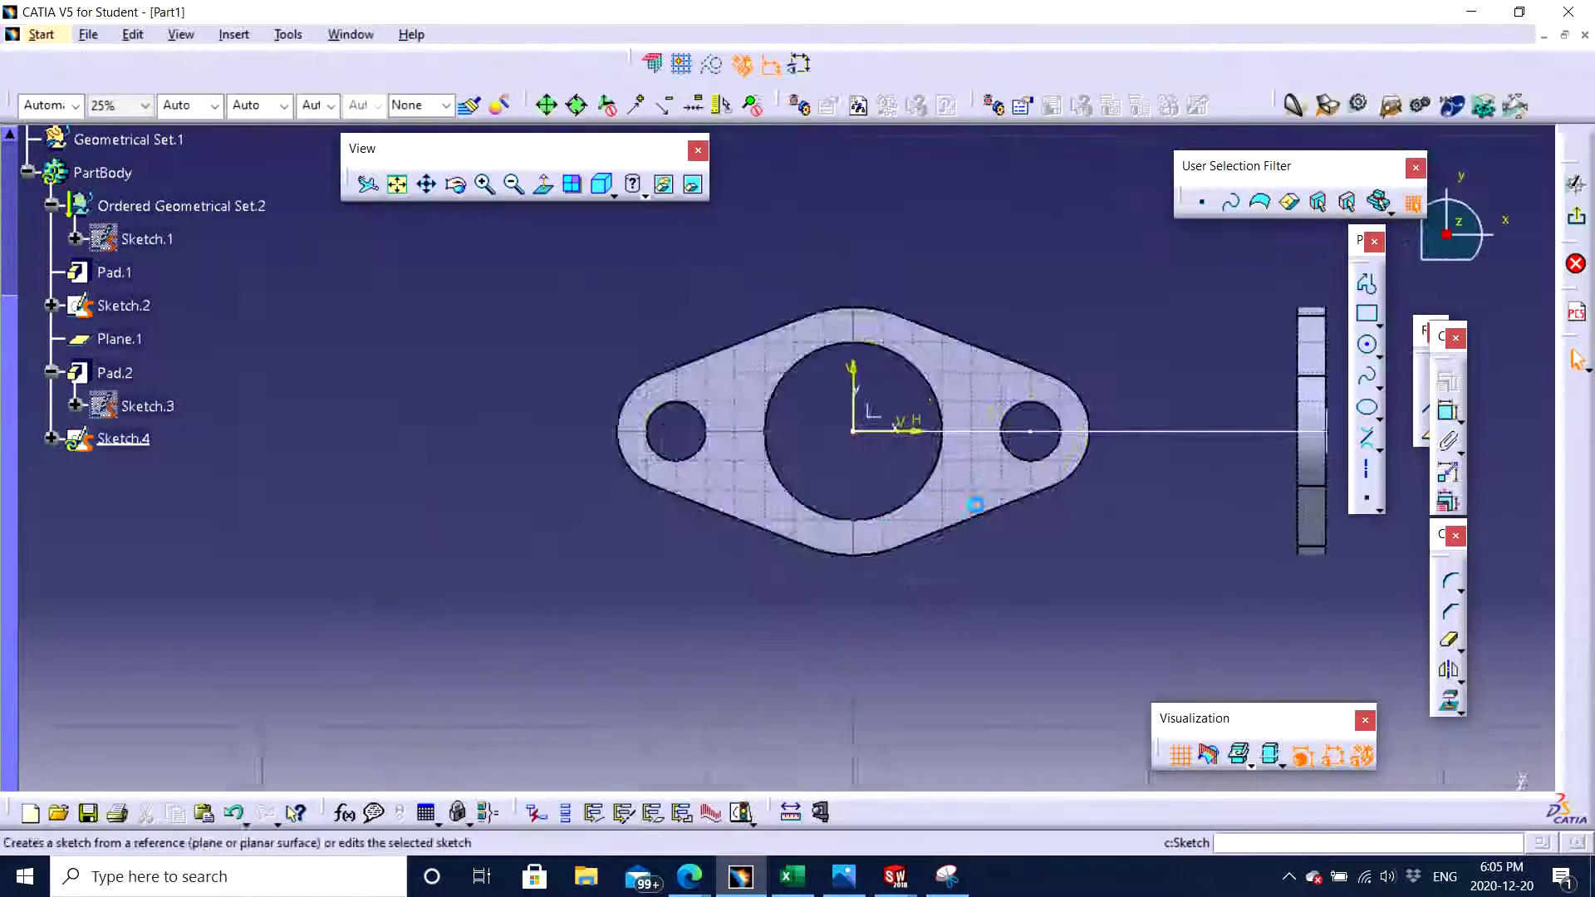
pyautogui.moveTo(1000, 556)
pyautogui.mouseDown(button='middle')
pyautogui.moveTo(983, 658)
pyautogui.moveTo(667, 306)
pyautogui.moveTo(809, 432)
pyautogui.mouseUp(button='middle')
pyautogui.click(544, 186)
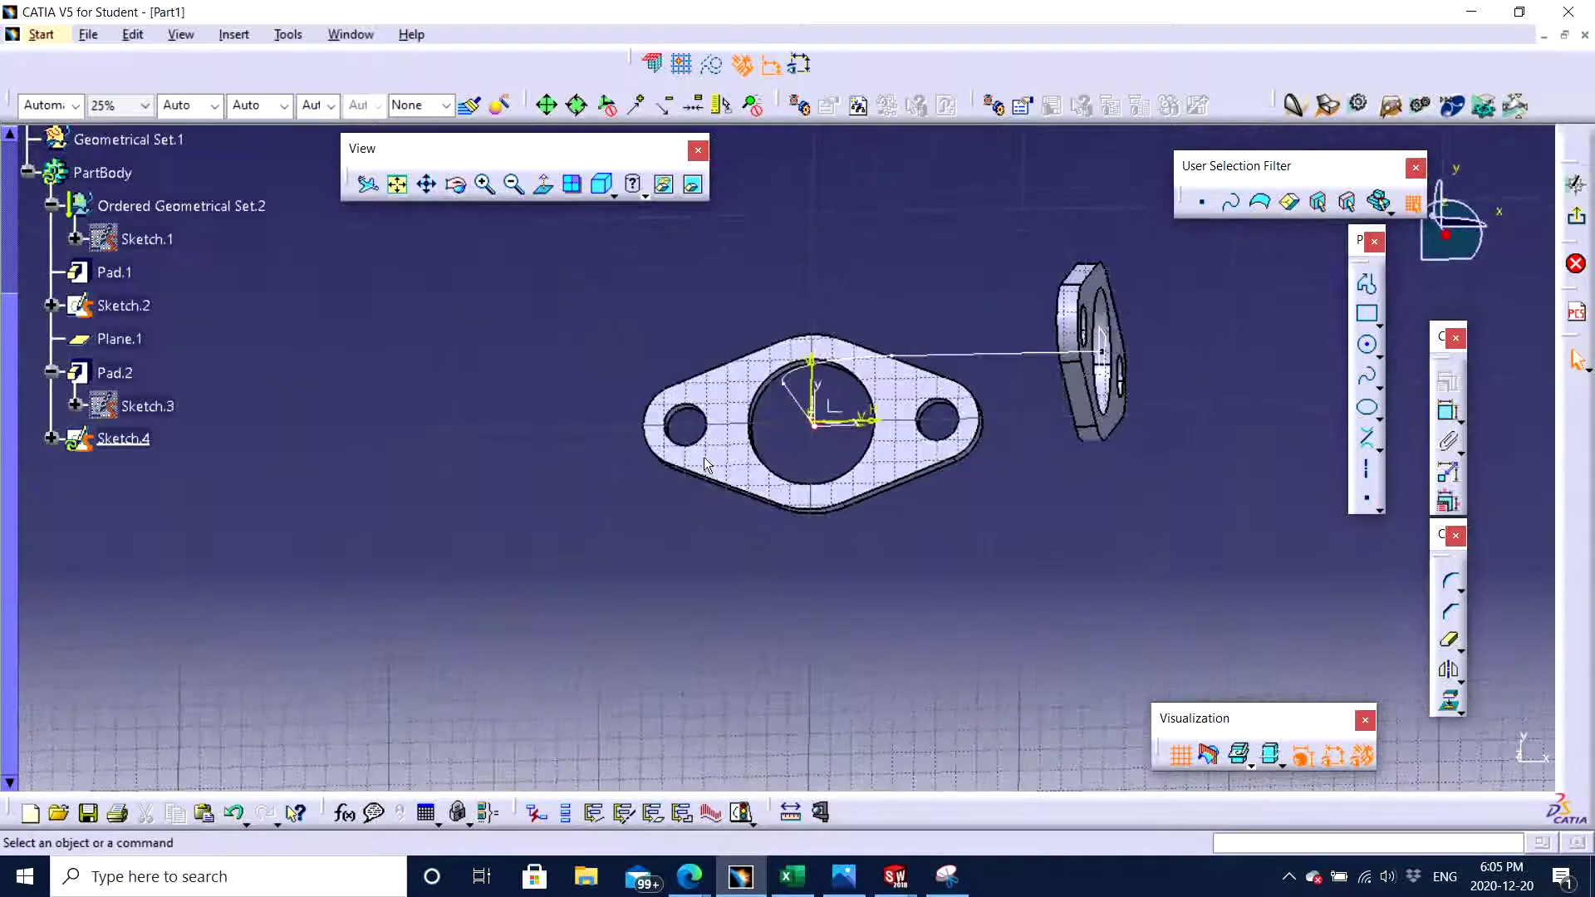
# Project the edge of the flange's central bore into the sketch
pyautogui.click(1449, 702)
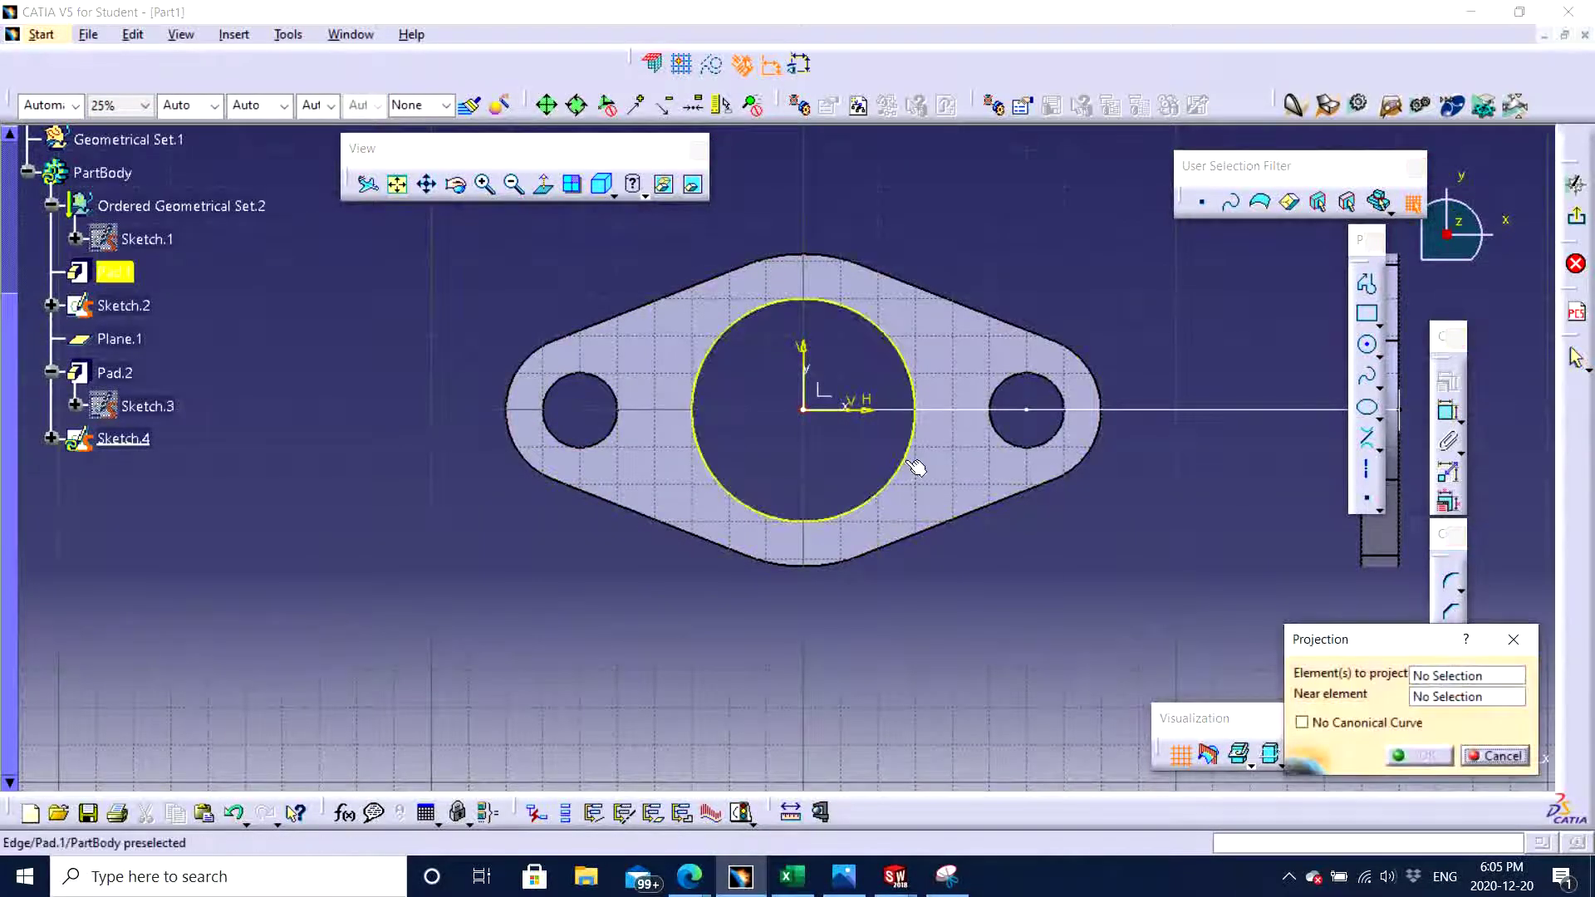
pyautogui.click(912, 465)
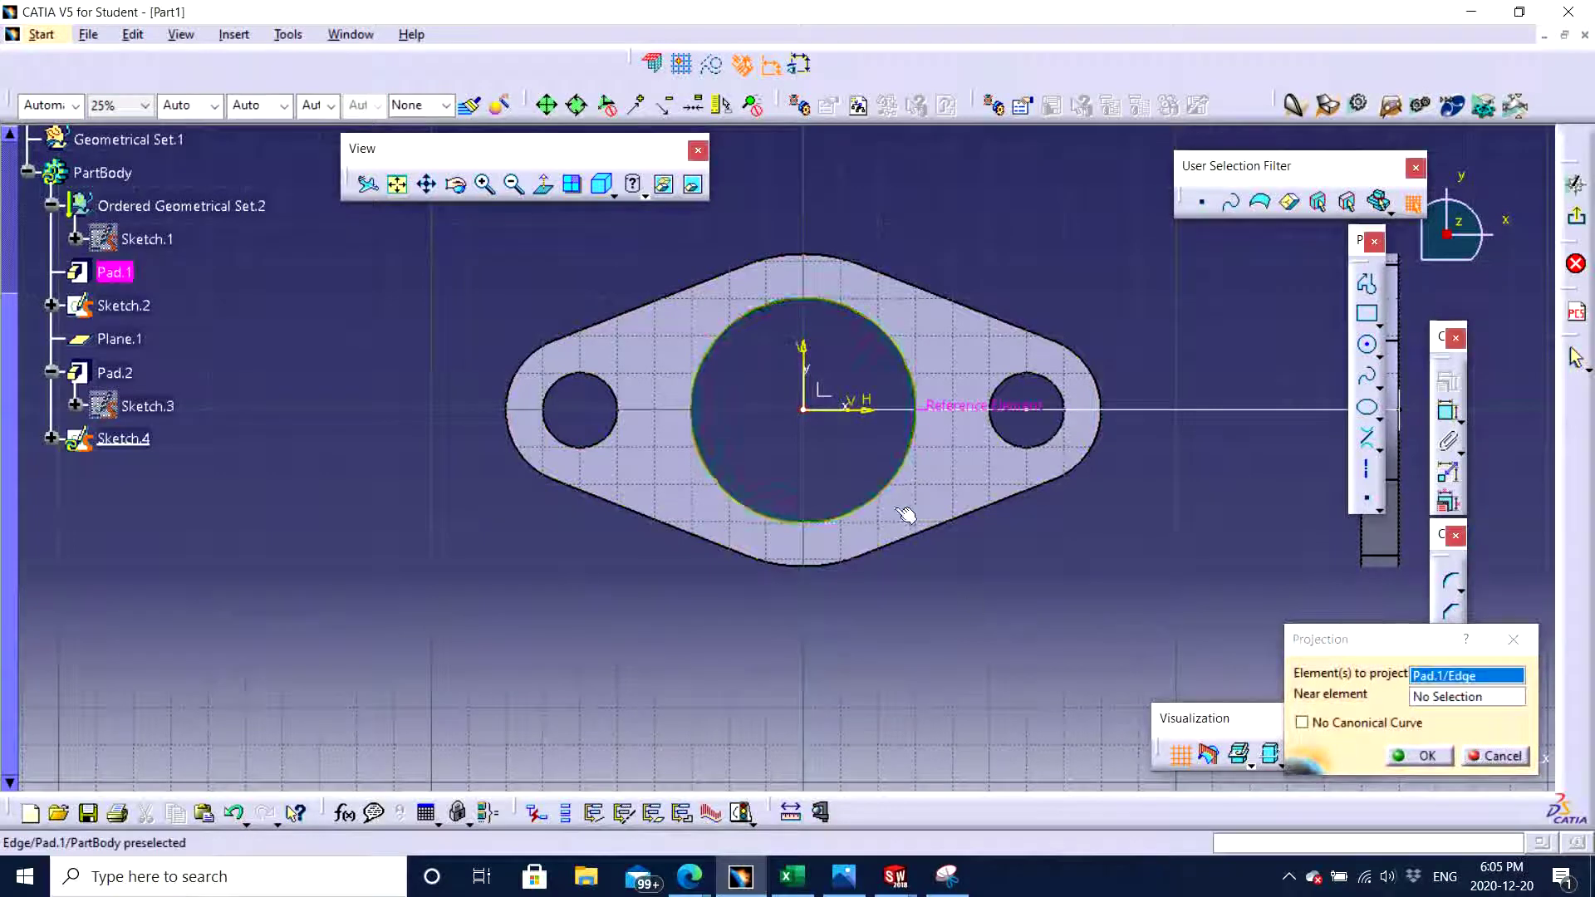
pyautogui.click(1426, 757)
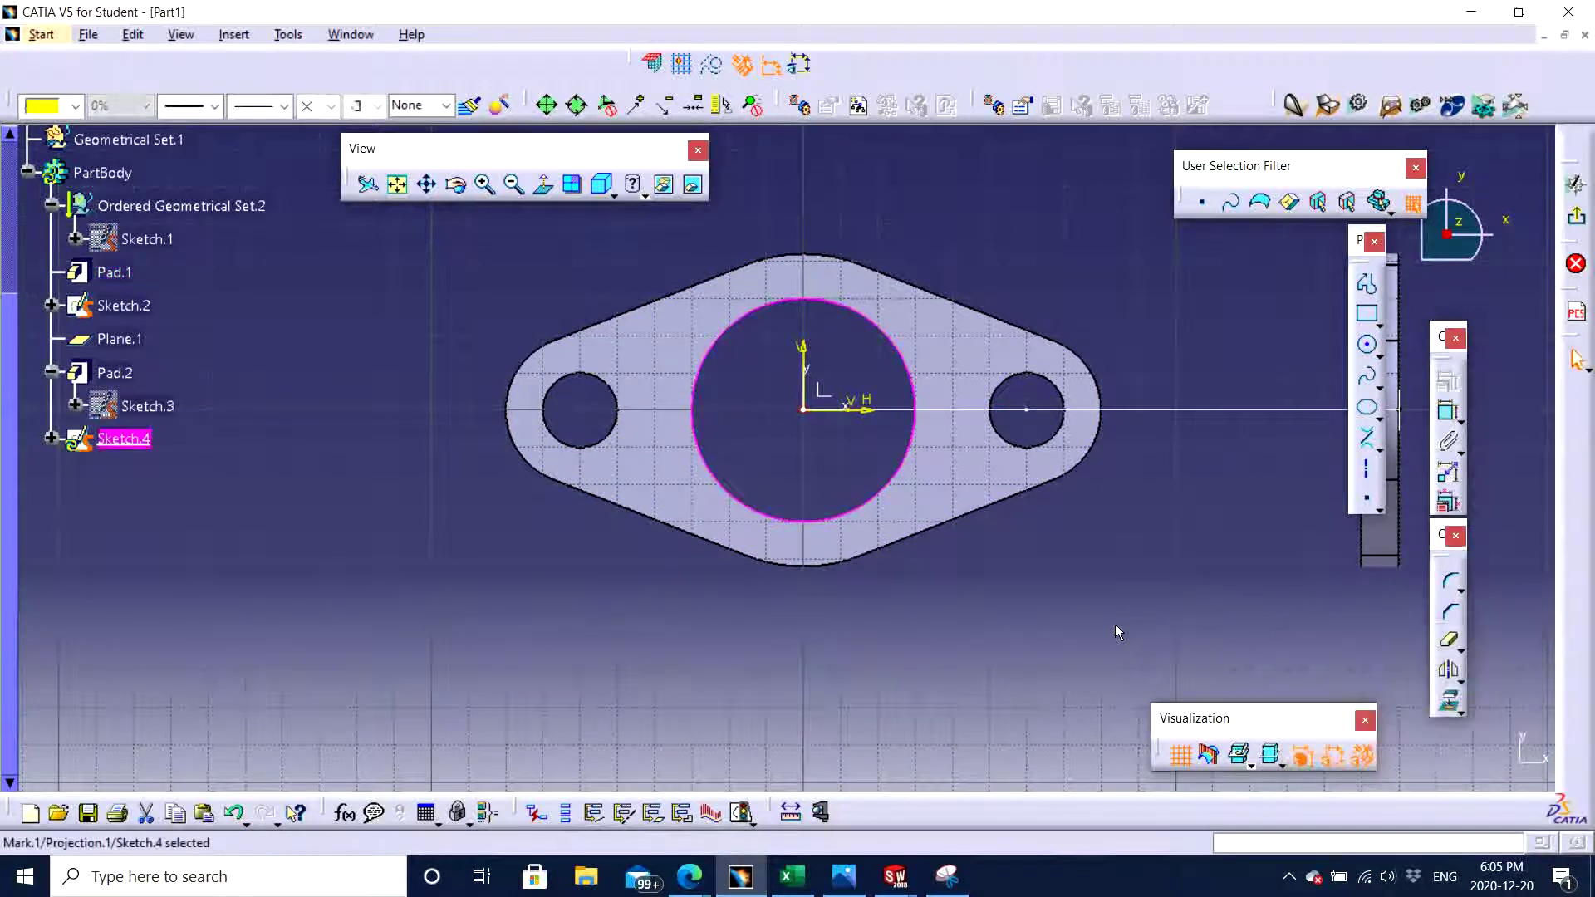
# Draw a circle about 76 mm in diameter around the projected bore, centred on the sketch origin
pyautogui.moveTo(1028, 611); pyautogui.dragTo(1427, 397, button='middle')
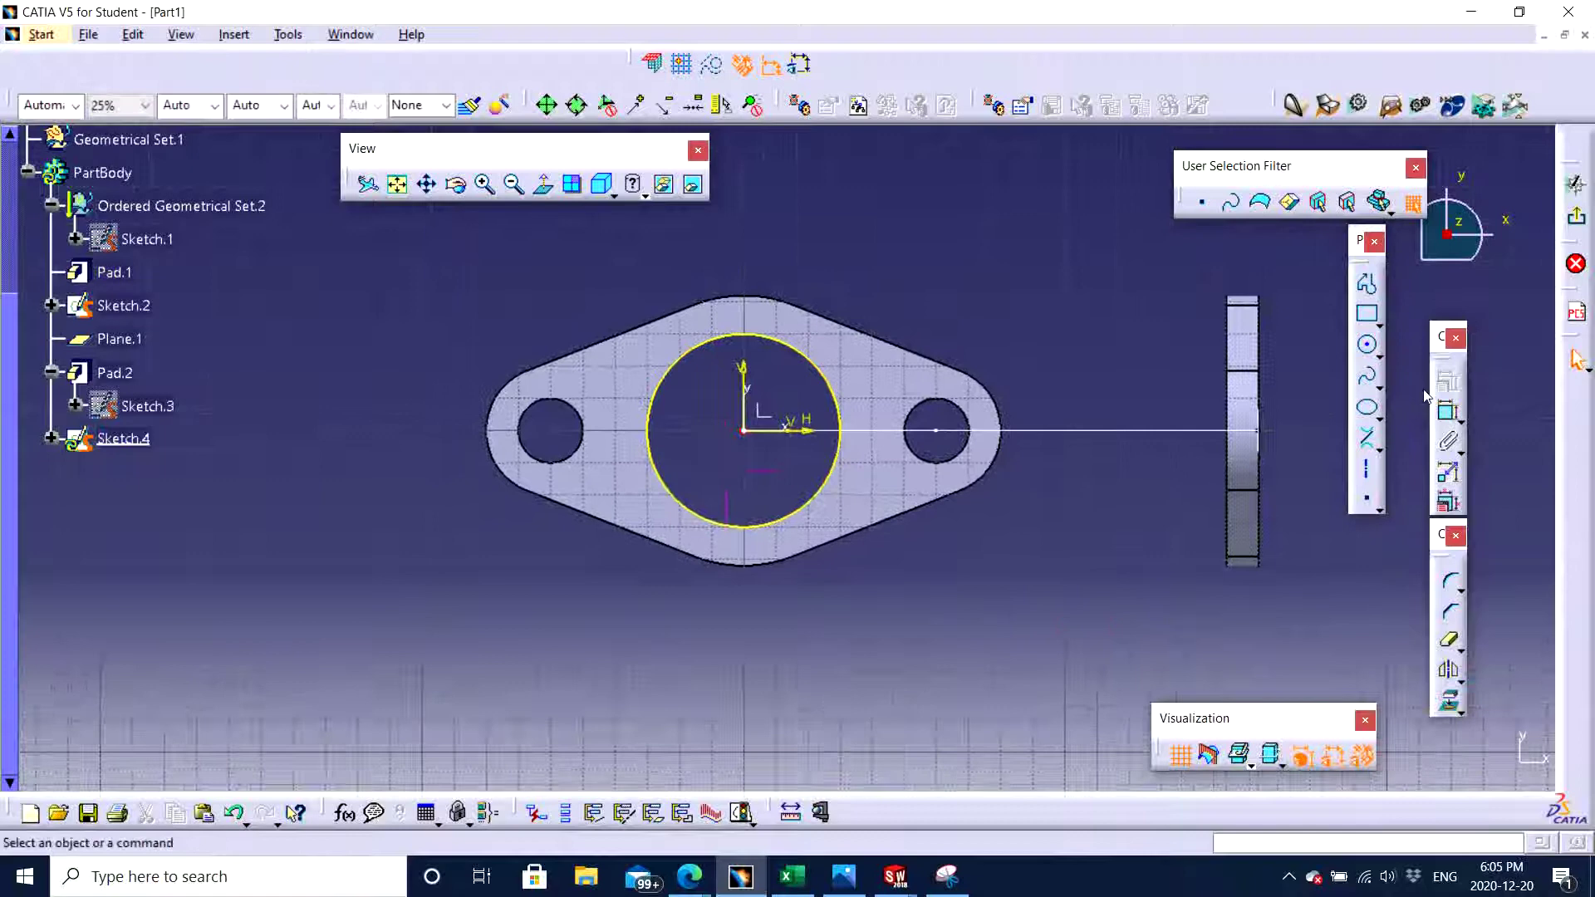
pyautogui.click(1368, 347)
pyautogui.click(744, 431)
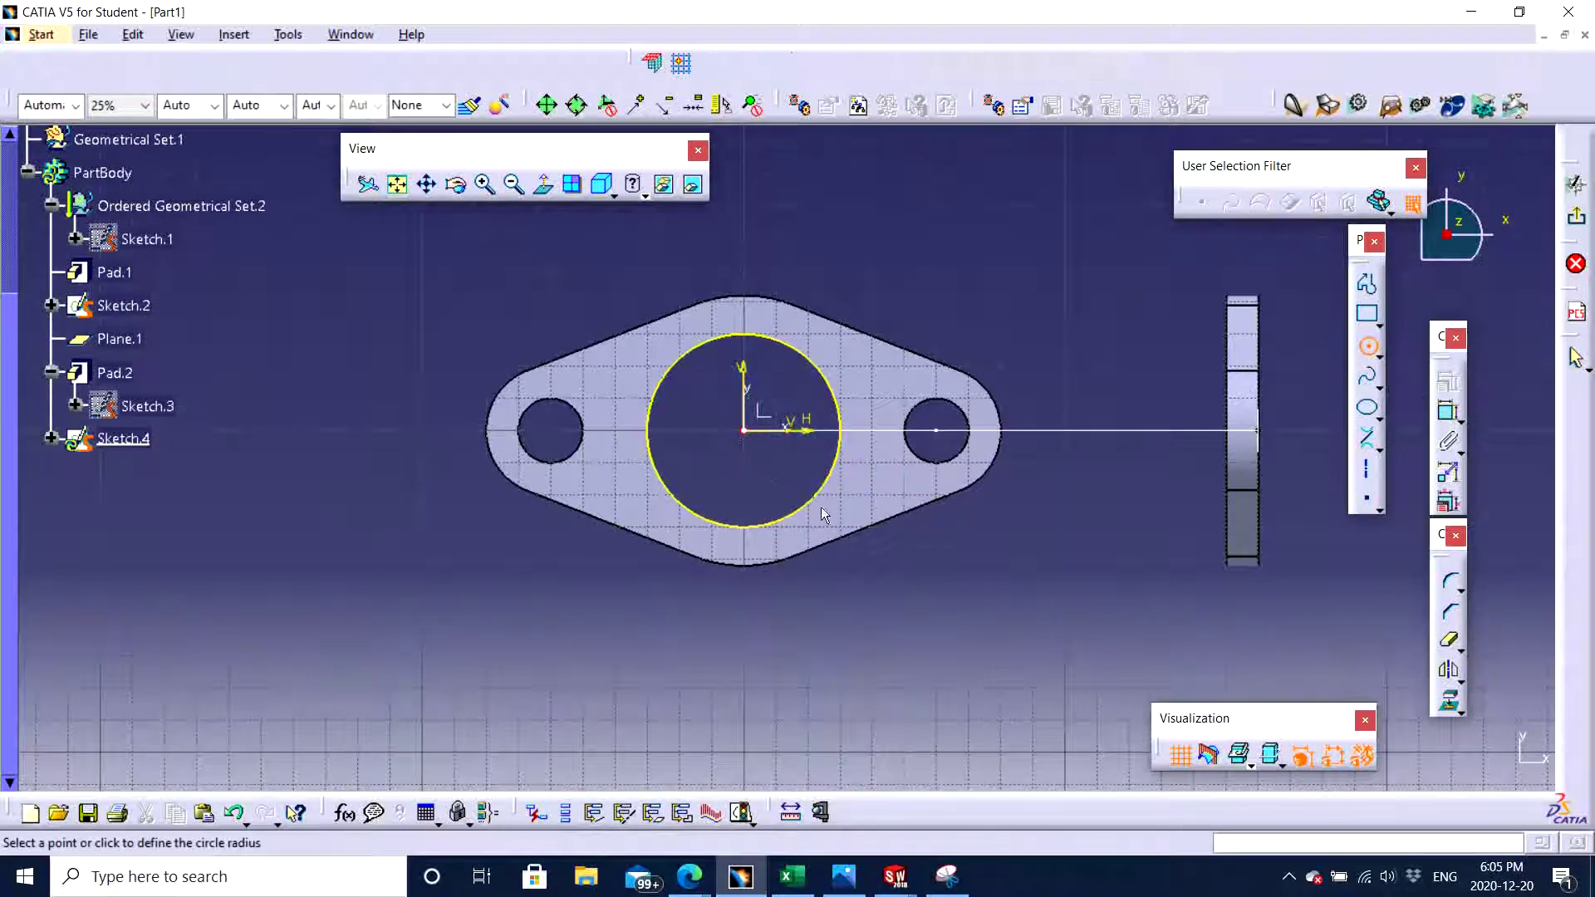
pyautogui.click(847, 520)
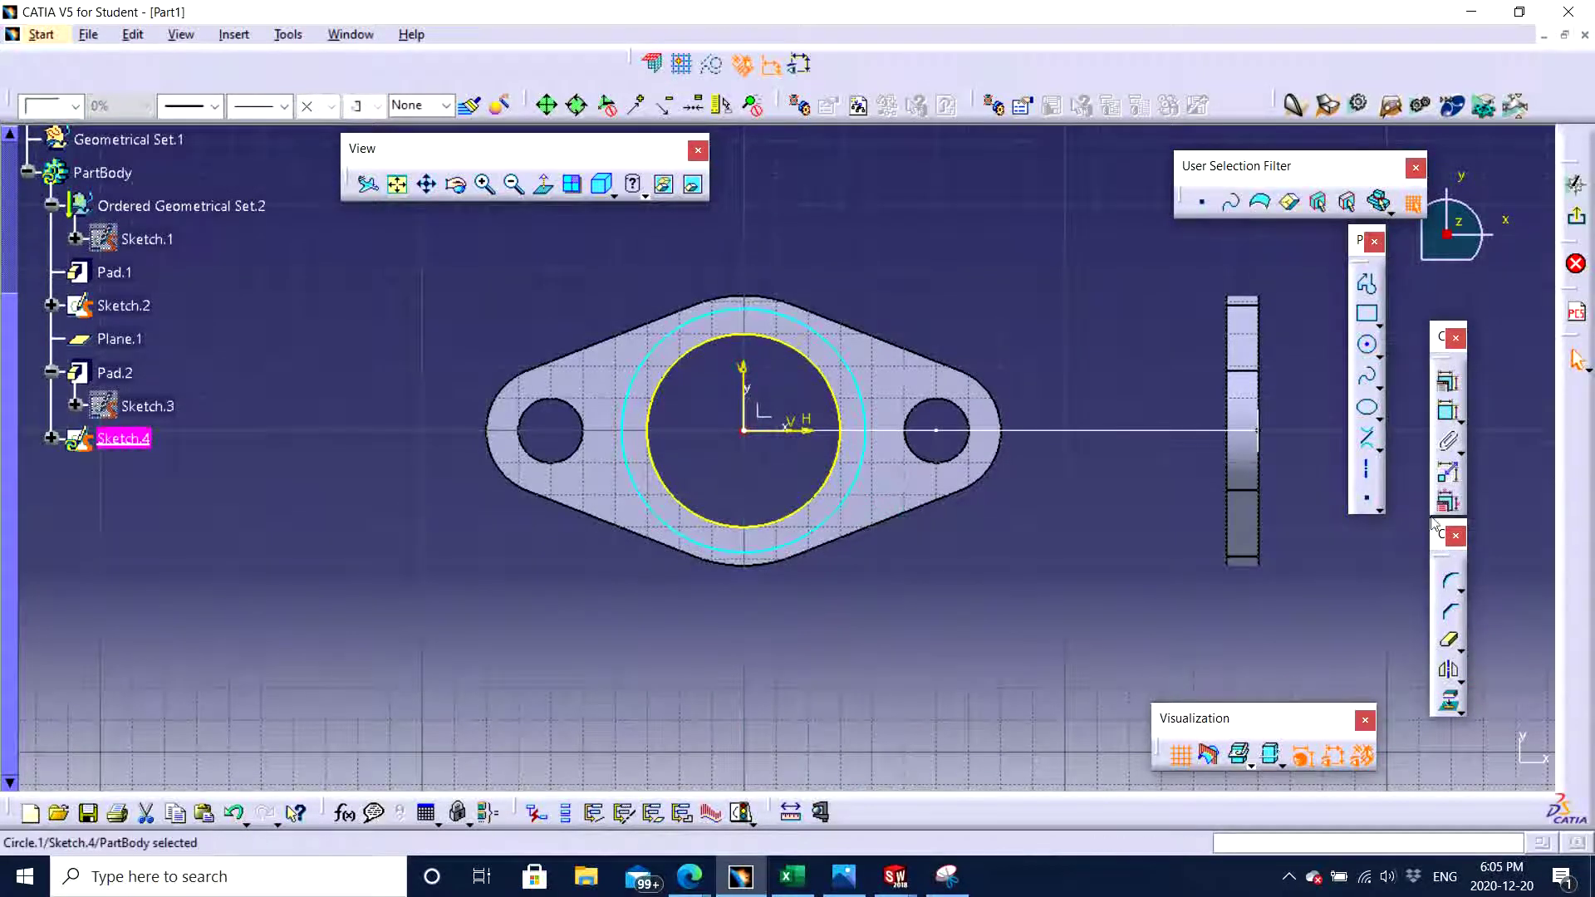
# Dimension the outer circle, set its diameter to 72 mm, and exit the sketch
pyautogui.click(1447, 438)
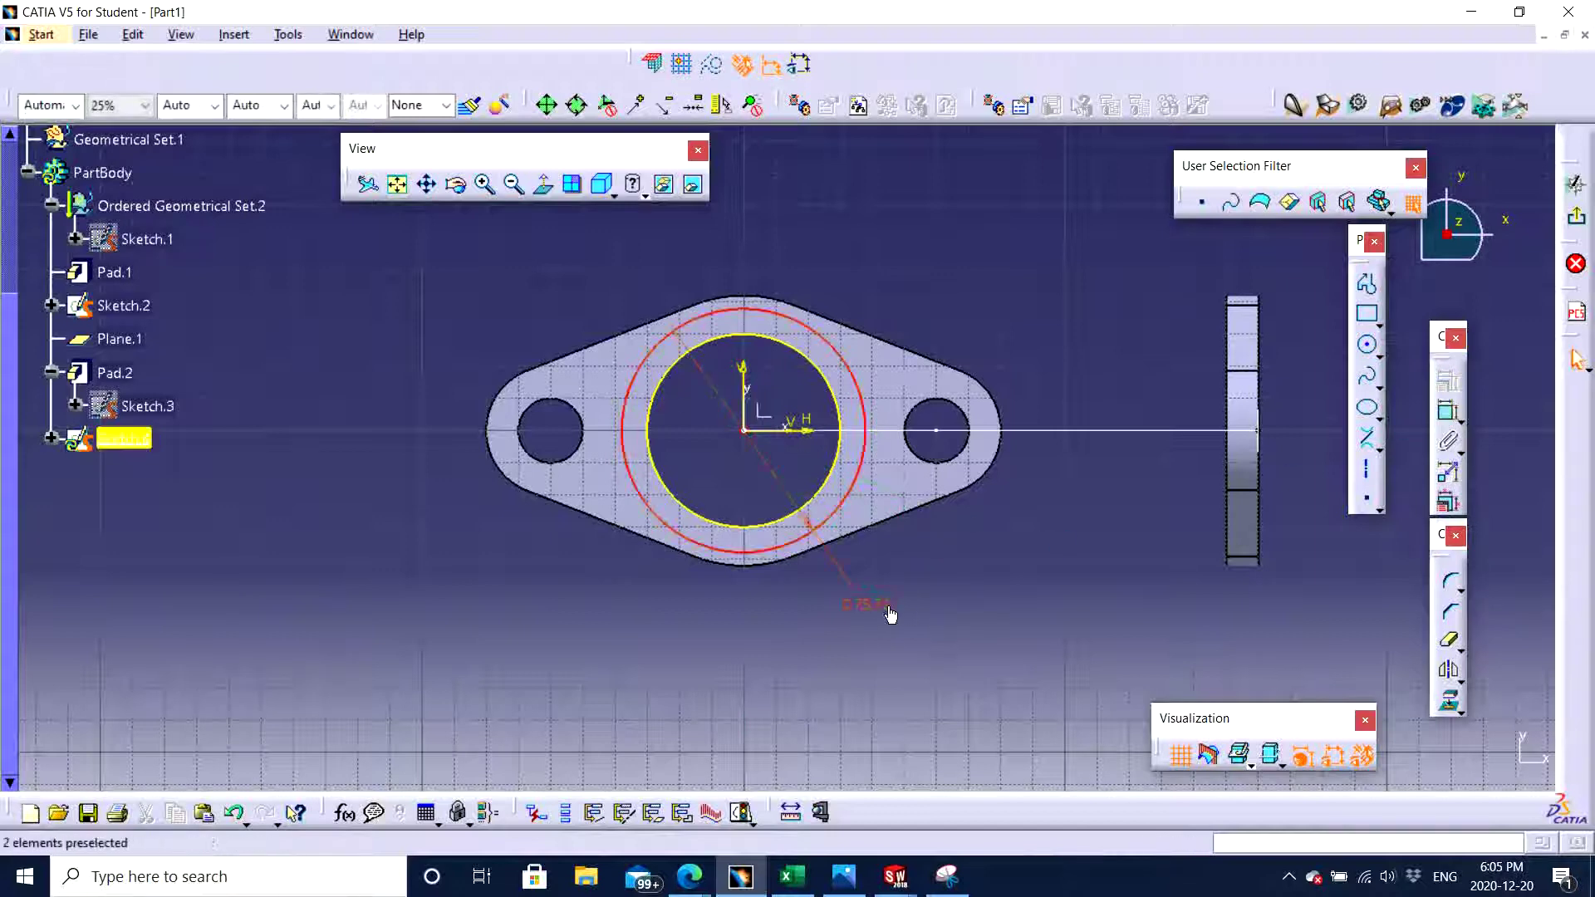
pyautogui.click(882, 605)
pyautogui.doubleClick(882, 604)
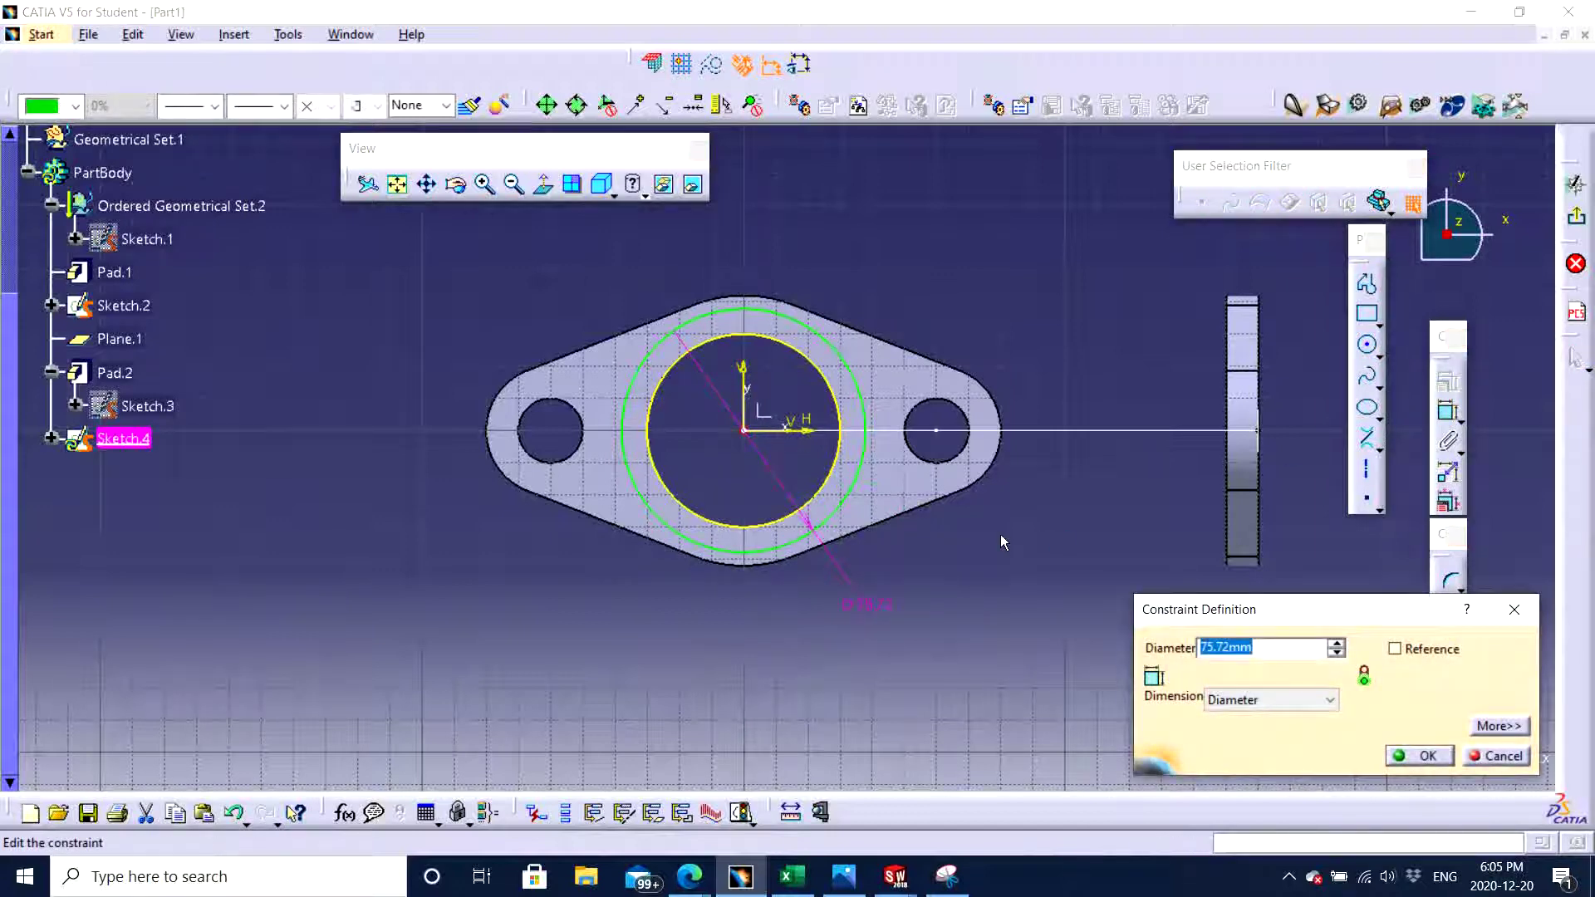
pyautogui.write('70')
pyautogui.press('Return')
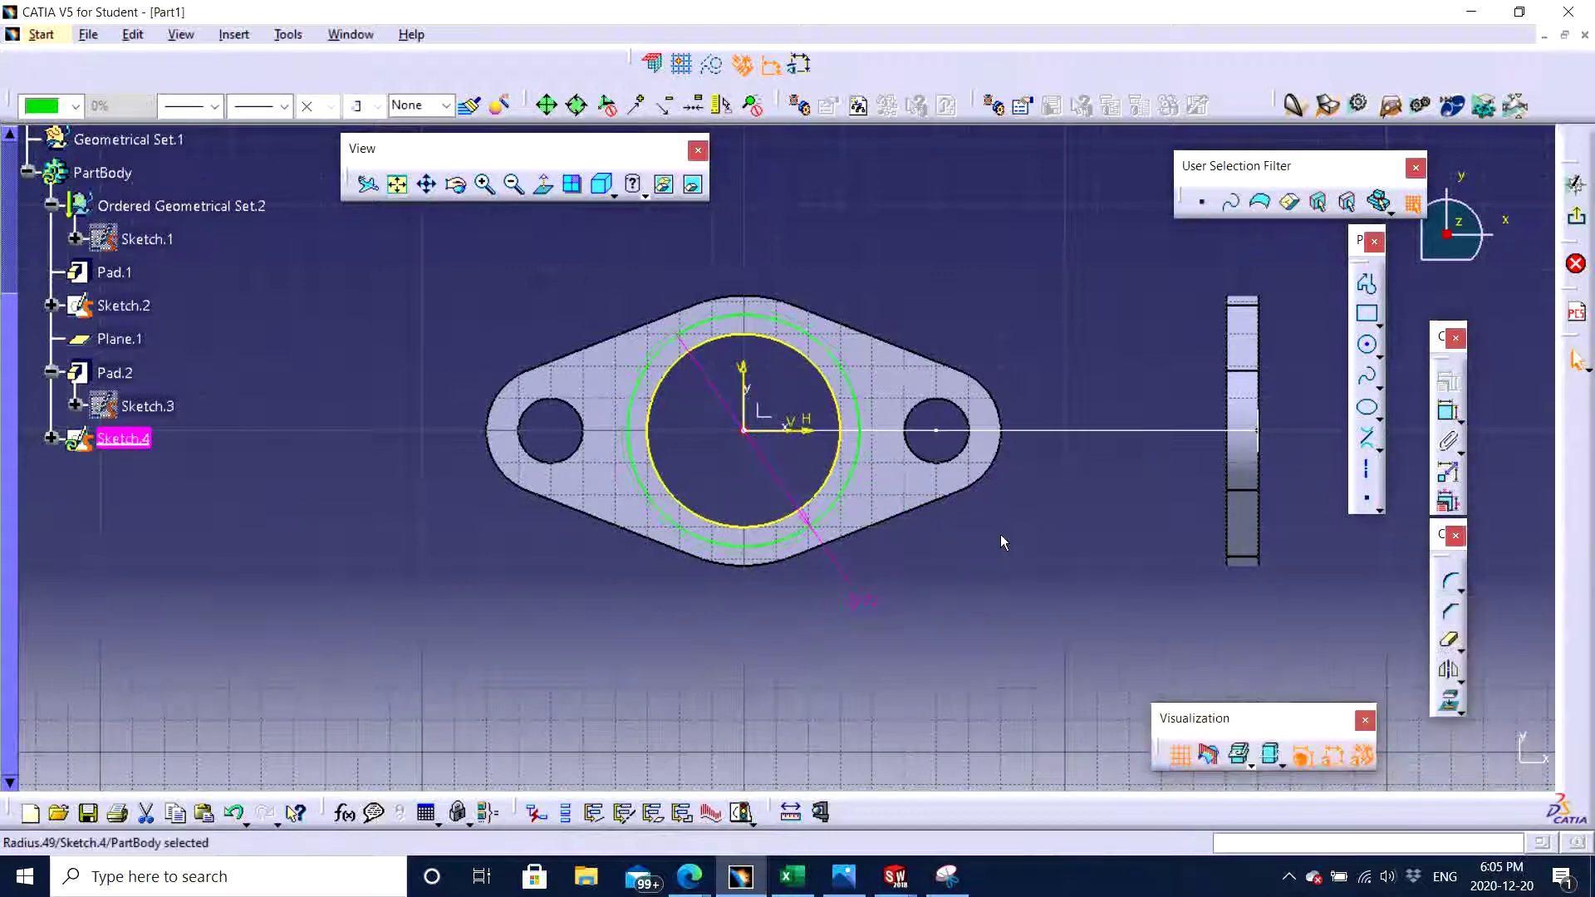
pyautogui.click(1000, 535)
pyautogui.click(1575, 183)
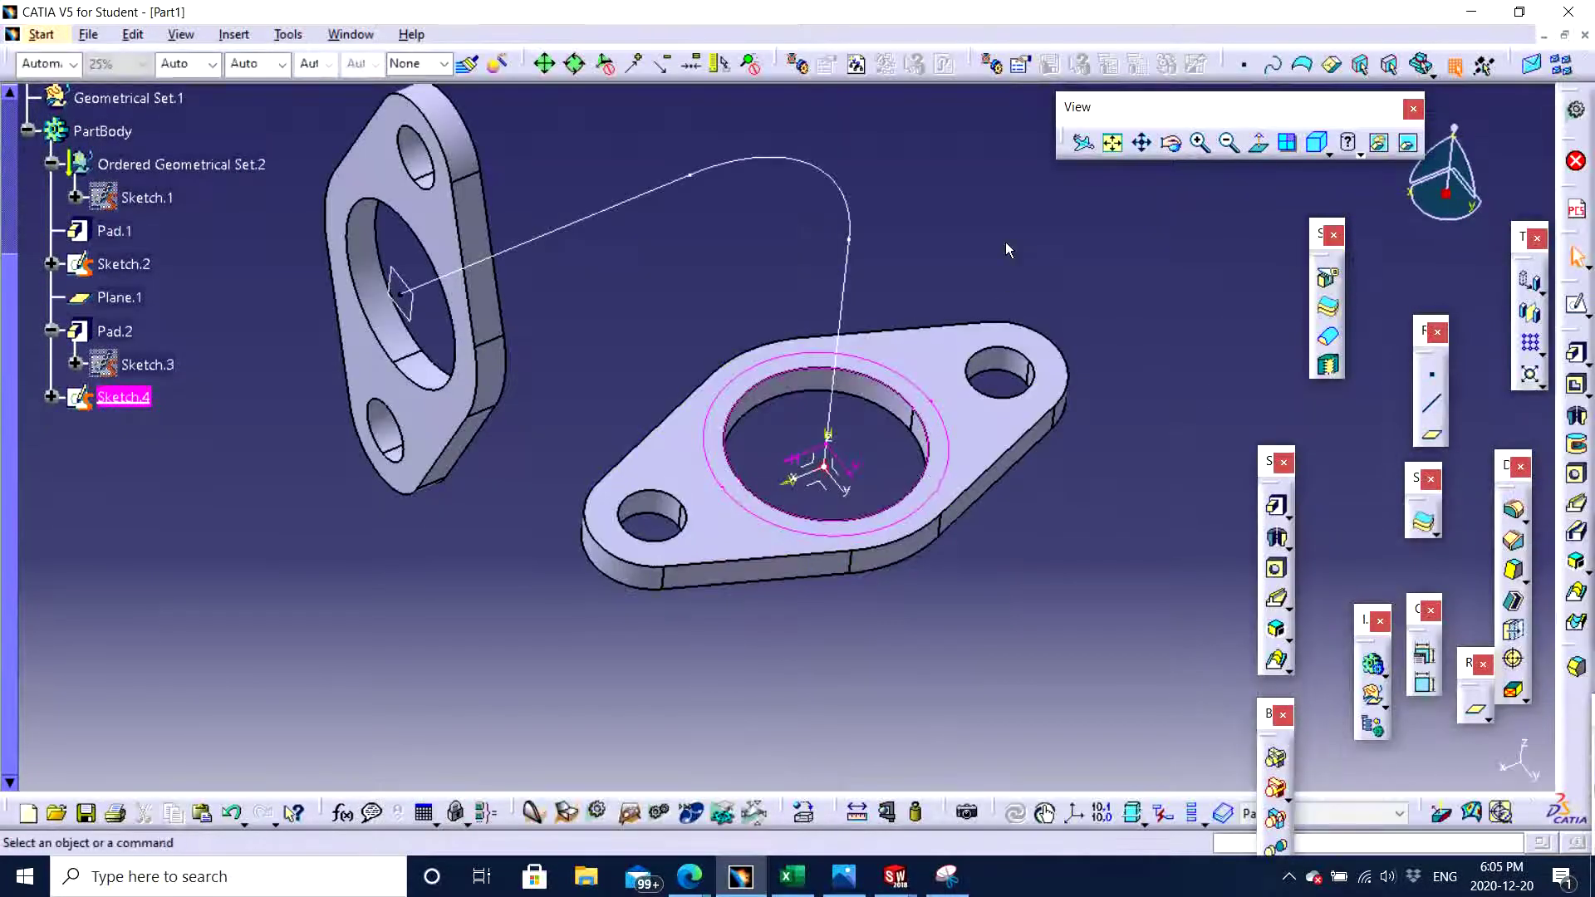
pyautogui.click(1005, 242)
# Create a rib from the two-circle sketch along the elbow path sketch as center curve, with Keep angle profile control
pyautogui.moveTo(954, 362)
pyautogui.mouseDown(button='middle')
pyautogui.moveTo(947, 349)
pyautogui.moveTo(983, 431)
pyautogui.moveTo(858, 481)
pyautogui.moveTo(877, 423)
pyautogui.mouseUp(button='middle')
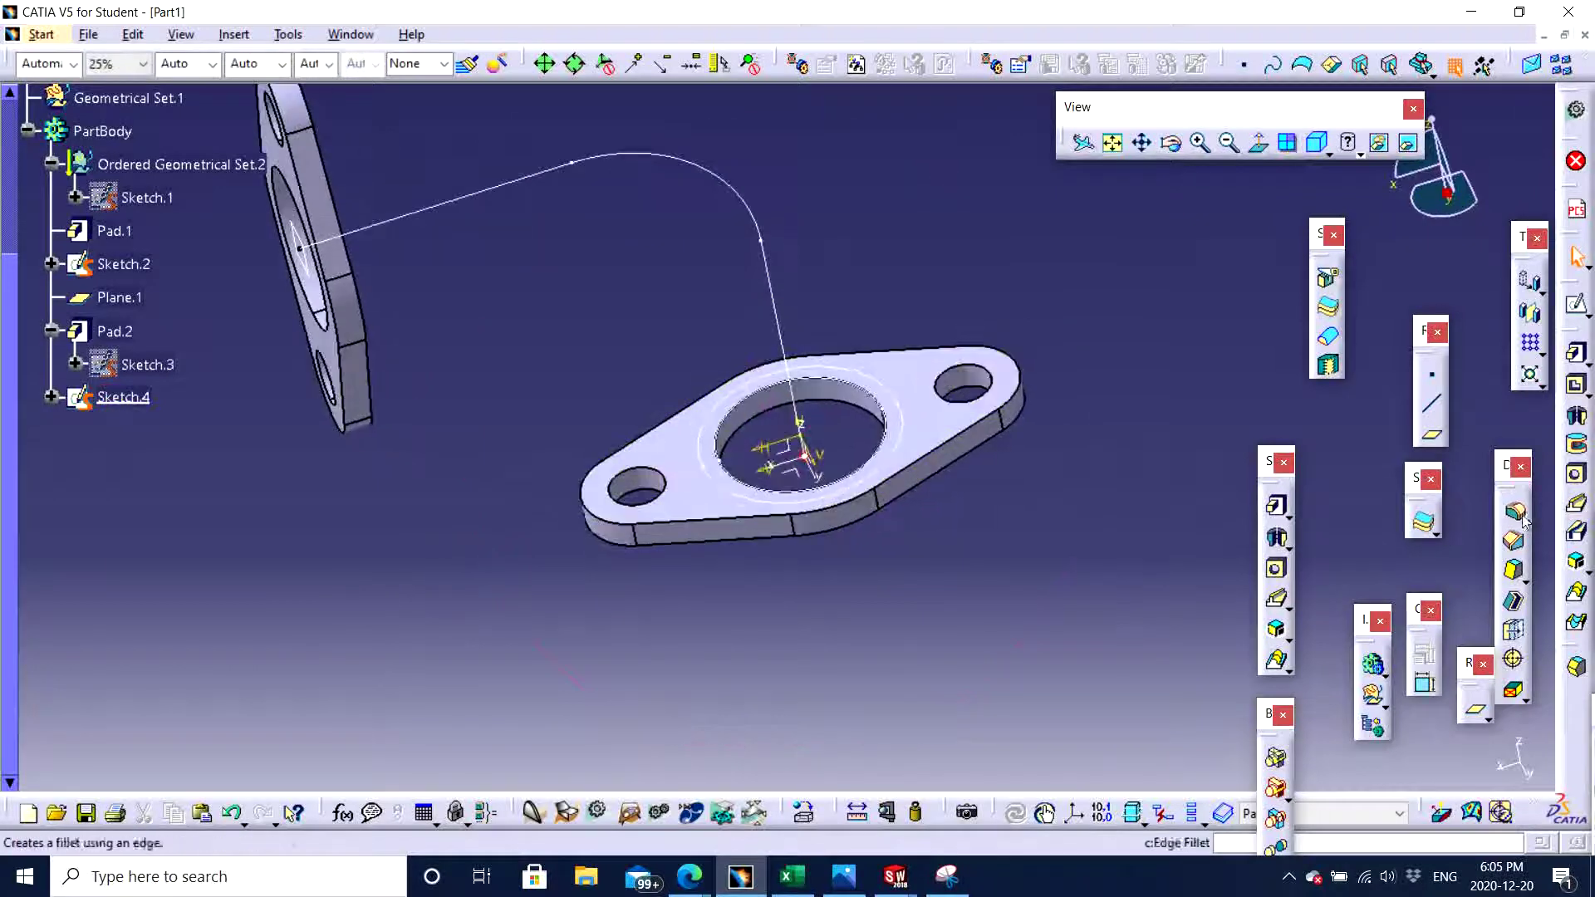
pyautogui.click(1575, 509)
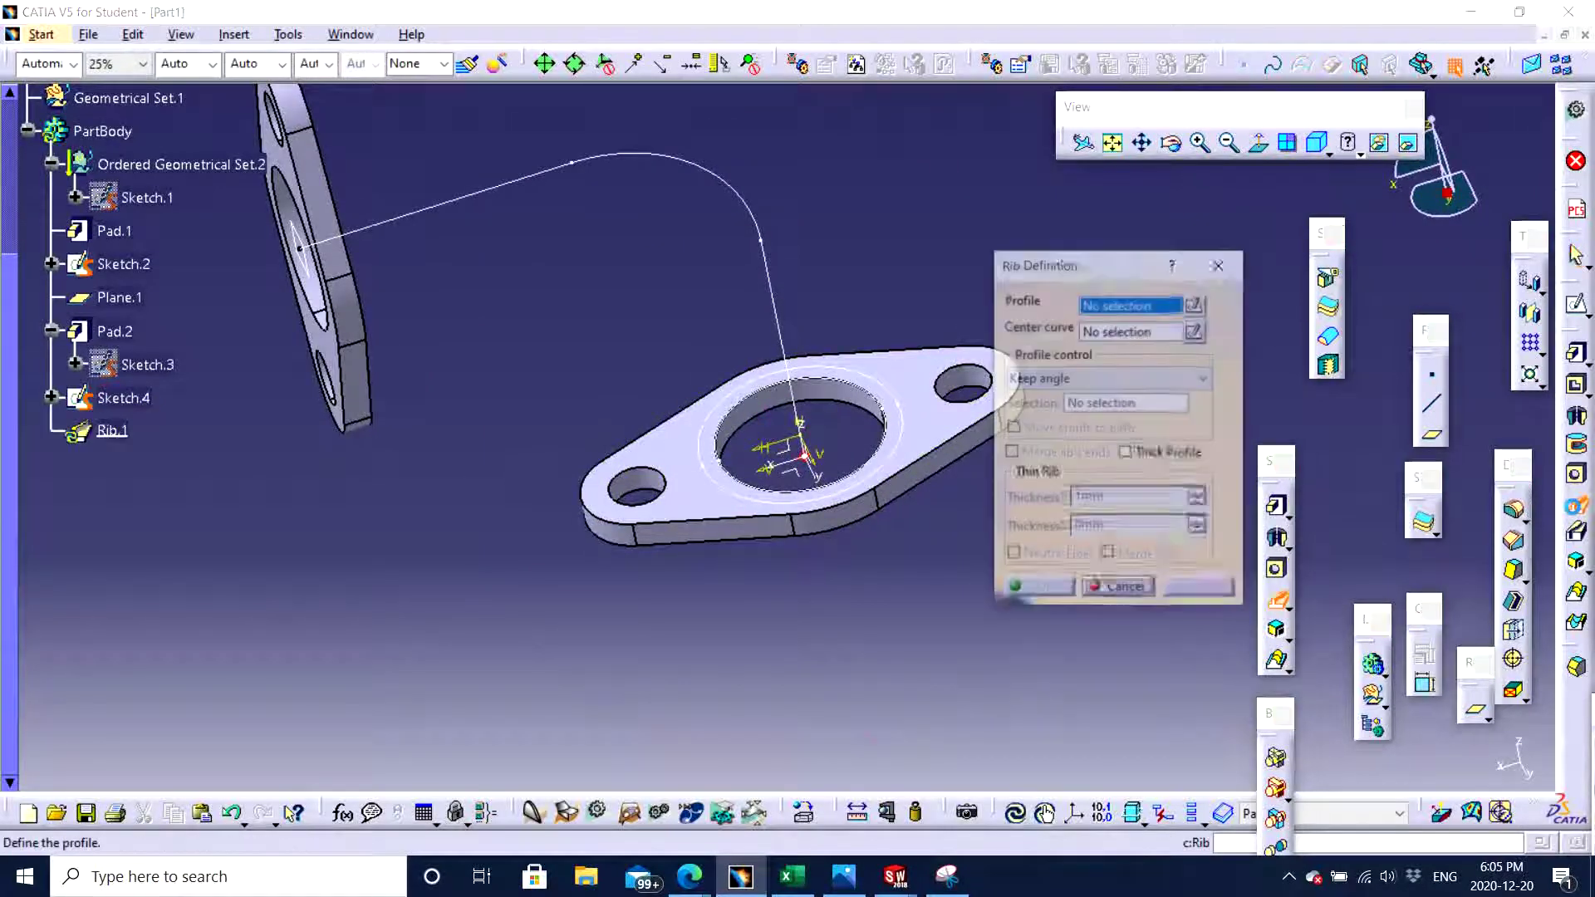
pyautogui.moveTo(1072, 273); pyautogui.dragTo(1196, 257)
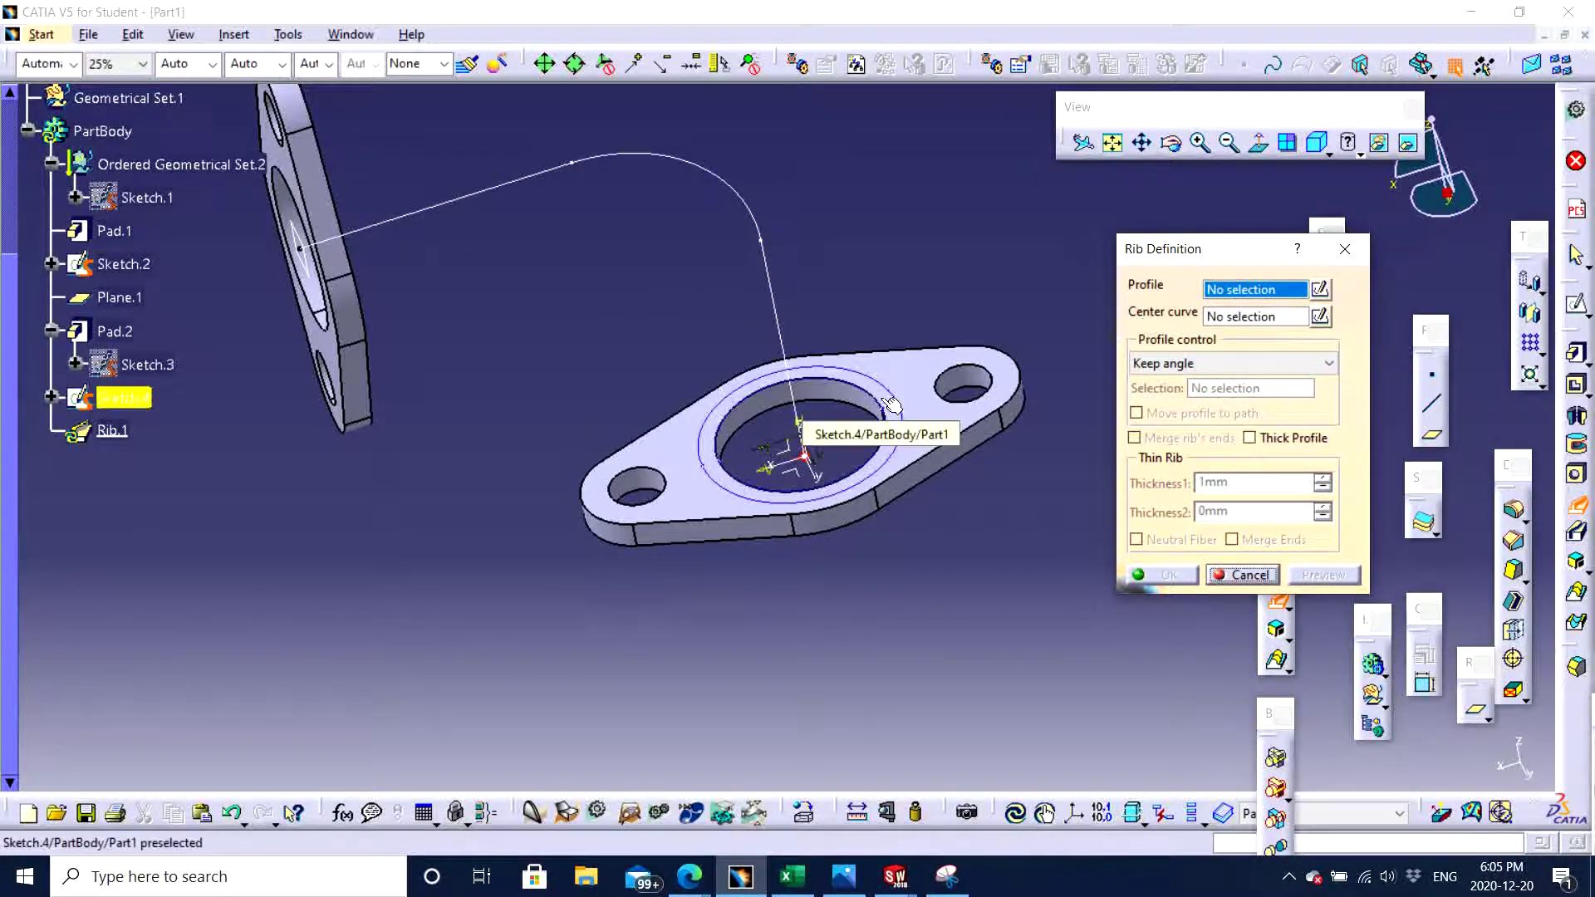
pyautogui.click(838, 524)
pyautogui.moveTo(838, 524); pyautogui.dragTo(785, 530, button='middle')
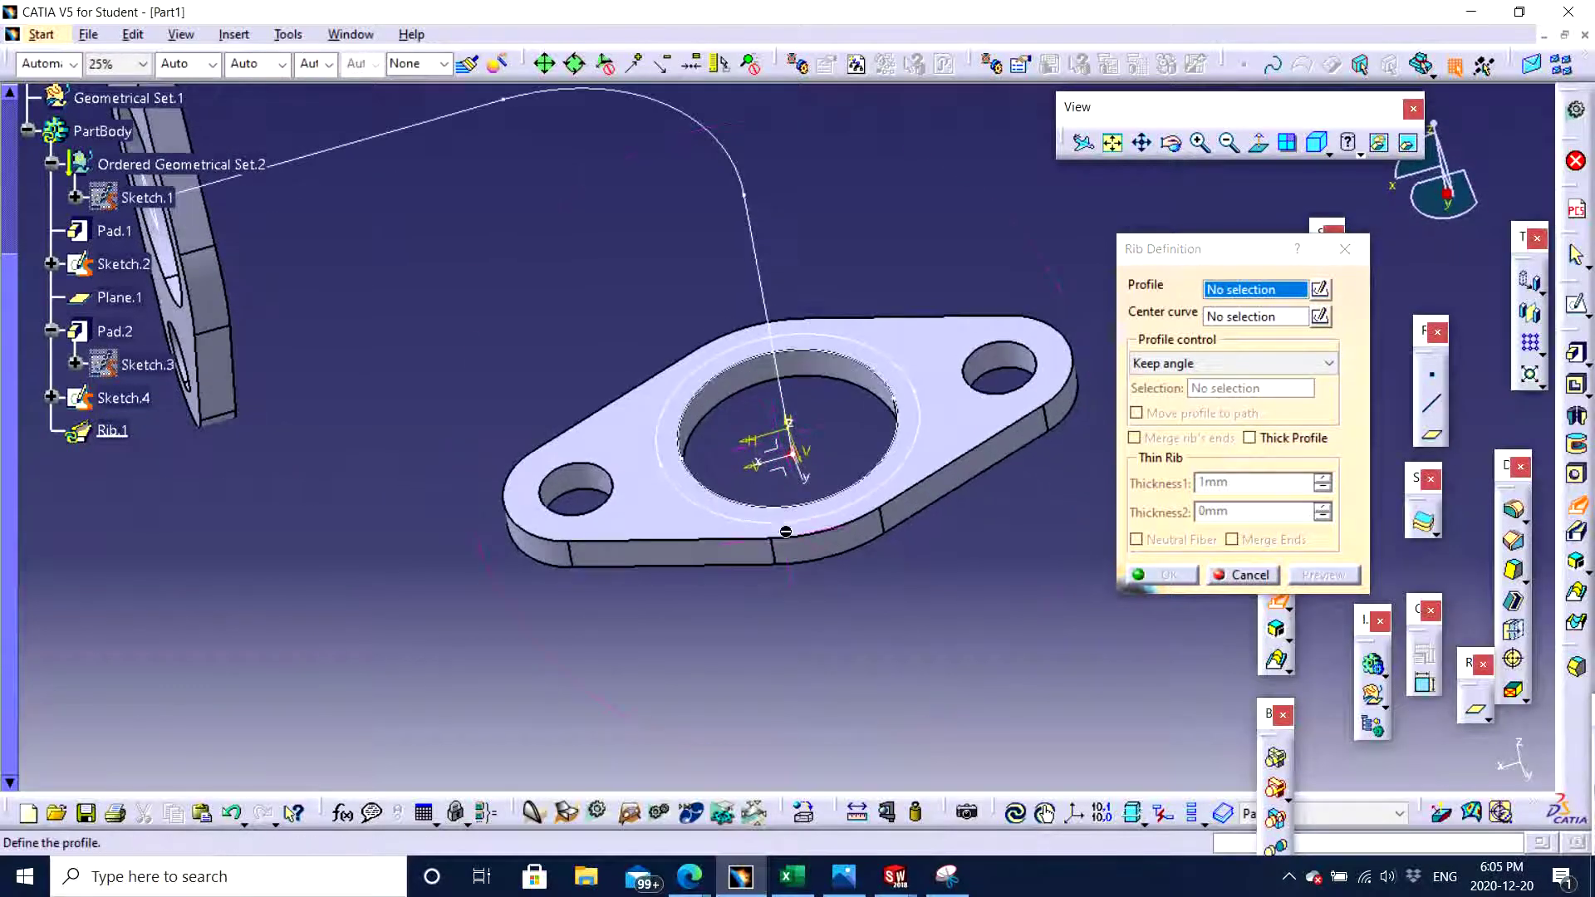
pyautogui.click(928, 409)
pyautogui.moveTo(798, 369); pyautogui.dragTo(701, 309, button='middle')
pyautogui.click(709, 269)
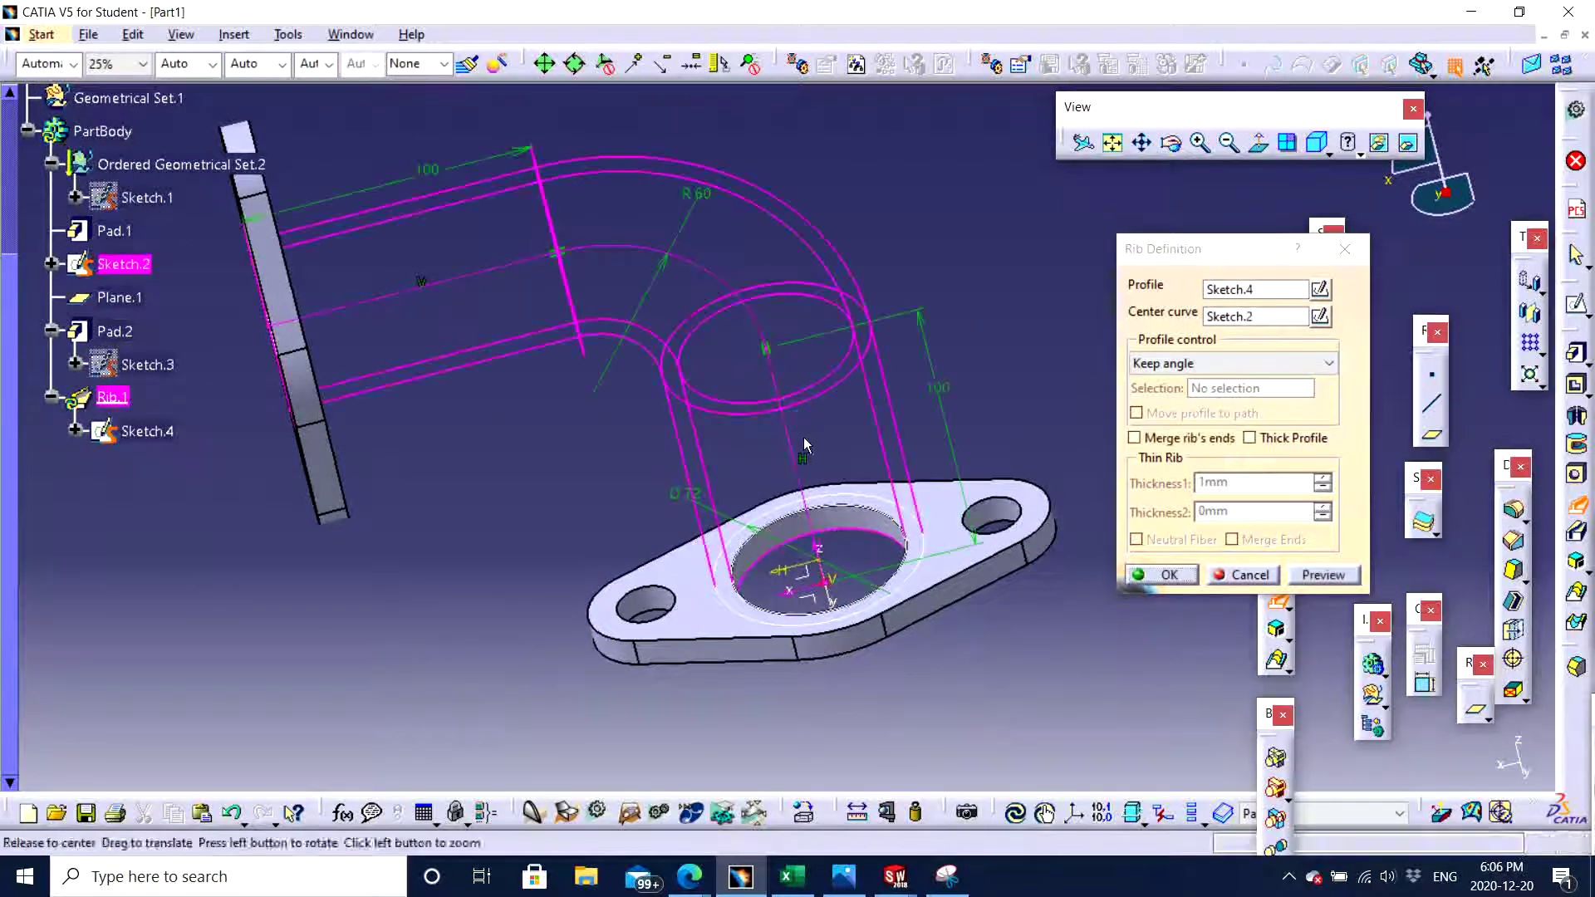
pyautogui.moveTo(804, 439)
pyautogui.mouseDown(button='middle')
pyautogui.moveTo(719, 435)
pyautogui.moveTo(707, 530)
pyautogui.moveTo(696, 433)
pyautogui.mouseUp(button='middle')
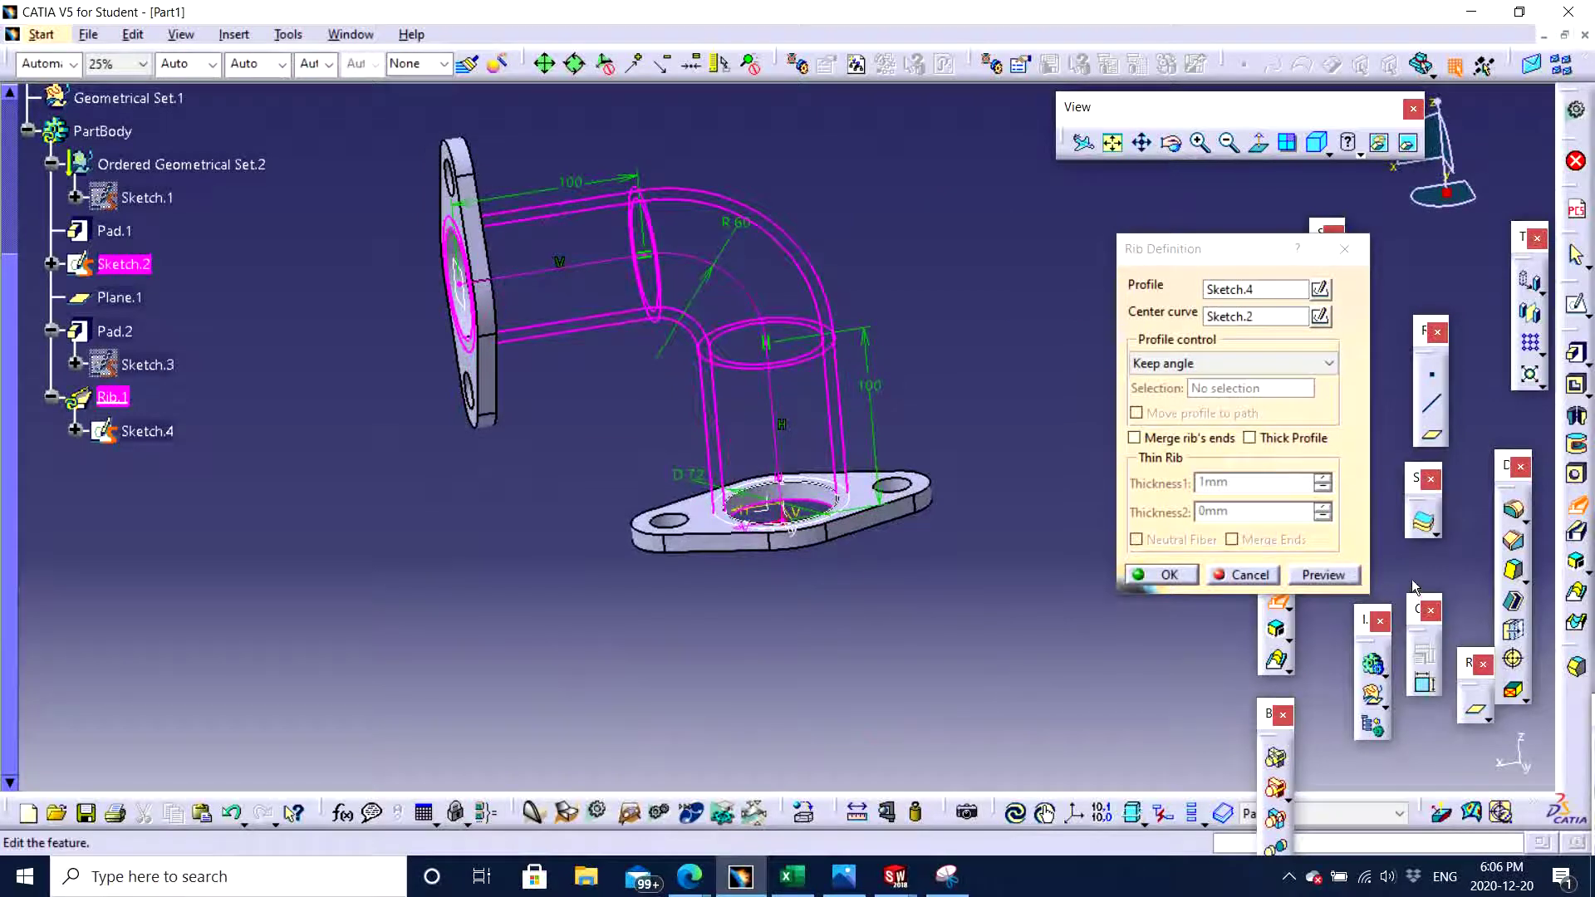
pyautogui.click(1168, 575)
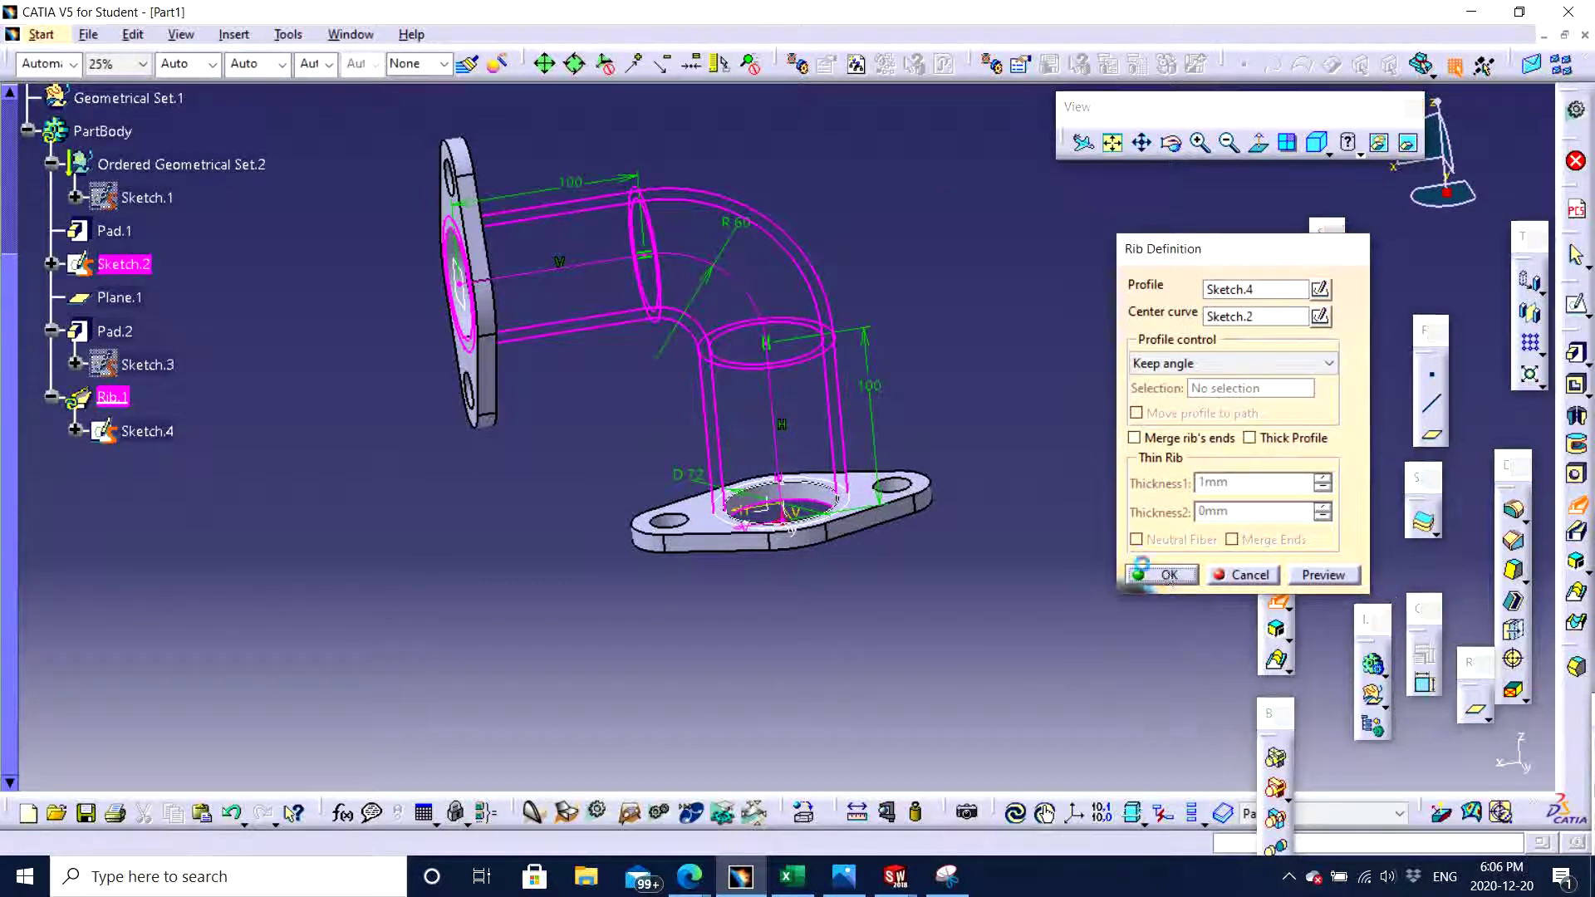
# Place the modelling window side by side with the browser showing the elbow's reference drawing
pyautogui.moveTo(870, 597); pyautogui.dragTo(801, 597, button='middle')
pyautogui.moveTo(625, 11); pyautogui.dragTo(1590, 536)
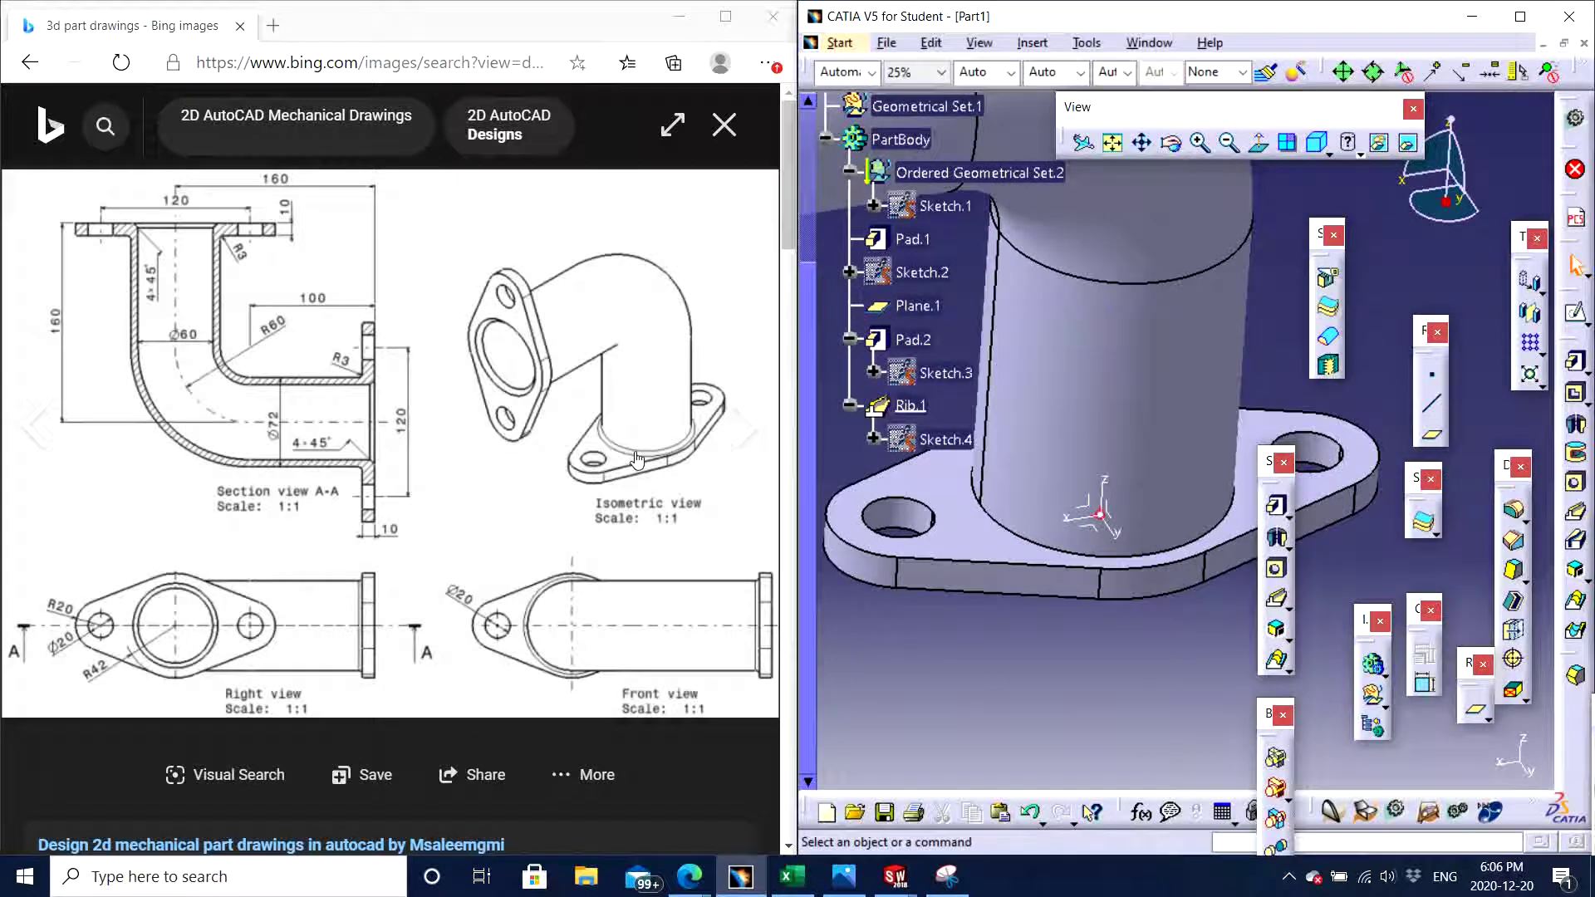
# Fillet the two outer edges where the pipe meets the flanges with a 3 mm radius
pyautogui.moveTo(974, 551); pyautogui.dragTo(1085, 510, button='middle')
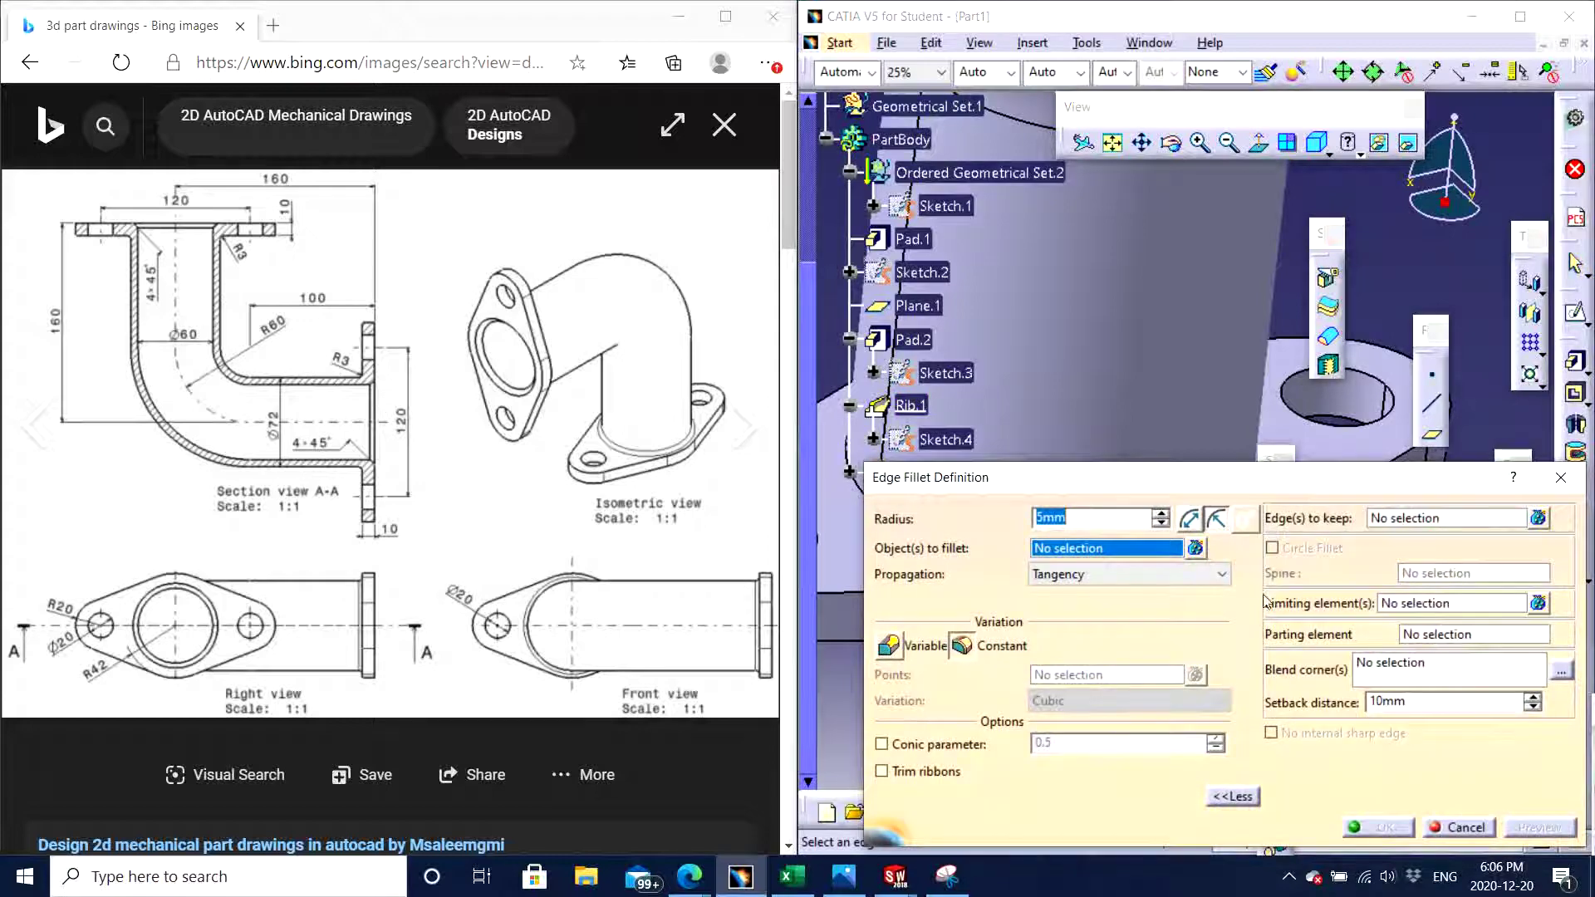
pyautogui.moveTo(1162, 492); pyautogui.dragTo(1203, 716)
pyautogui.click(1163, 555)
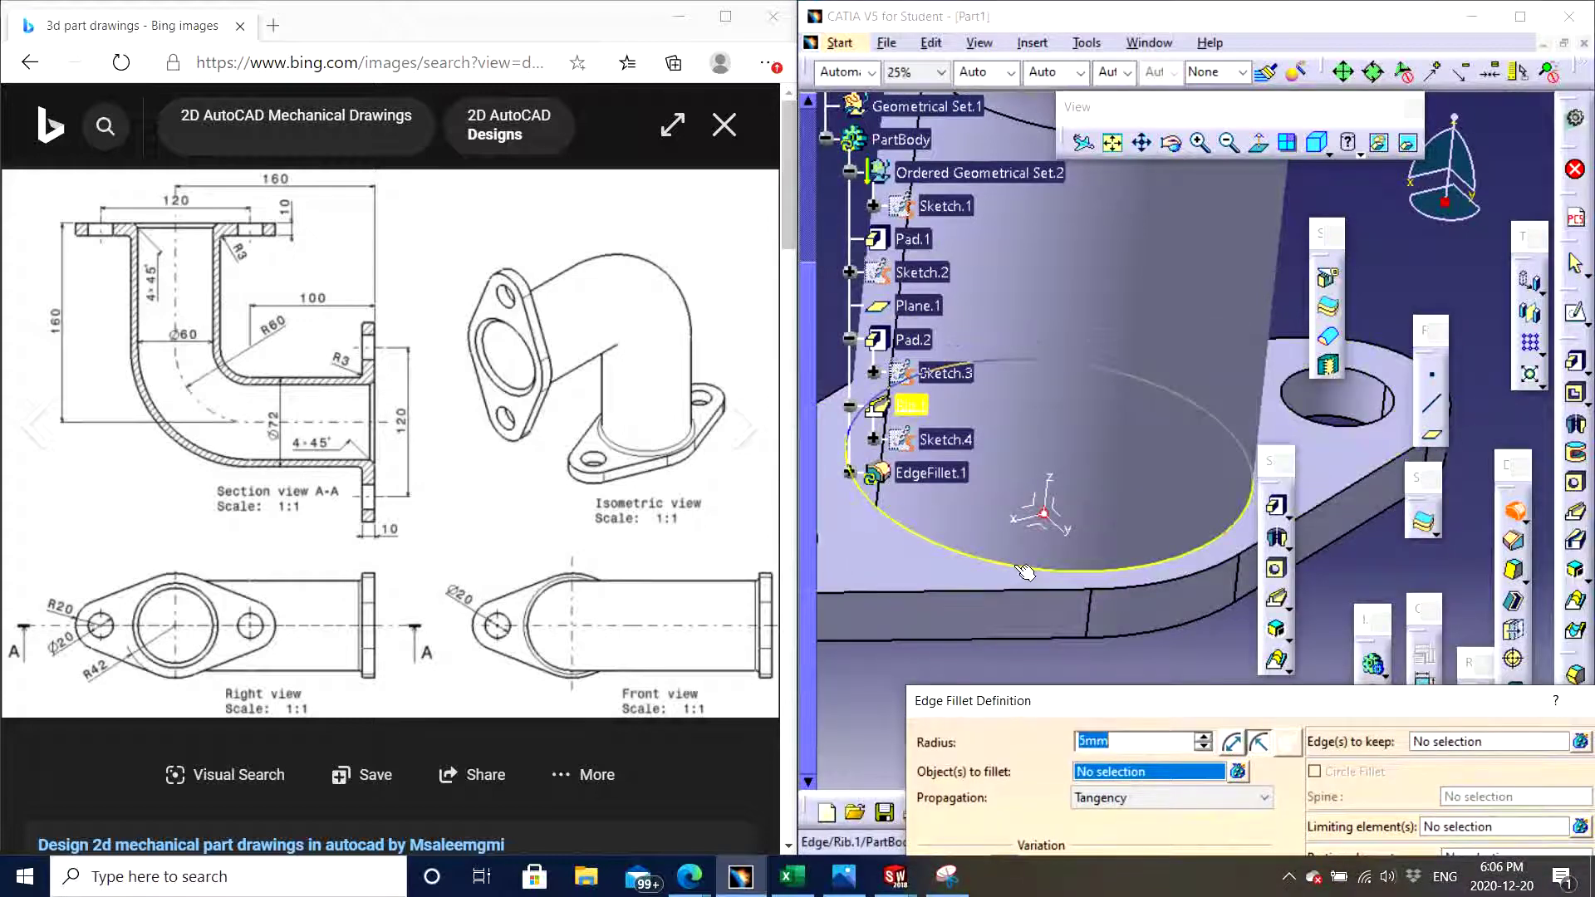
pyautogui.moveTo(1060, 472); pyautogui.dragTo(1161, 336, button='middle')
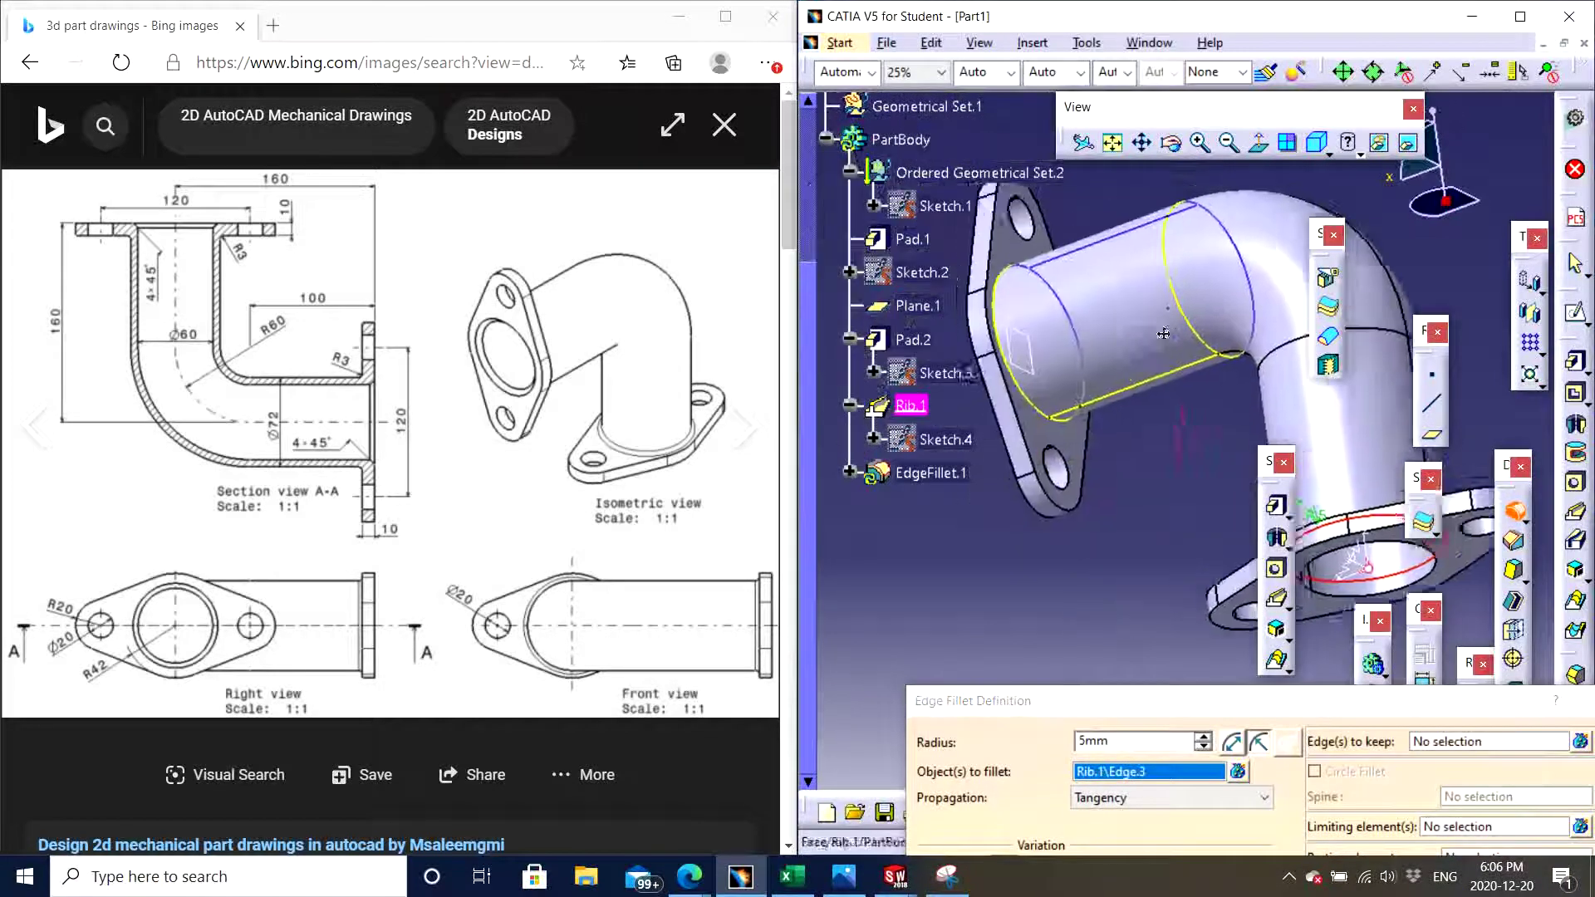
pyautogui.moveTo(1106, 448); pyautogui.dragTo(1161, 413, button='middle')
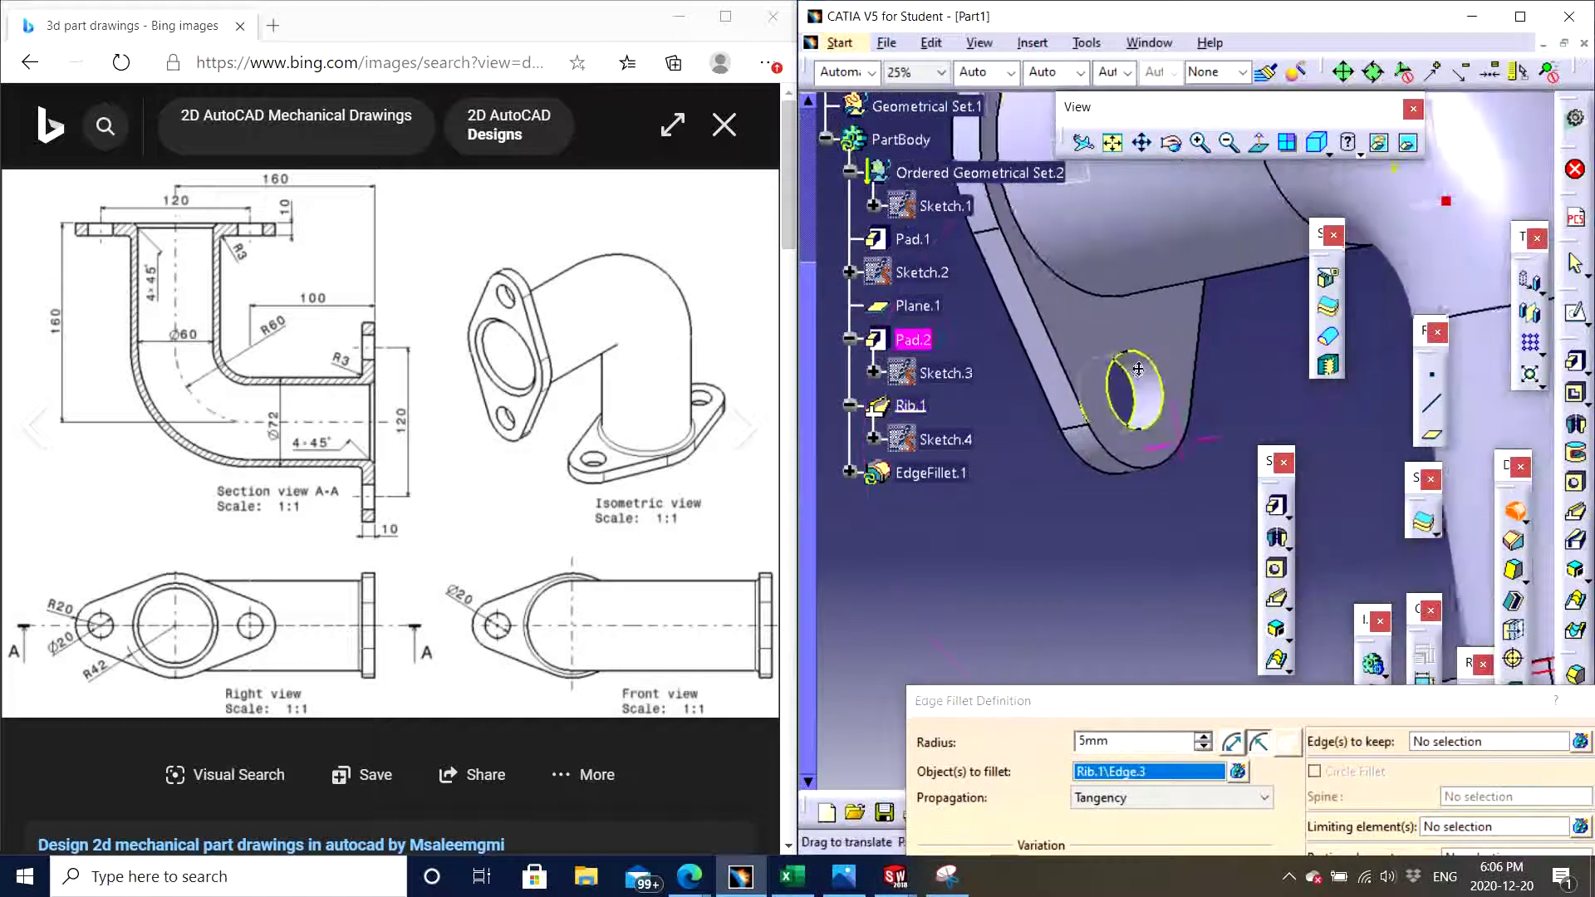
pyautogui.click(1083, 288)
pyautogui.write('3')
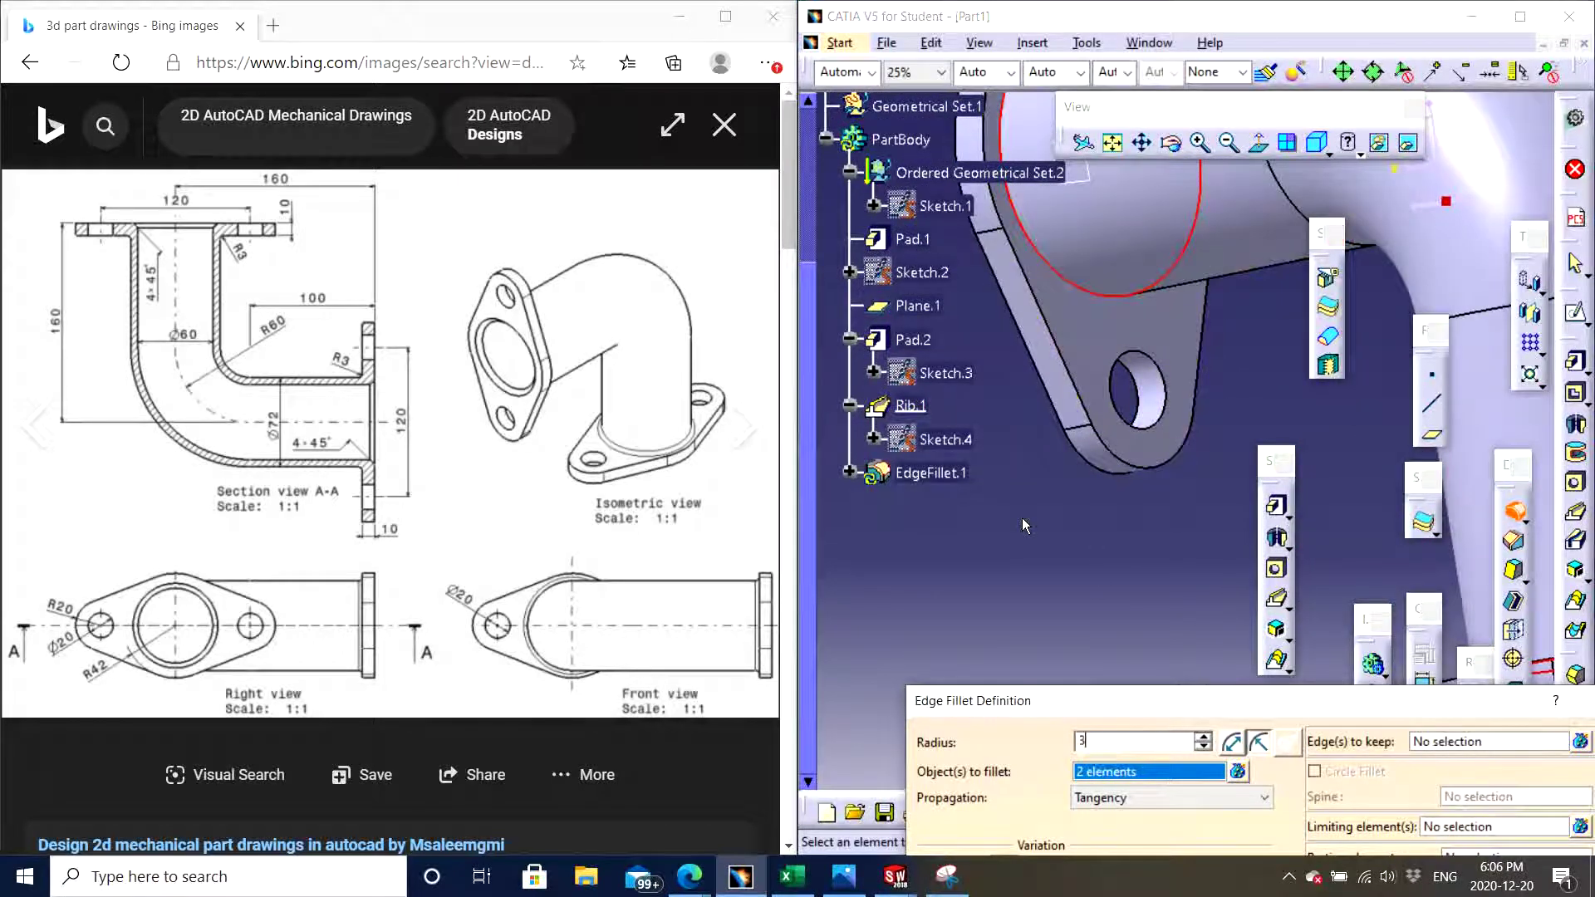
pyautogui.press('Return')
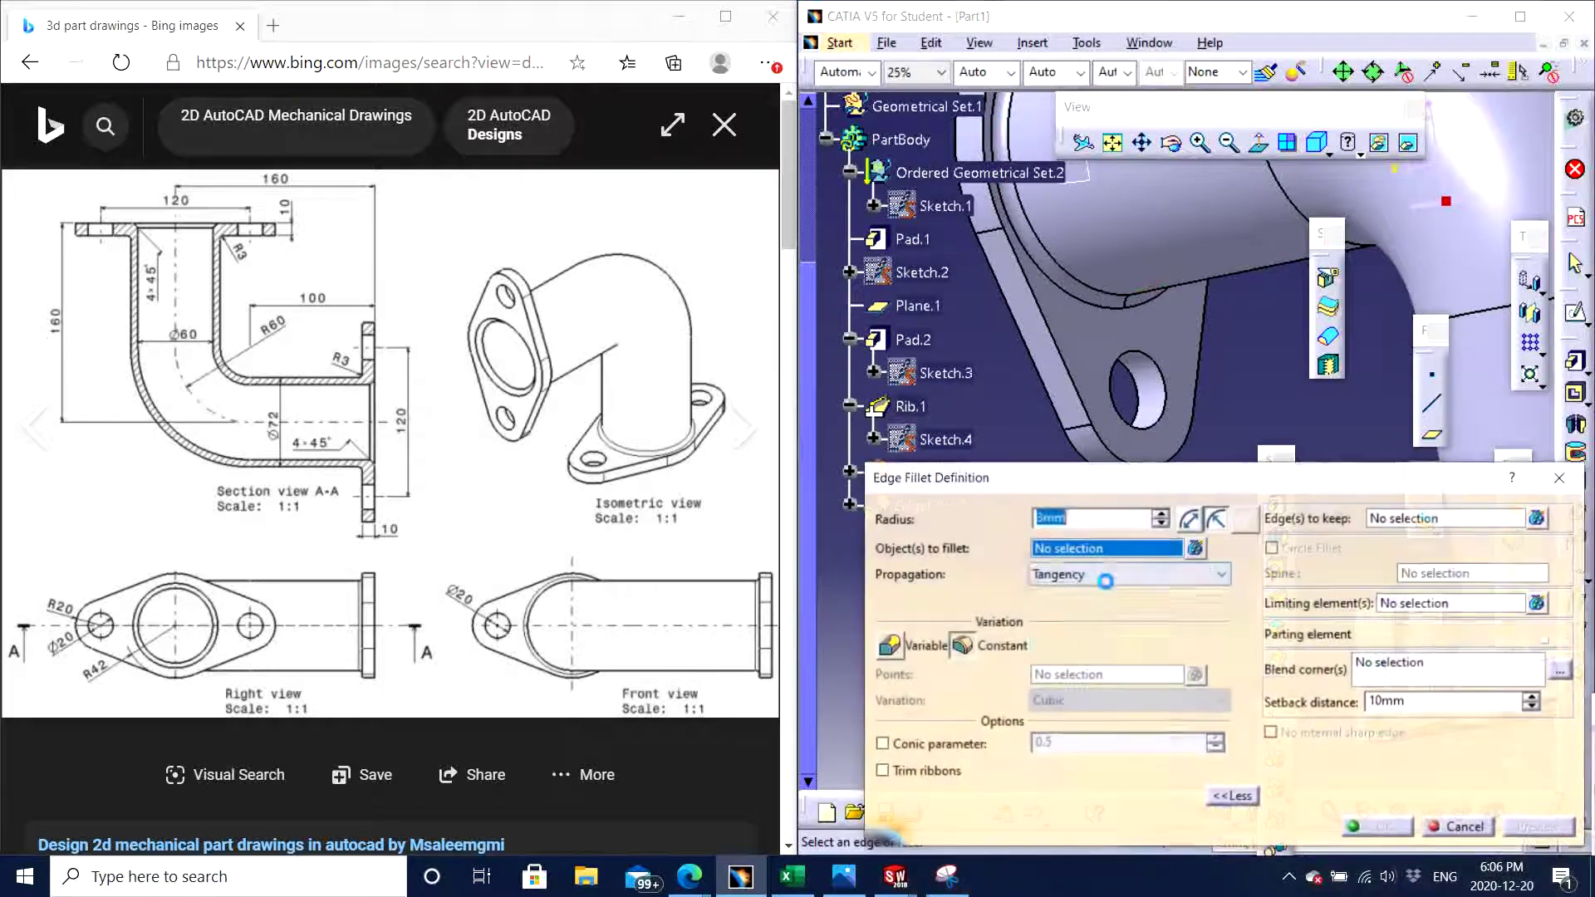
pyautogui.click(1105, 578)
pyautogui.click(1557, 484)
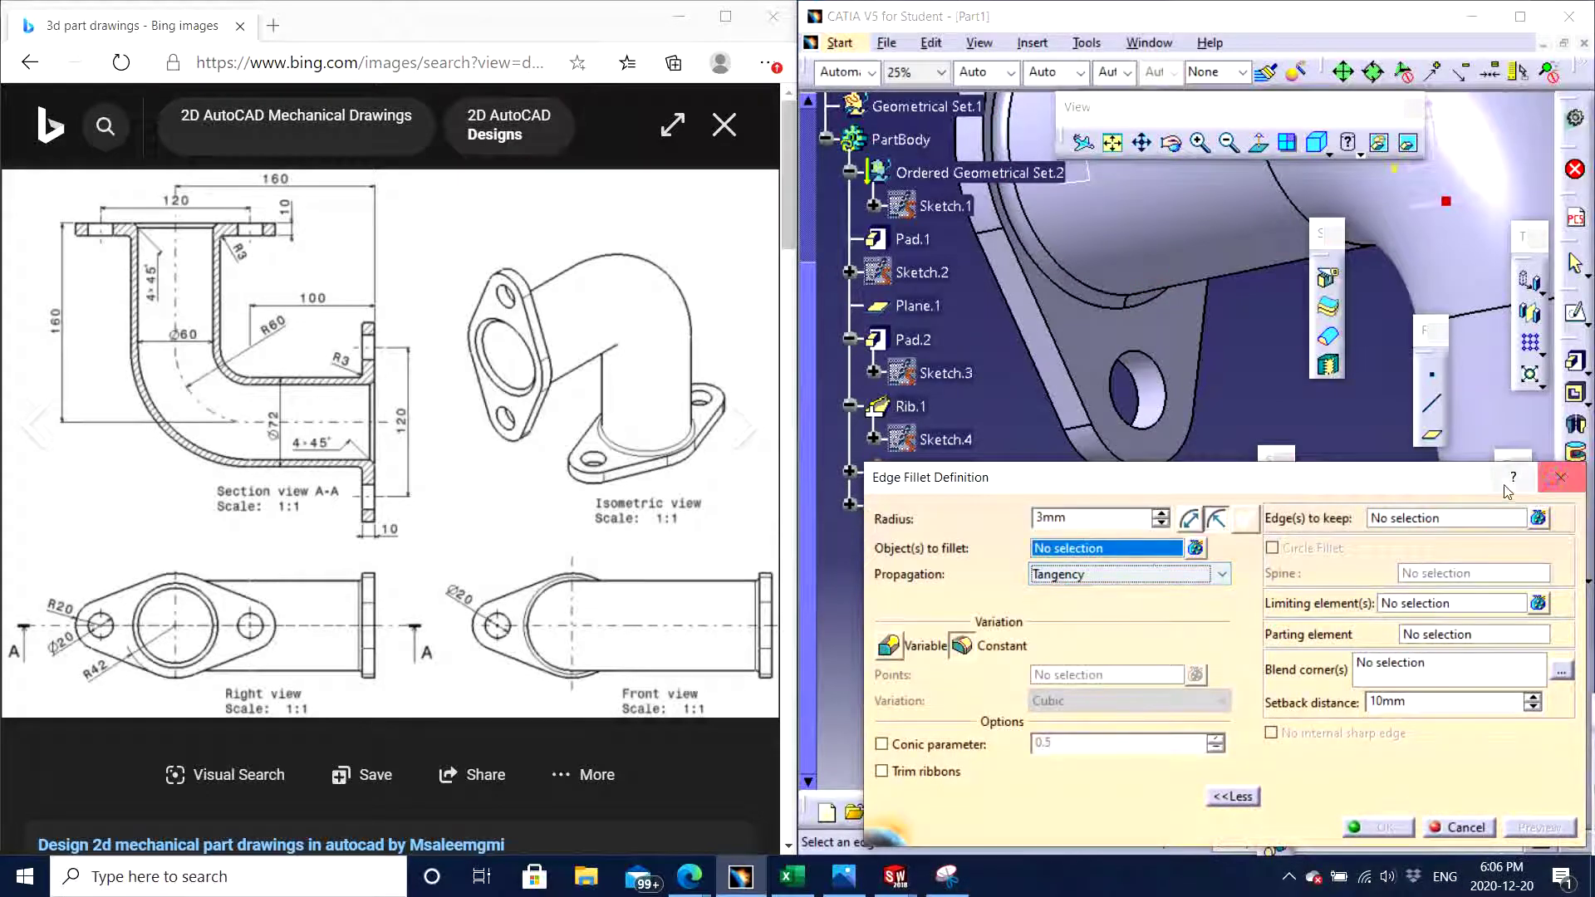
pyautogui.click(1558, 482)
# Chamfer the bore edges on the outer faces of both flanges 4 mm at 45 degrees
pyautogui.moveTo(1082, 500)
pyautogui.mouseDown(button='middle')
pyautogui.moveTo(1124, 534)
pyautogui.moveTo(1345, 405)
pyautogui.moveTo(1128, 415)
pyautogui.moveTo(1072, 340)
pyautogui.moveTo(1186, 422)
pyautogui.mouseUp(button='middle')
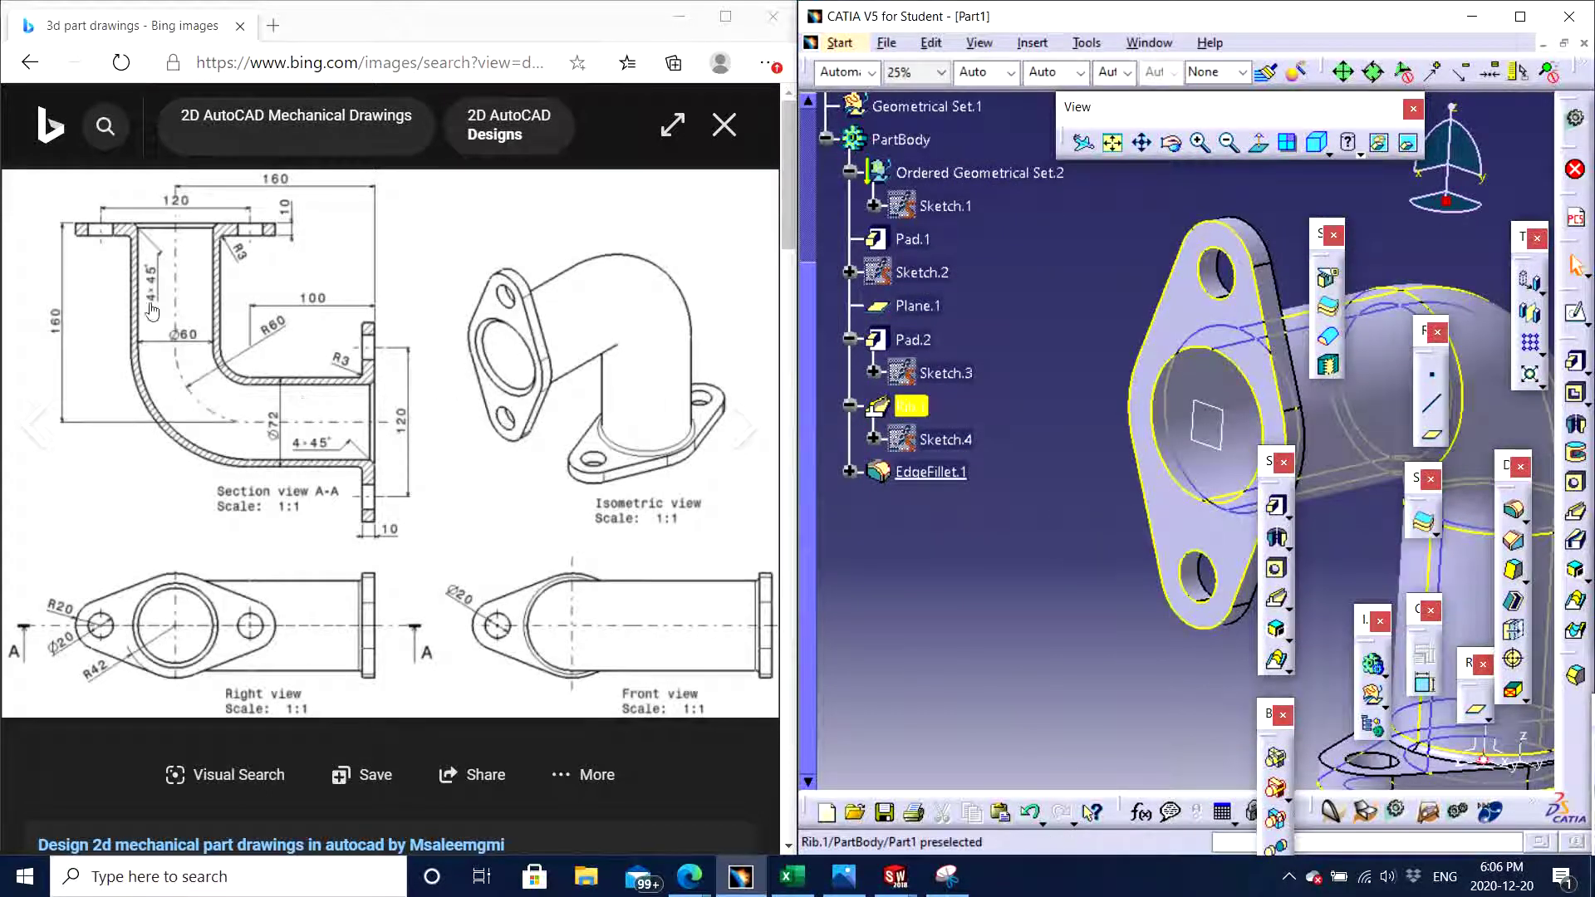
pyautogui.moveTo(1099, 477)
pyautogui.mouseDown(button='middle')
pyautogui.moveTo(1144, 490)
pyautogui.moveTo(1072, 461)
pyautogui.mouseUp(button='middle')
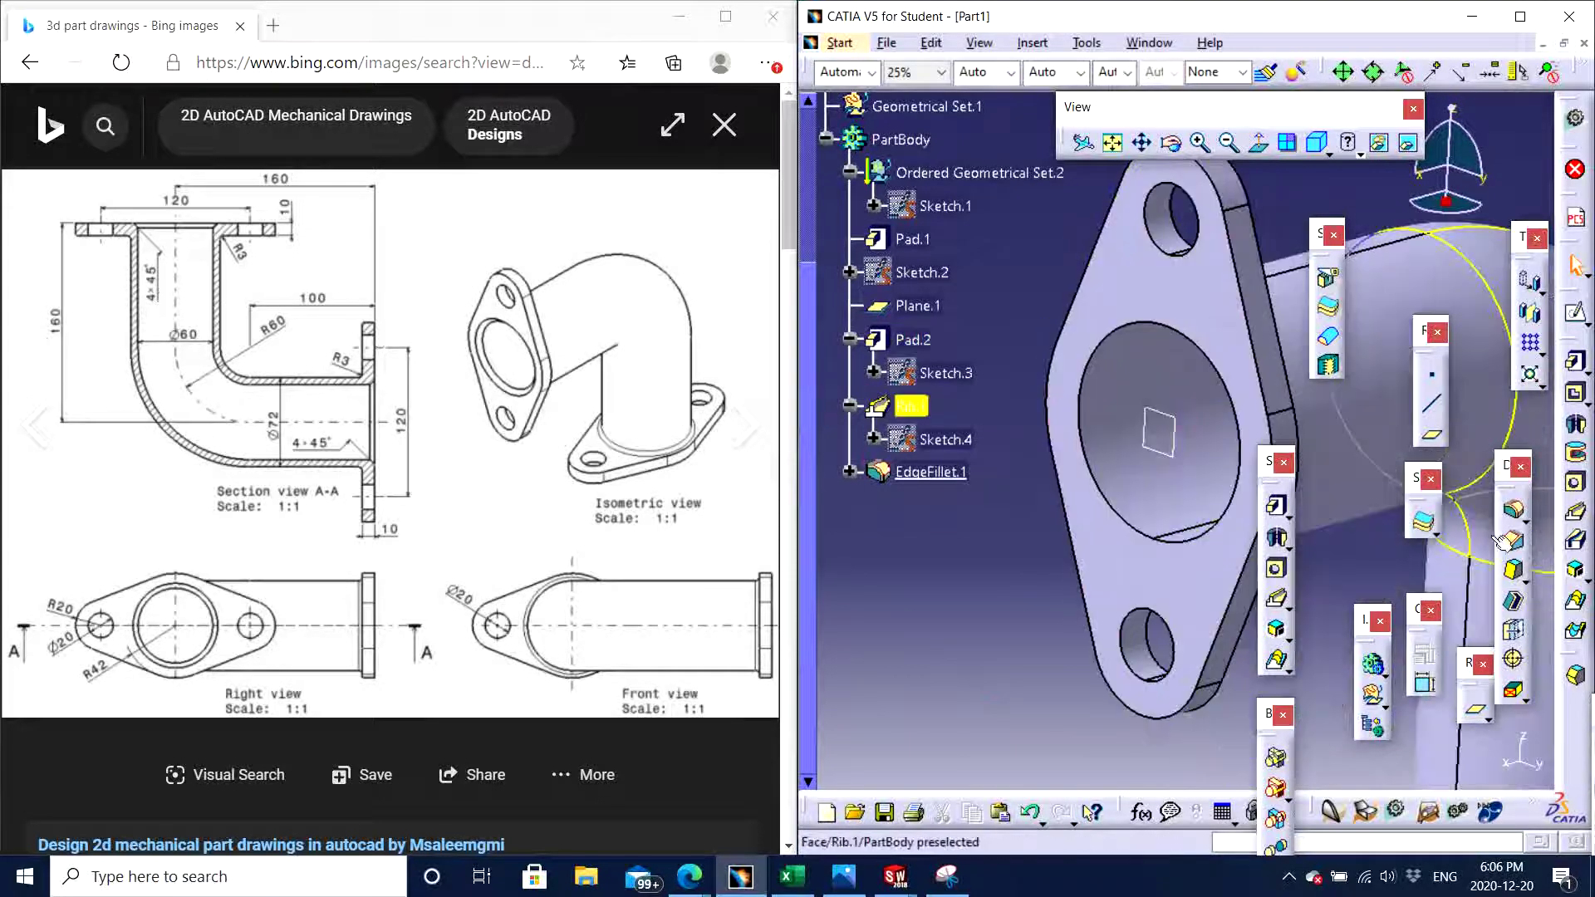
pyautogui.click(1512, 542)
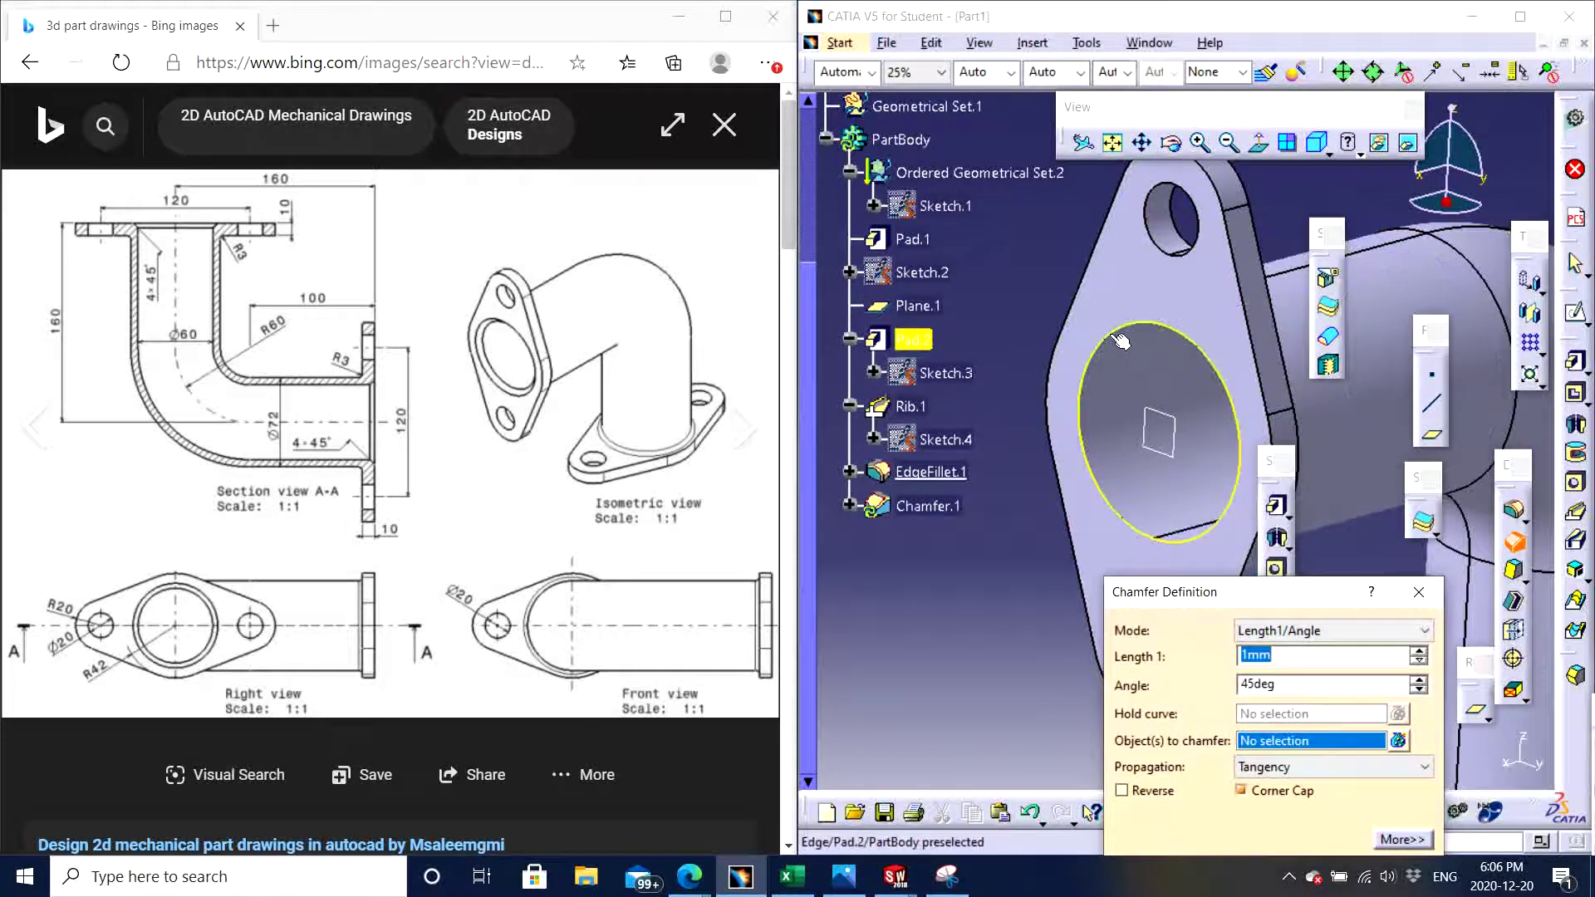
pyautogui.click(1142, 357)
pyautogui.scroll(-5, 1080, 349)
pyautogui.moveTo(1211, 470); pyautogui.dragTo(1178, 471, button='middle')
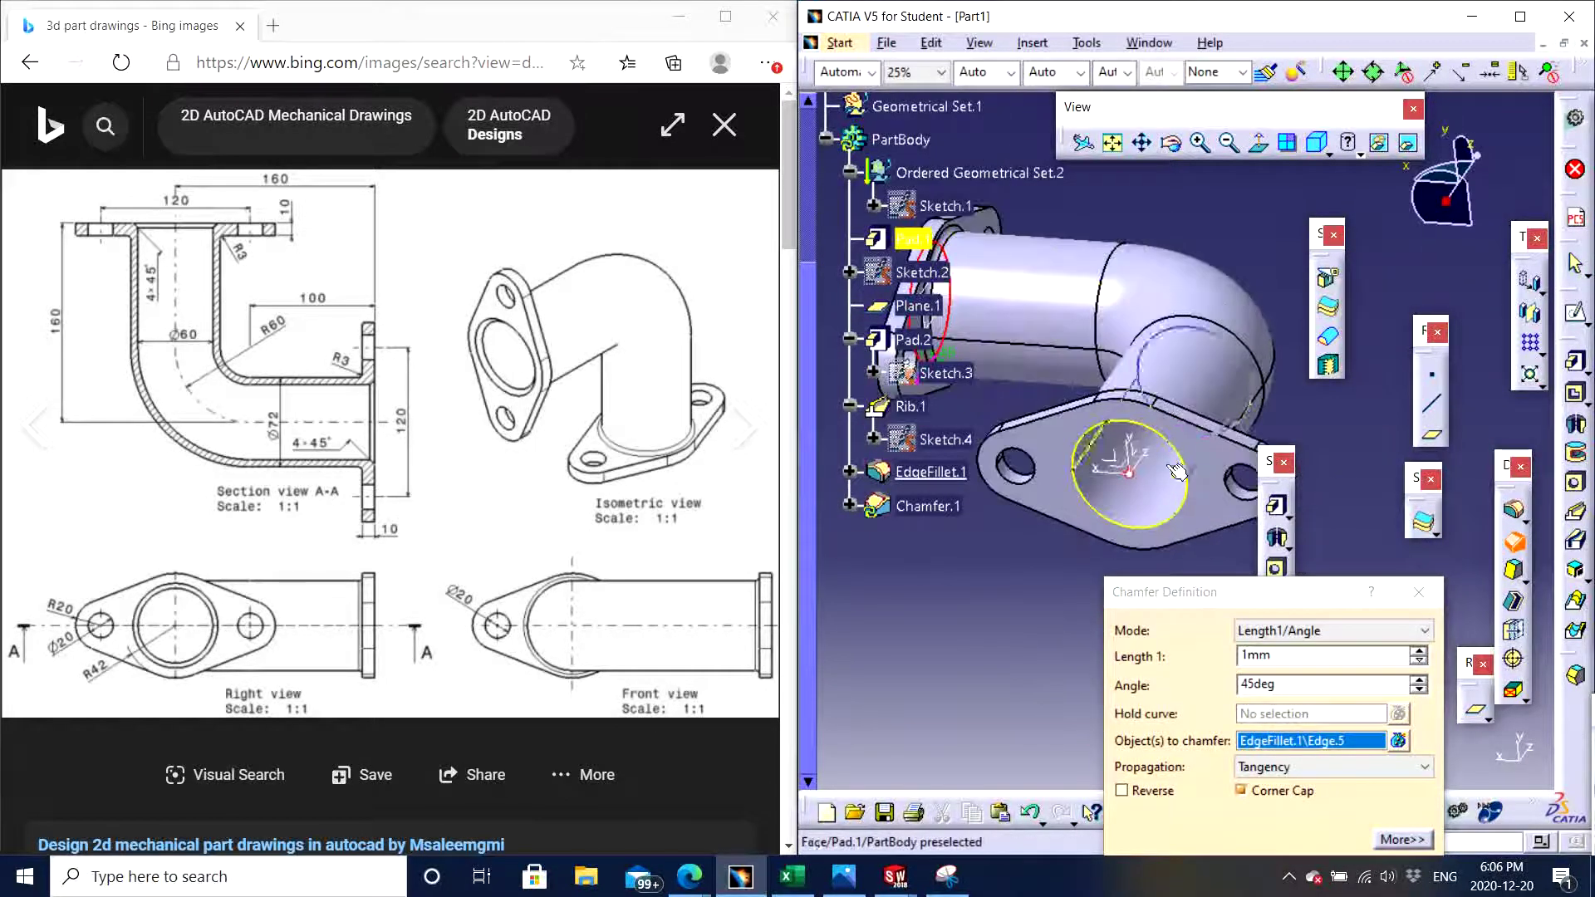
pyautogui.click(1163, 441)
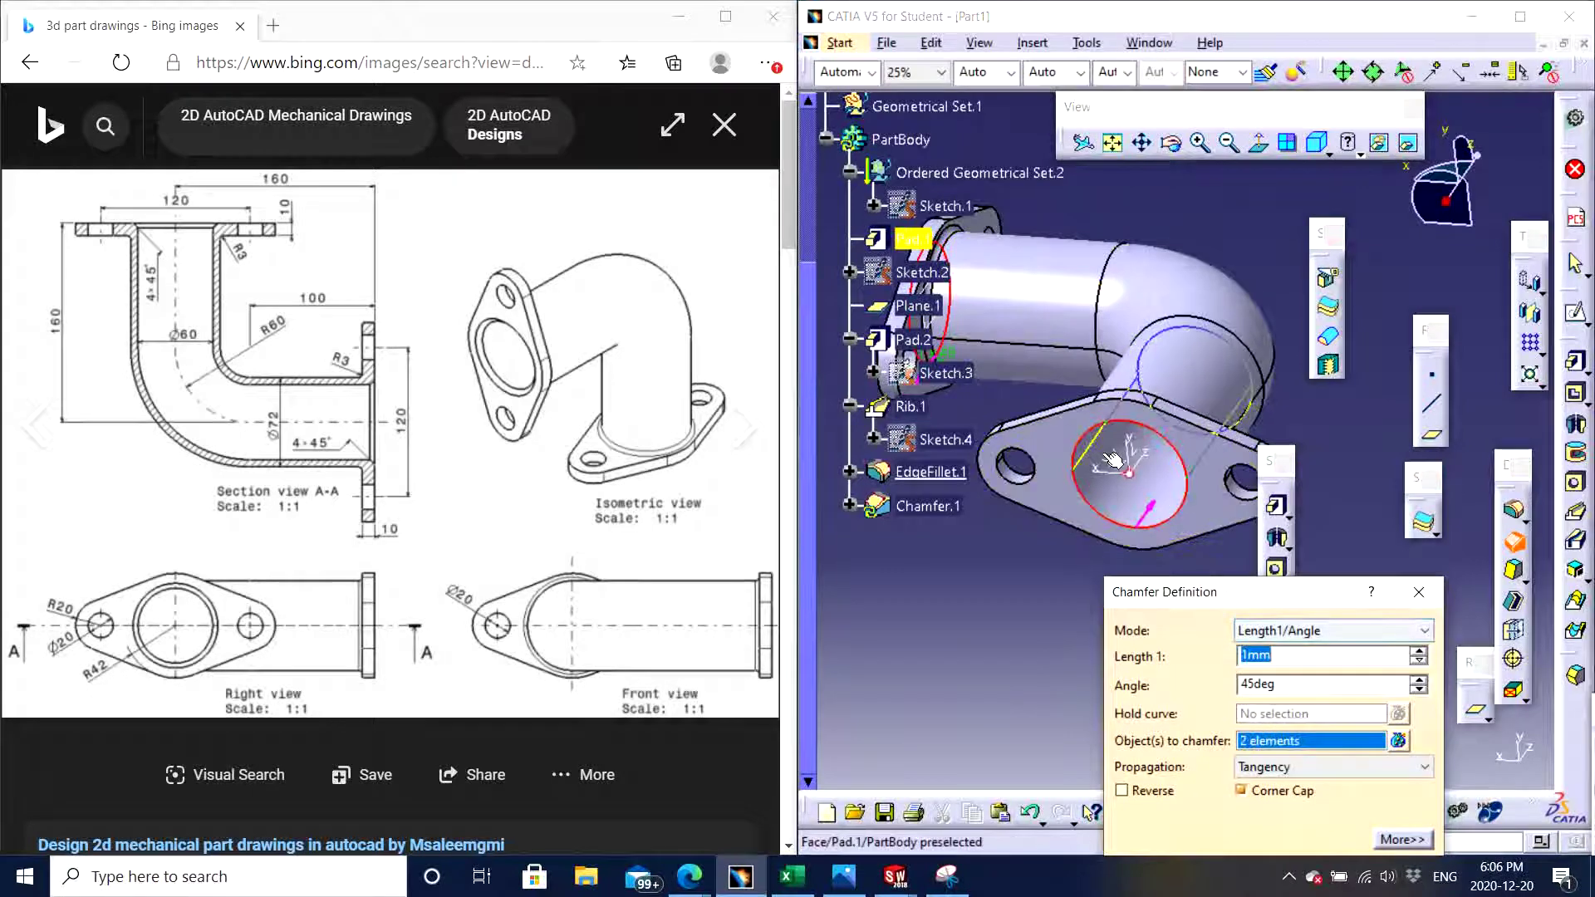
pyautogui.press('Return')
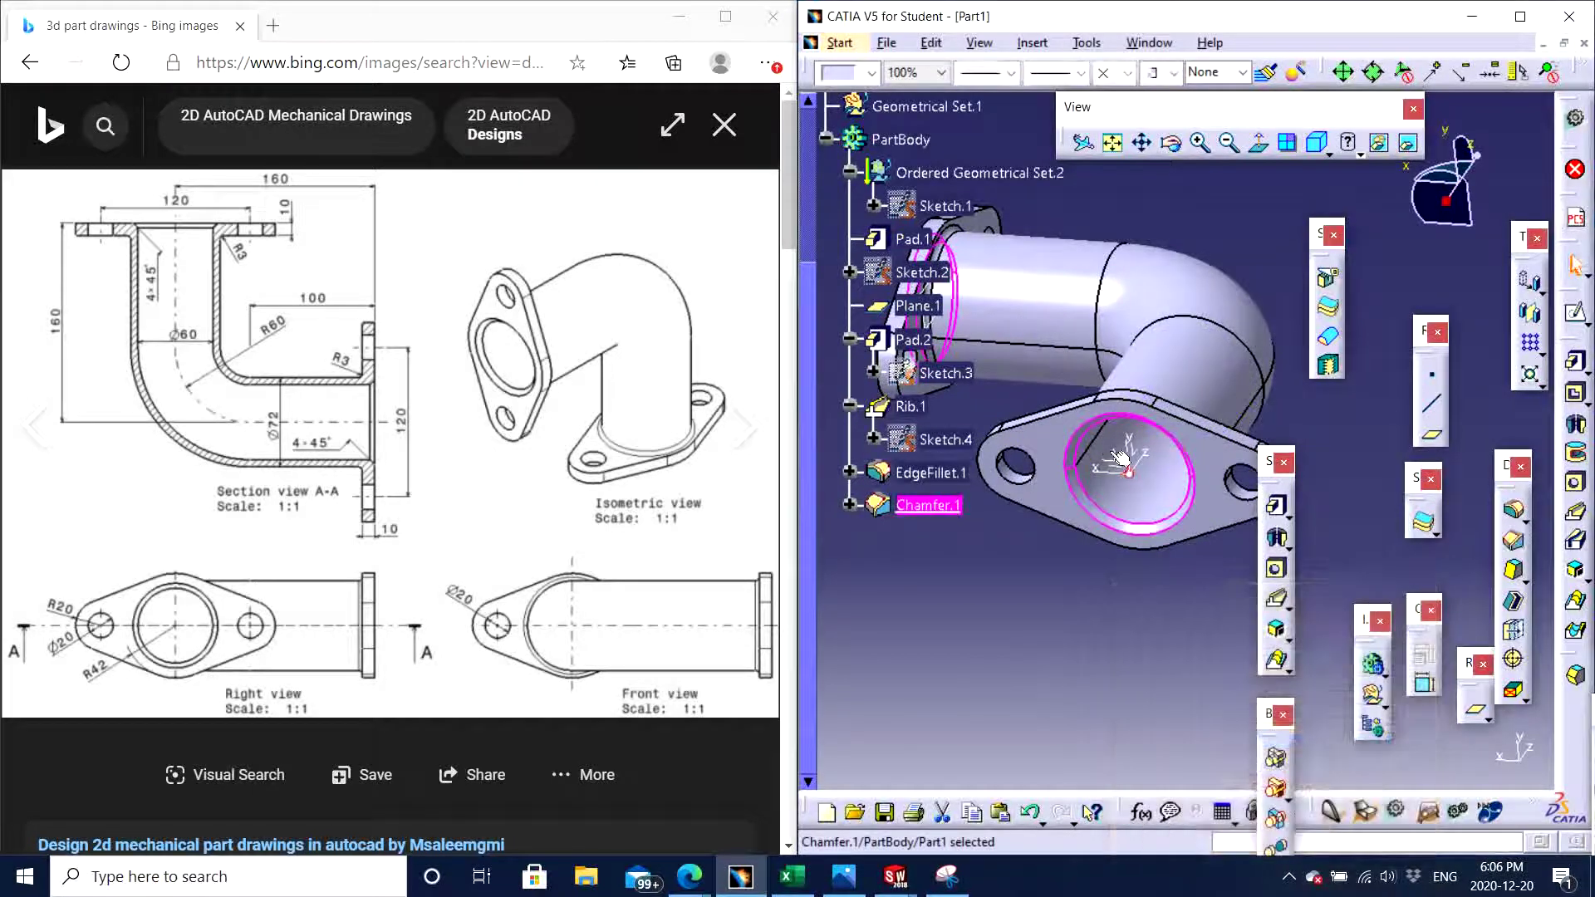
# Show the whole elbow in isometric view to compare it with the reference drawing
pyautogui.click(1318, 140)
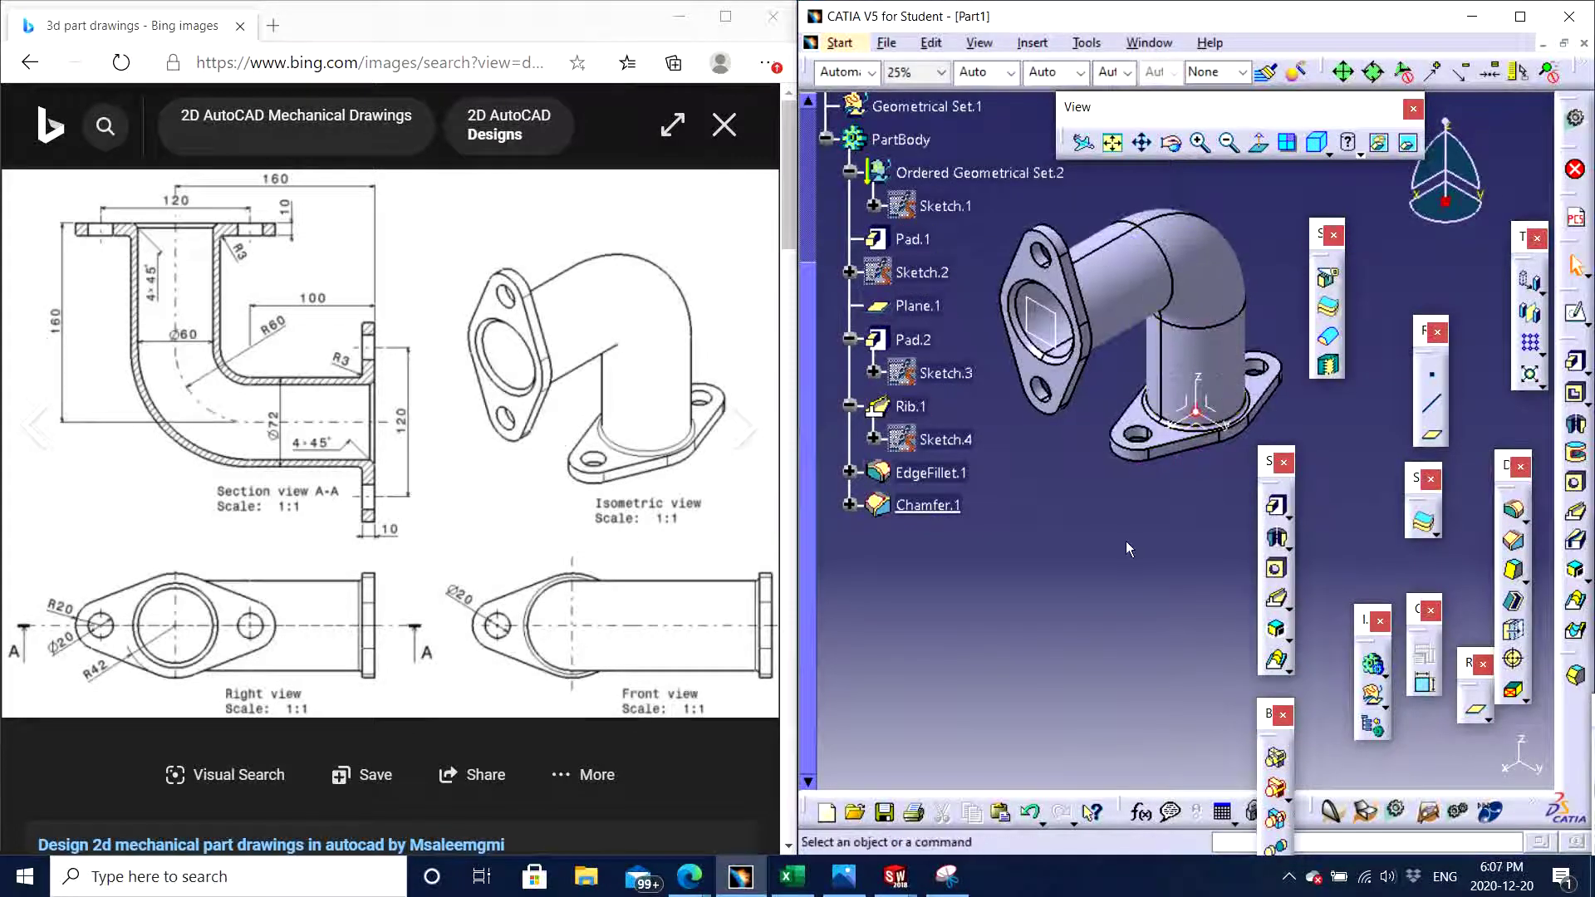
pyautogui.moveTo(1156, 442); pyautogui.dragTo(1151, 472, button='middle')
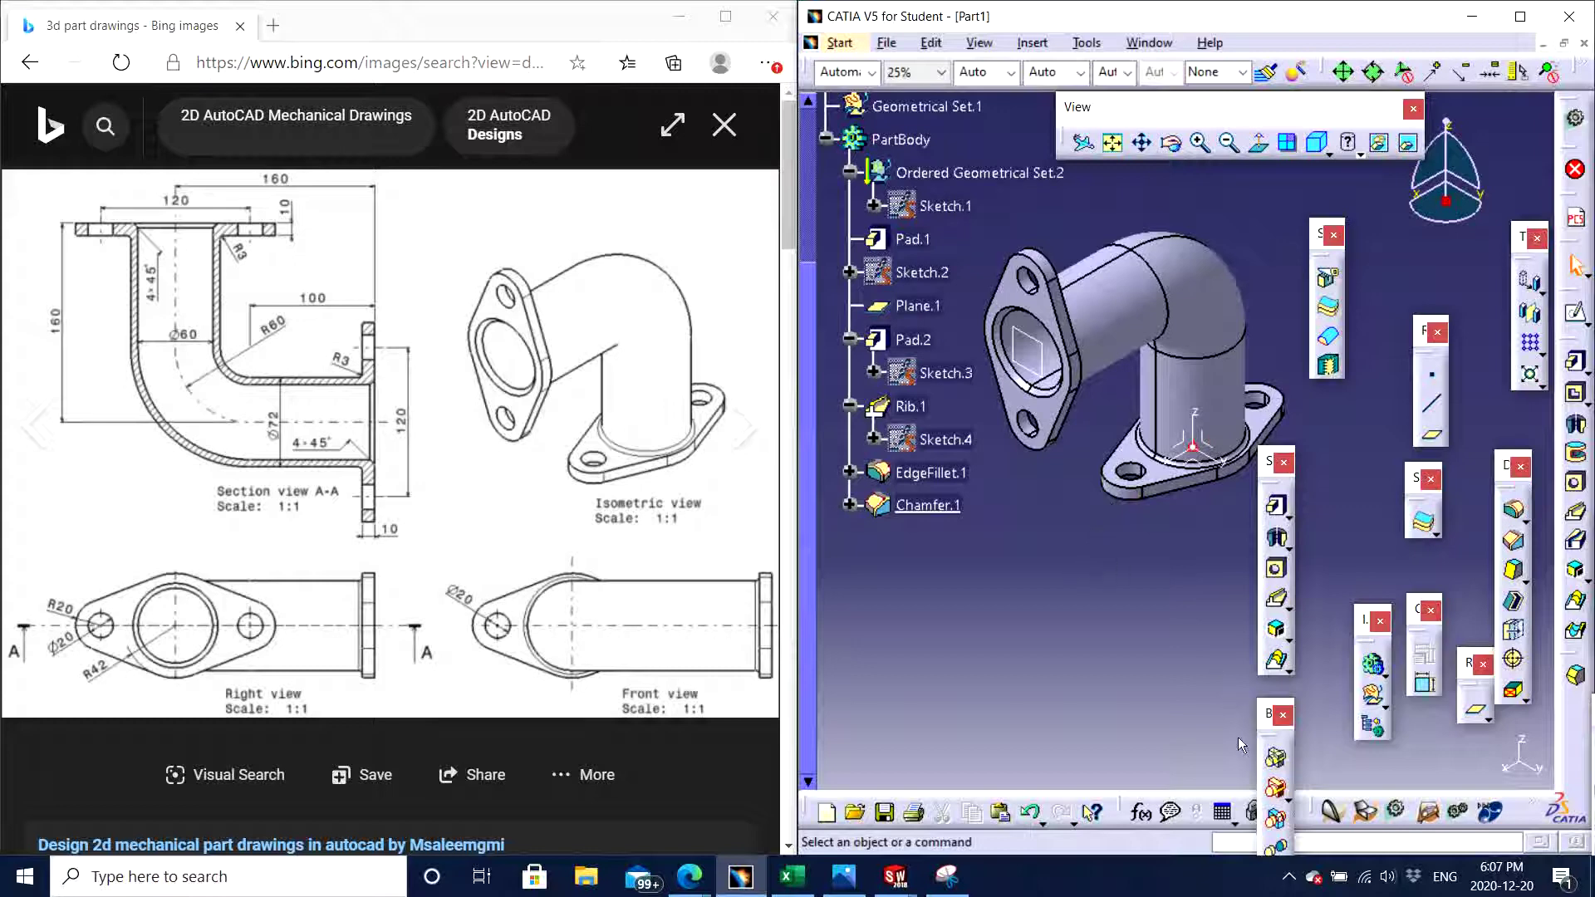
pyautogui.moveTo(1020, 610); pyautogui.dragTo(1028, 614)
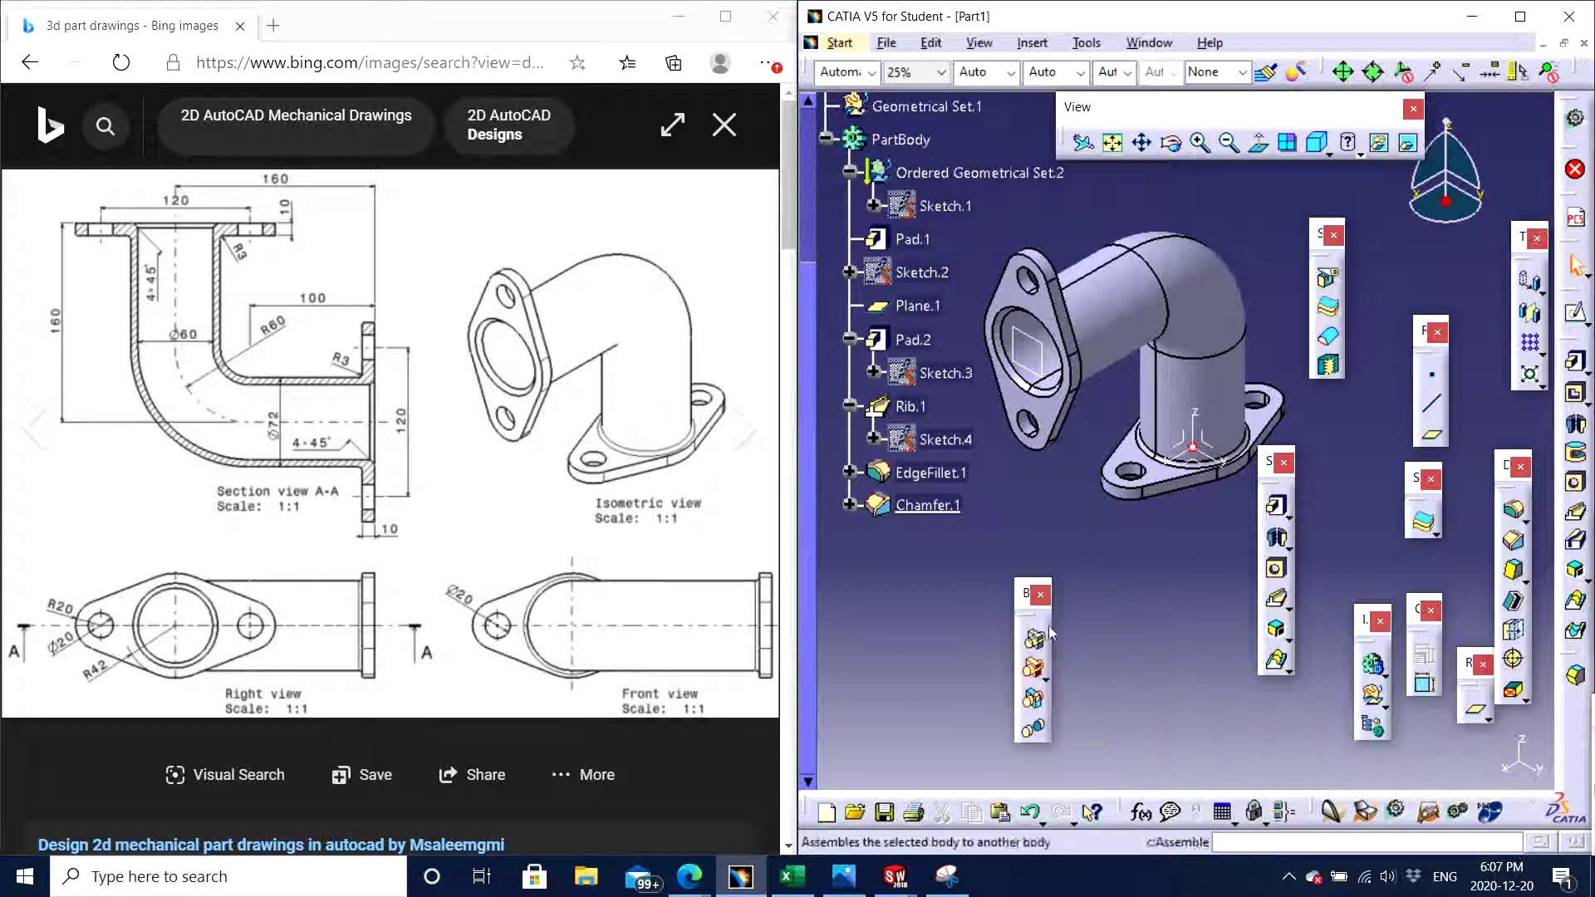
pyautogui.click(1286, 889)
pyautogui.click(1351, 835)
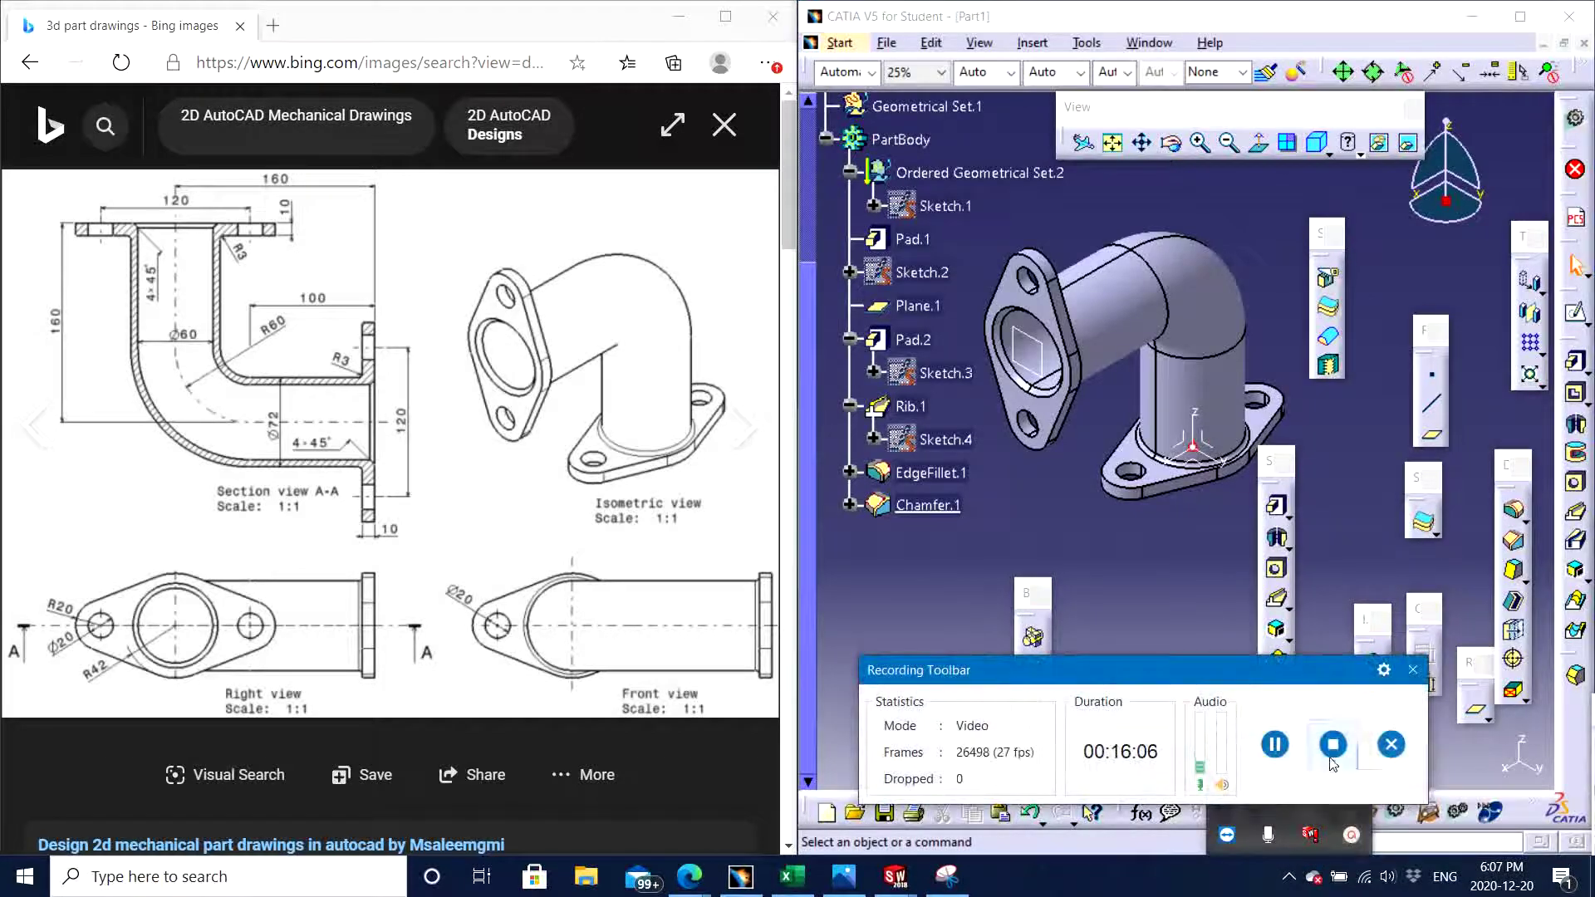